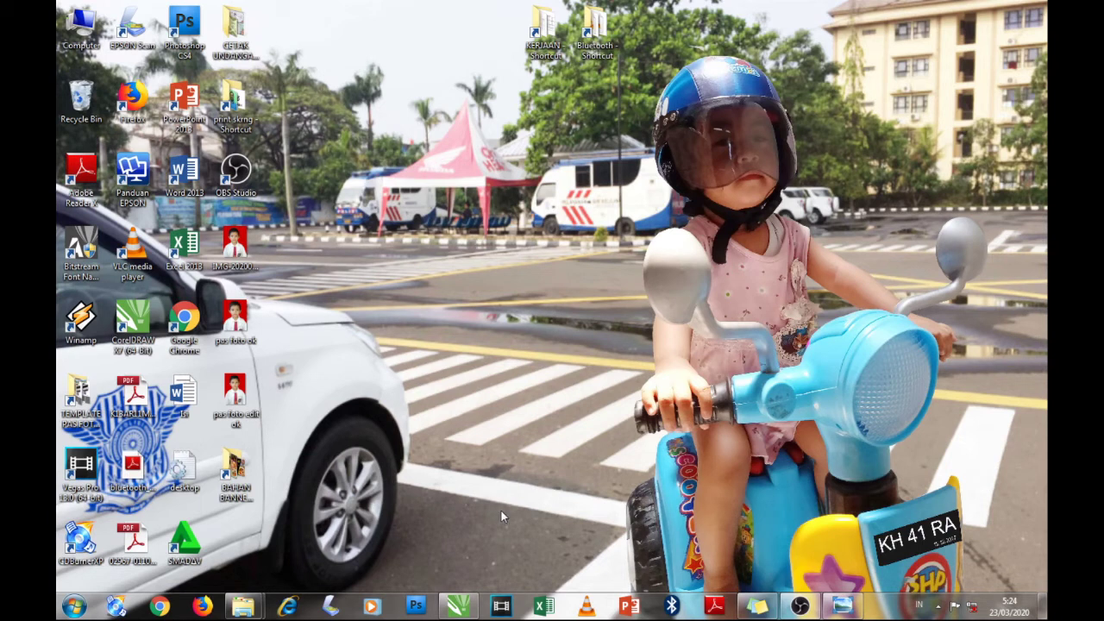
Switch to CorelDRAW and start creating a new document
left_click(470, 602)
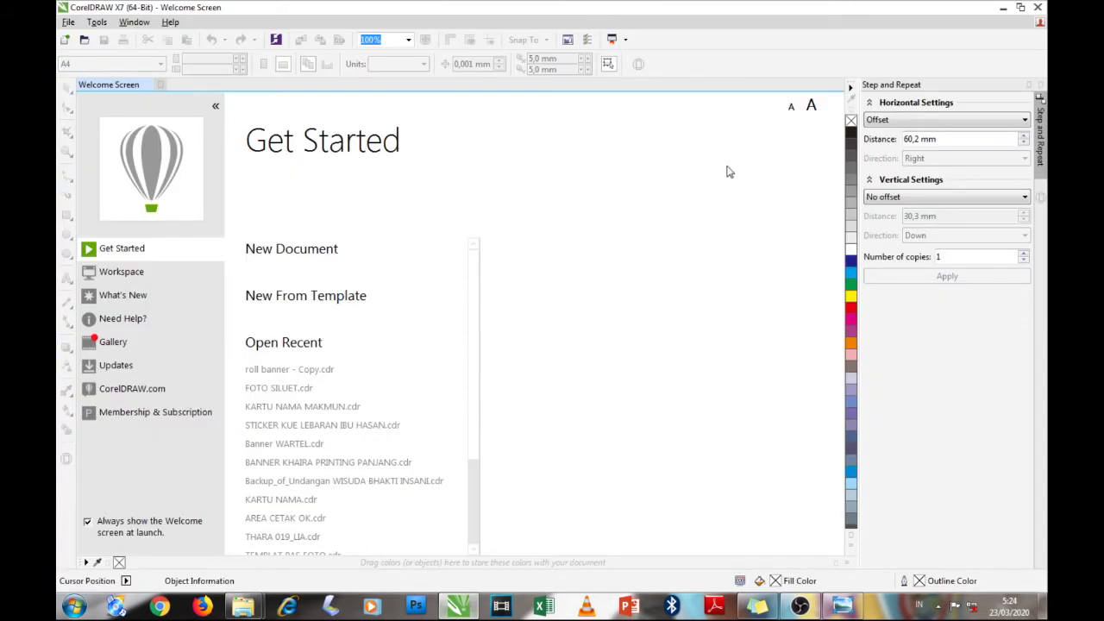
mouse_move(330, 254)
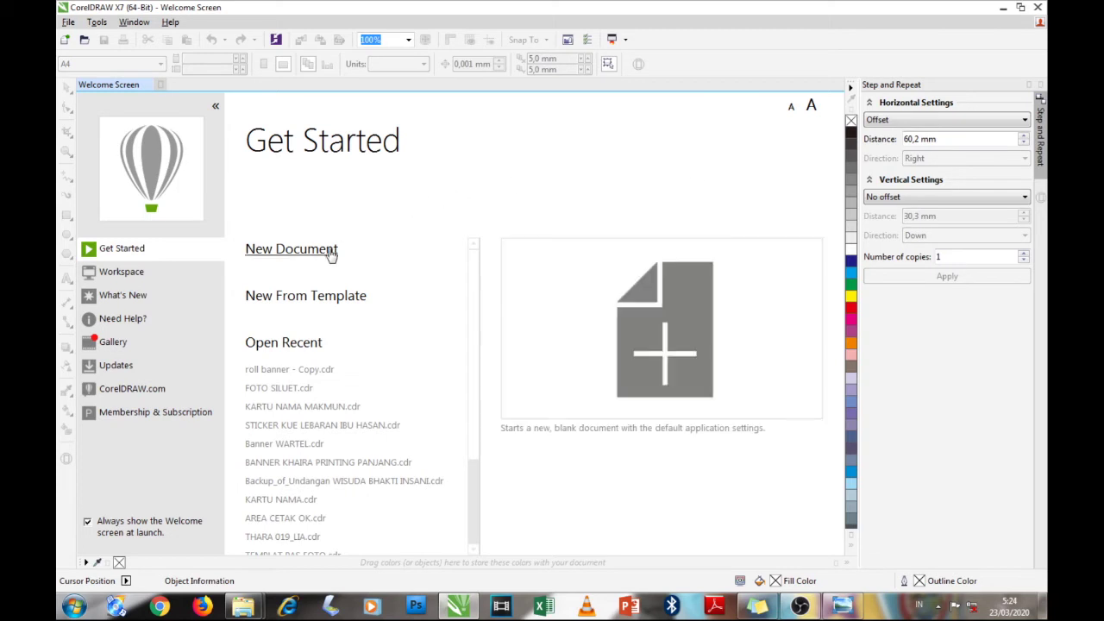
left_click(311, 256)
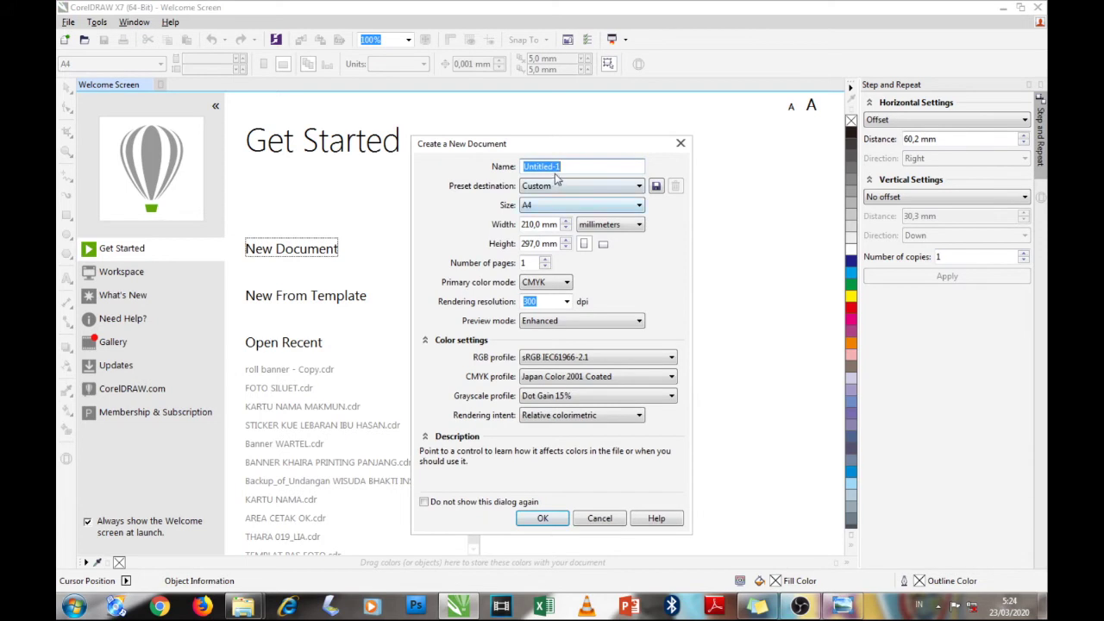
left_click_drag(584, 149, 673, 128)
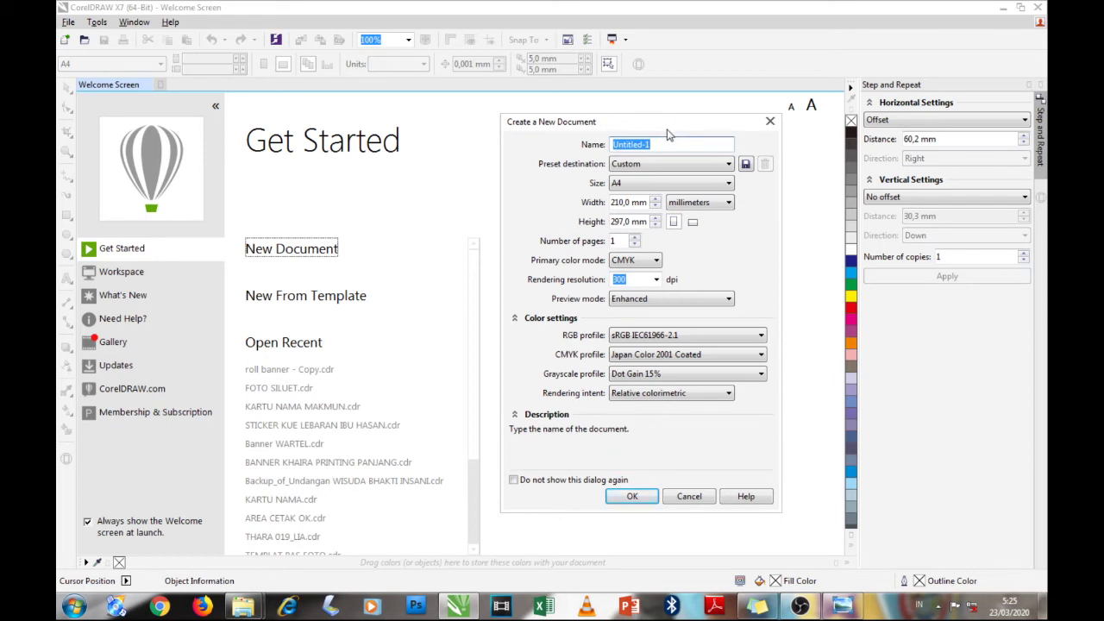
Set the new document's units to centimeters and its page size to 60 cm wide by 160 cm high
double_click(629, 201)
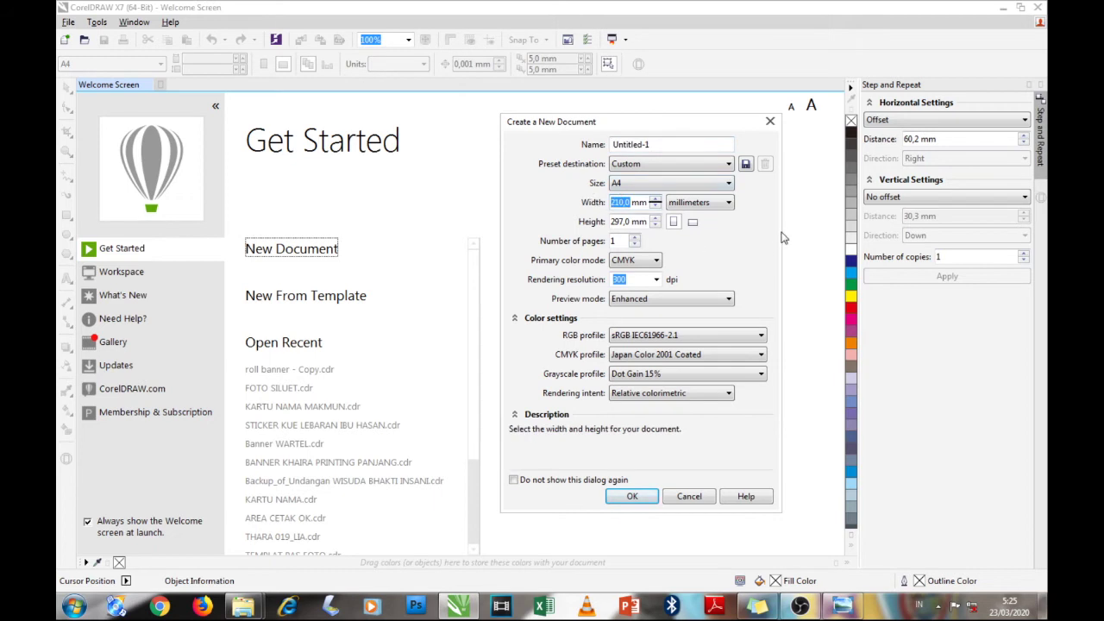
left_click(700, 205)
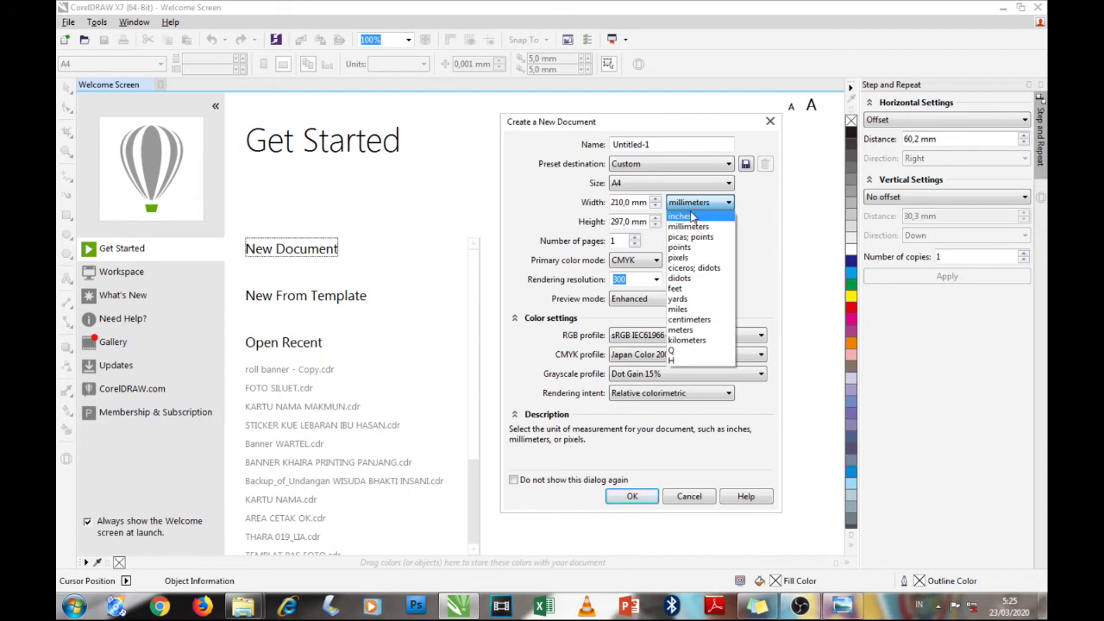
left_click(701, 319)
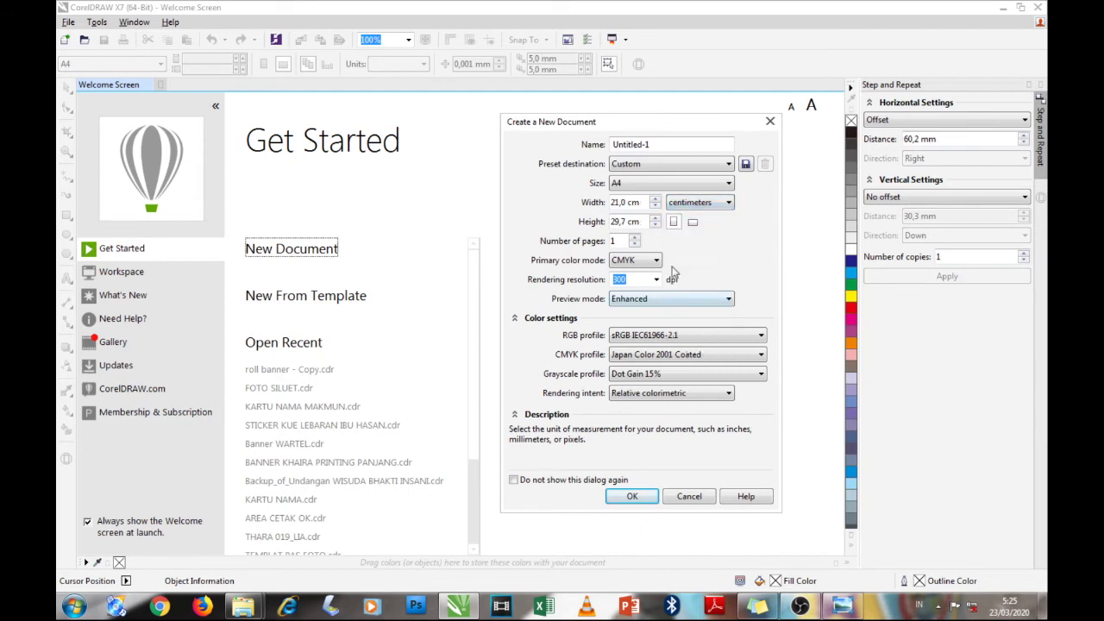
double_click(626, 201)
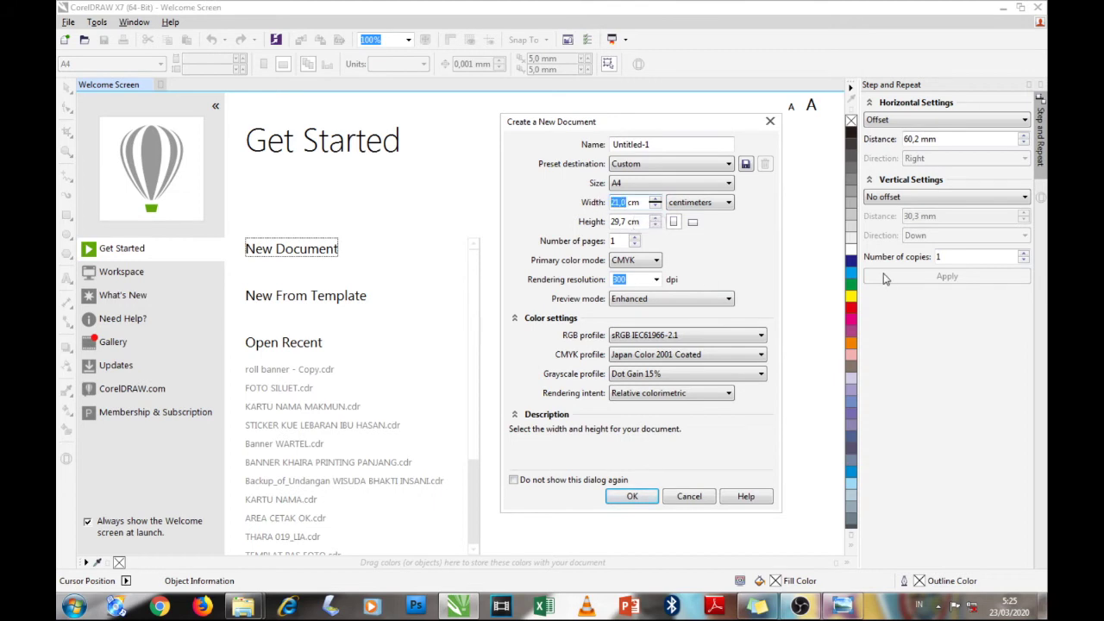
type("60")
key("Tab")
type("160")
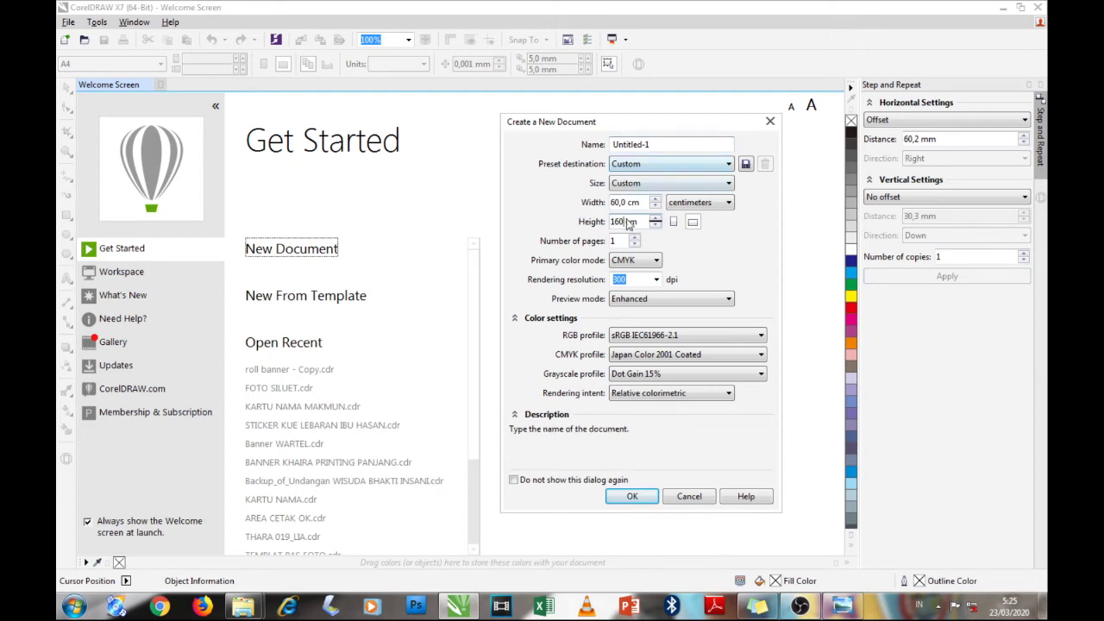
Keep the primary color mode as CMYK, name the document X BANNER, and create it
left_click(649, 262)
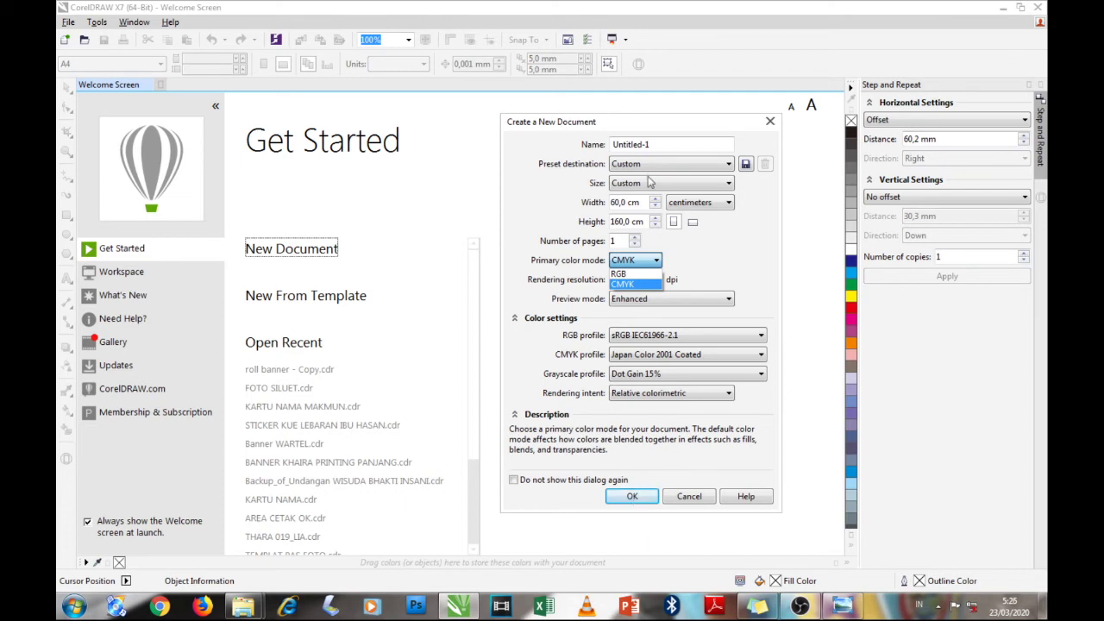
left_click(622, 145)
left_click(623, 145)
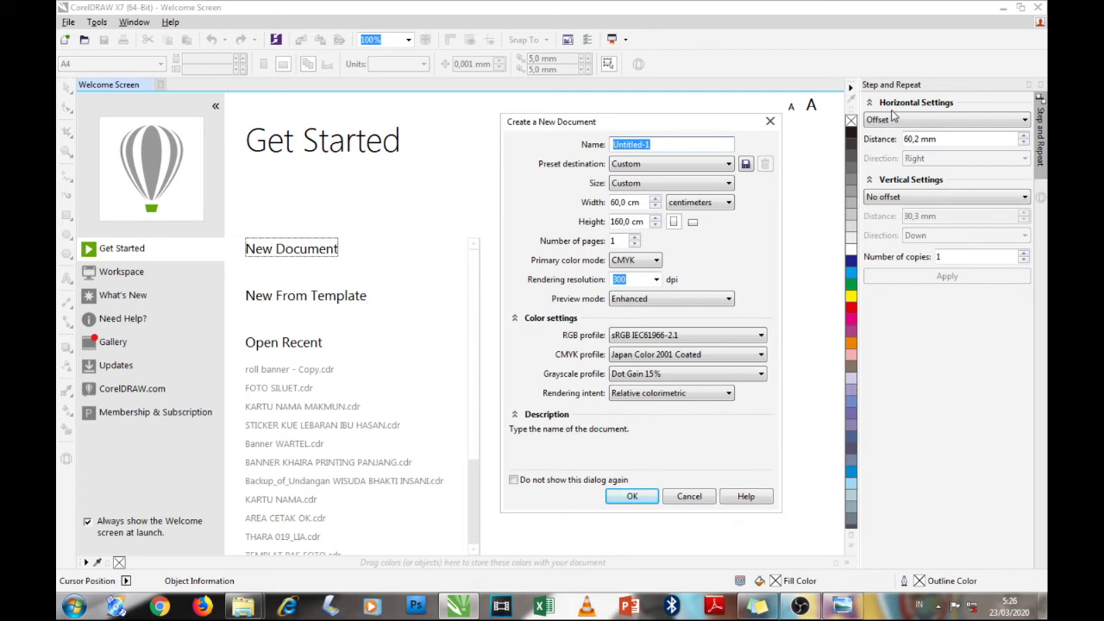
type("X BANNER")
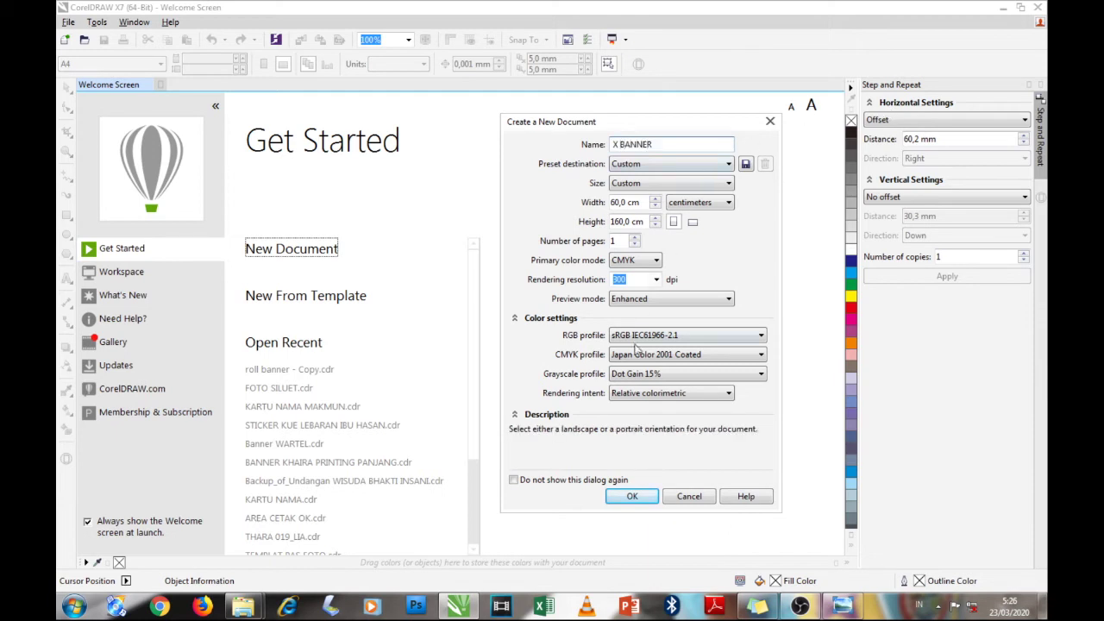
left_click(621, 496)
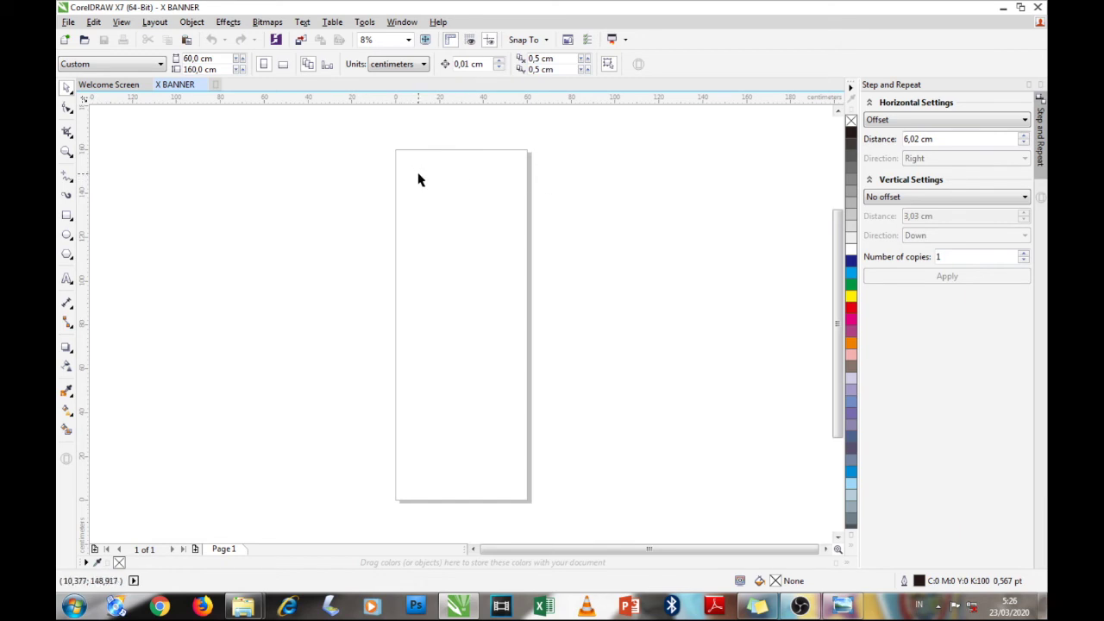
Draw a 60 by 160 cm rectangle over the page by hand and remove it again
scroll(572, 547, "down", 1)
scroll(576, 336, "up", 1)
scroll(576, 335, "down", 1)
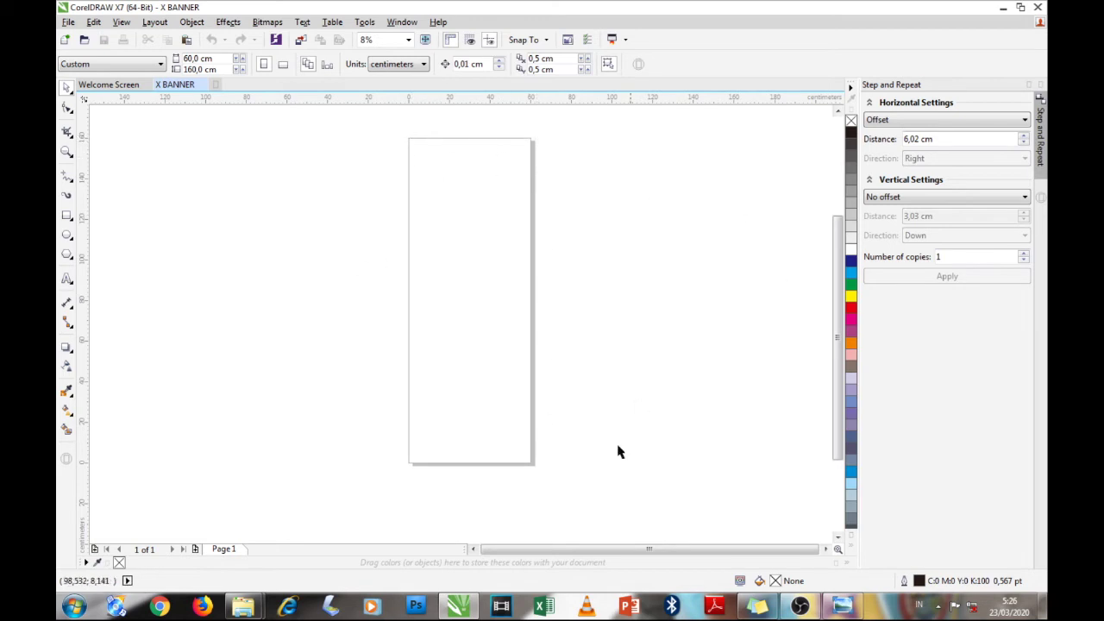
left_click(66, 215)
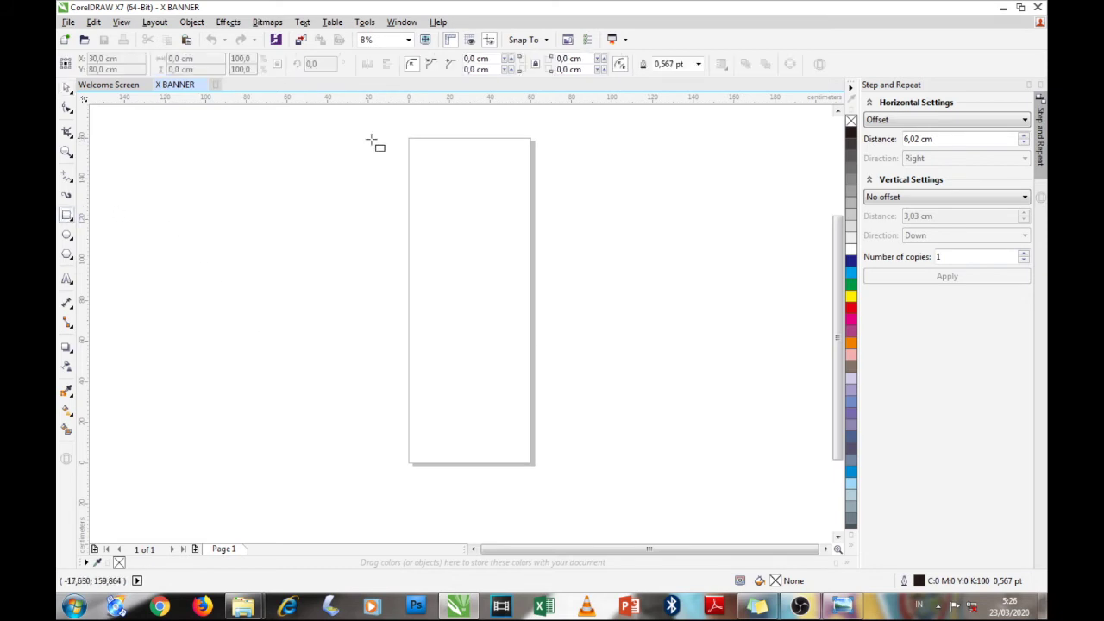
left_click_drag(409, 139, 532, 463)
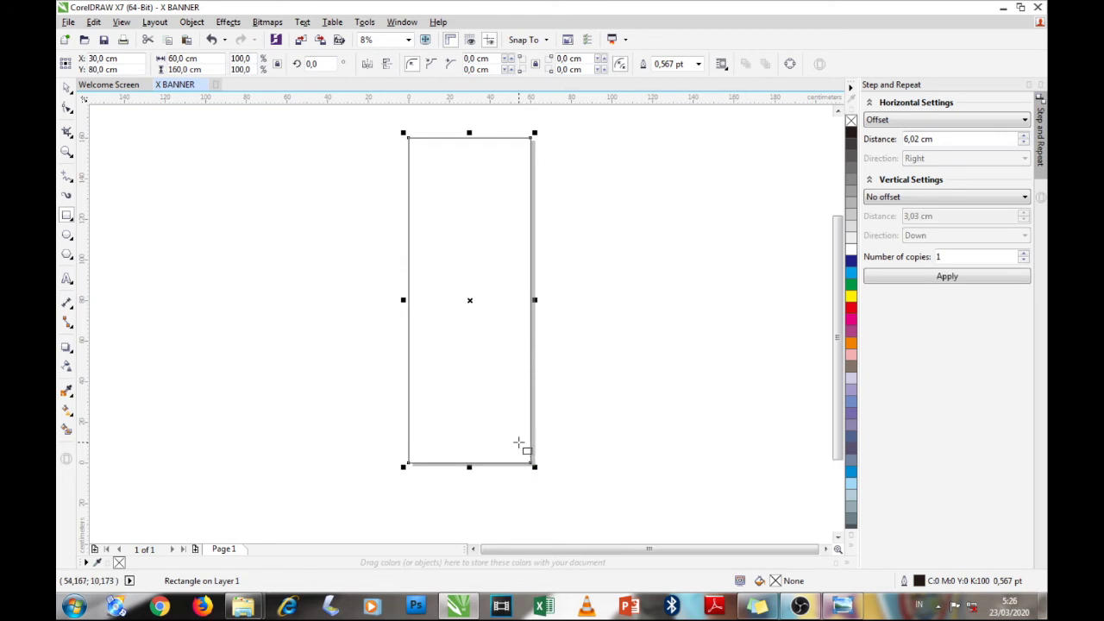
key("Escape")
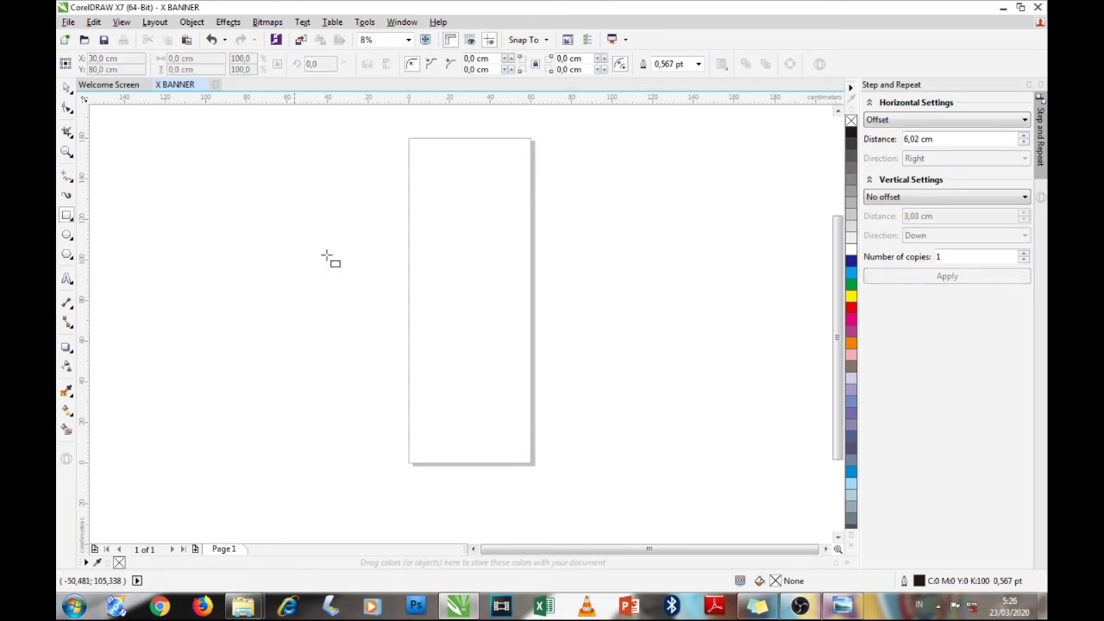
Create a page frame rectangle that automatically matches the 60 by 160 cm page
double_click(68, 217)
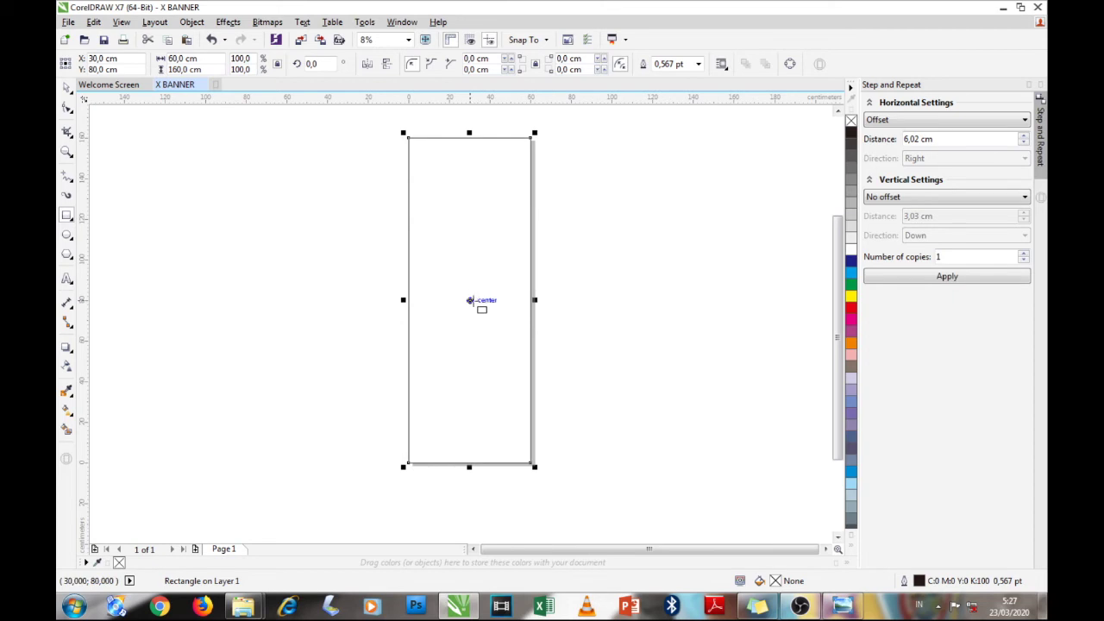
left_click(69, 89)
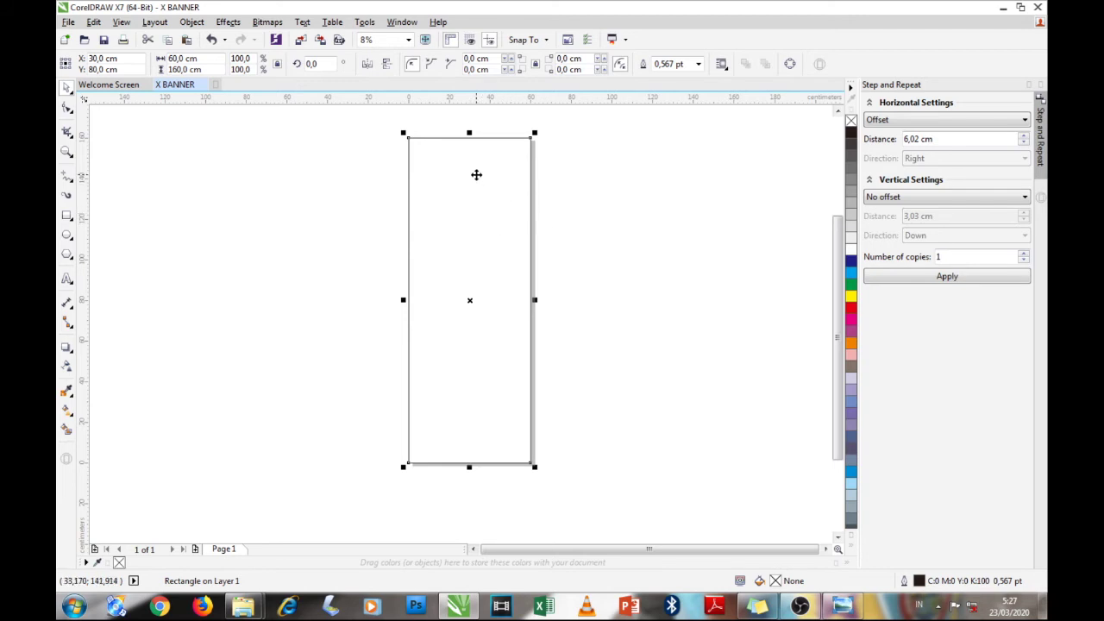
Try moving the page-sized rectangle sideways and filling it with black, undoing both changes
left_click_drag(475, 145, 516, 151)
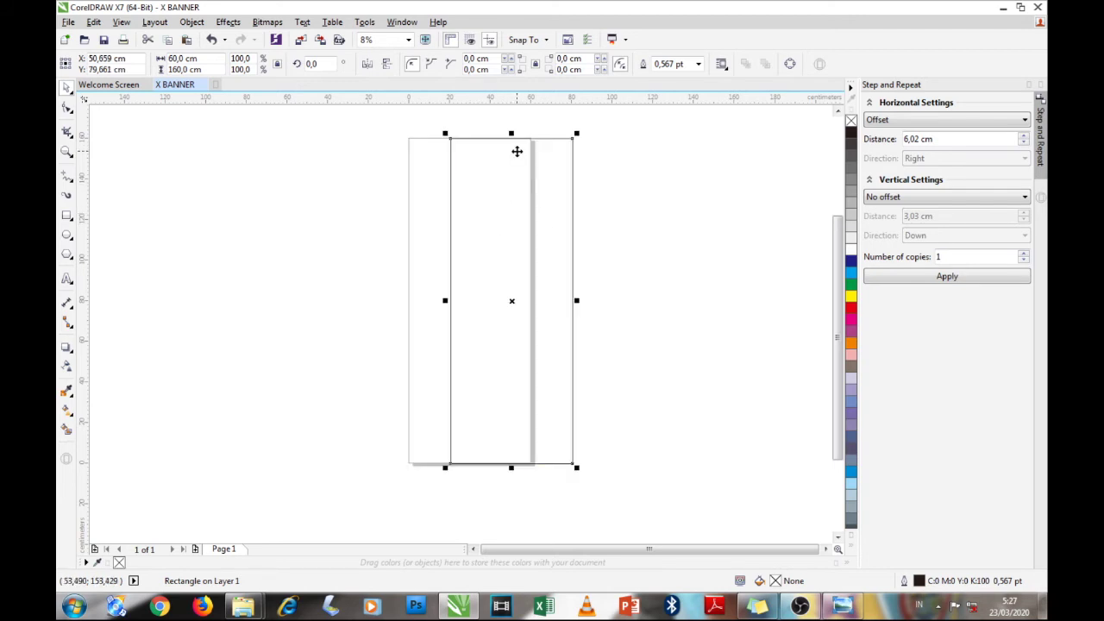
key("Escape")
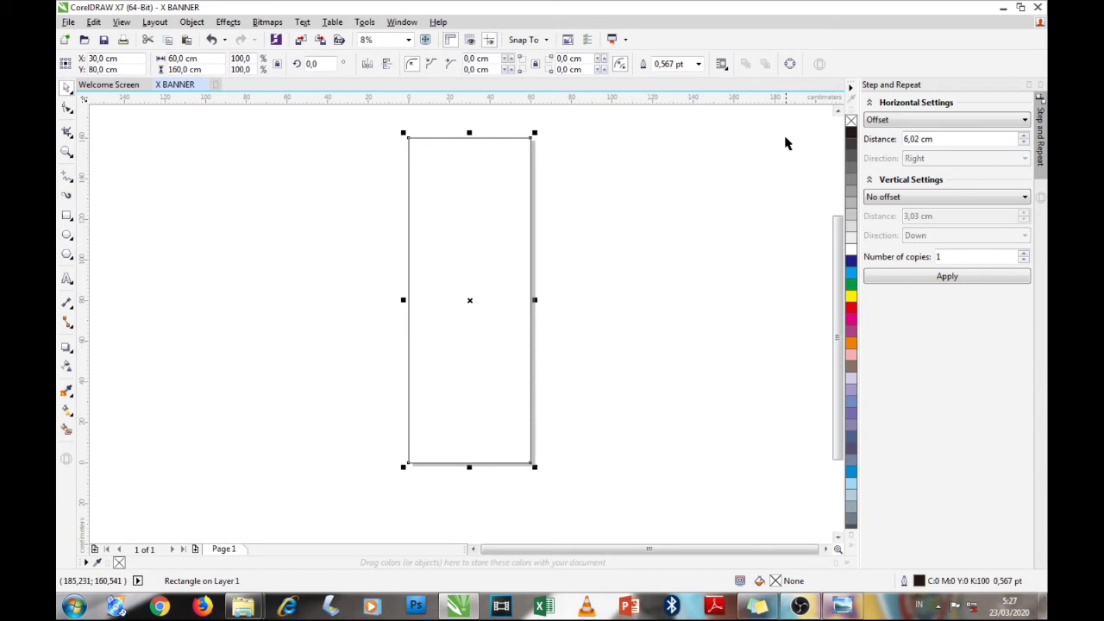
left_click(851, 132)
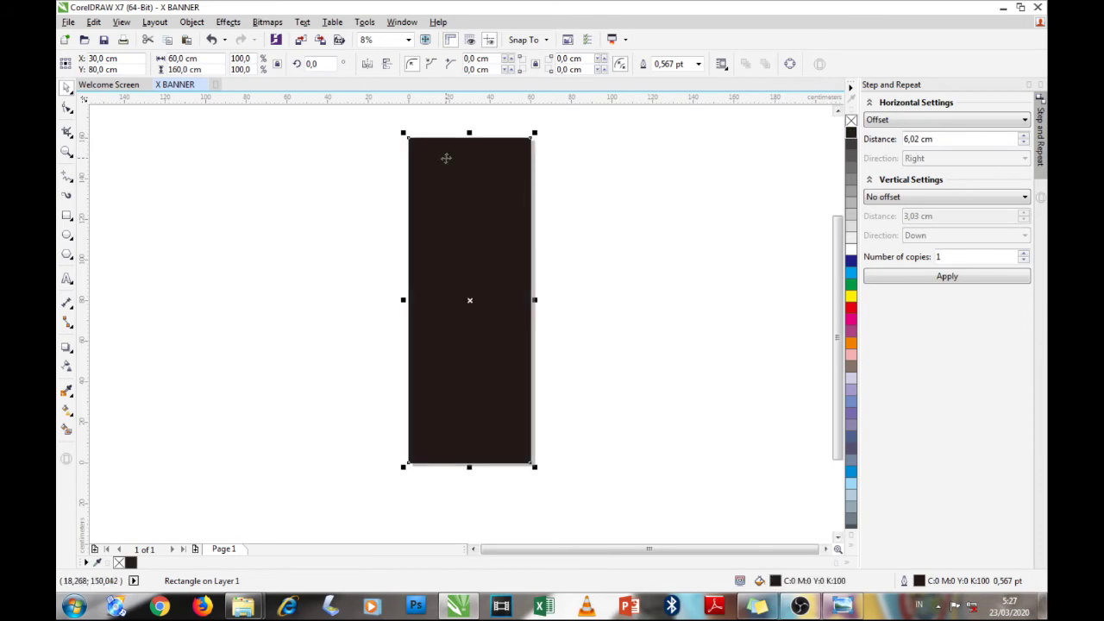
key("ctrl+z")
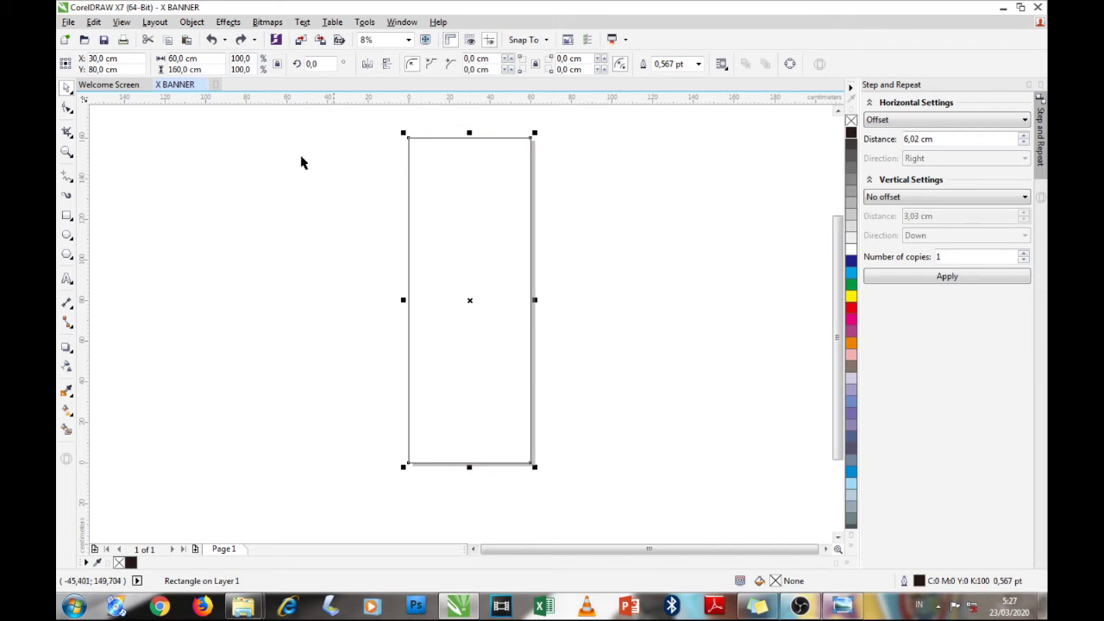
Apply a fountain fill to the page-sized rectangle with the Interactive Fill tool
left_click(306, 183)
left_click(455, 190)
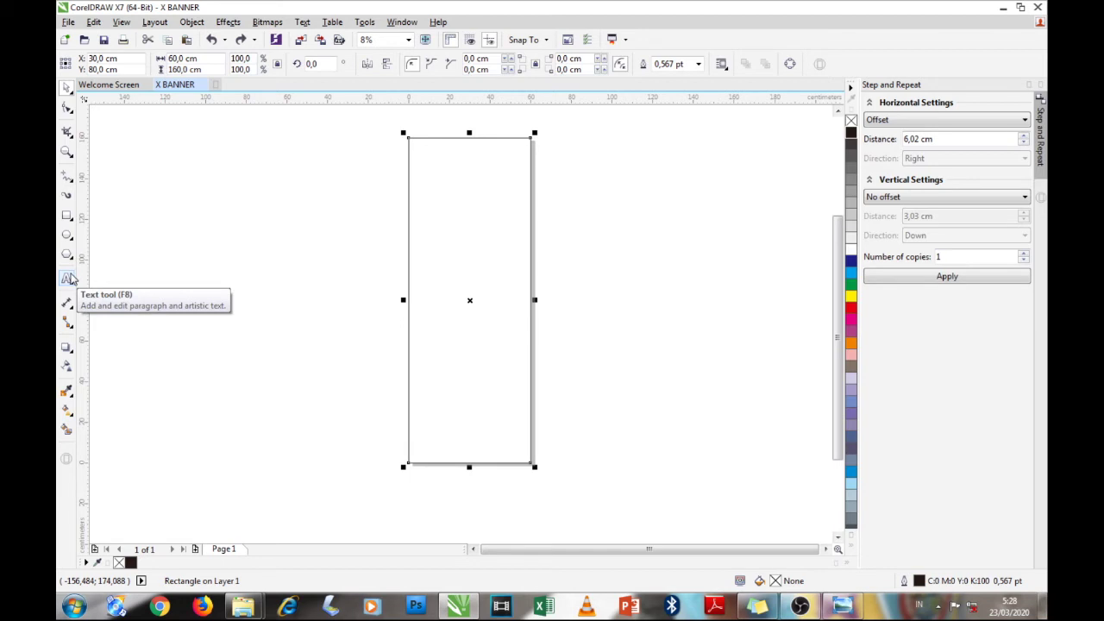
left_click(69, 413)
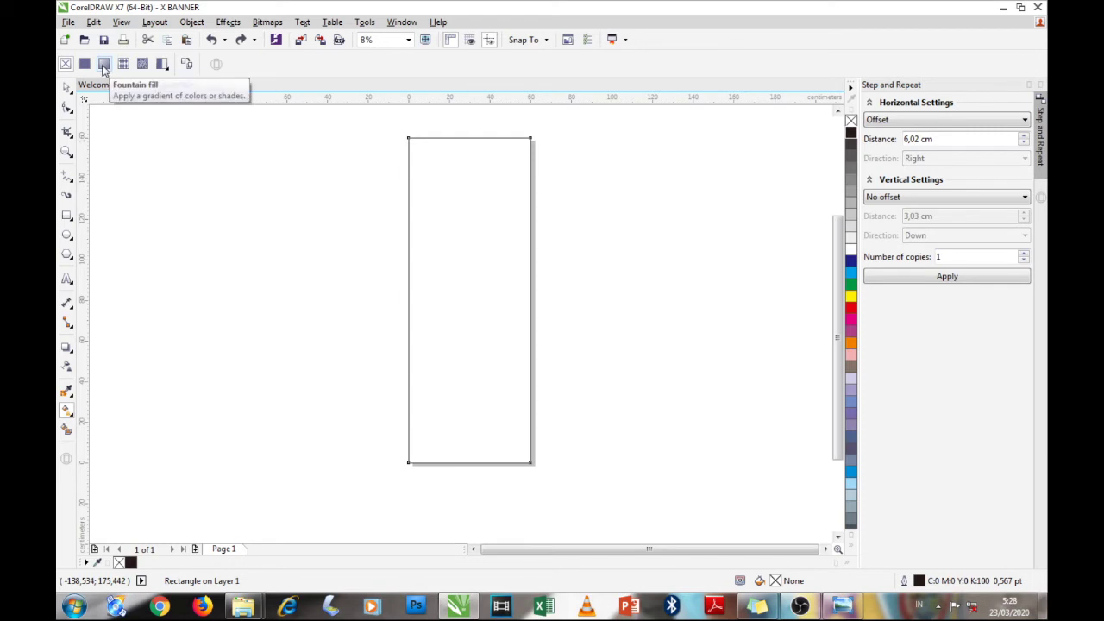
left_click(103, 66)
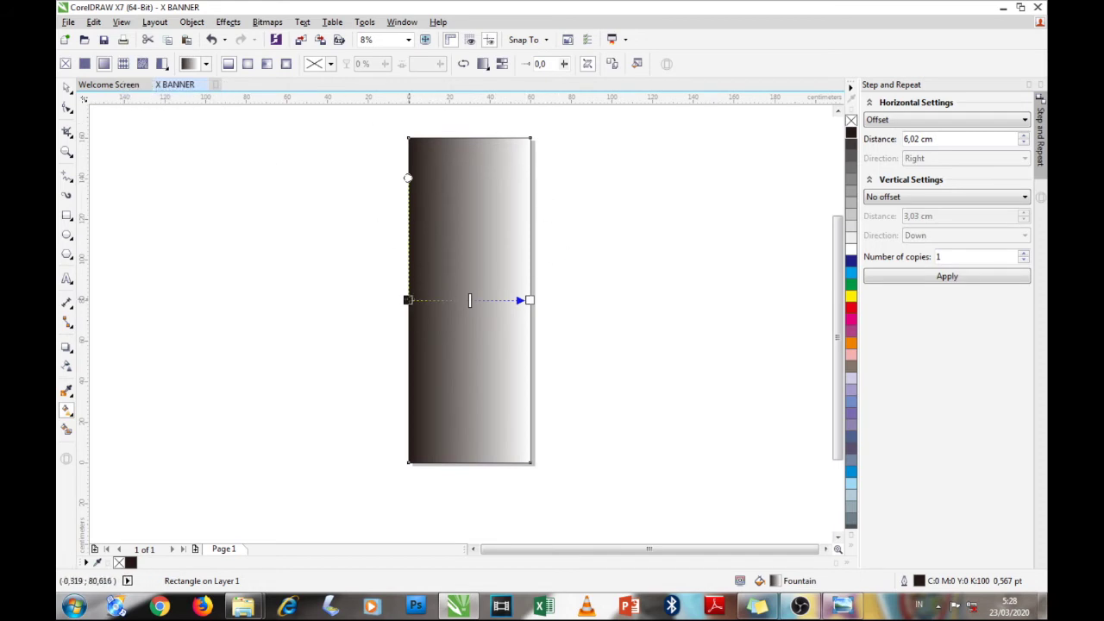
Reorient the gradient vertically, with black at the rectangle's upper edge and the white end below the middle, about 64 cm above the base
left_click_drag(408, 299, 464, 144)
left_click_drag(529, 300, 463, 292)
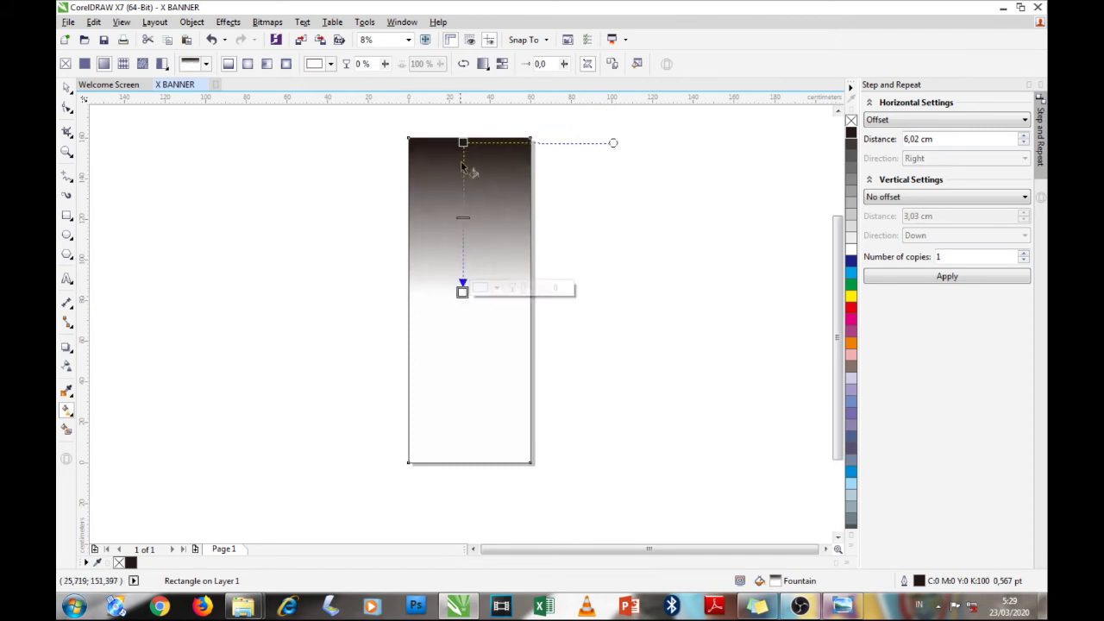
left_click_drag(463, 143, 461, 140)
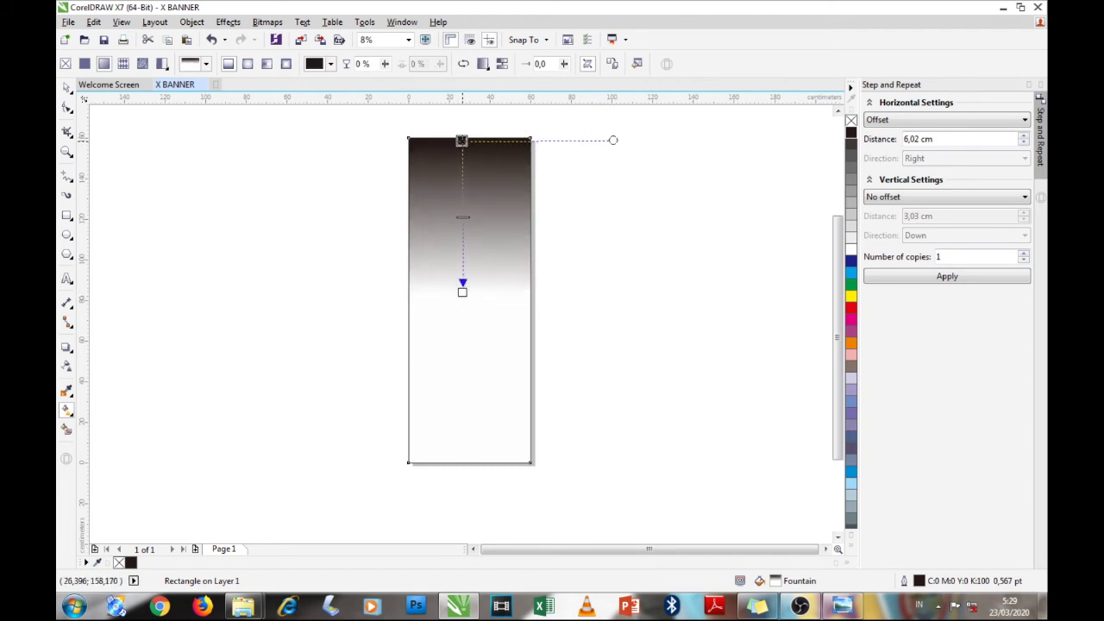
left_click_drag(462, 291, 463, 333)
Set the gradient's upper color to C93 M88 Y89 K80 and center its node on the rectangle's upper edge
left_click(460, 140)
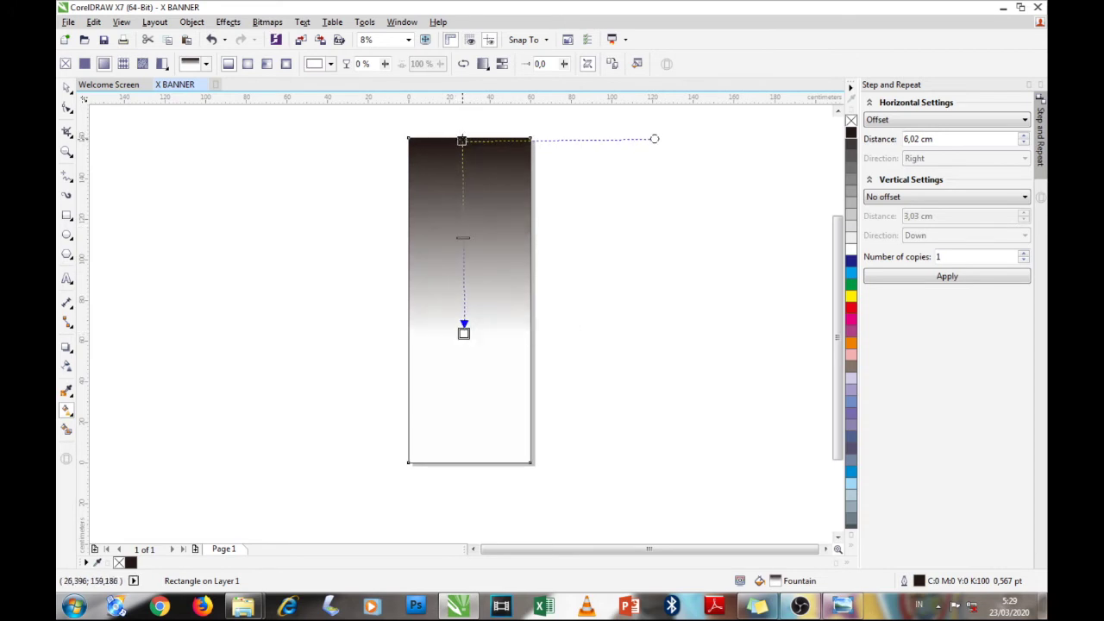
left_click(462, 141)
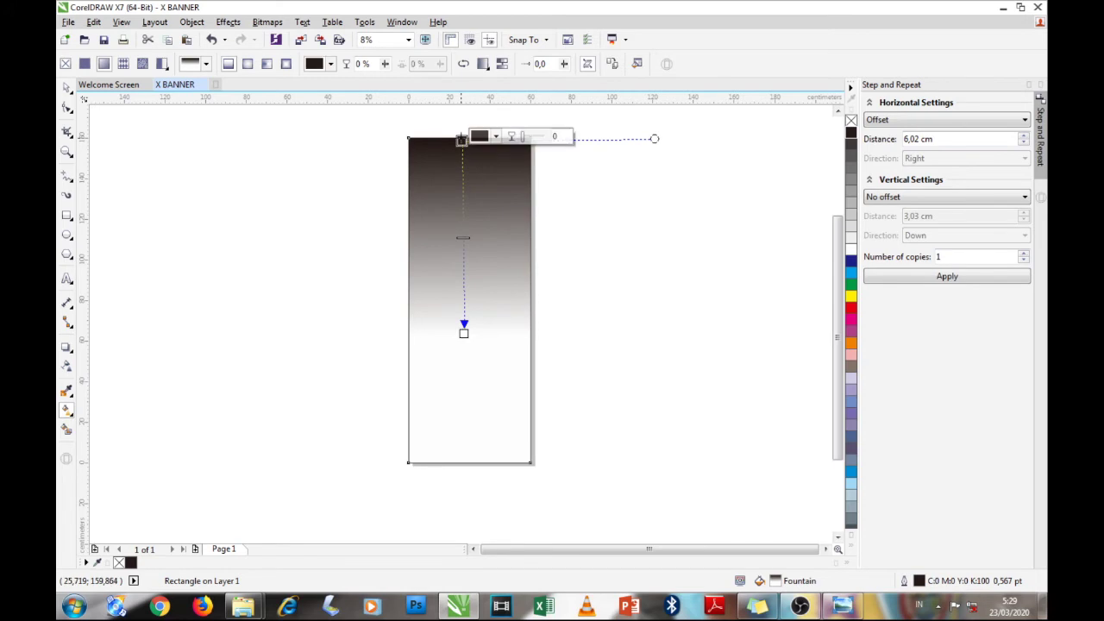
left_click(496, 140)
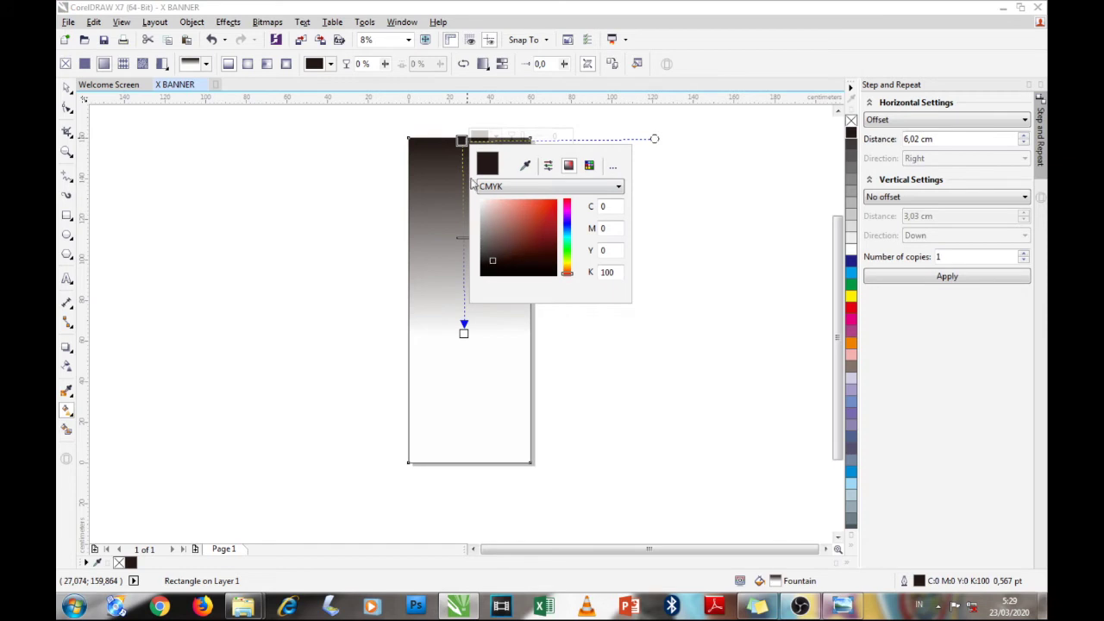
left_click_drag(491, 265, 558, 276)
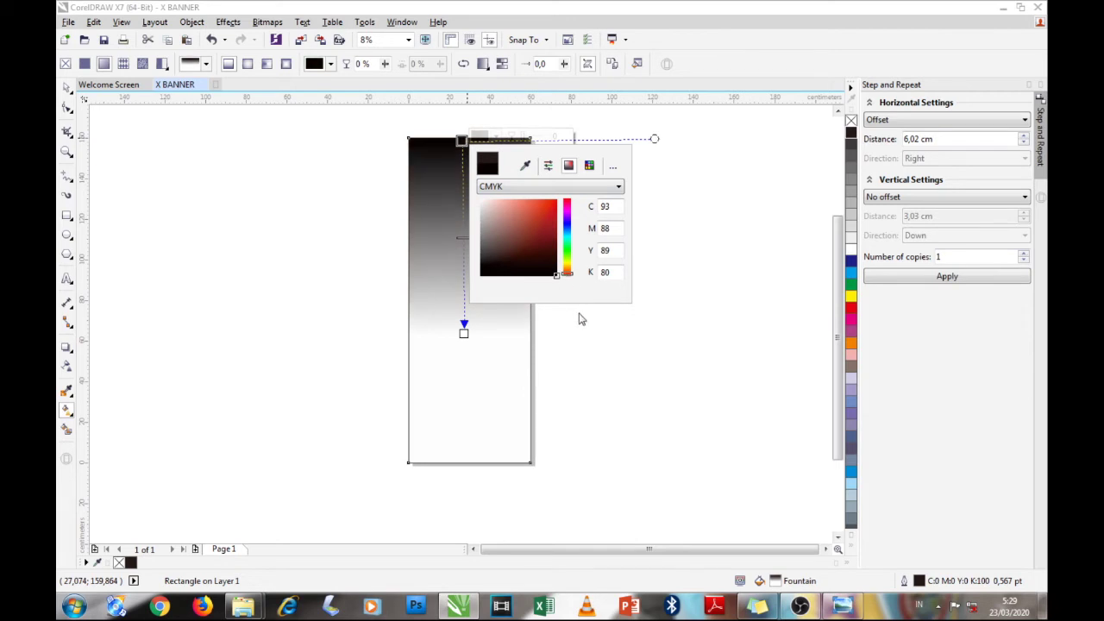
left_click_drag(462, 141, 469, 138)
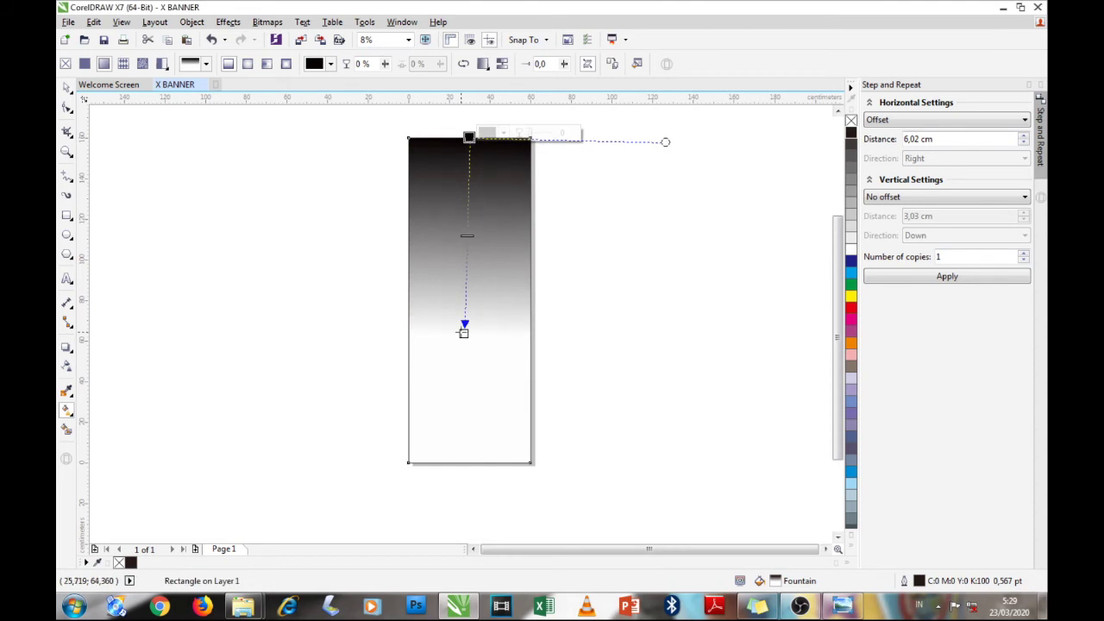
Set the color of the gradient's lower node to bright red in CMYK mode
left_click(465, 332)
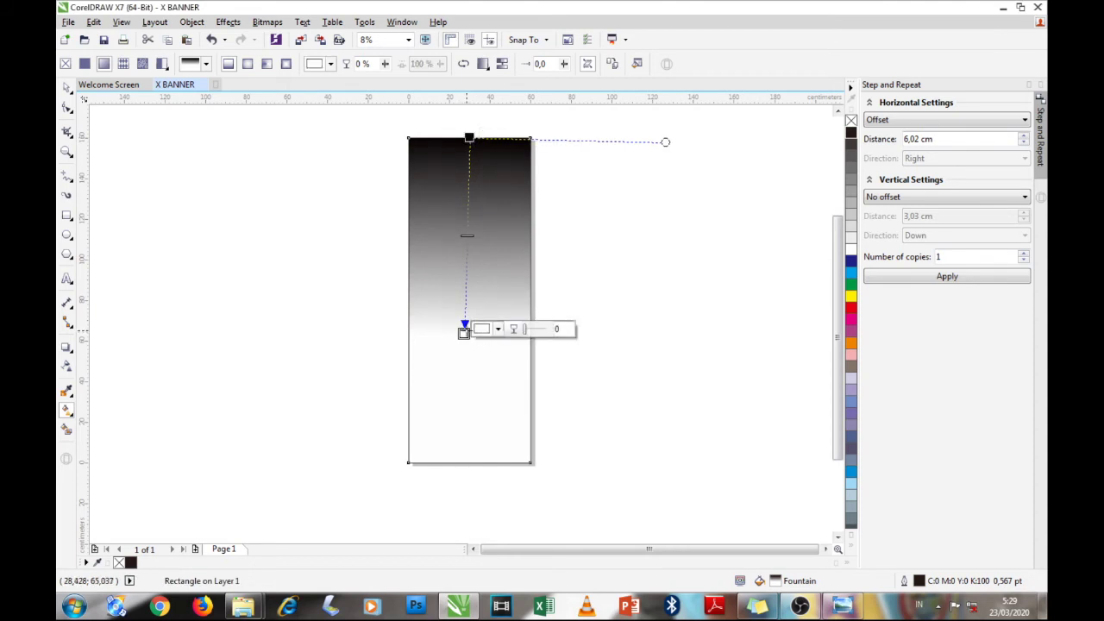
left_click(498, 328)
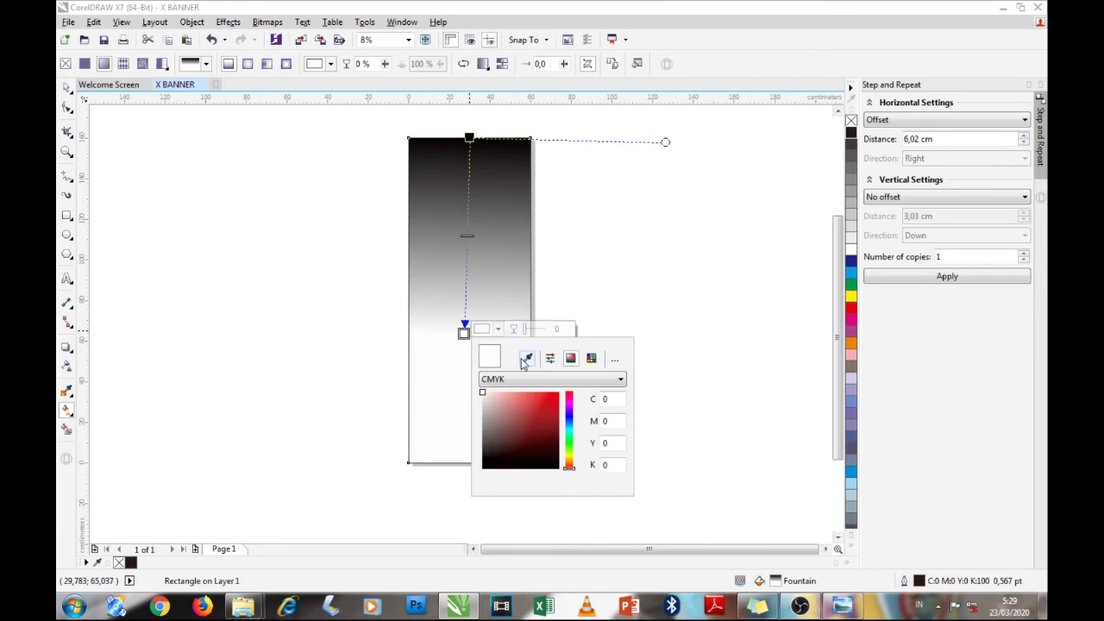
left_click(558, 396)
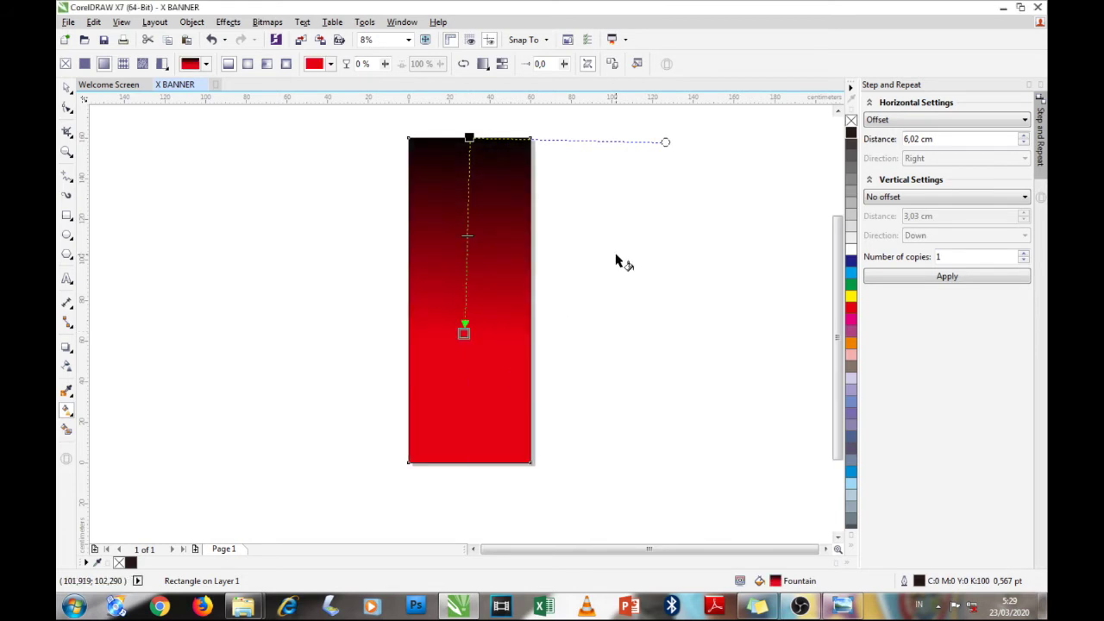
Extend the gradient's red end almost to the rectangle's base, raise the midpoint above center, and lower the black node slightly below the upper edge
left_click_drag(464, 332, 471, 448)
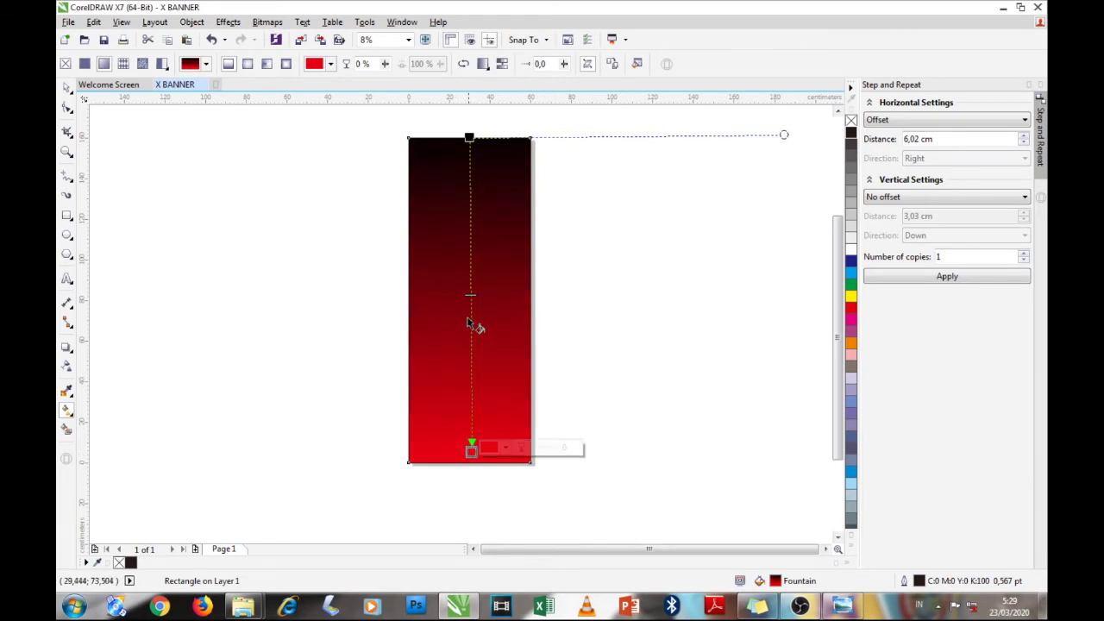
left_click_drag(471, 296, 470, 243)
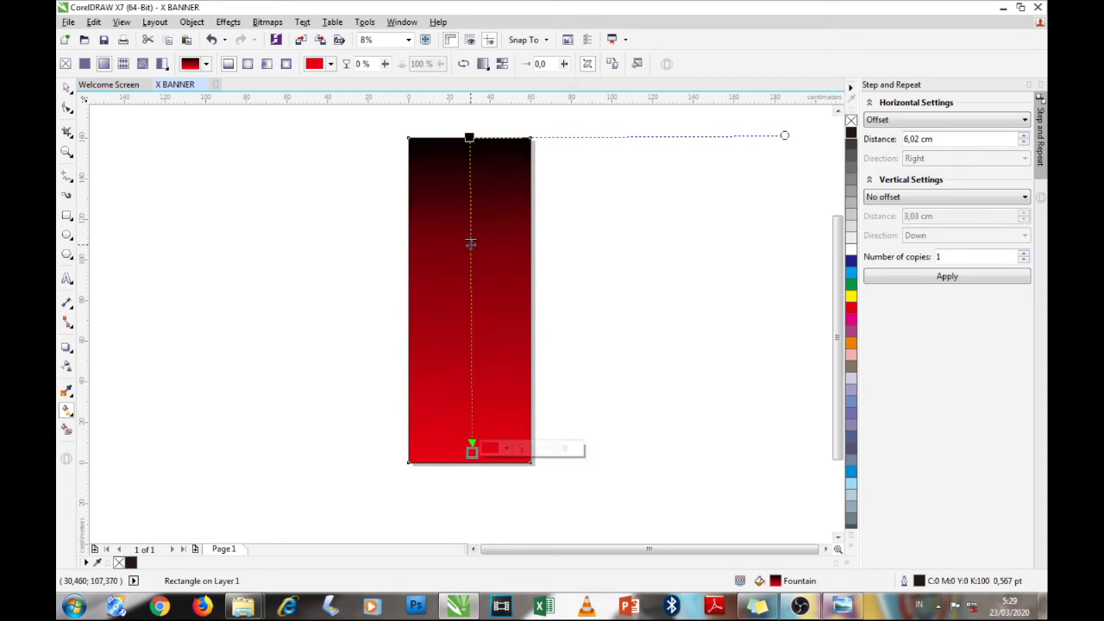
left_click_drag(468, 138, 471, 173)
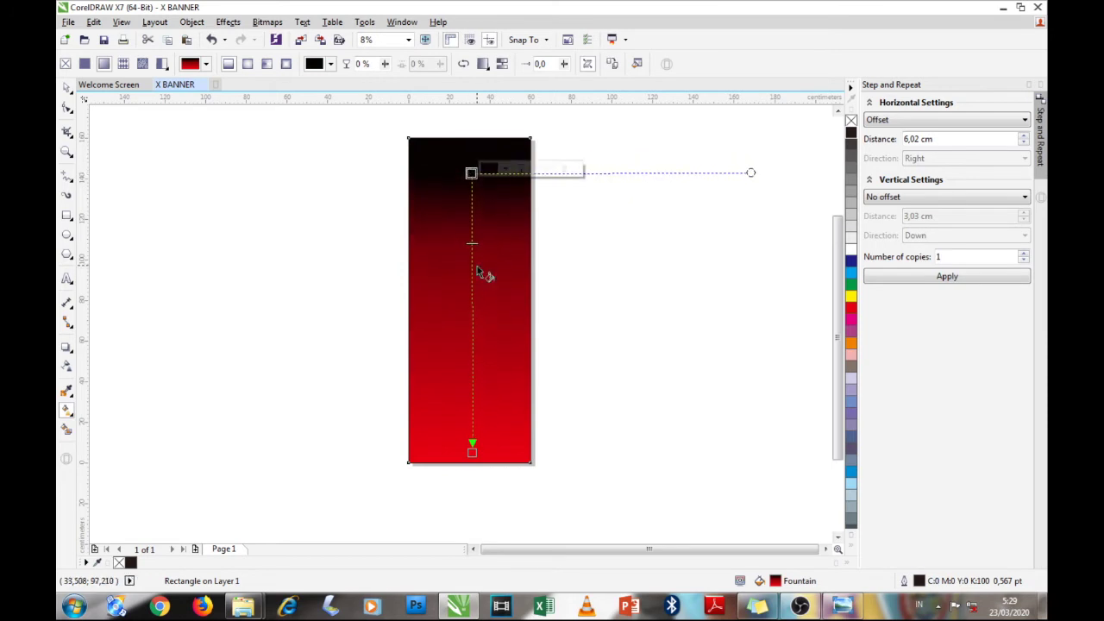
mouse_move(473, 247)
left_mouse_down()
mouse_move(474, 275)
mouse_move(472, 249)
left_mouse_up()
left_click_drag(471, 173, 469, 165)
left_click(67, 87)
left_click(250, 191)
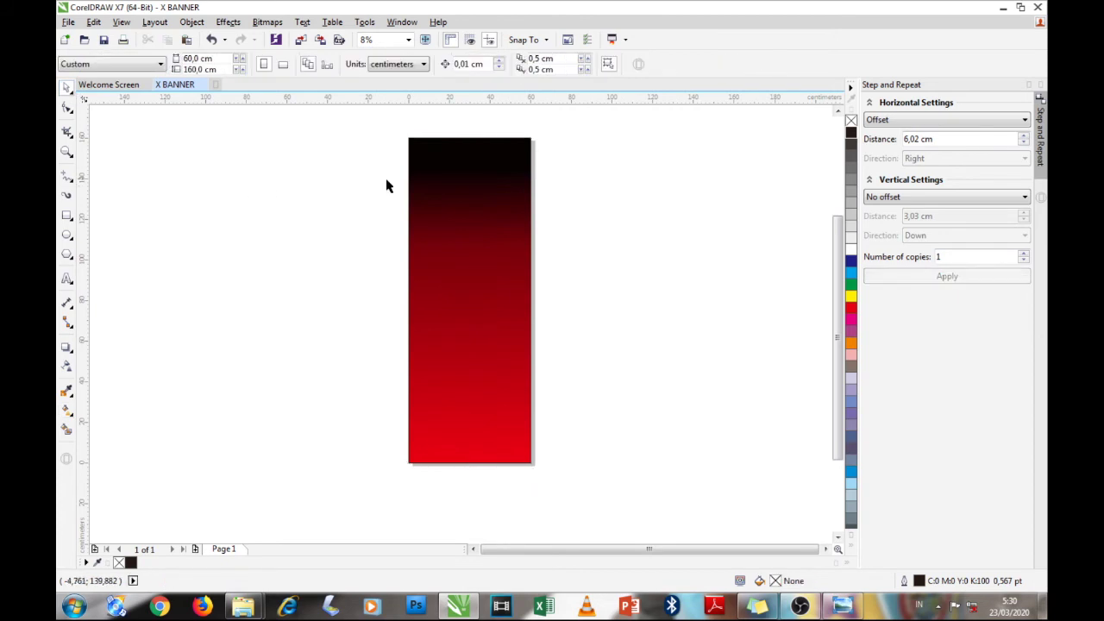
Try repeatedly moving the gradient rectangle sideways off the page, undoing each move
left_click(498, 177)
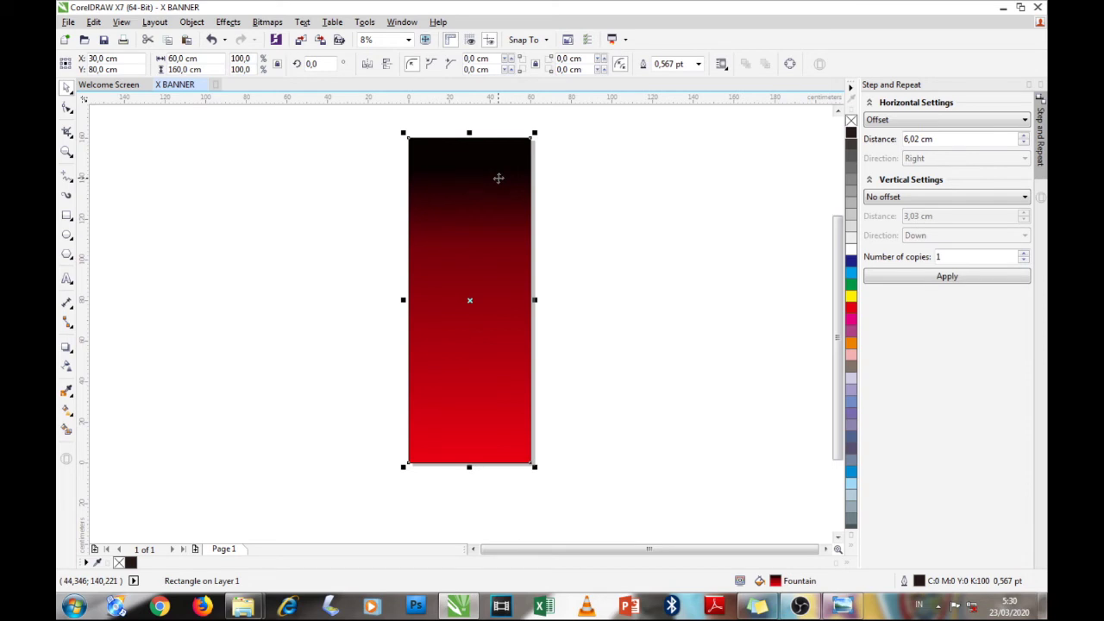
left_click(466, 199)
left_click(458, 199)
left_click_drag(478, 198, 699, 219)
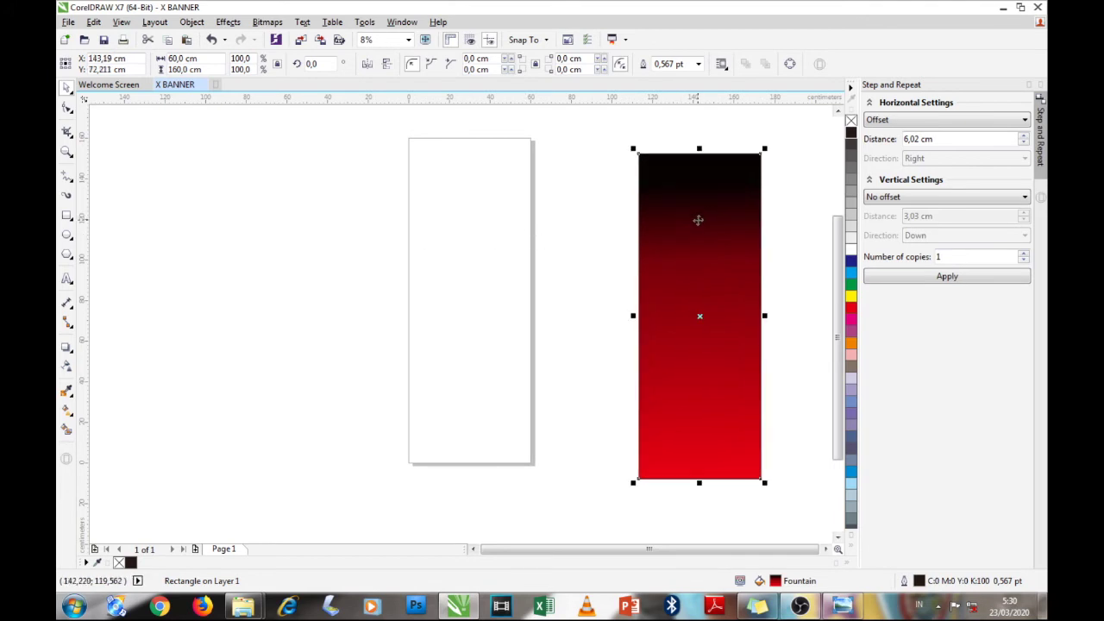
key("ctrl+z")
left_click_drag(501, 224, 743, 225)
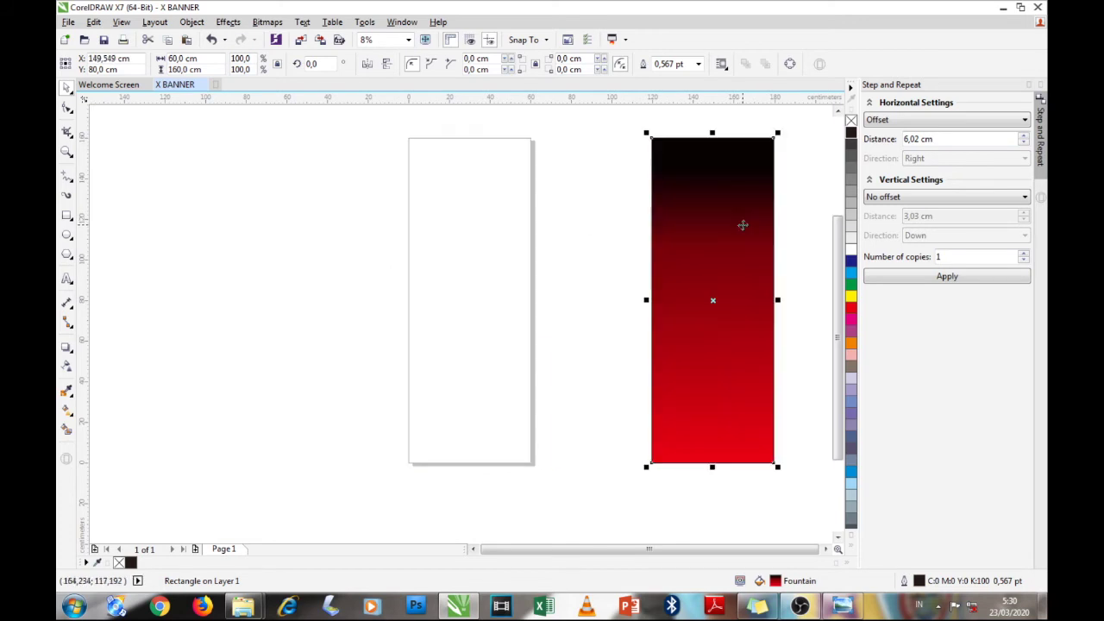
key("ctrl+z")
left_click_drag(498, 225, 642, 225)
key("ctrl+z")
left_click_drag(496, 224, 642, 223)
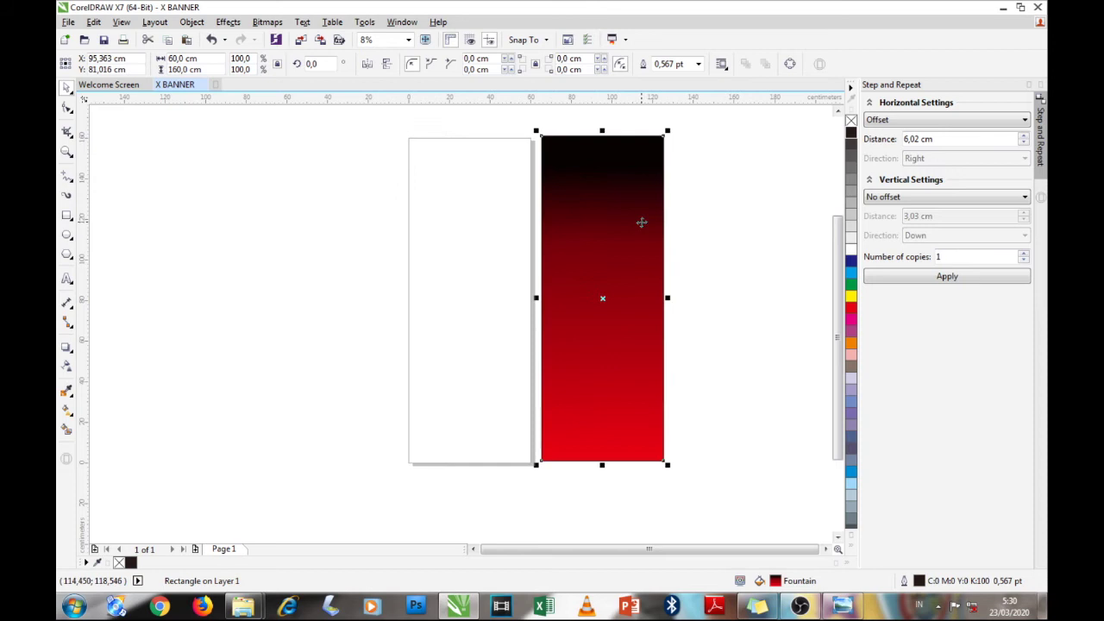
key("ctrl+z")
left_click_drag(497, 222, 629, 219)
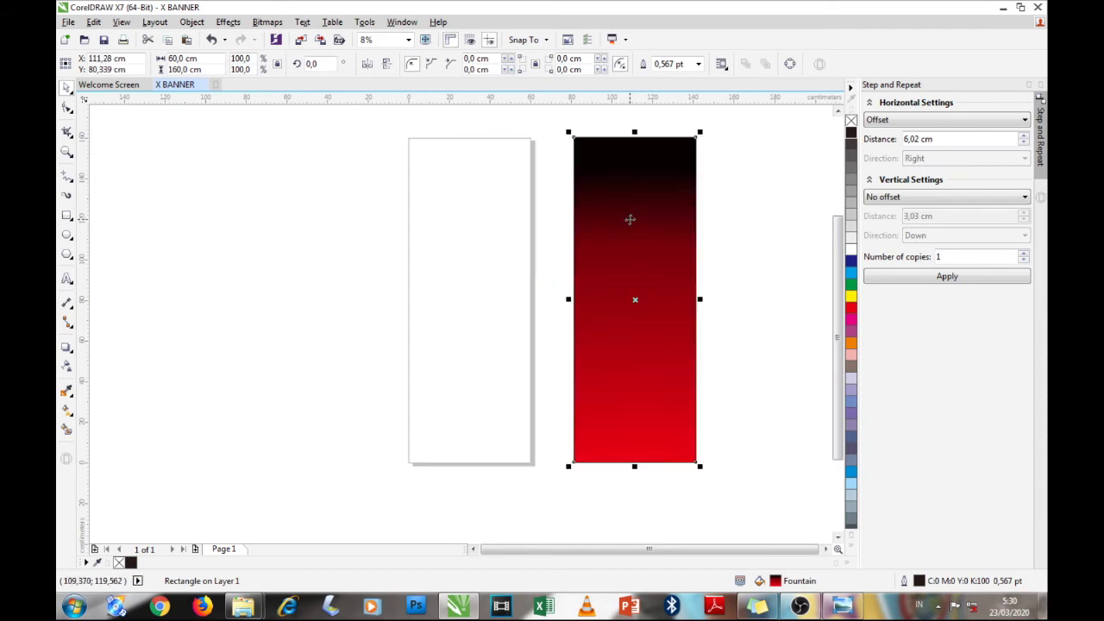
key("ctrl+z")
left_click_drag(497, 208, 641, 227)
key("ctrl+z")
key("ctrl+z")
left_click(616, 230)
mouse_move(494, 219)
left_mouse_down()
mouse_move(693, 244)
mouse_move(499, 226)
left_mouse_up()
key("ctrl+z")
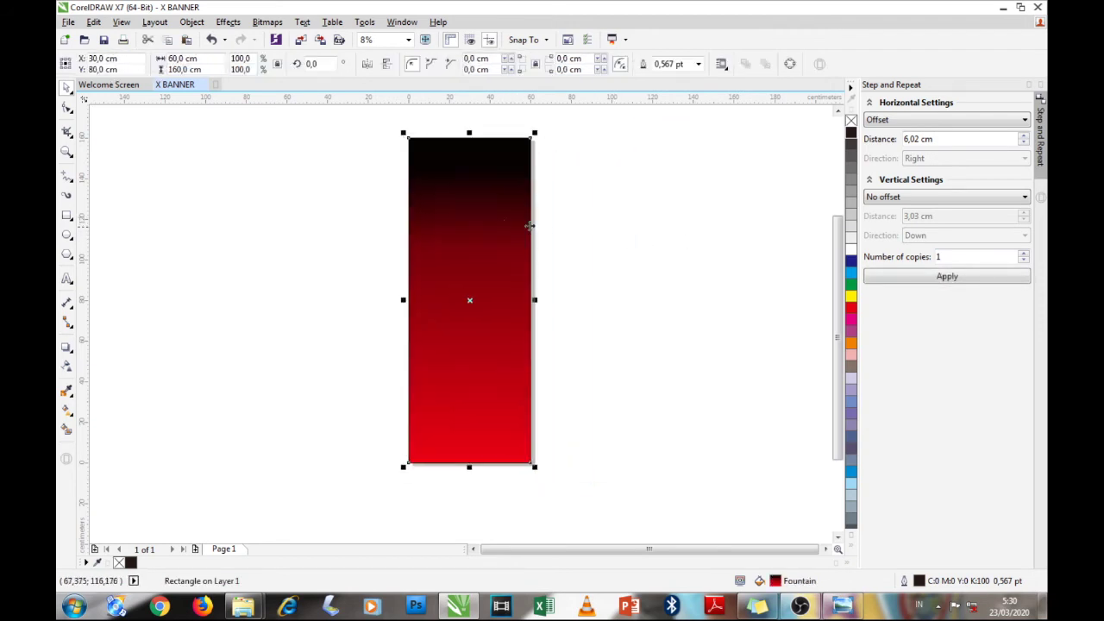
left_click(571, 231)
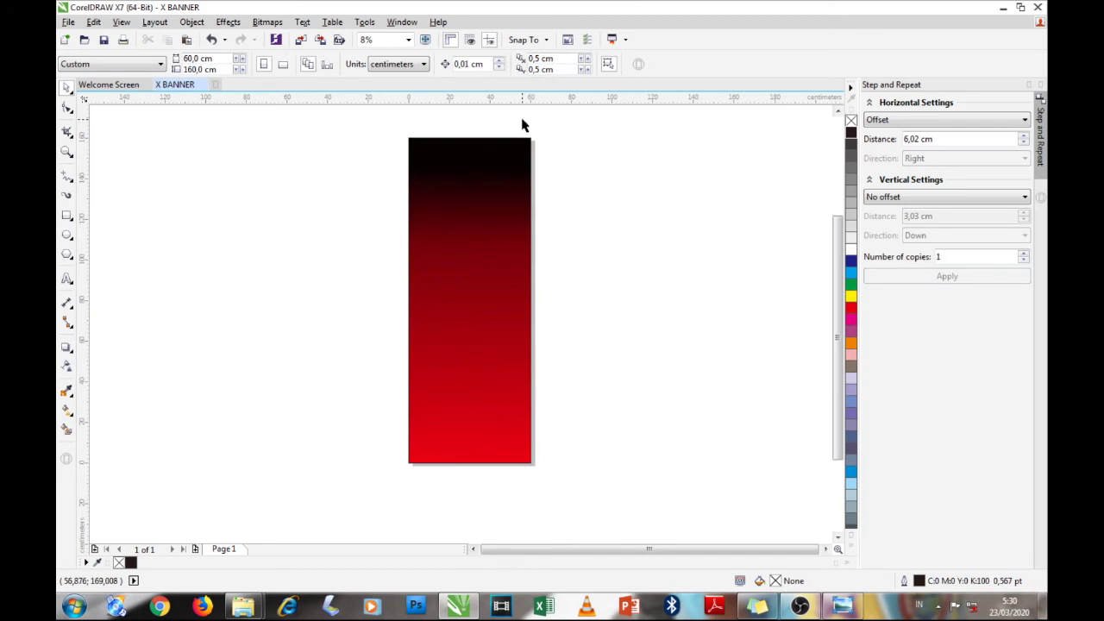
Remove the thin black outline from the gradient rectangle after checking its edge up close
scroll(521, 123, "up", 5)
scroll(558, 207, "down", 8)
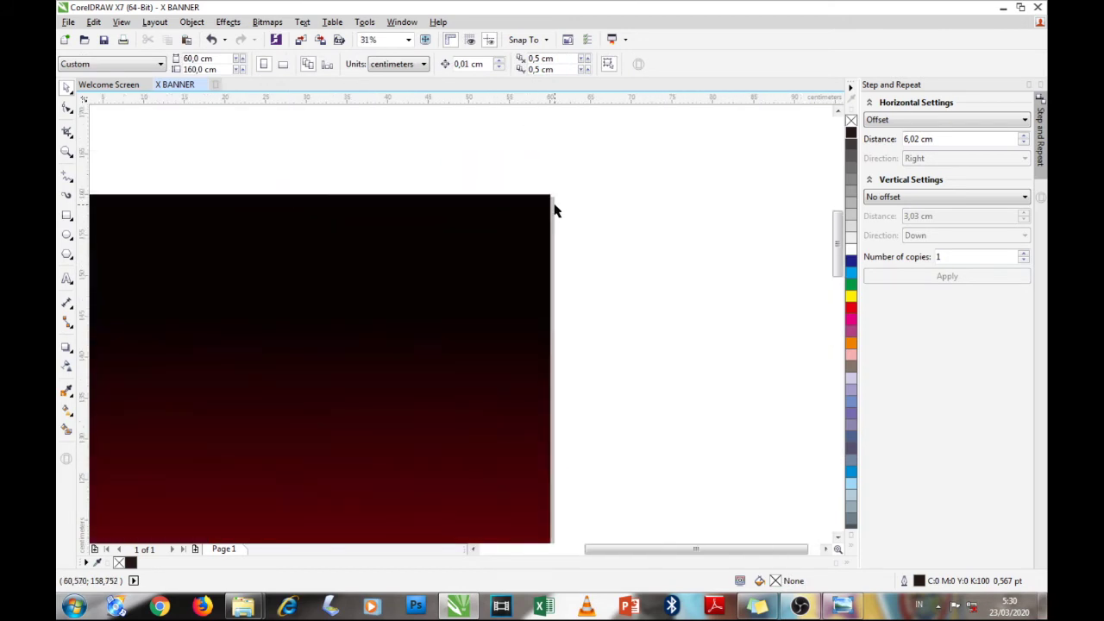
left_click(653, 325)
scroll(451, 271, "up", 1)
scroll(816, 271, "up", 4)
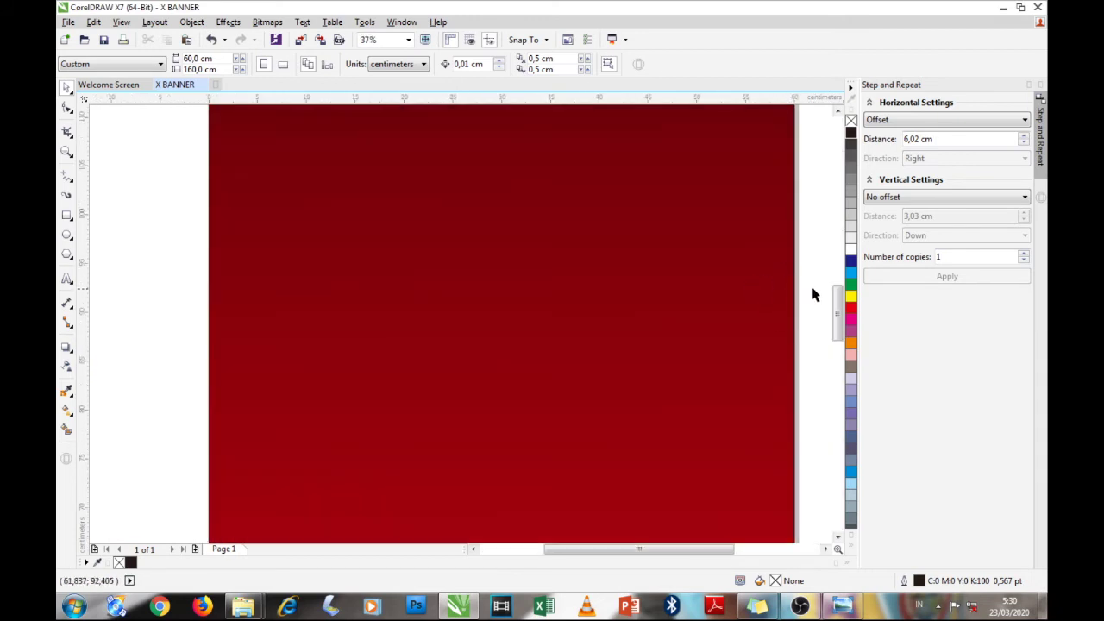
scroll(813, 295, "up", 10)
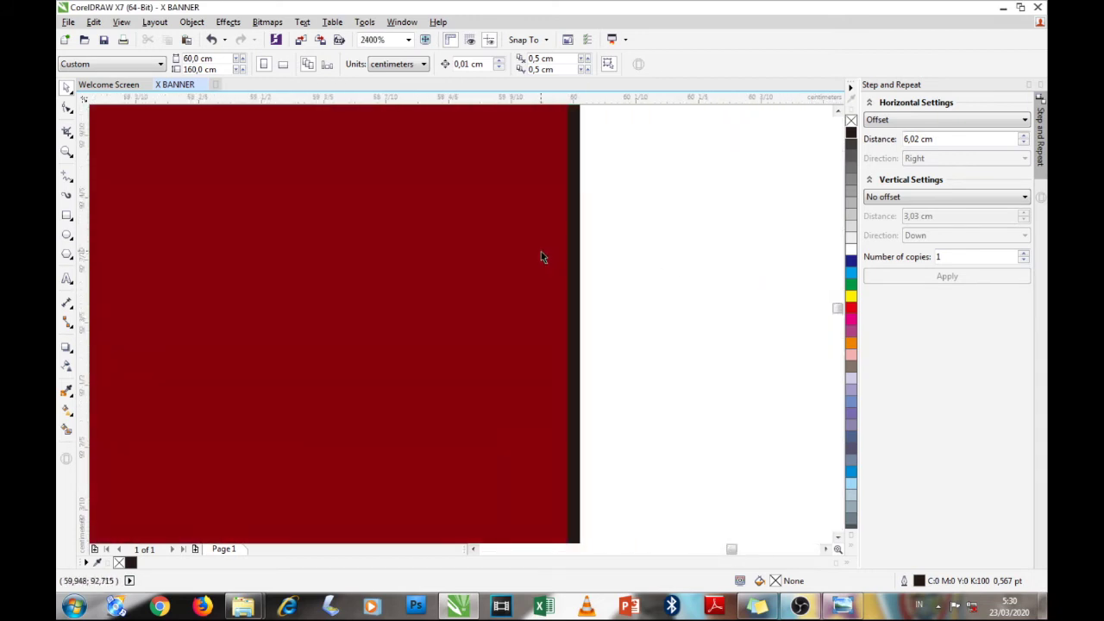
scroll(543, 251, "up", 1)
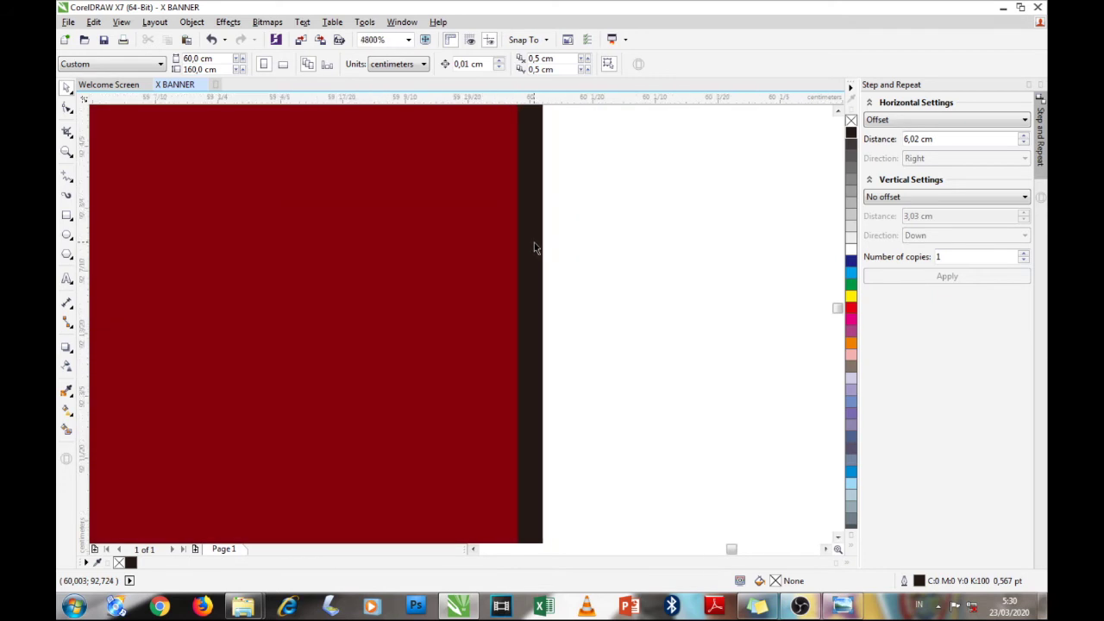
scroll(530, 246, "down", 1)
left_click(489, 213)
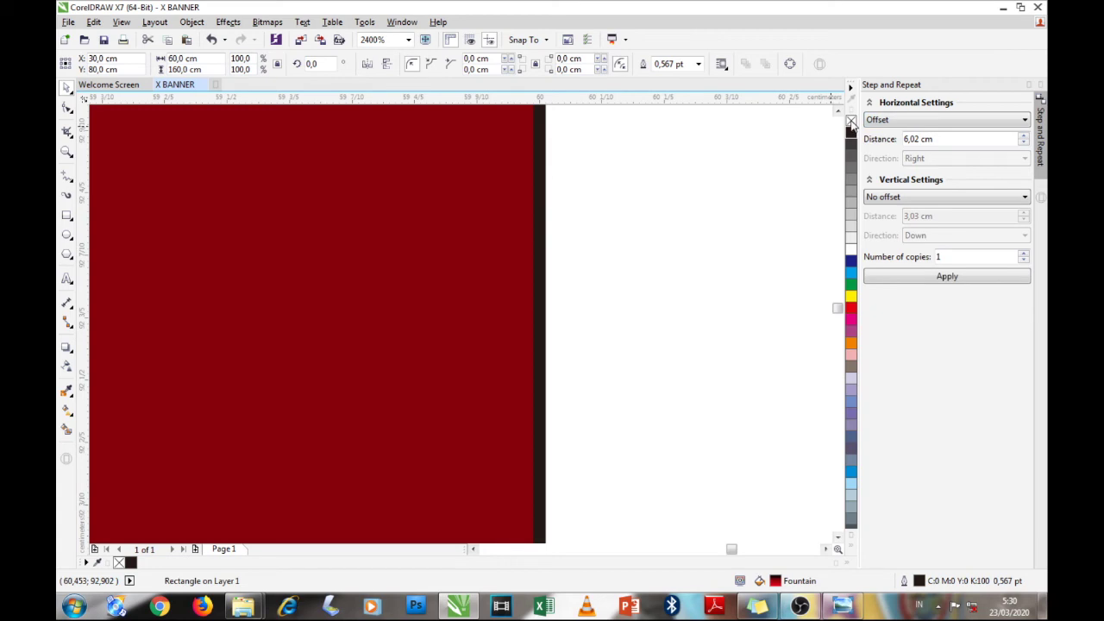
right_click(851, 123)
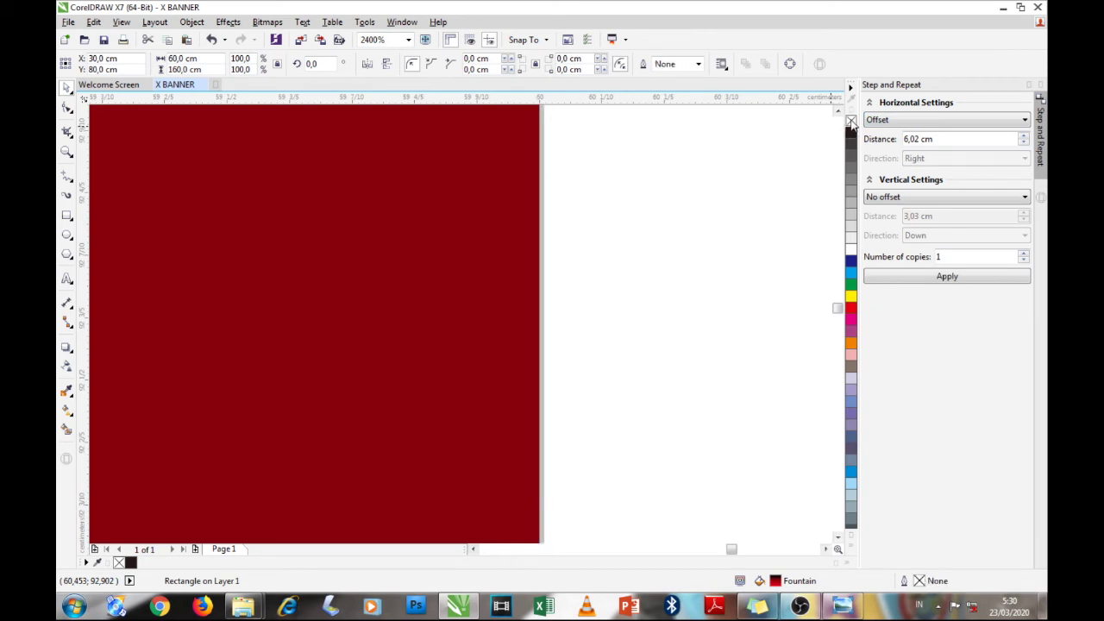
Inspect the gradient rectangle's edges without an outline and look over the whole banner page
scroll(560, 224, "down", 6)
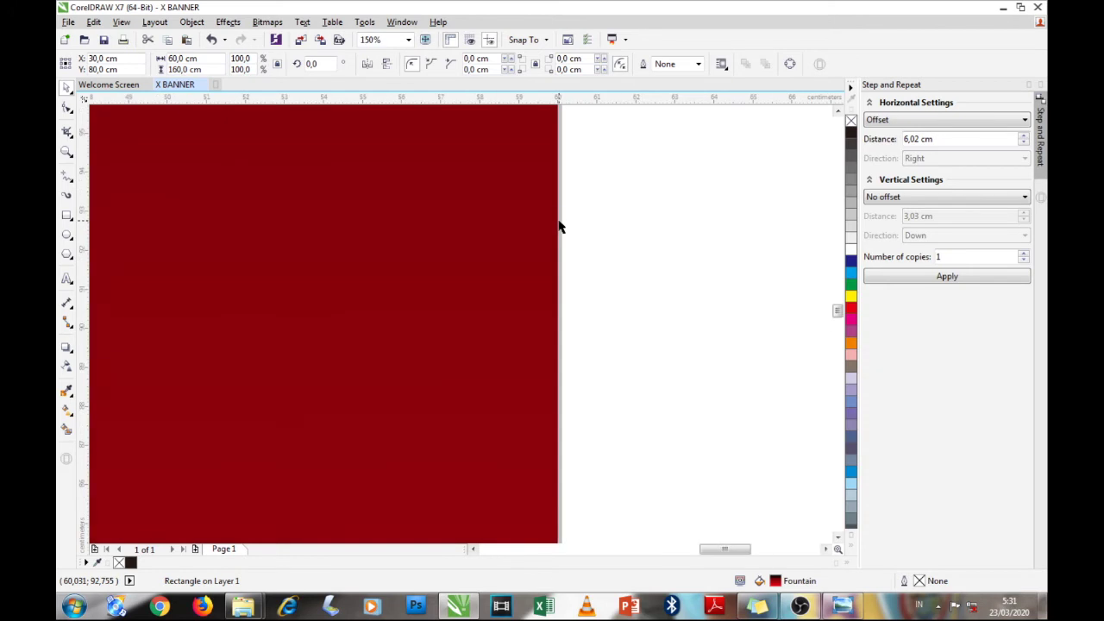
scroll(560, 224, "down", 3)
scroll(488, 137, "up", 5)
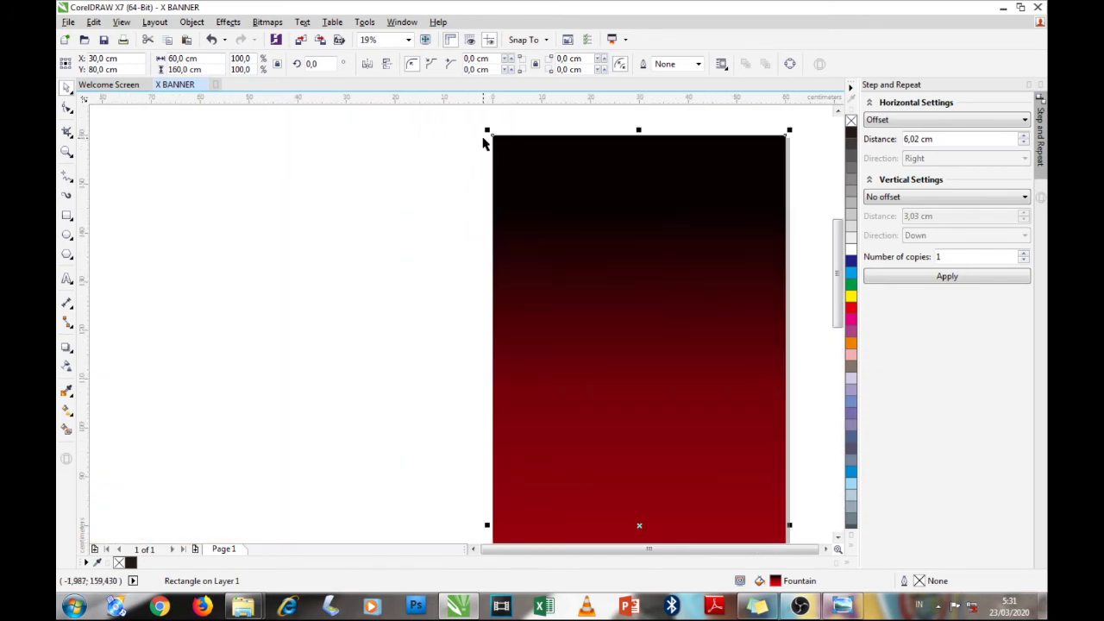
scroll(505, 172, "down", 4)
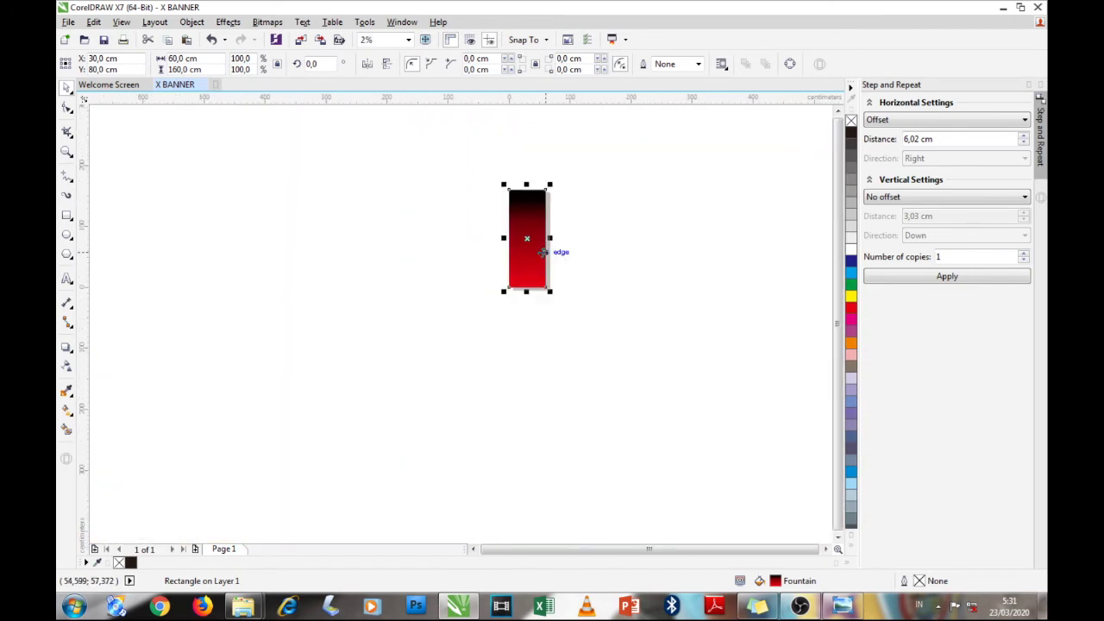
scroll(548, 249, "up", 2)
scroll(577, 140, "up", 1)
scroll(581, 138, "down", 5)
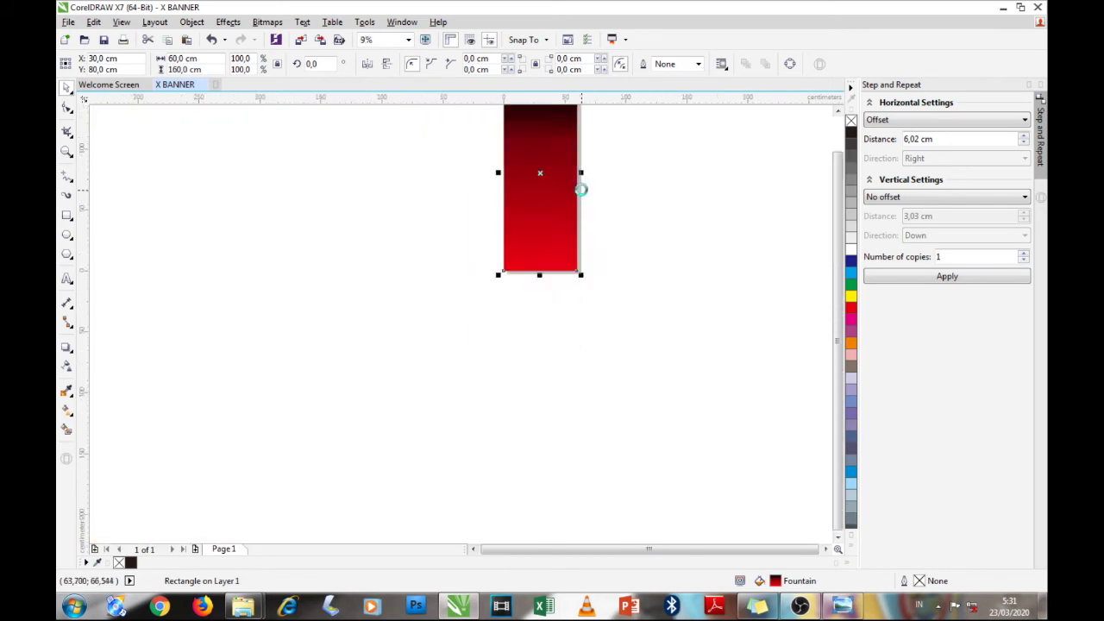
scroll(584, 179, "up", 2)
scroll(581, 216, "down", 2)
left_click(630, 254)
scroll(566, 227, "up", 2)
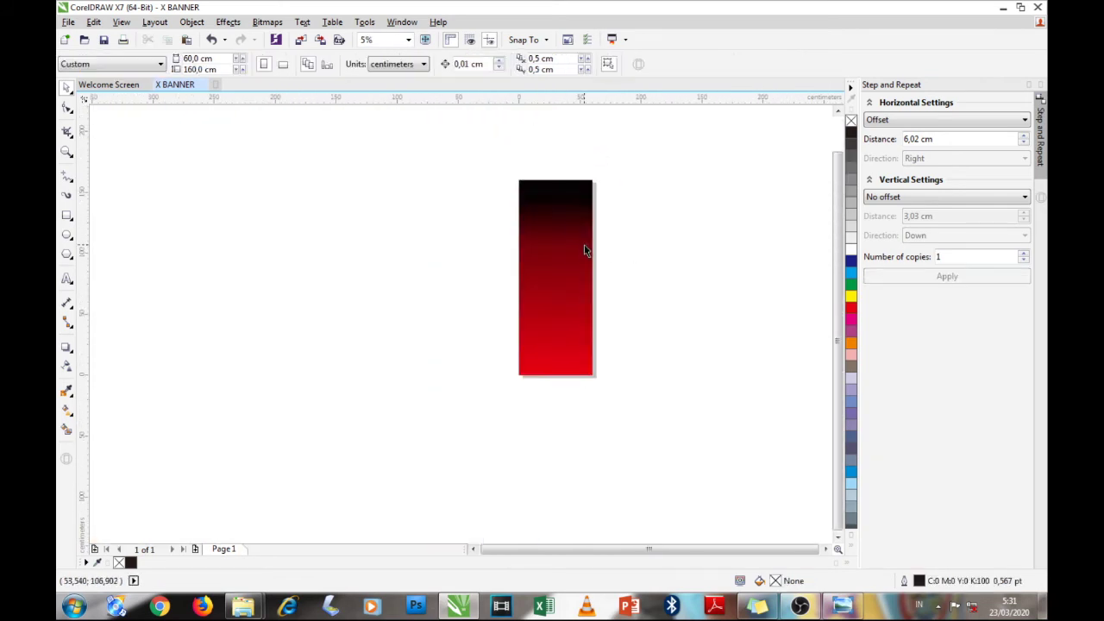
scroll(584, 244, "up", 2)
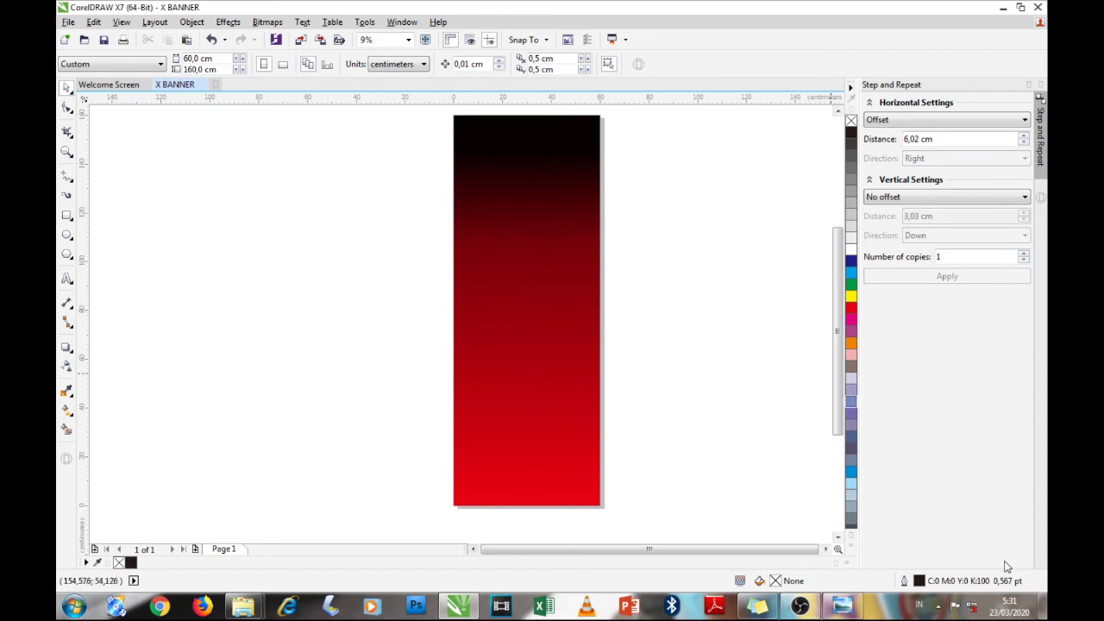
Switch to the desktop and open the BAHAN BANNER DEADLINE RABU folder in a maximized Windows Explorer window
left_click(1044, 601)
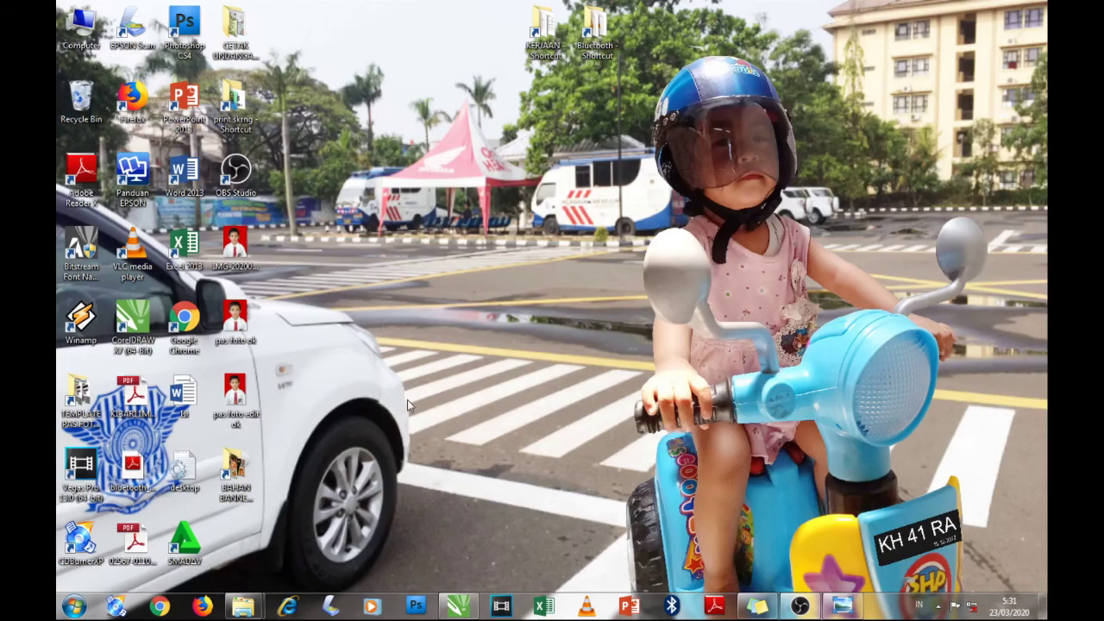
double_click(235, 466)
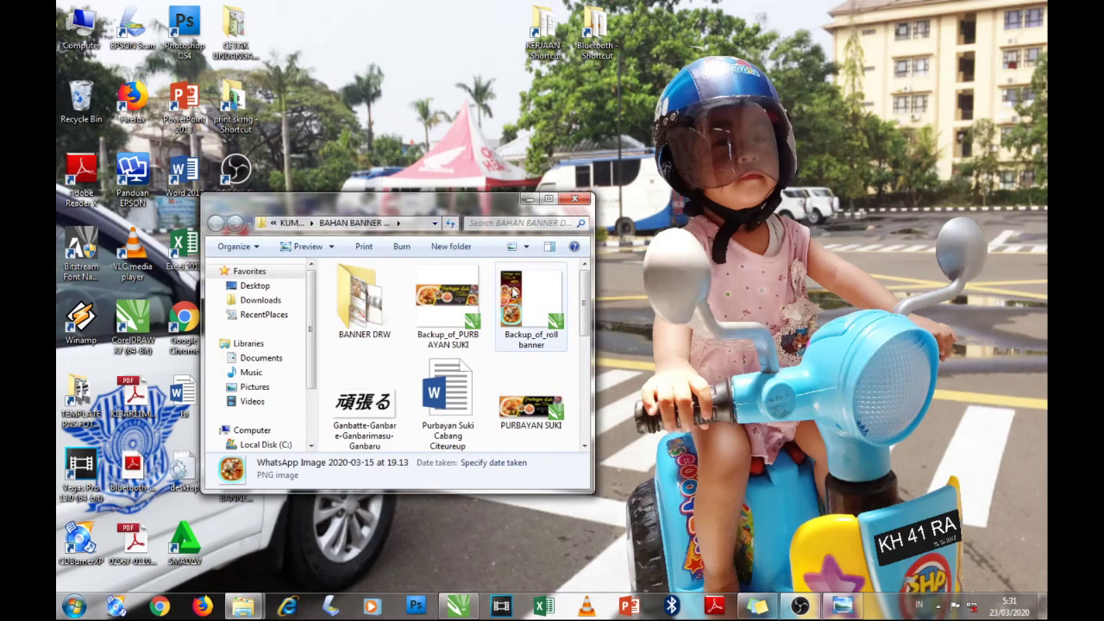
left_click(549, 199)
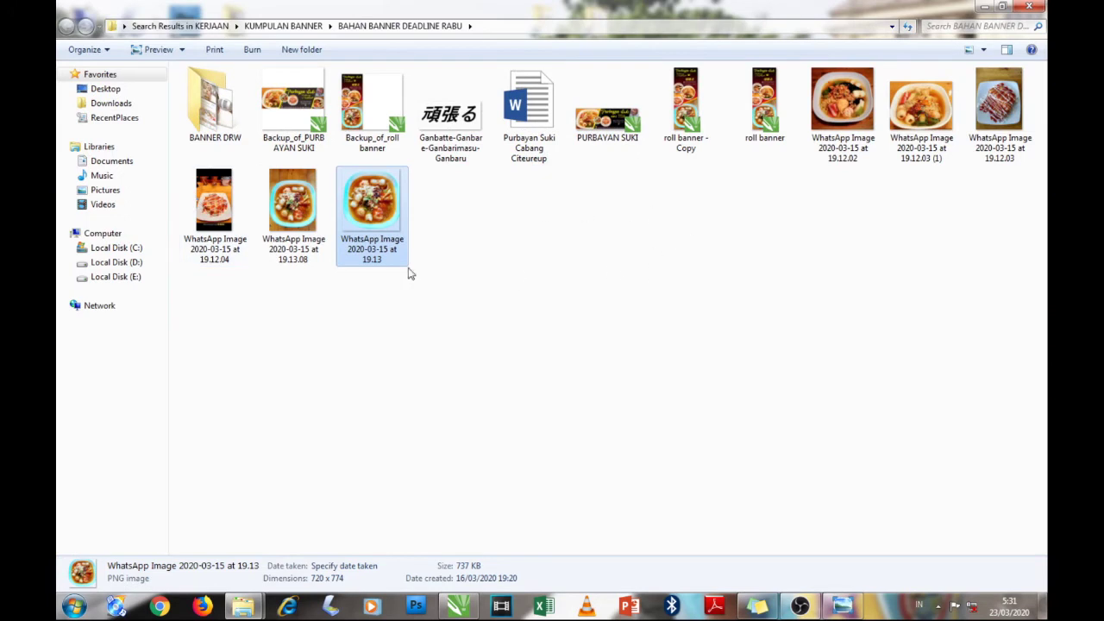
left_click(296, 231)
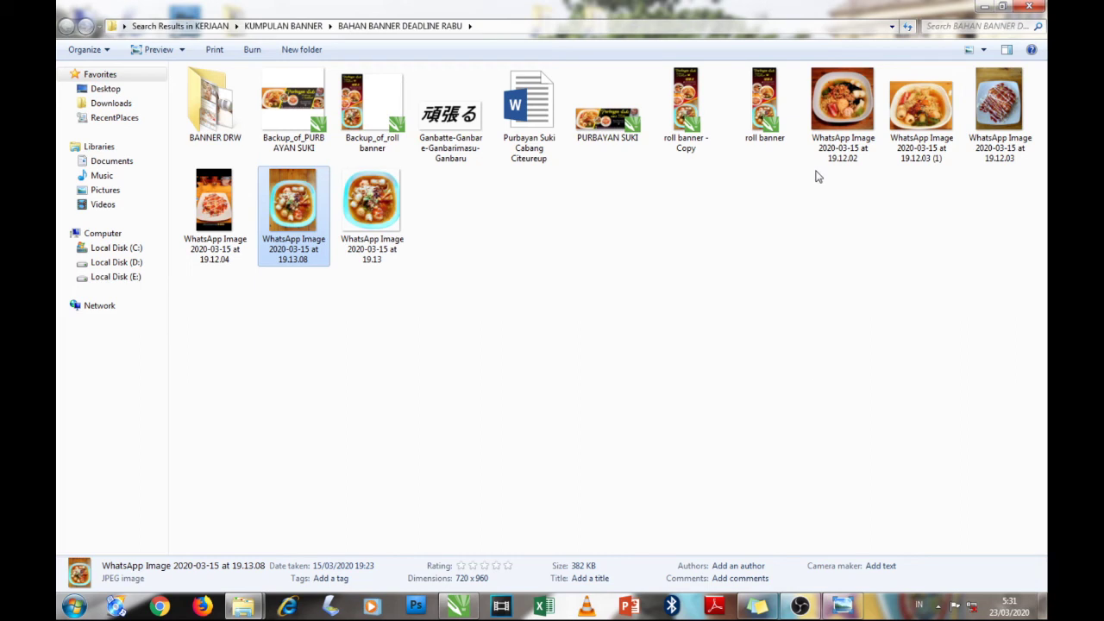
left_click(395, 275)
left_click(310, 225)
left_click(841, 108, "ctrl")
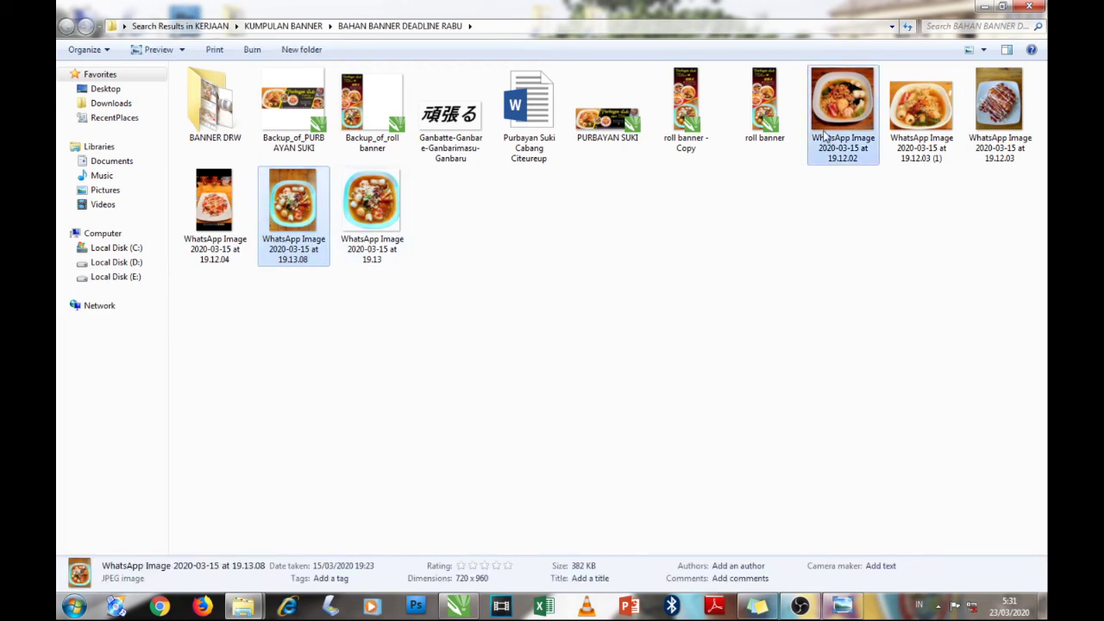
left_click(919, 107, "ctrl")
left_click(996, 111, "ctrl")
left_click_drag(994, 113, 923, 185)
left_click(920, 253)
left_click(243, 199)
Bring the WhatsApp images 19.12.02, 19.12.03 (1), 19.12.04 and 19.13.08 together into the CorelDRAW drawing, in the empty area left of the banner page
left_click(280, 207)
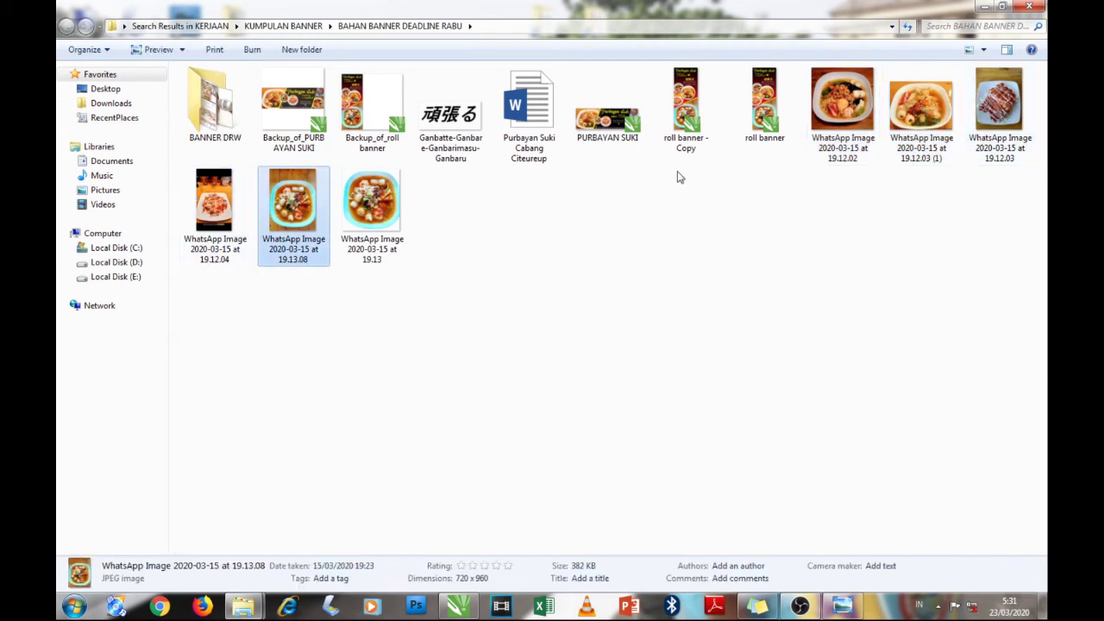
left_click(867, 108, "ctrl")
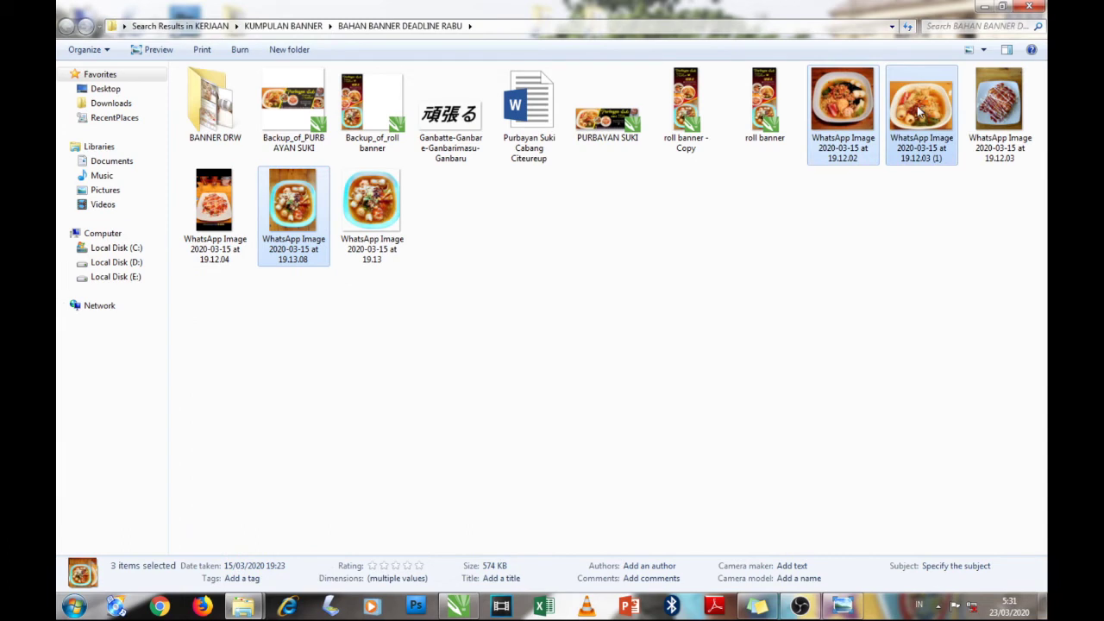
left_click(188, 223, "ctrl")
left_click(837, 145, "ctrl")
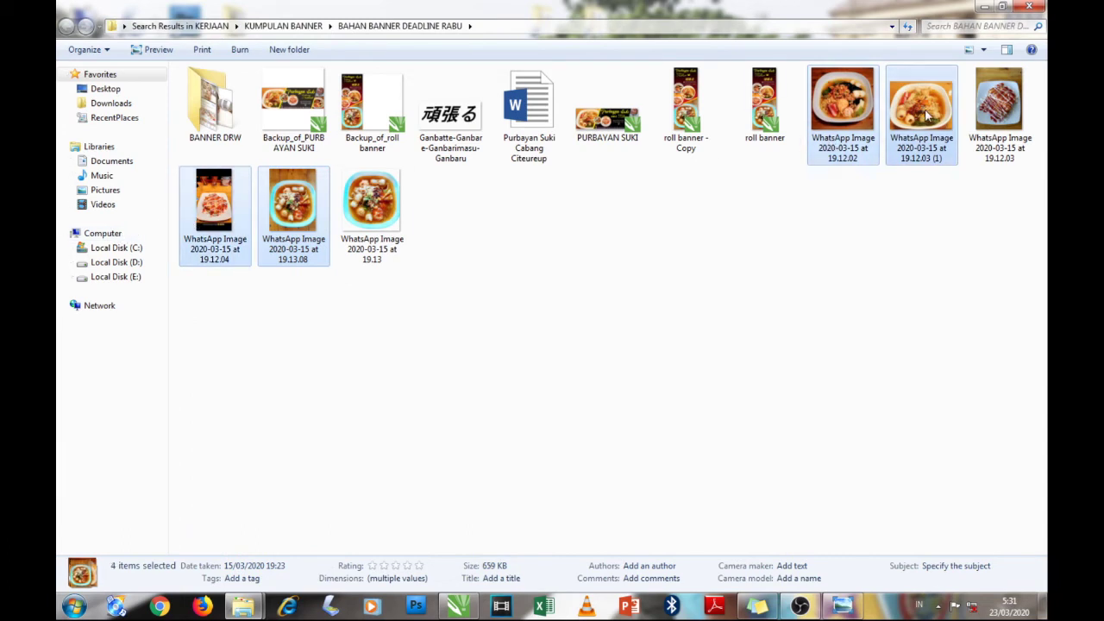
left_click_drag(928, 116, 226, 255)
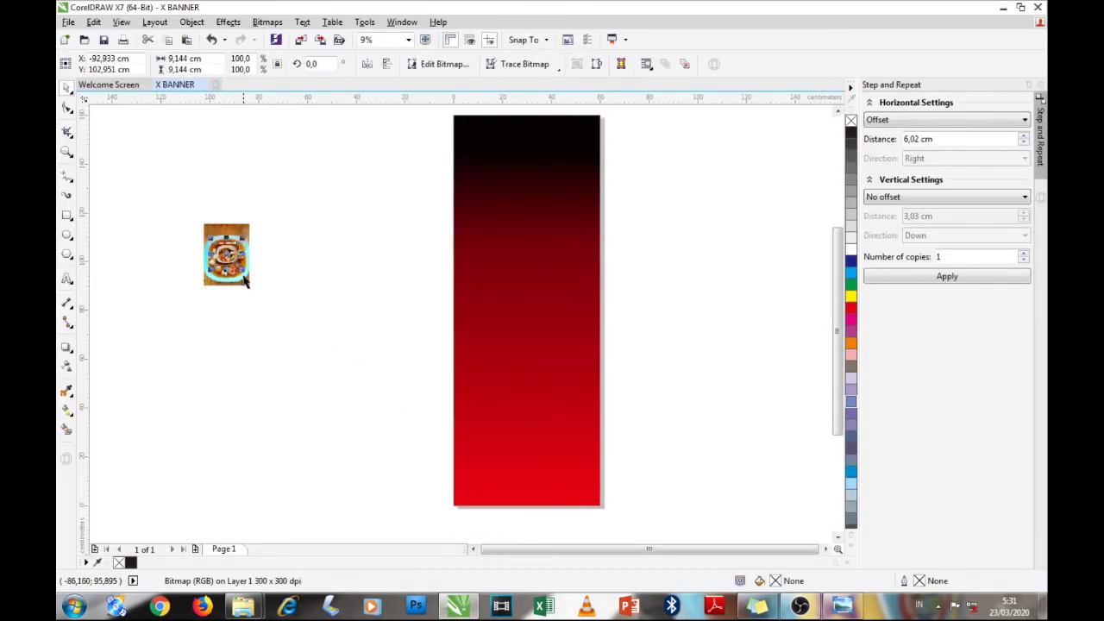
left_click_drag(254, 289, 332, 392)
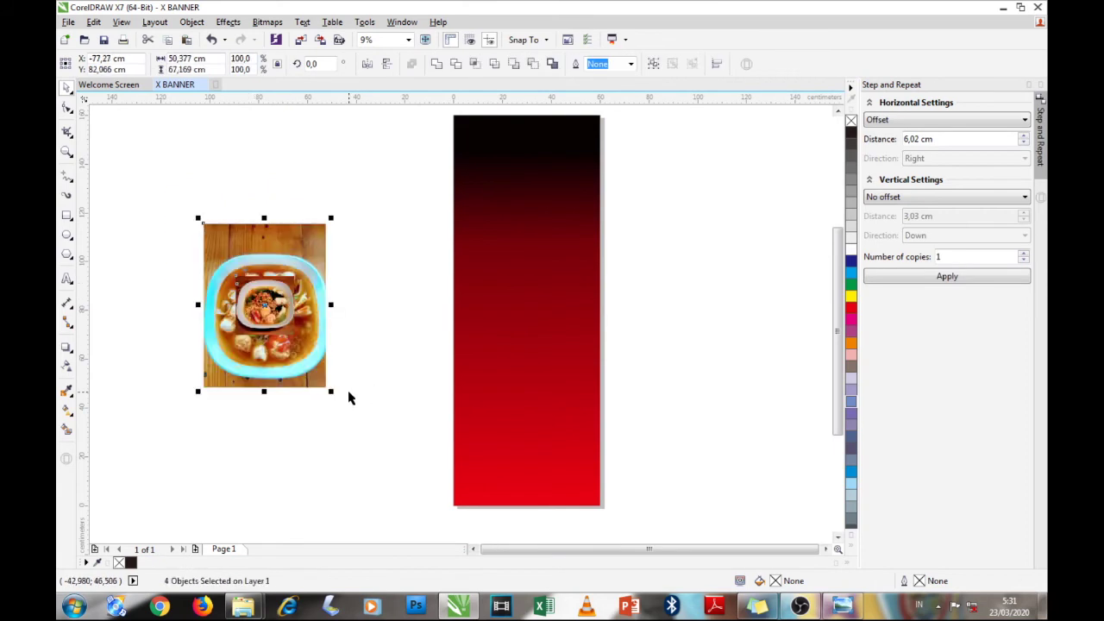
key("ctrl+z")
left_click(349, 408)
Separate the four stacked dish photos and line them up in a row beside the banner page
left_click_drag(165, 205, 322, 341)
left_click(259, 261)
left_click_drag(229, 255, 327, 246)
scroll(250, 201, "up", 3)
scroll(268, 225, "down", 2)
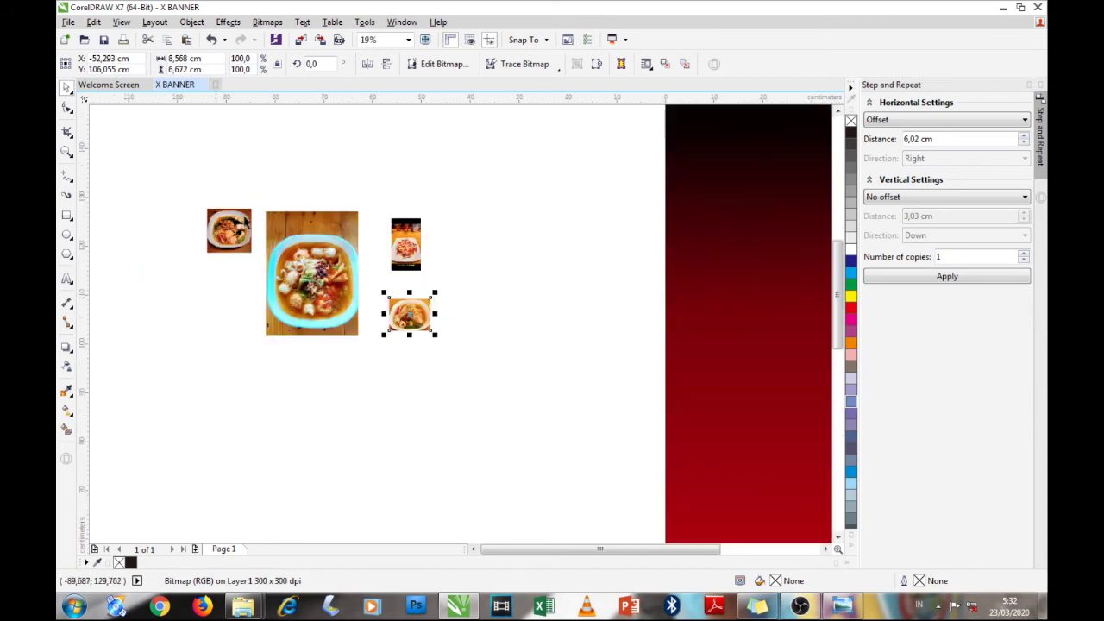
left_click_drag(393, 238, 322, 233)
left_click_drag(431, 315, 438, 225)
left_click(446, 264)
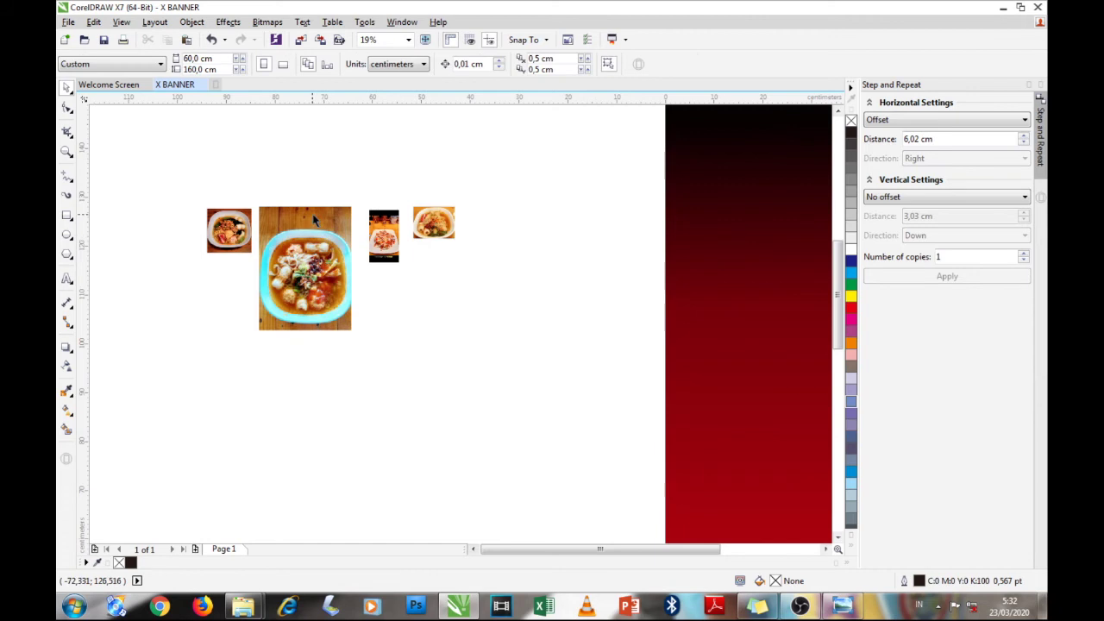
left_click_drag(315, 222, 311, 211)
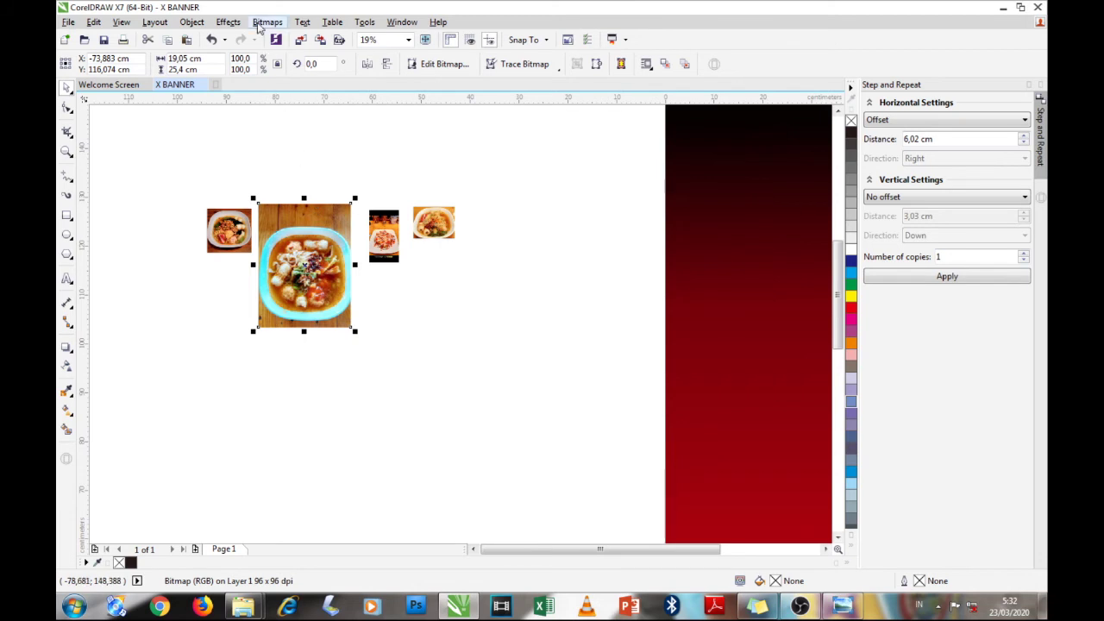
Resample the large photo of the soup in the blue-rimmed bowl to a resolution of 300 dpi
left_click(266, 22)
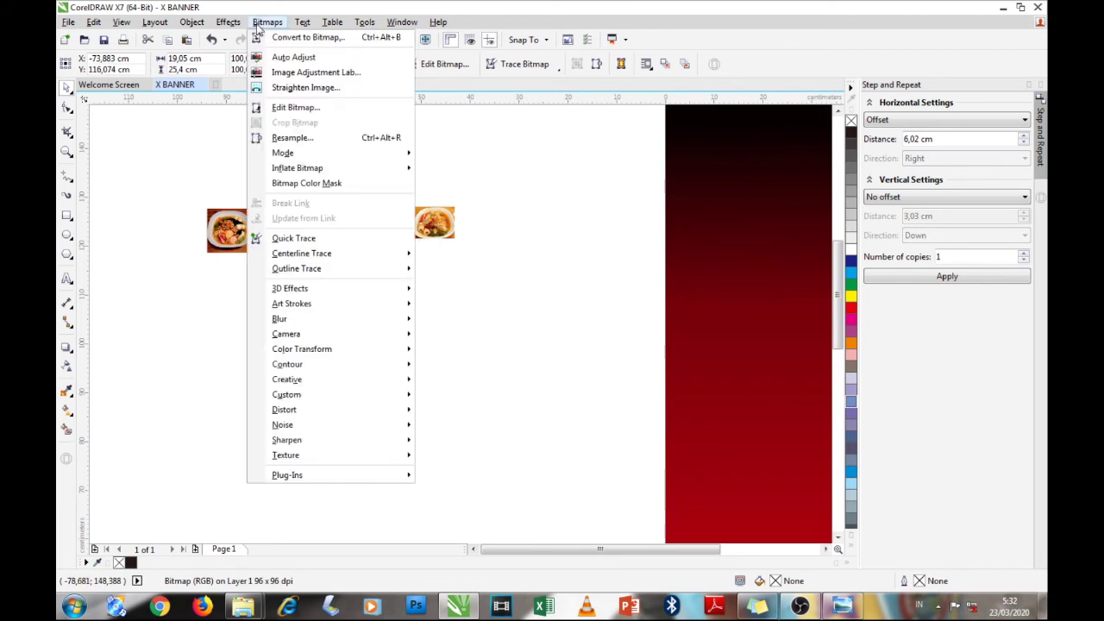
left_click(300, 138)
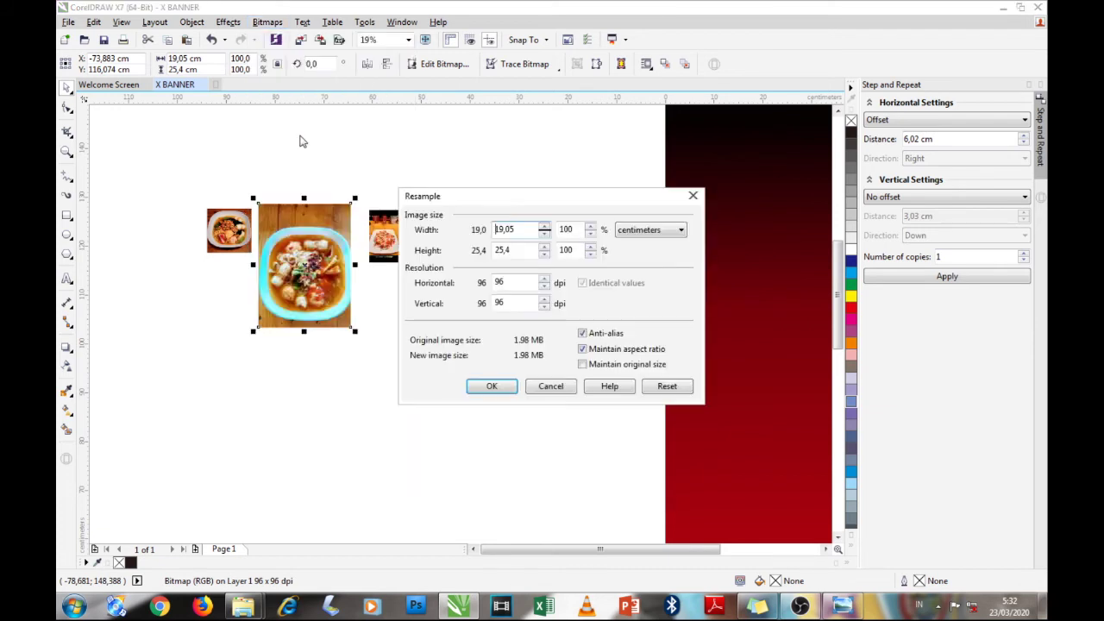
left_click_drag(528, 201, 551, 155)
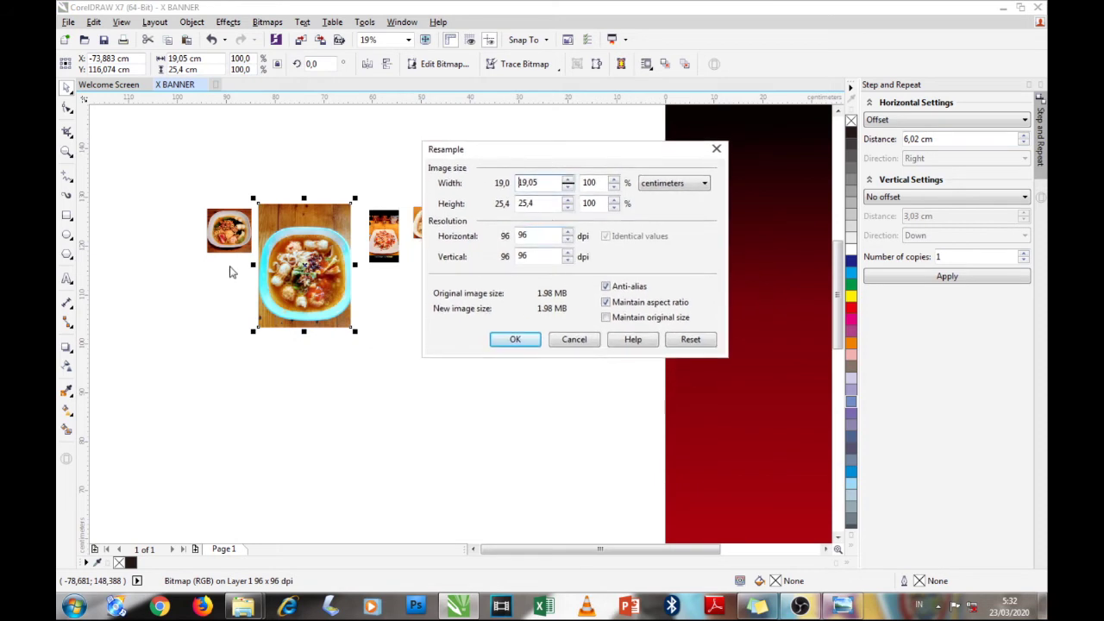
left_click_drag(546, 237, 498, 244)
type("33")
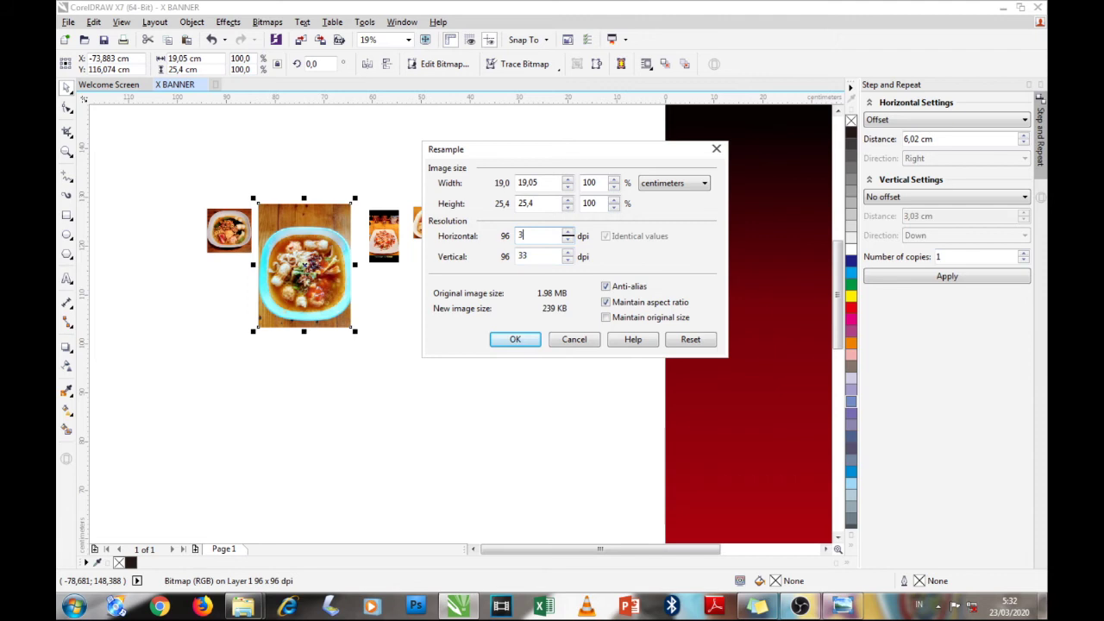
type("00")
left_click(515, 341)
Enlarge the blue-rimmed bowl photo proportionally to about 48.6 by 64.8 cm and move it clear of the small photos
left_click_drag(351, 327, 616, 522)
scroll(380, 352, "down", 2)
left_click_drag(390, 354, 252, 346)
Resample the square noodle photo to 500 dpi, enlarge it to about 13 cm square and shift it away from its neighbours
left_click(365, 288)
scroll(372, 295, "up", 4)
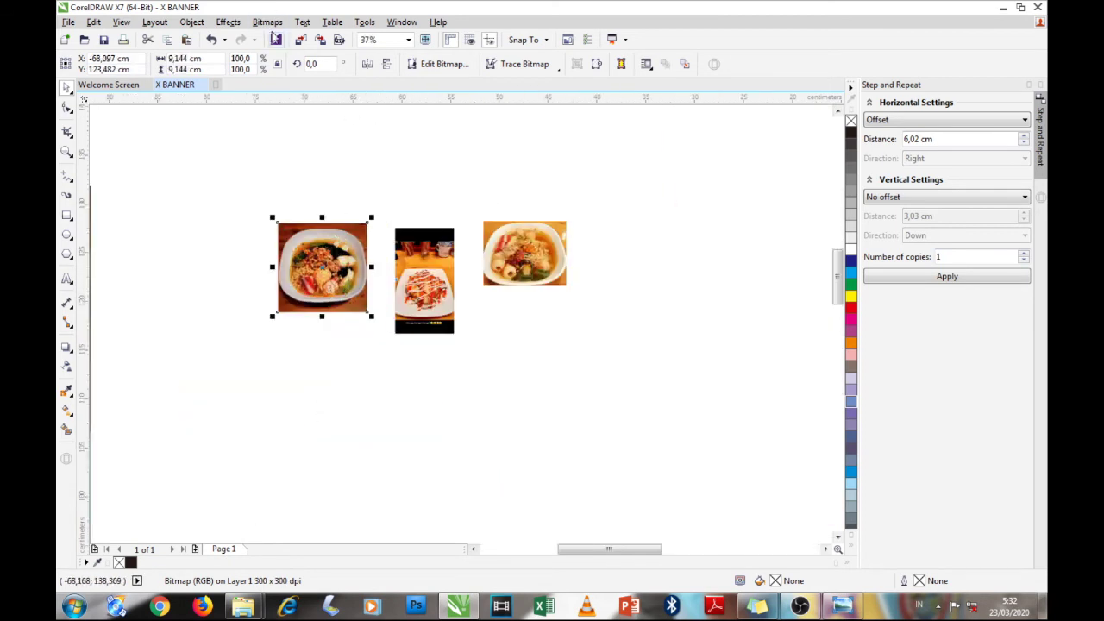
left_click(267, 23)
left_click(316, 141)
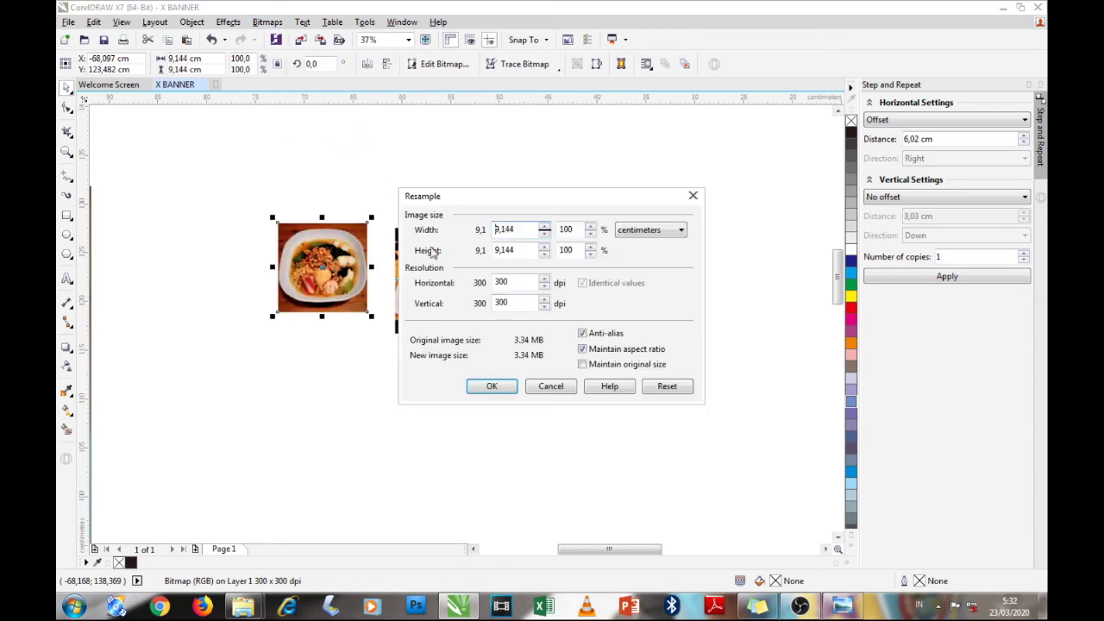
double_click(505, 282)
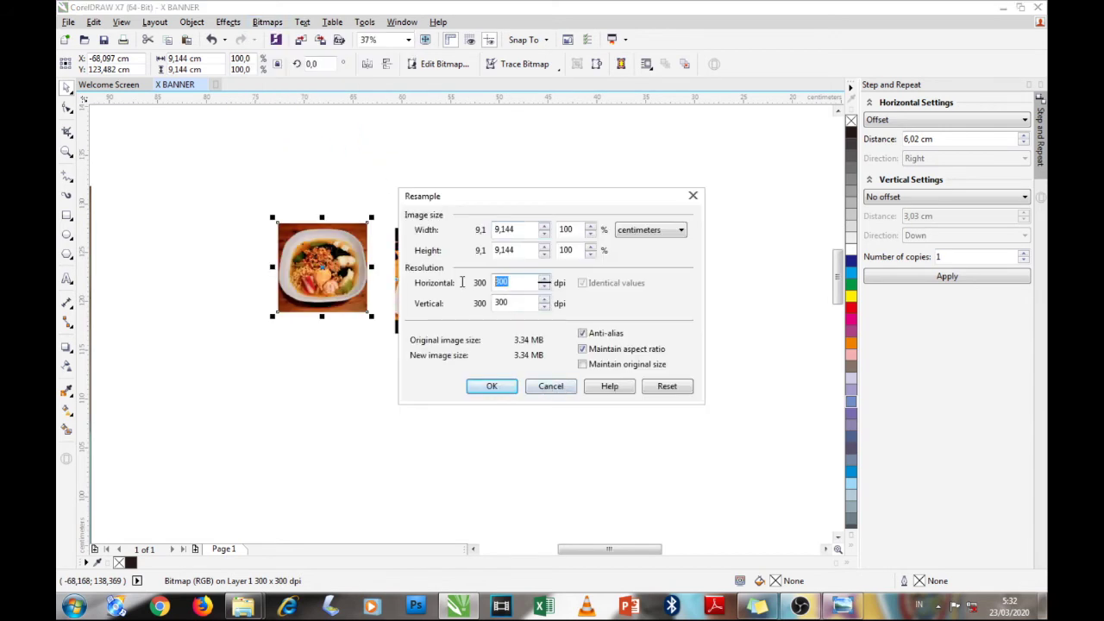
type("500")
left_click(493, 387)
left_click_drag(273, 317, 214, 352)
left_click_drag(309, 295, 248, 294)
Resample the tall photo of the dish with black bands to a resolution of 500 dpi
left_click(398, 282)
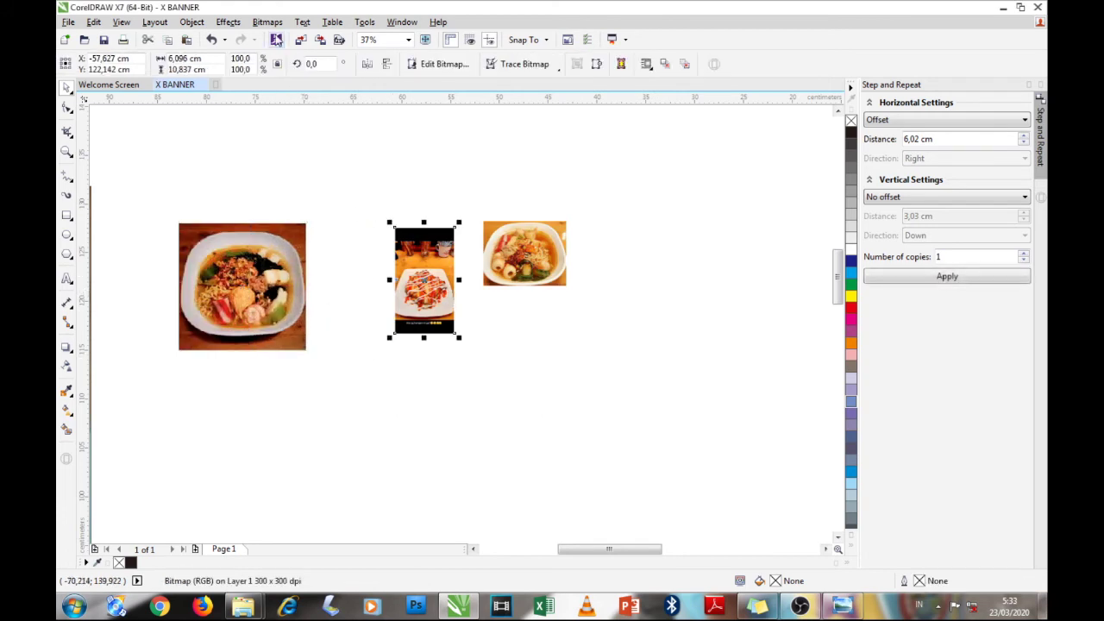
left_click(267, 22)
left_click(300, 138)
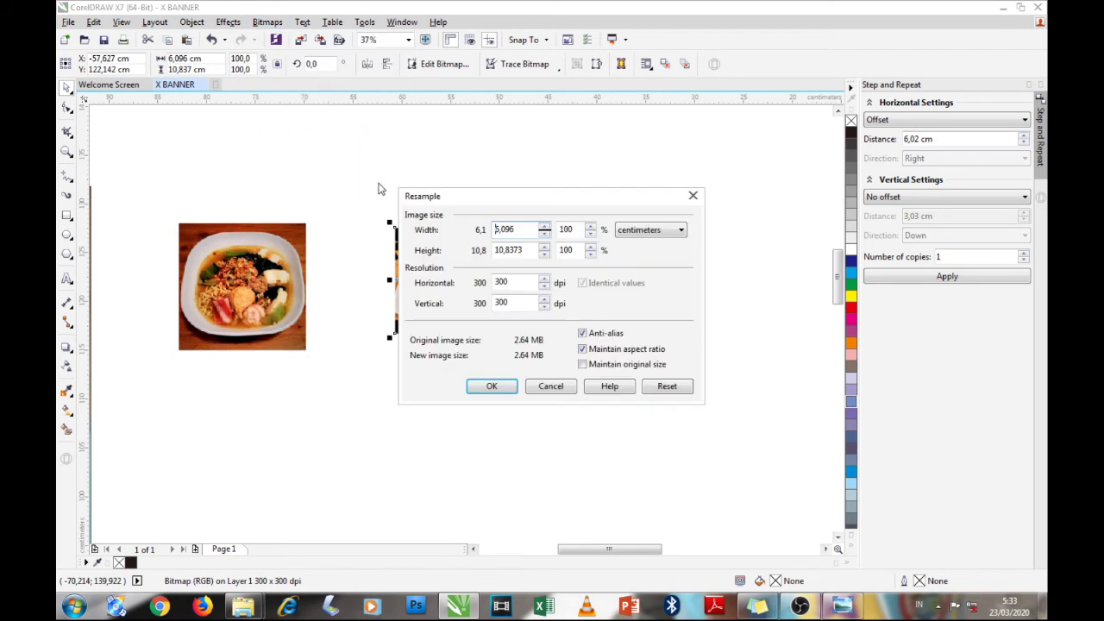
left_click_drag(529, 285, 465, 287)
type("50")
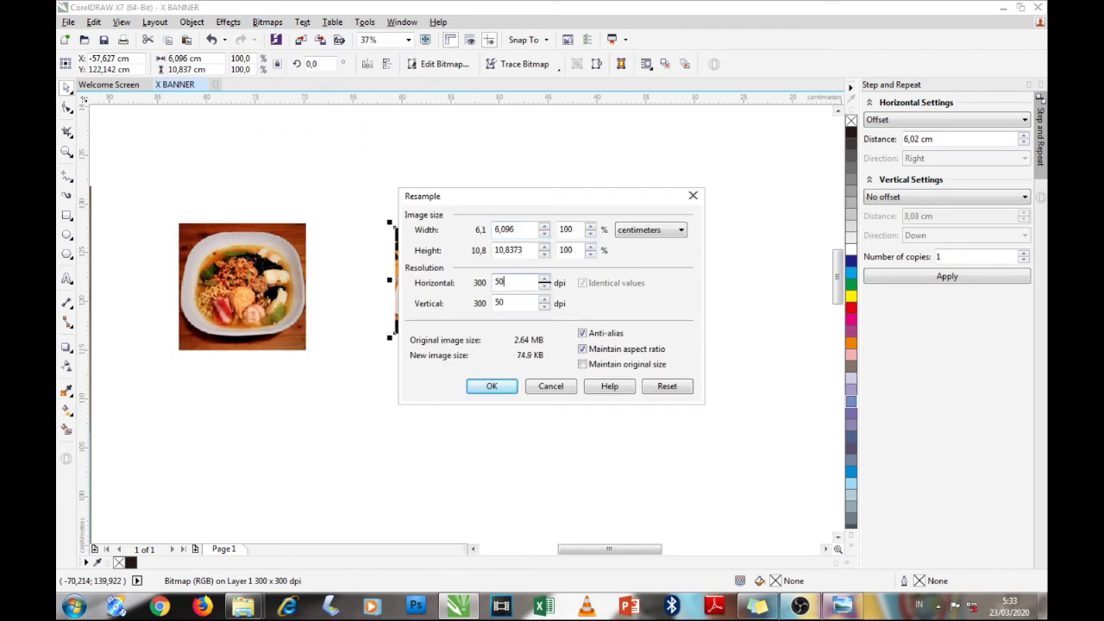
type("0")
left_click(514, 387)
Resample the small landscape photo of the soup in the white bowl to 500 dpi
left_click(523, 293)
left_click(524, 276)
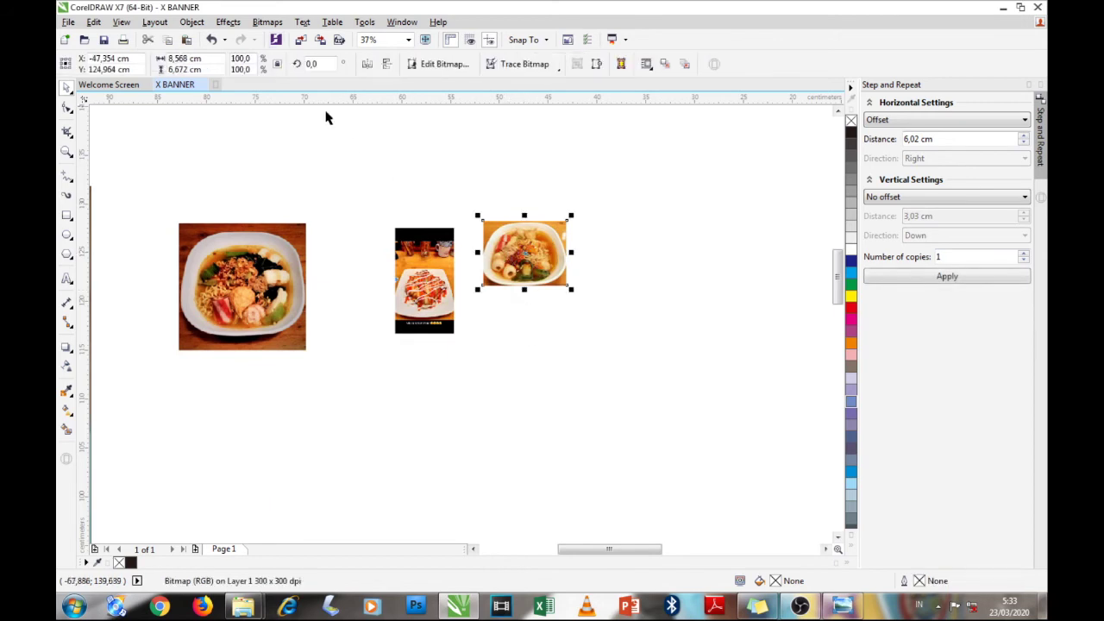
left_click(265, 22)
left_click(281, 135)
left_click_drag(517, 285, 472, 283)
type("500")
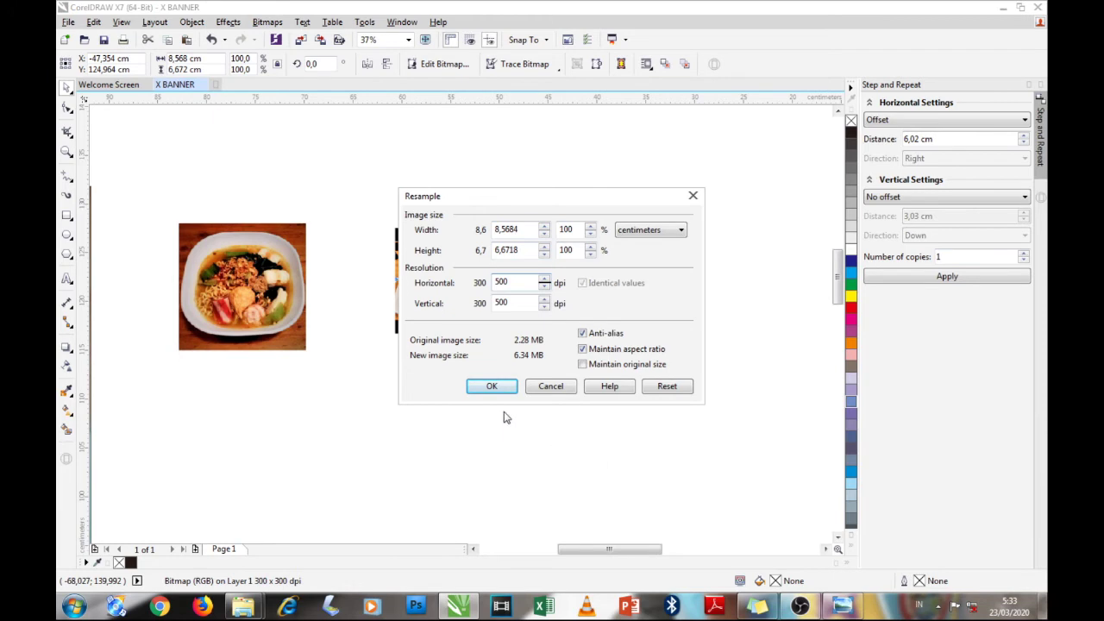
left_click(492, 386)
Place the large bowl photo just left of the banner's lower end and the three small photos together above it
scroll(498, 384, "down", 4)
left_click(366, 380)
left_click_drag(366, 379, 489, 320)
left_click(471, 369)
scroll(453, 335, "down", 2)
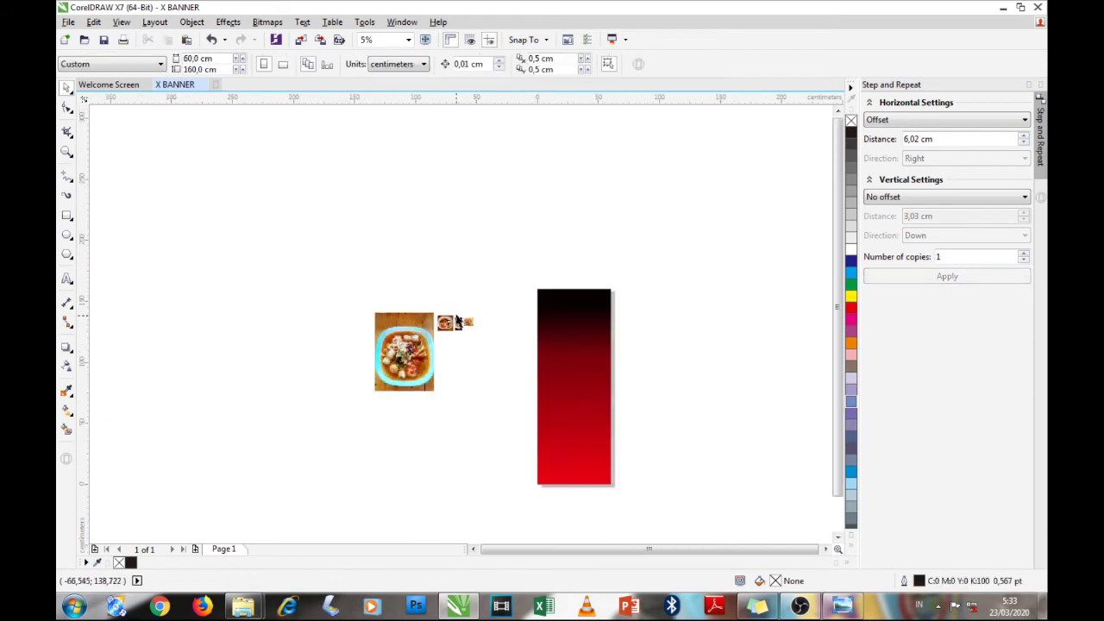
left_click_drag(427, 339, 475, 362)
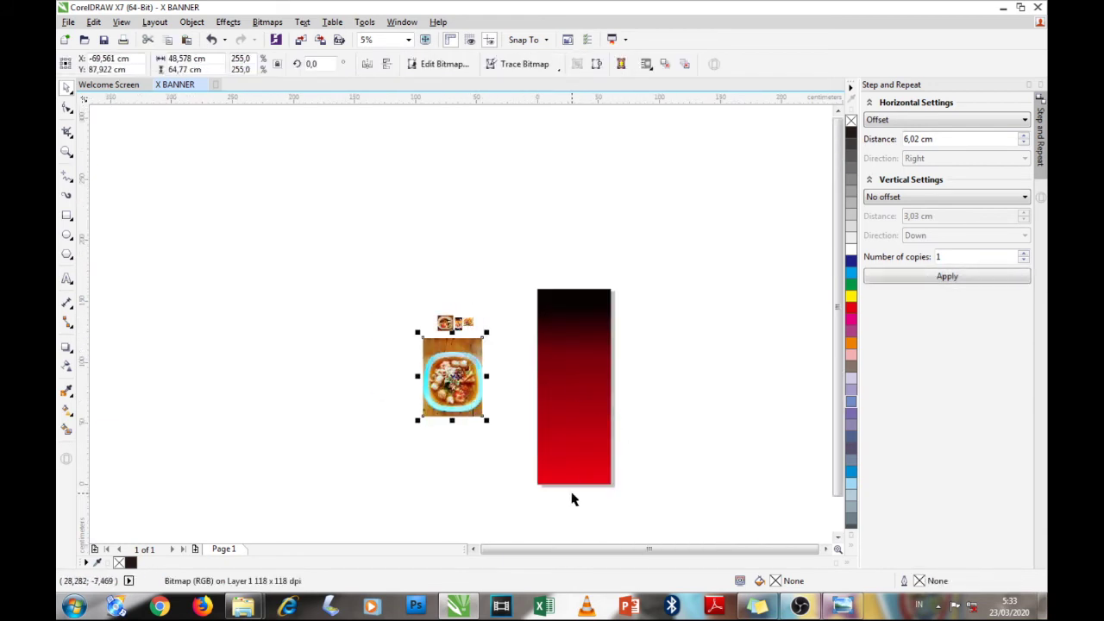
scroll(571, 493, "up", 2)
scroll(483, 401, "down", 2)
left_click_drag(405, 345, 444, 411)
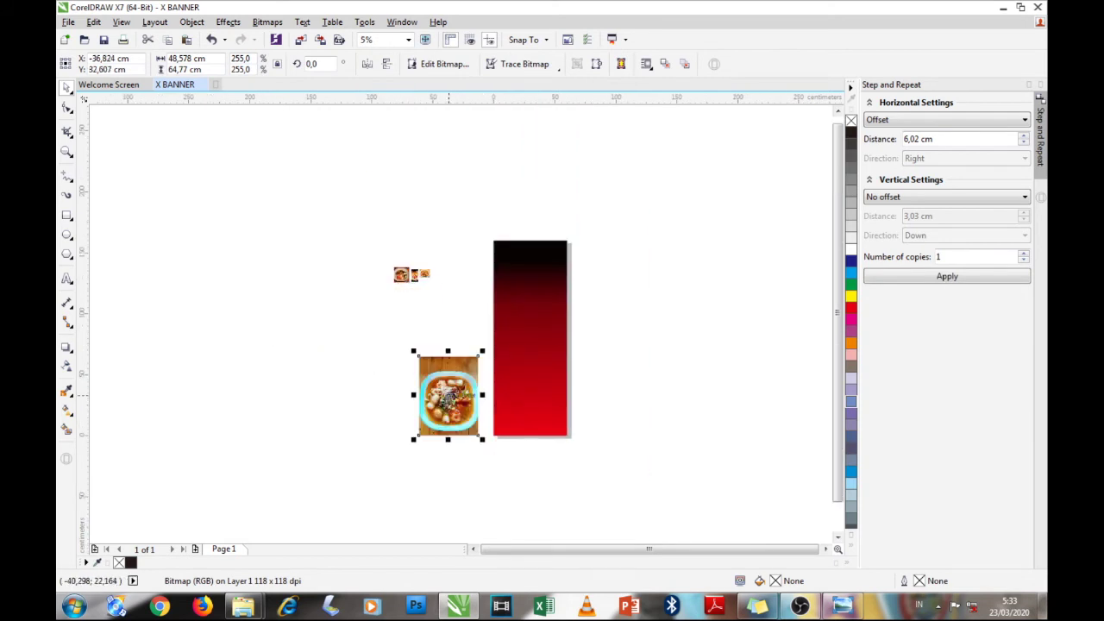
left_click_drag(382, 247, 456, 304)
left_click_drag(413, 274, 420, 301)
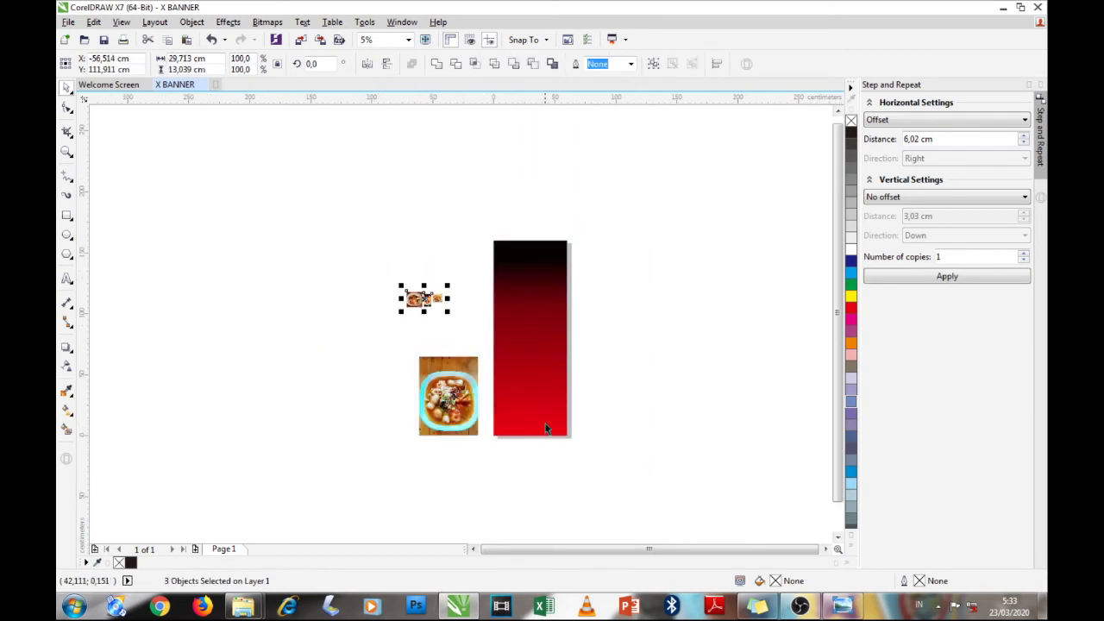
scroll(542, 446, "up", 2)
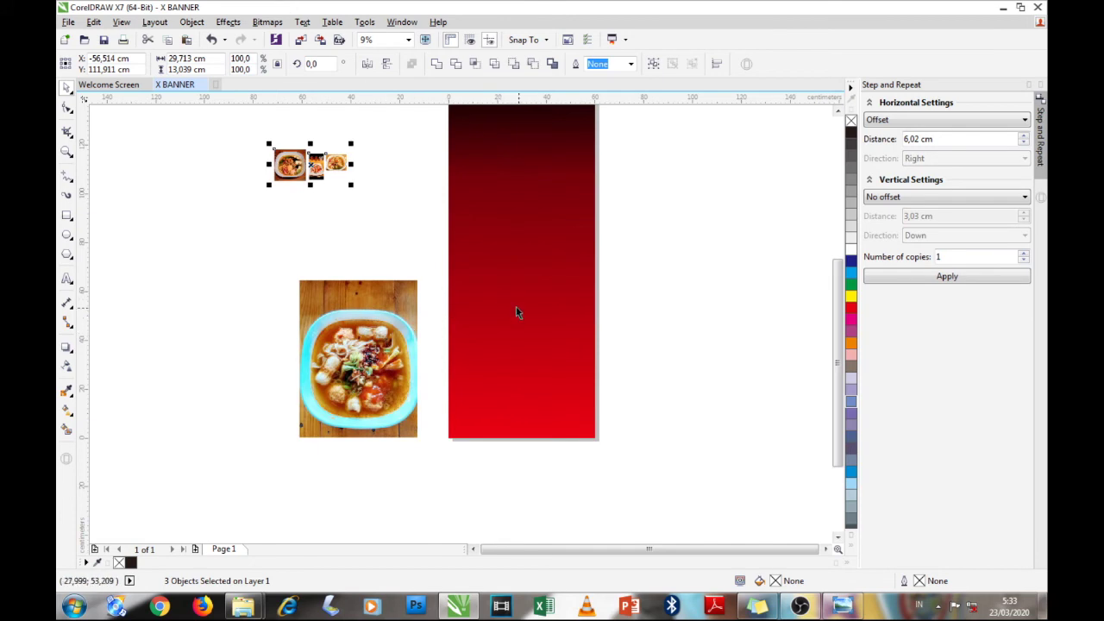
left_click_drag(521, 311, 539, 311)
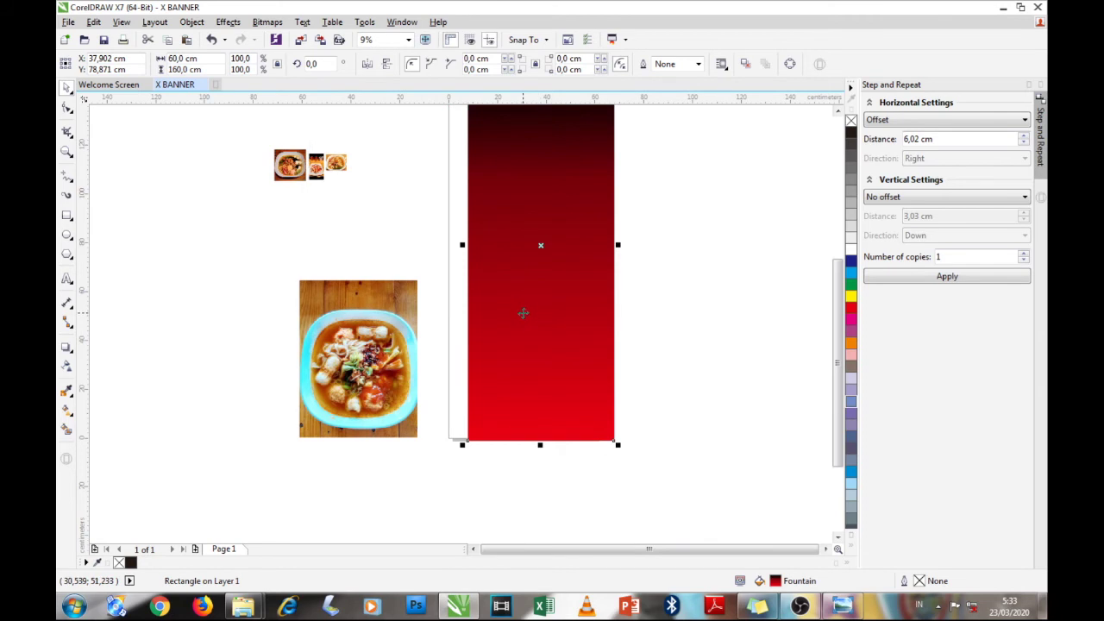
key("ctrl+z")
left_click(707, 284)
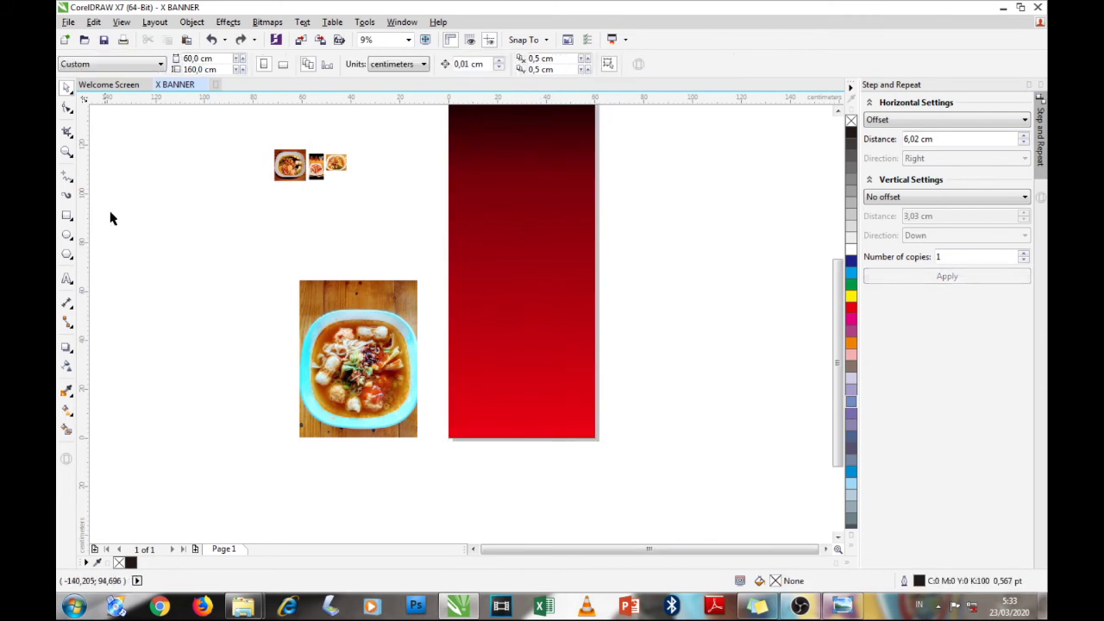
Draw a rectangle over the lower part of the banner, 60 cm wide, and stretch it upward to about 70.6 cm high
left_click(66, 215)
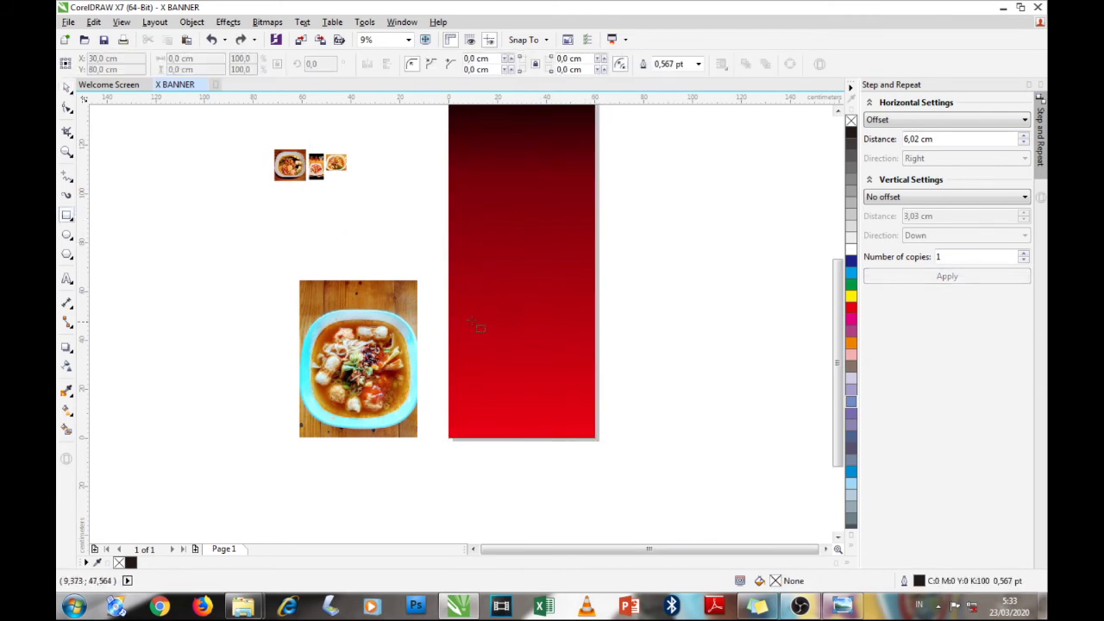
left_click(67, 88)
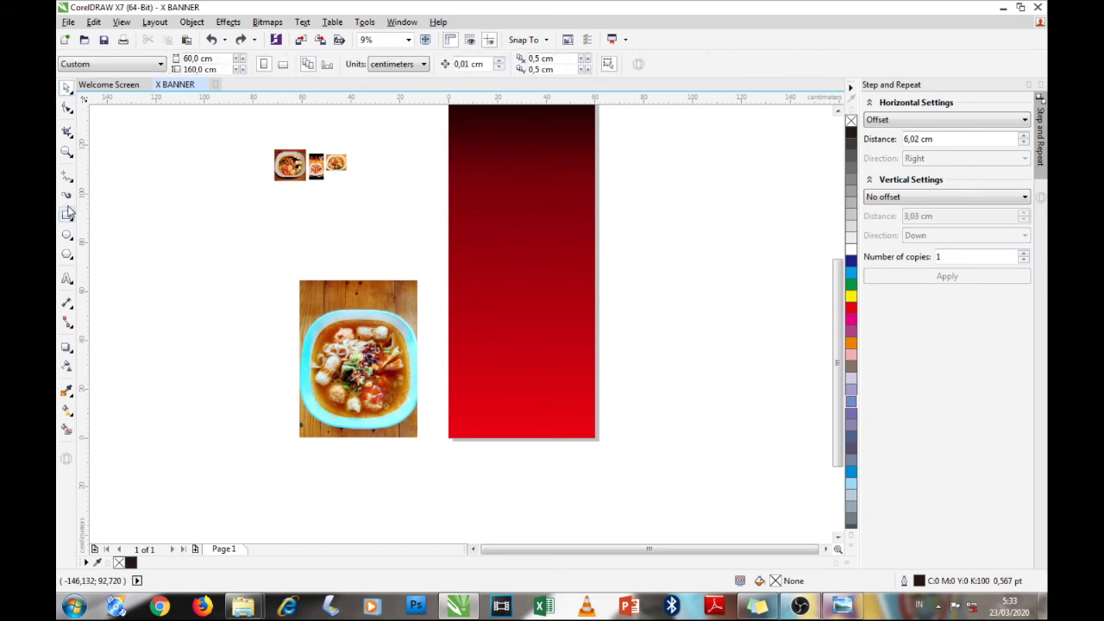
left_click(67, 214)
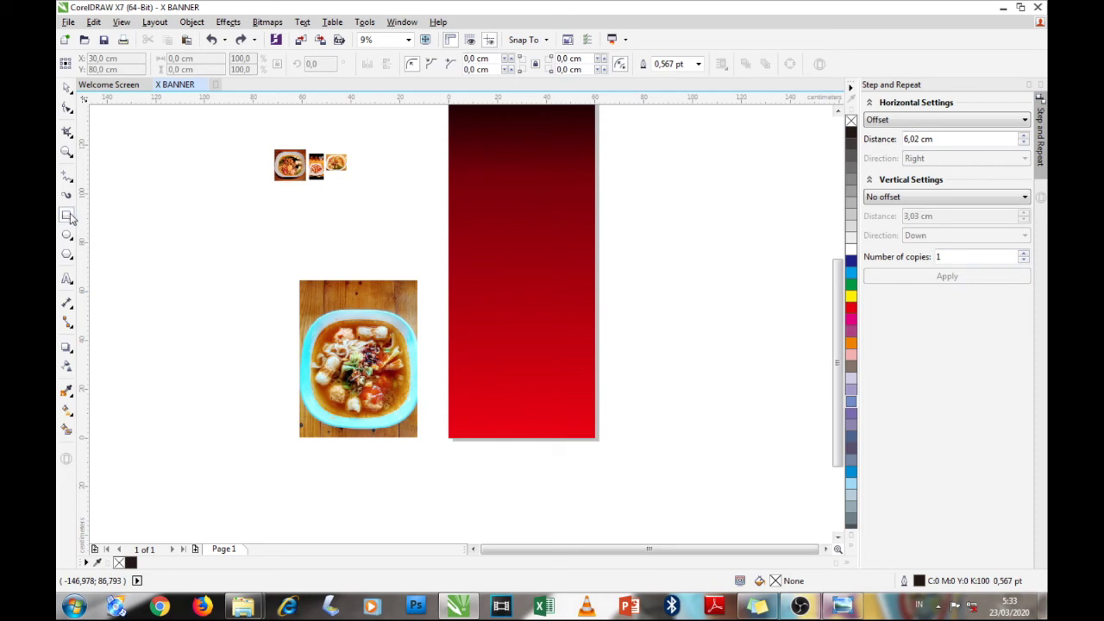
left_click_drag(450, 304, 599, 437)
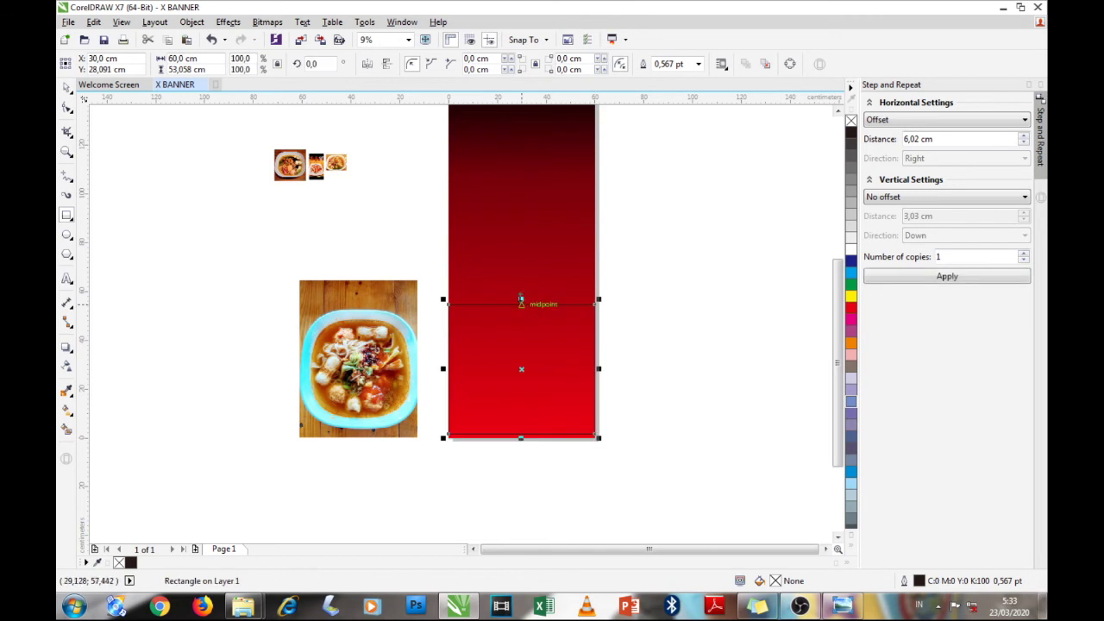
left_click_drag(521, 300, 522, 257)
Examine how the new rectangle's height divides the banner, looking at the whole layout and up close
scroll(582, 336, "down", 1)
scroll(563, 303, "up", 1)
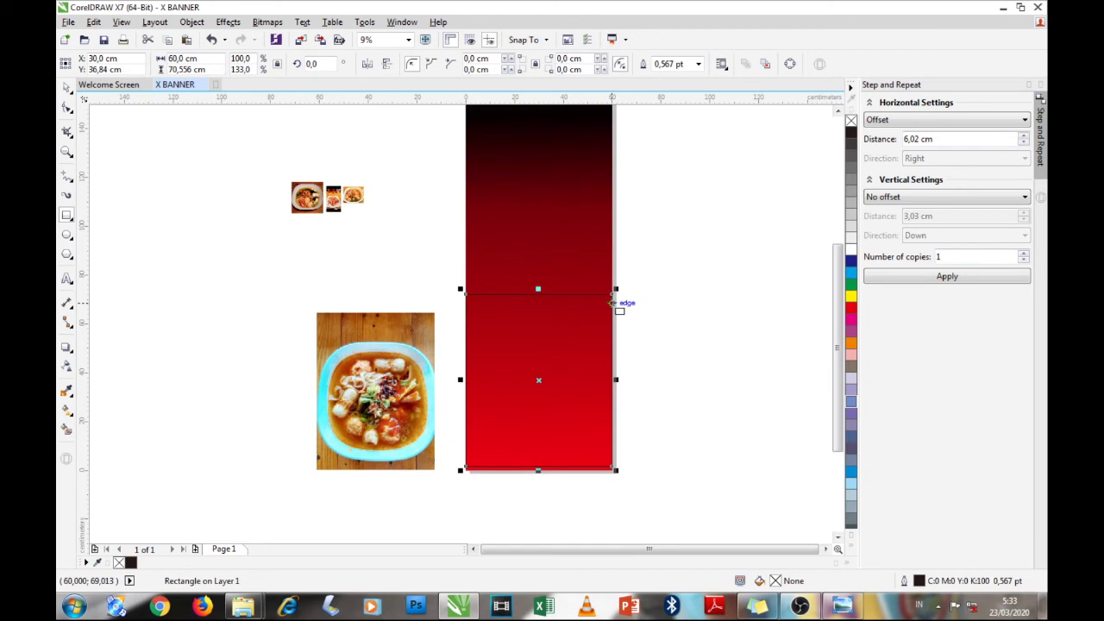
scroll(620, 312, "down", 1)
scroll(621, 312, "up", 1)
scroll(621, 267, "down", 1)
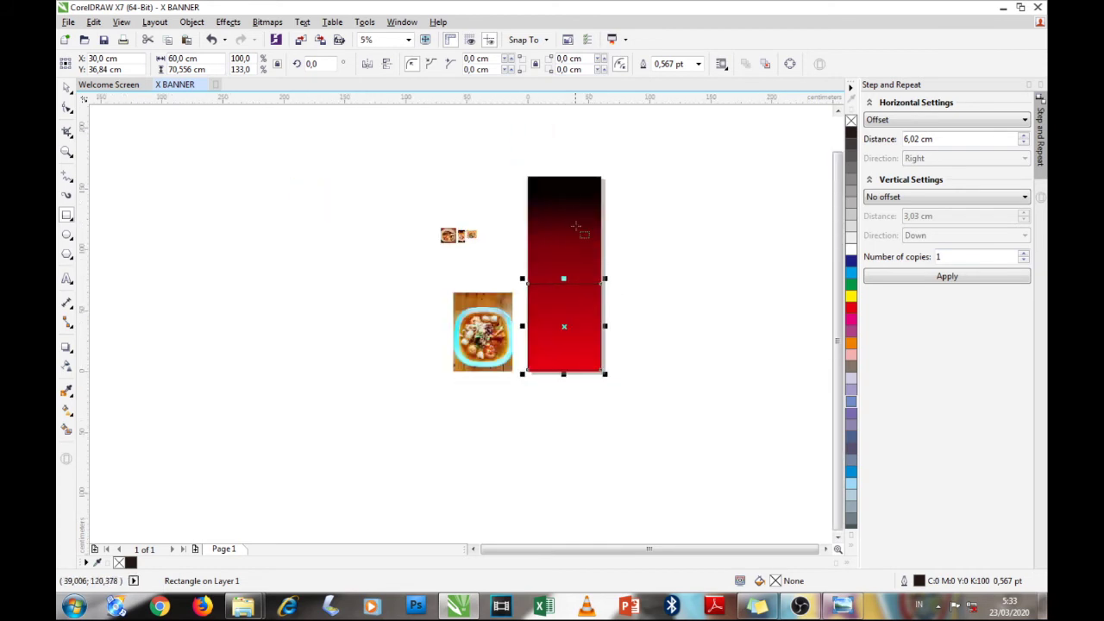
scroll(574, 203, "up", 1)
scroll(635, 391, "down", 1)
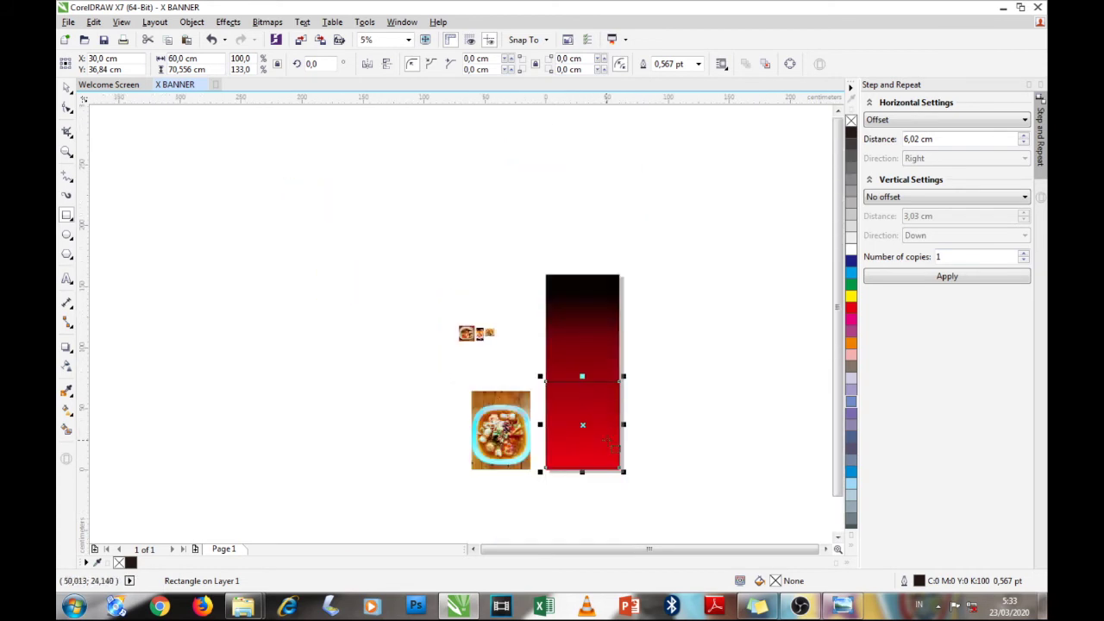
scroll(609, 443, "up", 1)
scroll(608, 350, "up", 2)
scroll(612, 345, "down", 2)
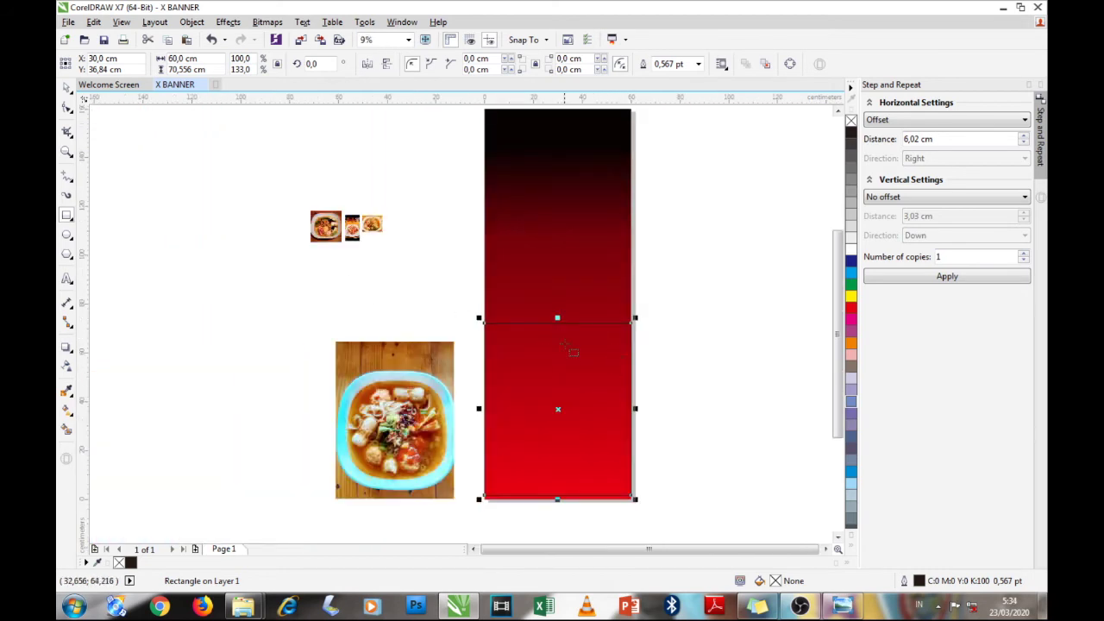
Move the unfilled rectangle off the banner into the empty area to the right of the page
left_click(67, 88)
left_click(556, 324)
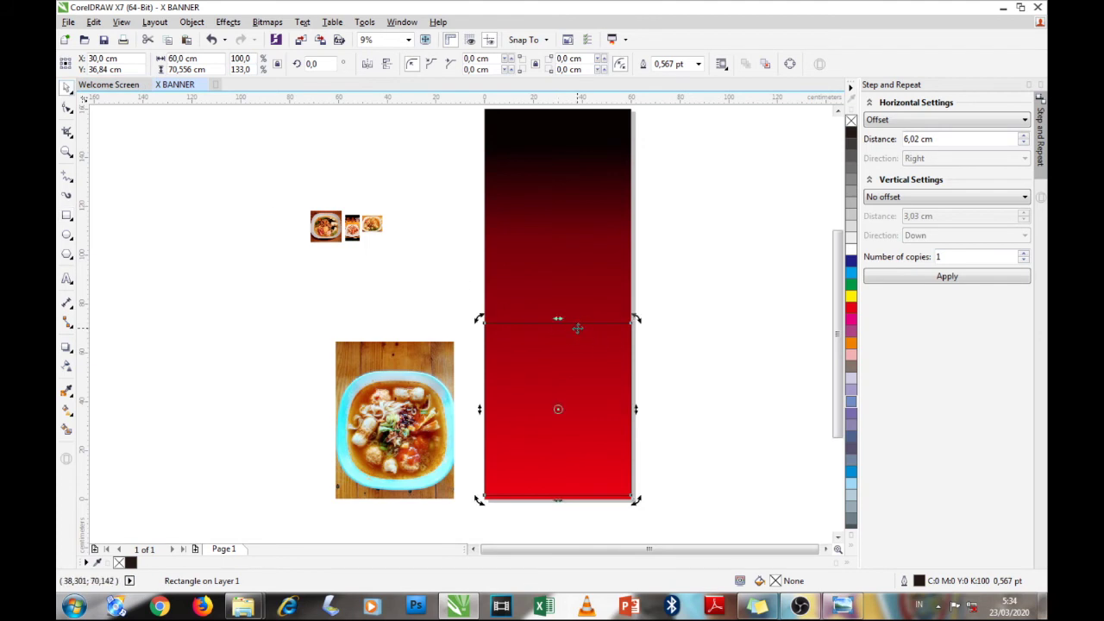
right_click(577, 329)
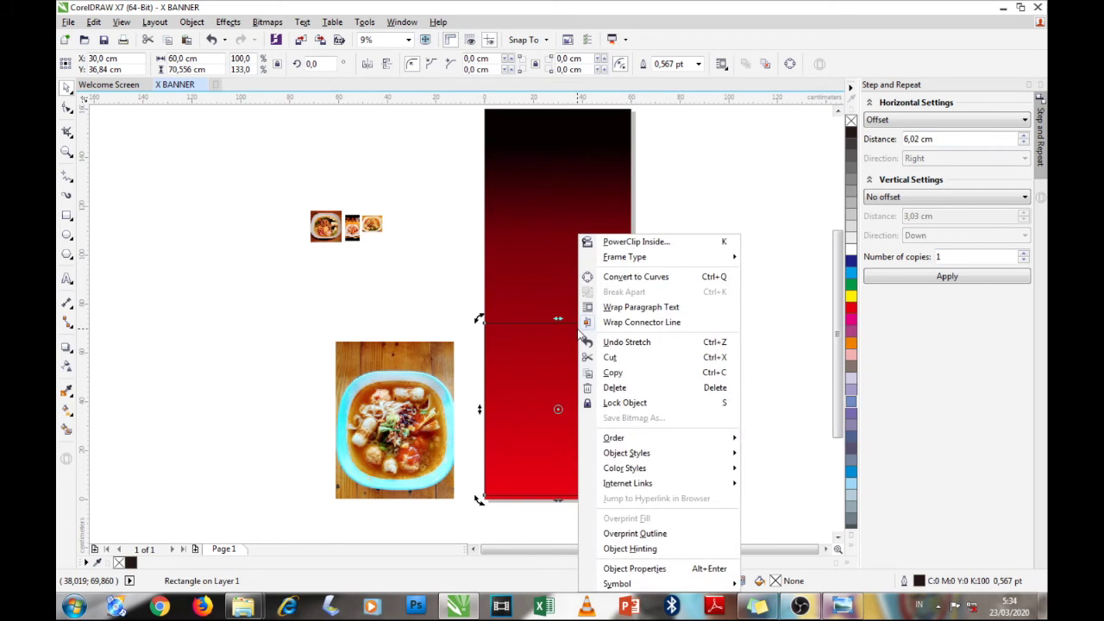
key("Escape")
left_click(702, 313)
left_click(607, 341)
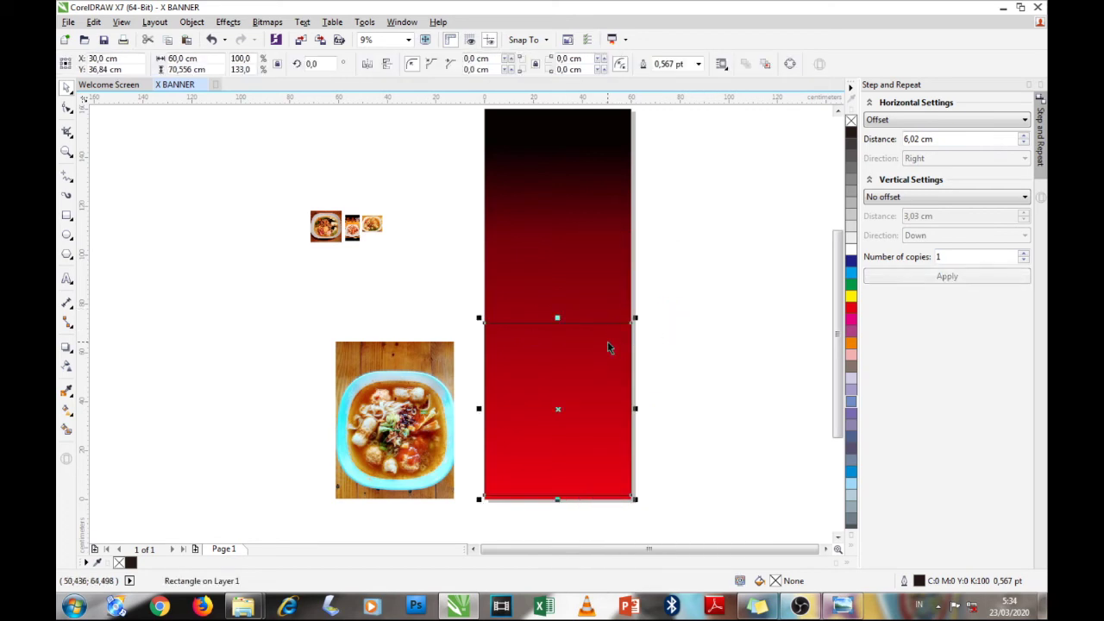
left_click_drag(583, 347, 725, 250)
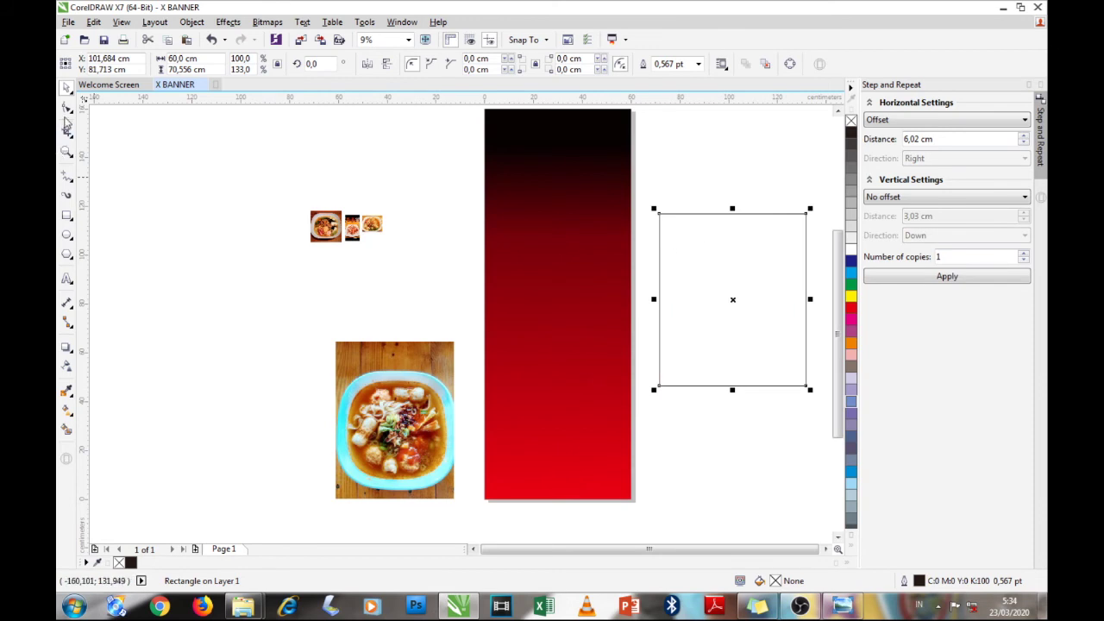
Undo moving the unfilled rectangle off the banner and convert it to curves for node editing
key("ctrl+z")
key("ctrl+z")
key("ctrl+z")
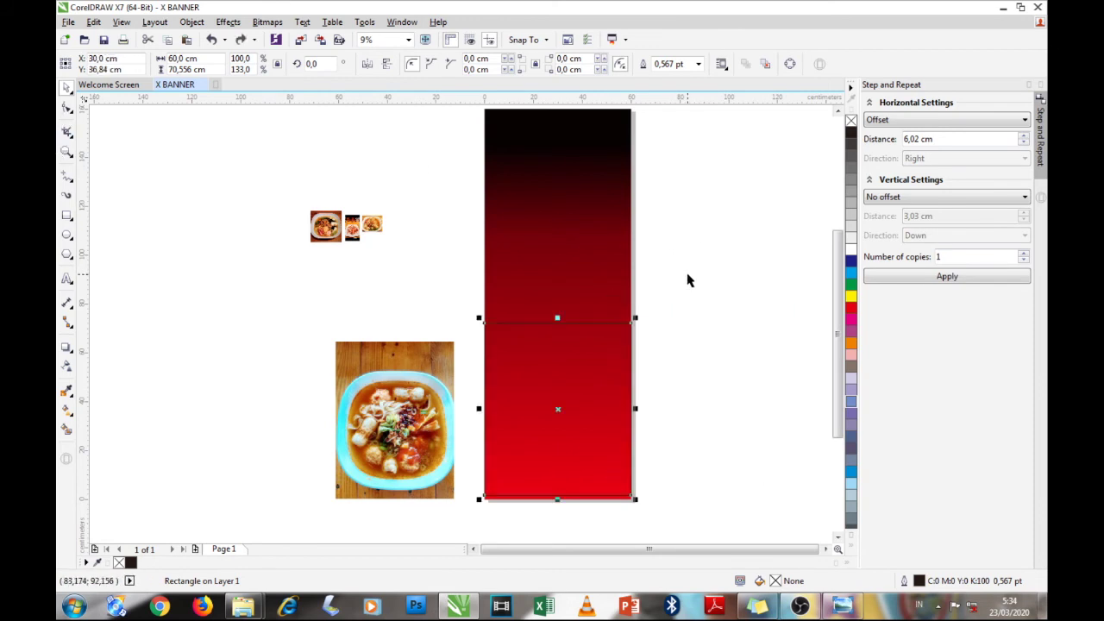
right_click(575, 341)
left_click(549, 352)
right_click(616, 365)
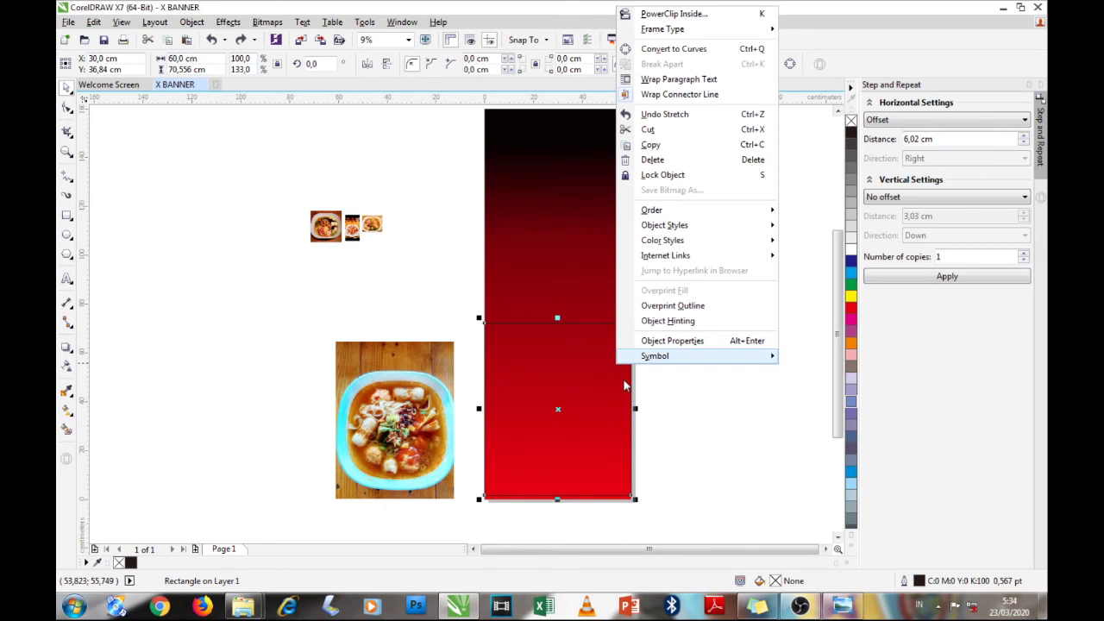
left_click(658, 54)
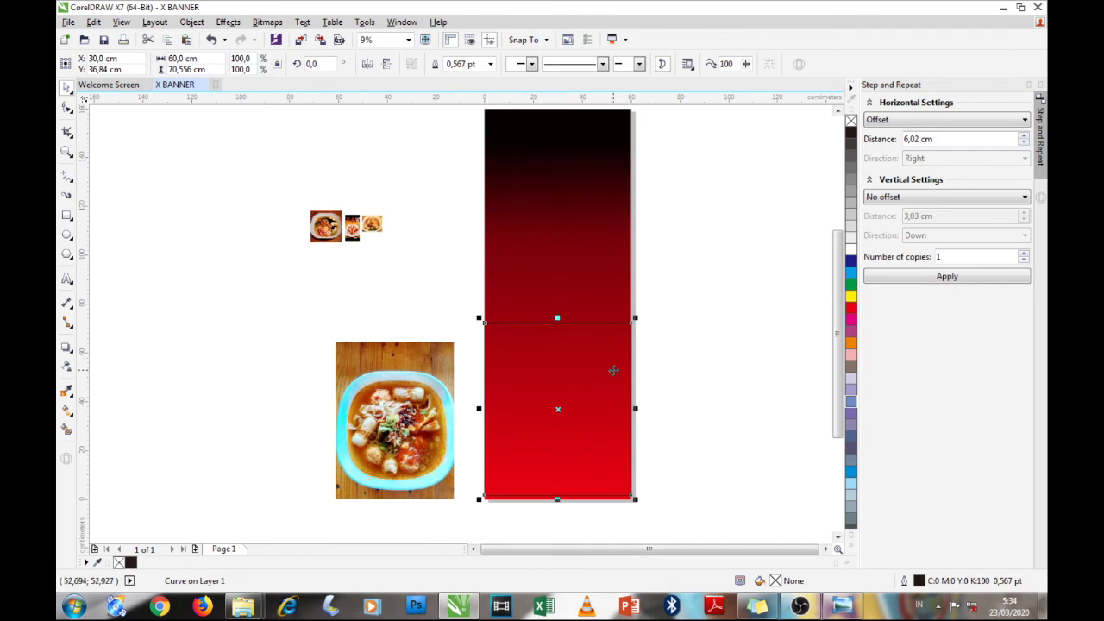
left_click(68, 108)
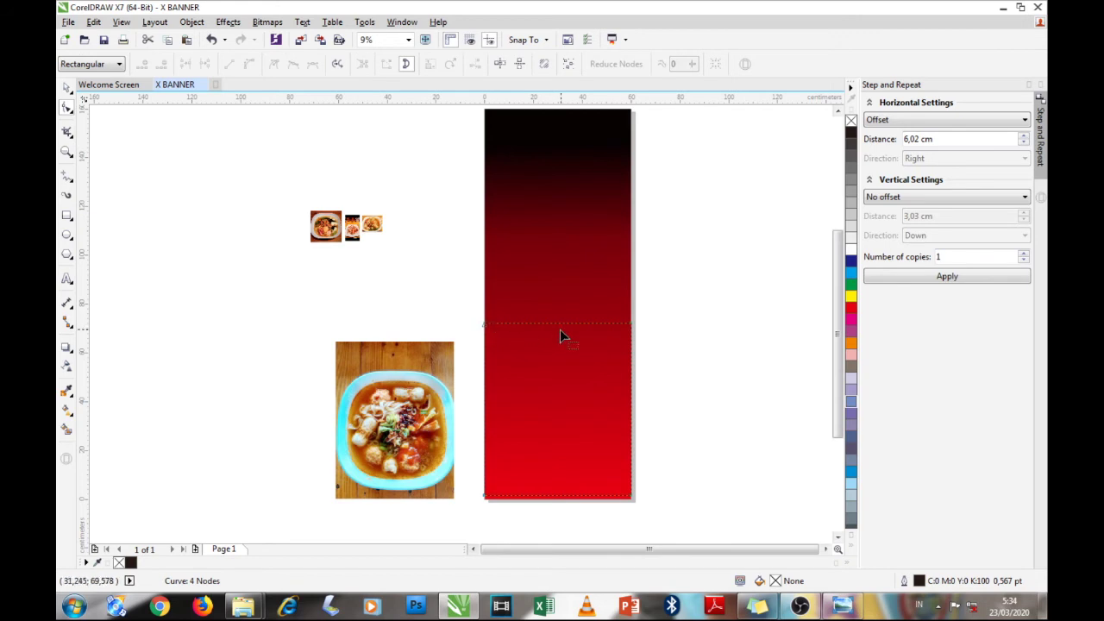
left_click_drag(633, 333, 713, 268)
left_click_drag(485, 324, 398, 248)
key("ctrl+z")
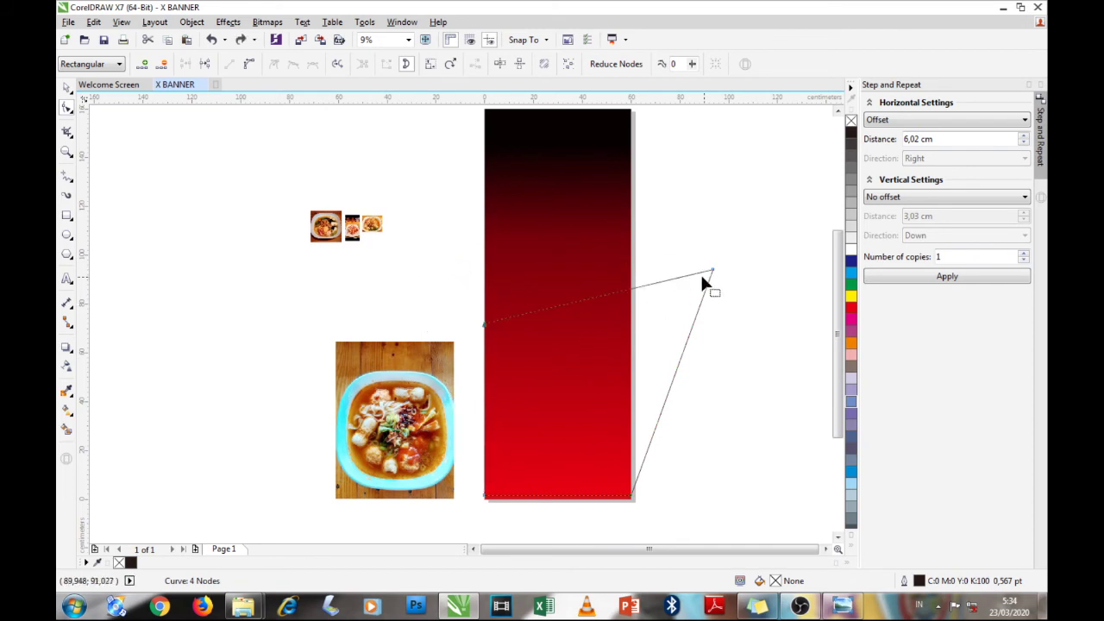
key("ctrl+z")
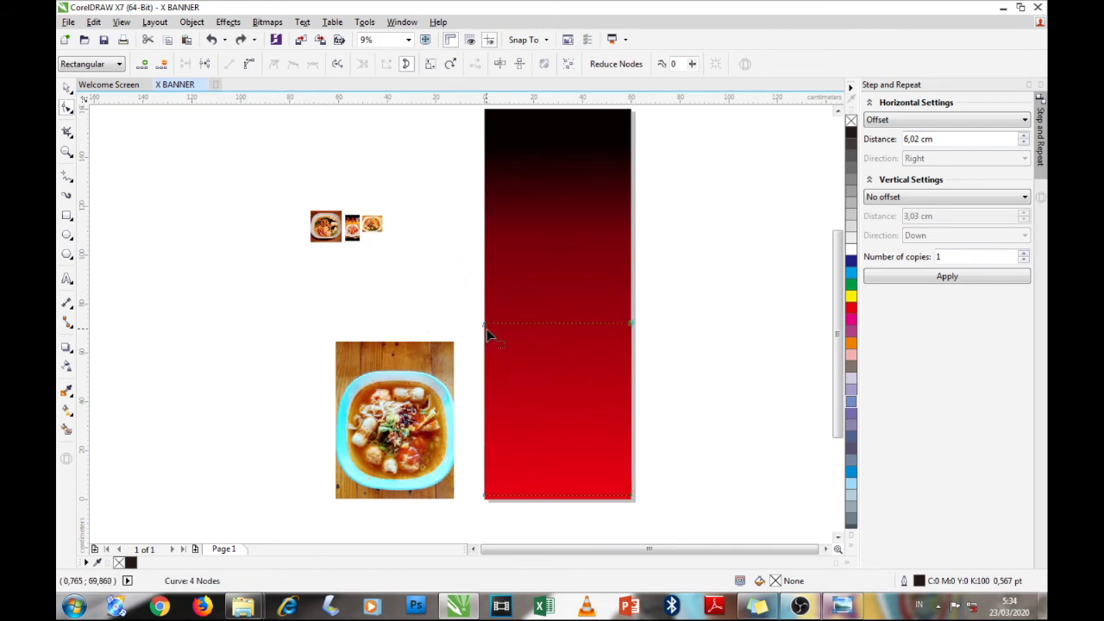
Lower the curve's upper-left corner node along the banner's edge so the top edge slopes up to the right
left_click_drag(486, 326, 484, 386)
left_click(68, 89)
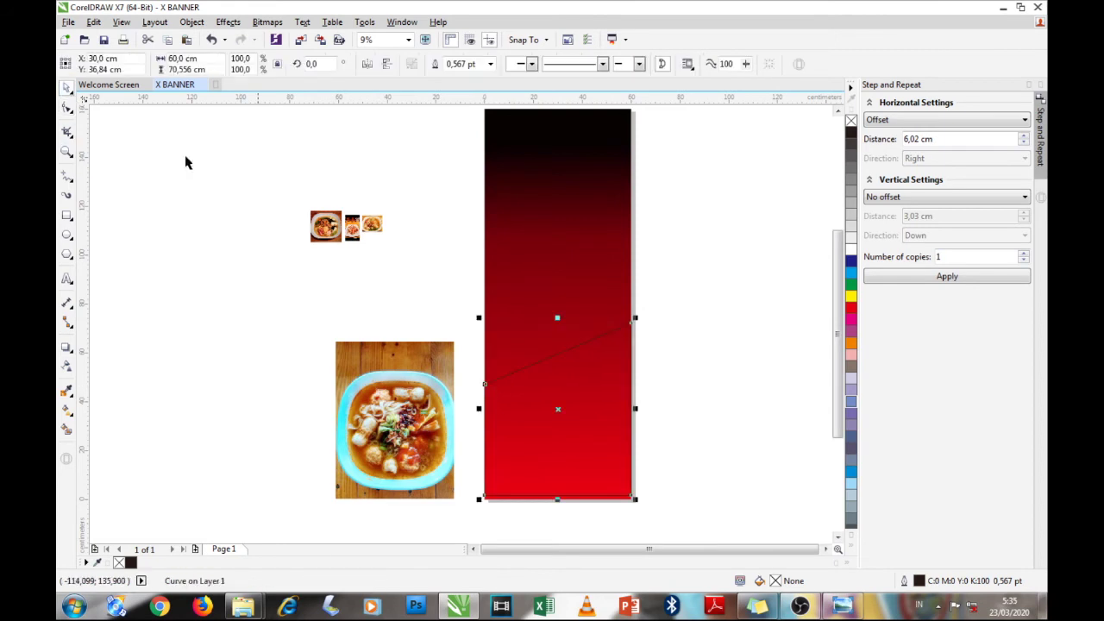
Nudge the slanted shape up, extend its base to the banner's lower edge and stretch it upward to about 87.6 cm high
key("Up")
key("Up")
key("Up")
key("Up")
key("Up")
key("Up")
key("Up")
key("Up")
key("Up")
key("Up")
key("Up")
key("Up")
key("Up")
key("Up")
key("Up")
key("Up")
key("Up")
key("Up")
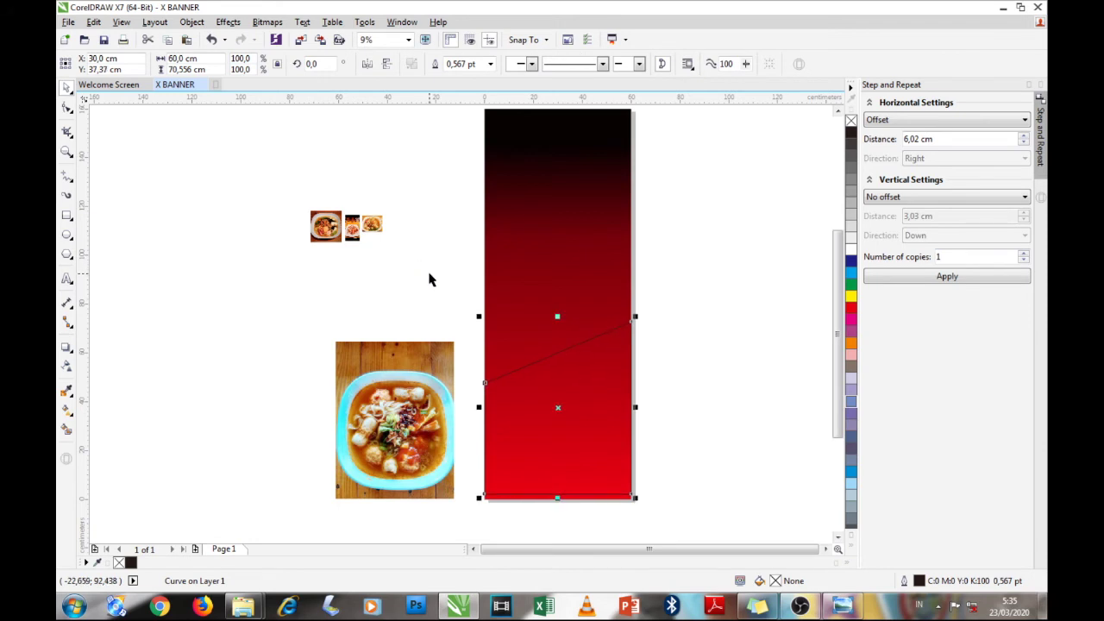
left_click_drag(559, 497, 557, 503)
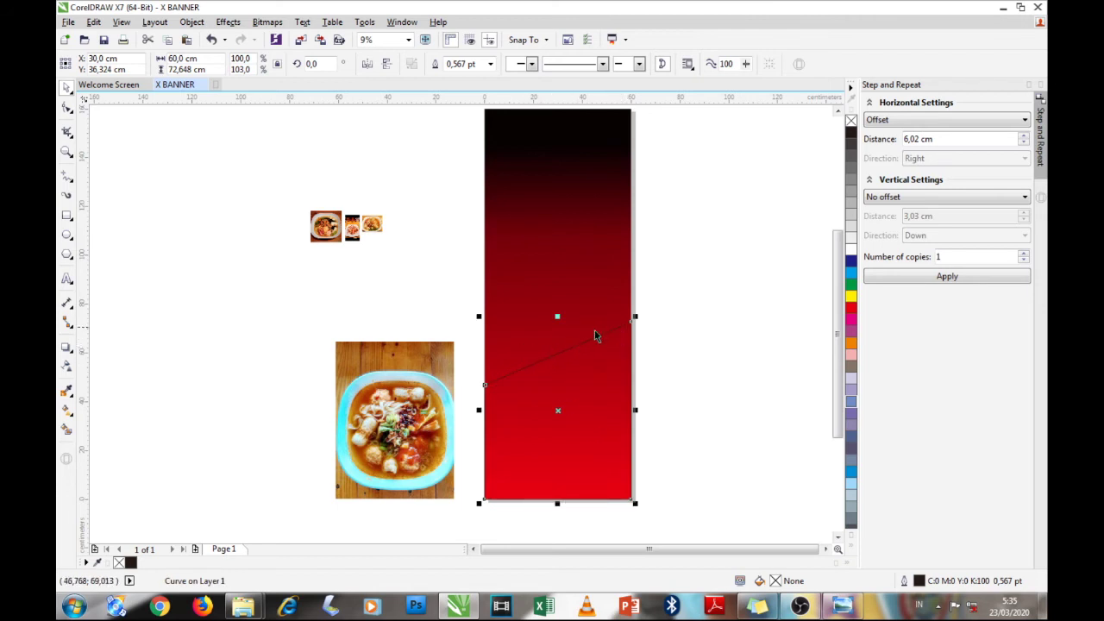
left_click_drag(561, 319, 548, 276)
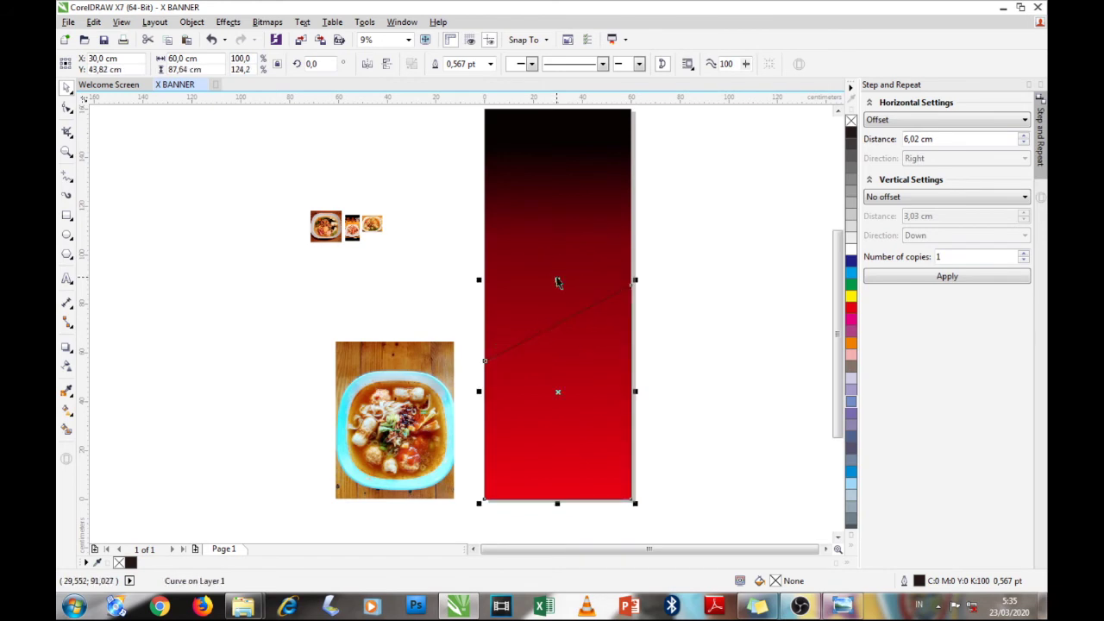
left_click_drag(598, 326, 700, 325)
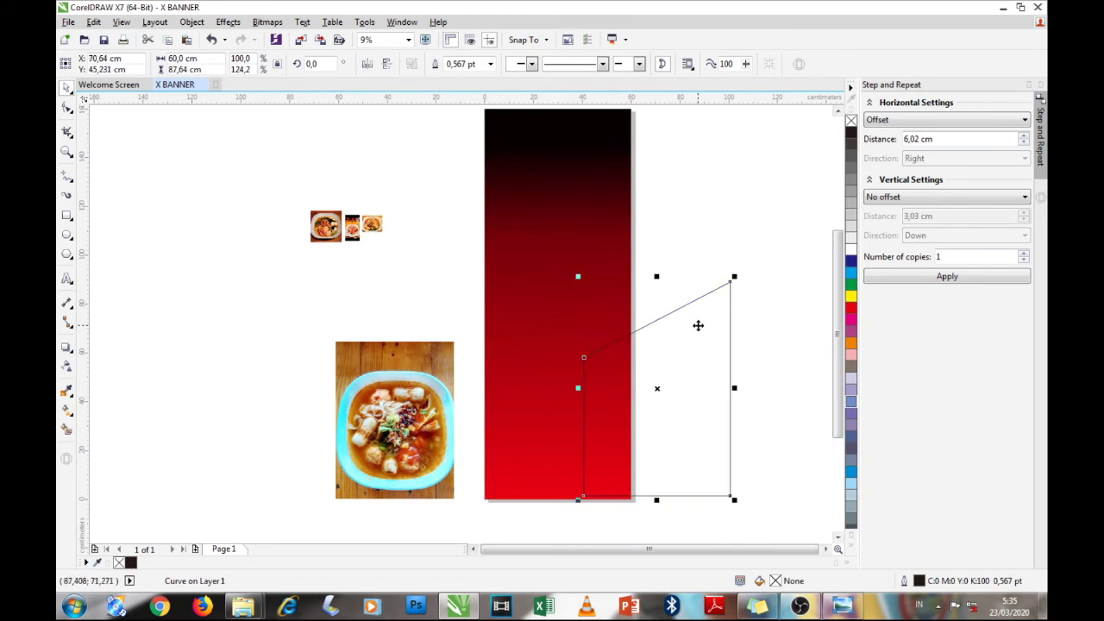
left_click_drag(620, 364, 577, 339)
left_click(681, 297)
left_click(441, 285)
PowerClip the large bowl photo inside the slanted shape on the lower part of the banner
left_click(414, 375)
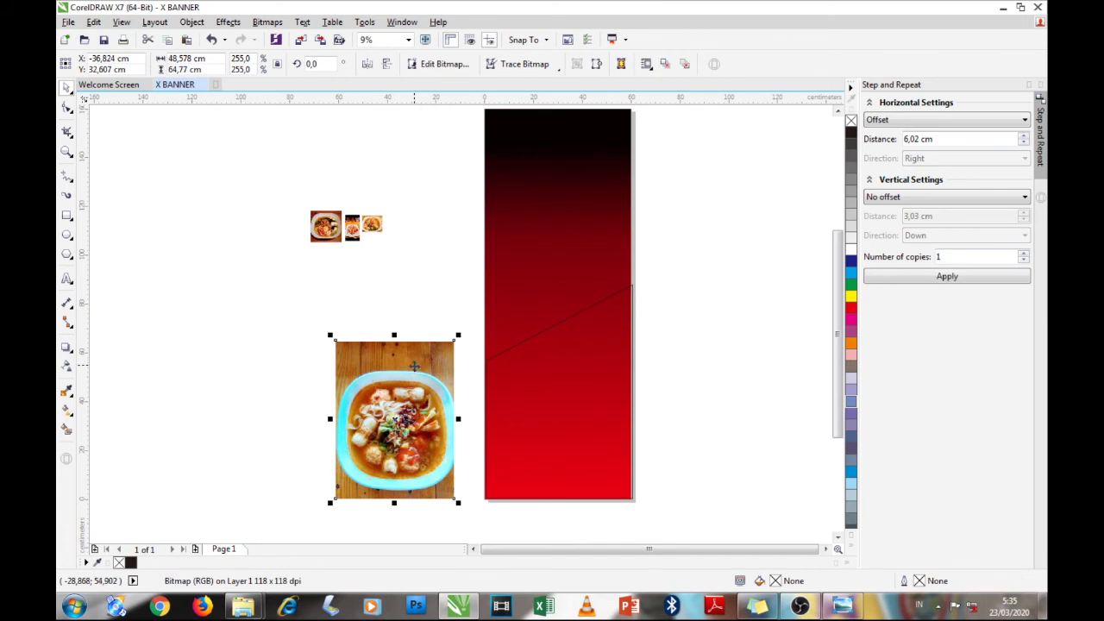
right_click(412, 365)
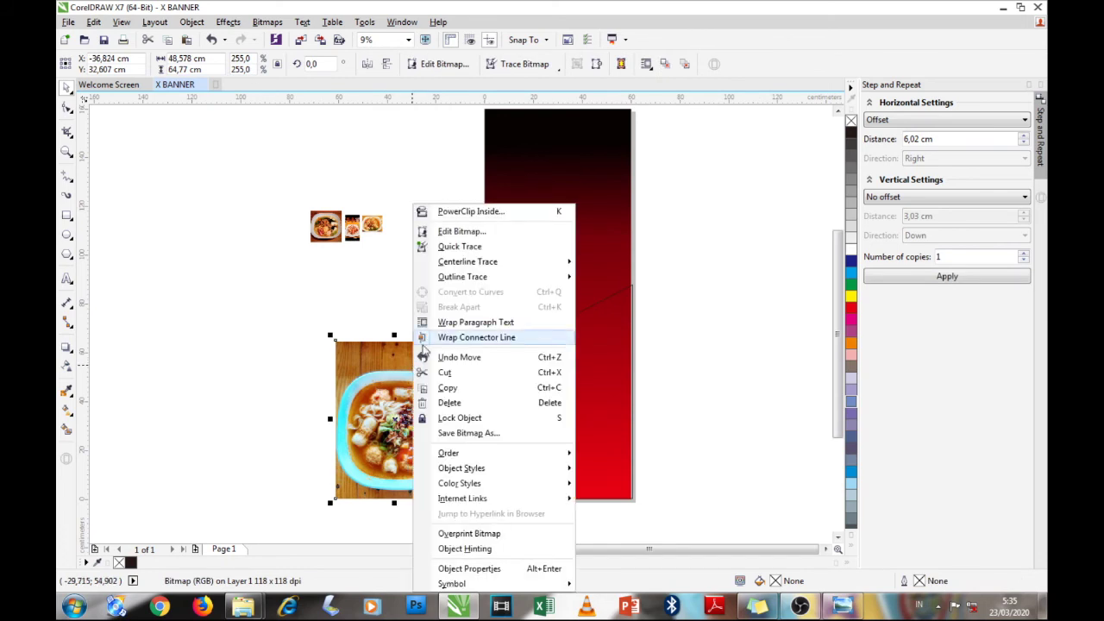
left_click(457, 212)
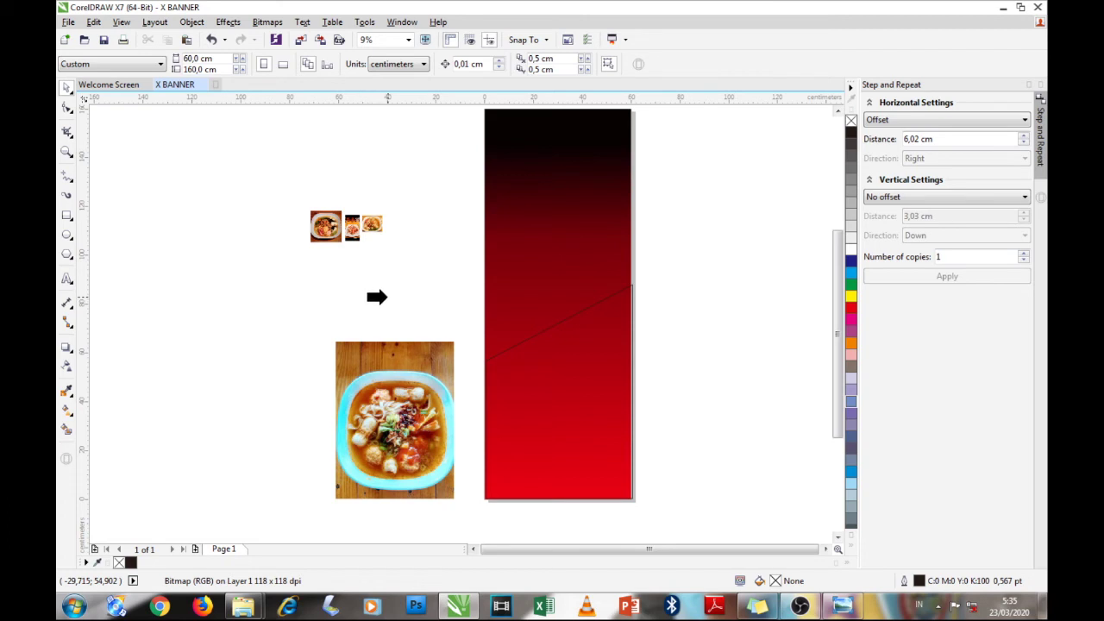
left_click(526, 369)
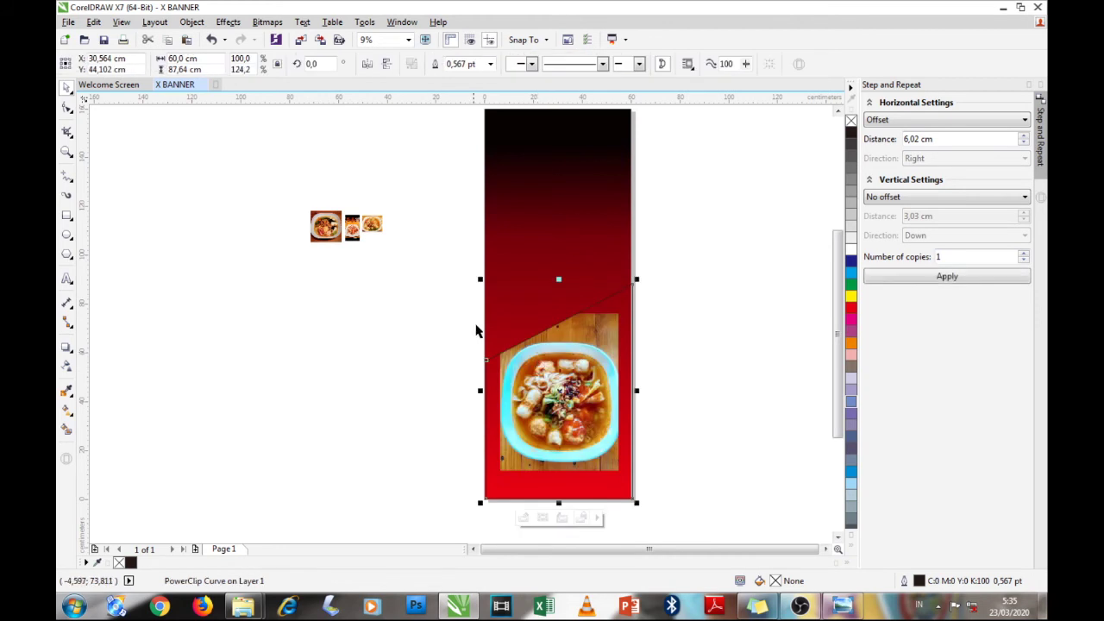
Move the clipped shape off the banner into the empty area on its left and open its PowerClip contents for editing
left_click_drag(585, 375, 373, 358)
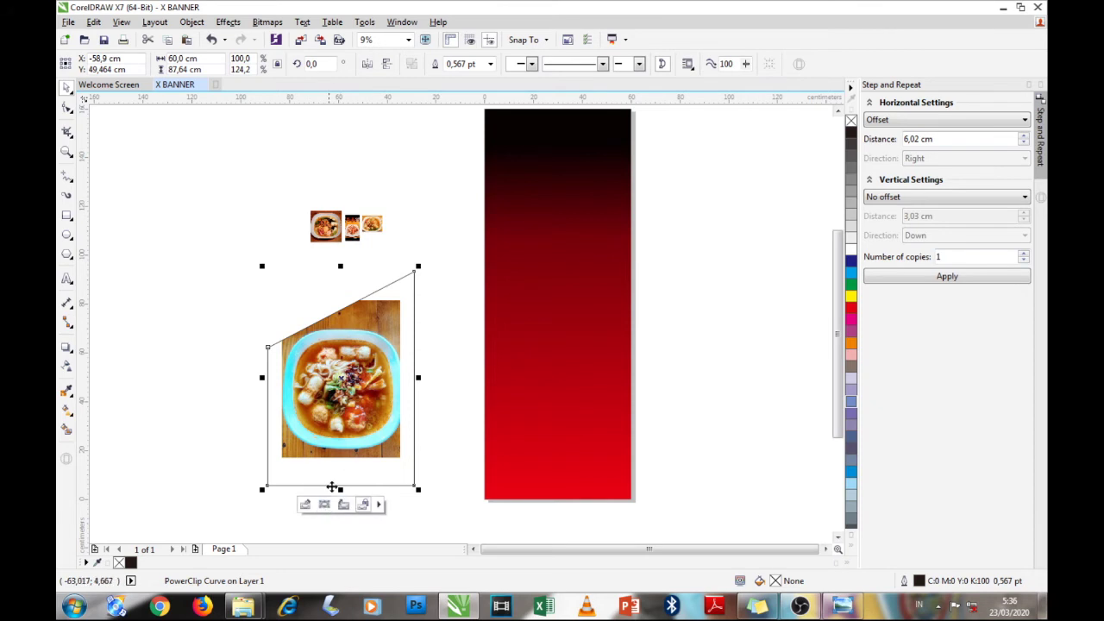
left_click(306, 507)
left_click_drag(443, 279, 565, 337)
left_click_drag(656, 178, 489, 120)
left_click_drag(481, 178, 697, 346)
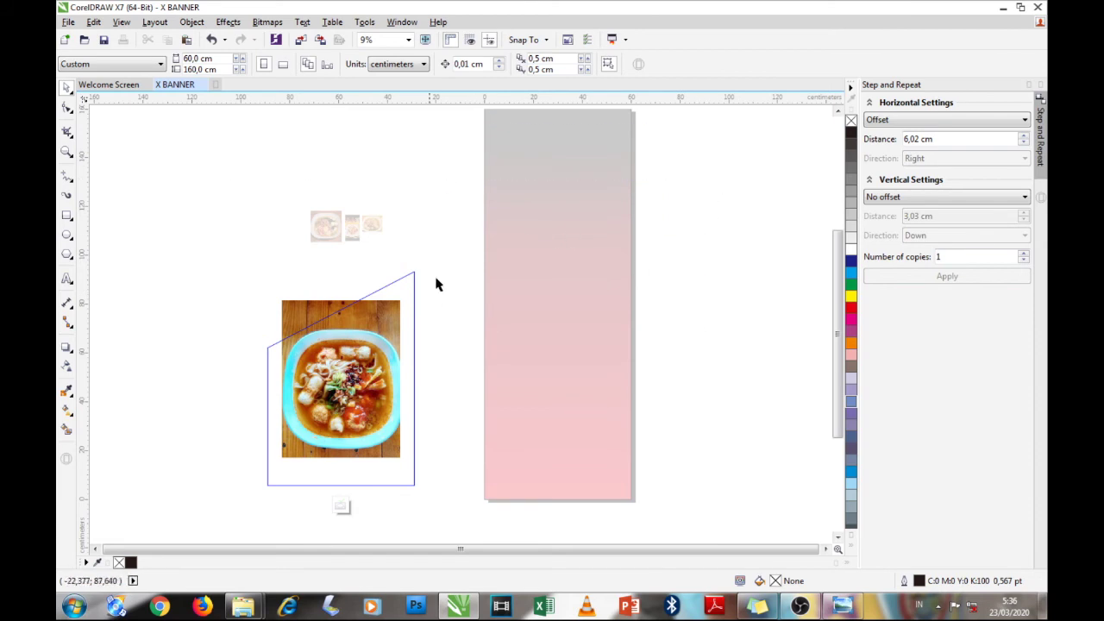
Shift the bowl photo over the slanted frame and enlarge it proportionally to about 71.1 by 94.8 cm to cover the frame
left_click(377, 343)
left_click_drag(377, 344, 356, 348)
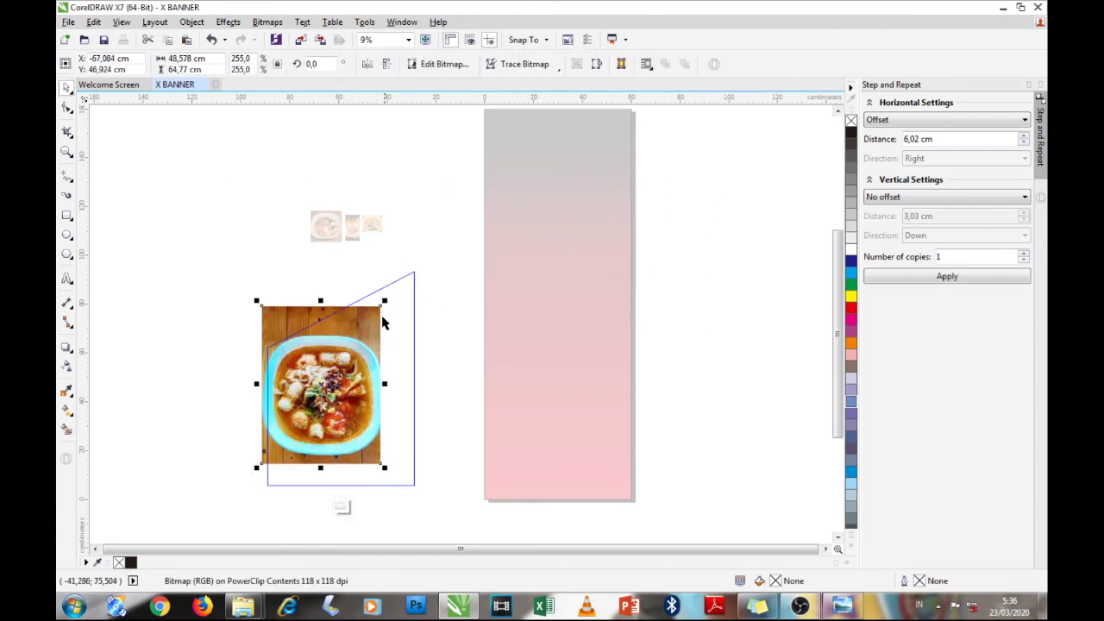
left_click_drag(383, 304, 460, 250)
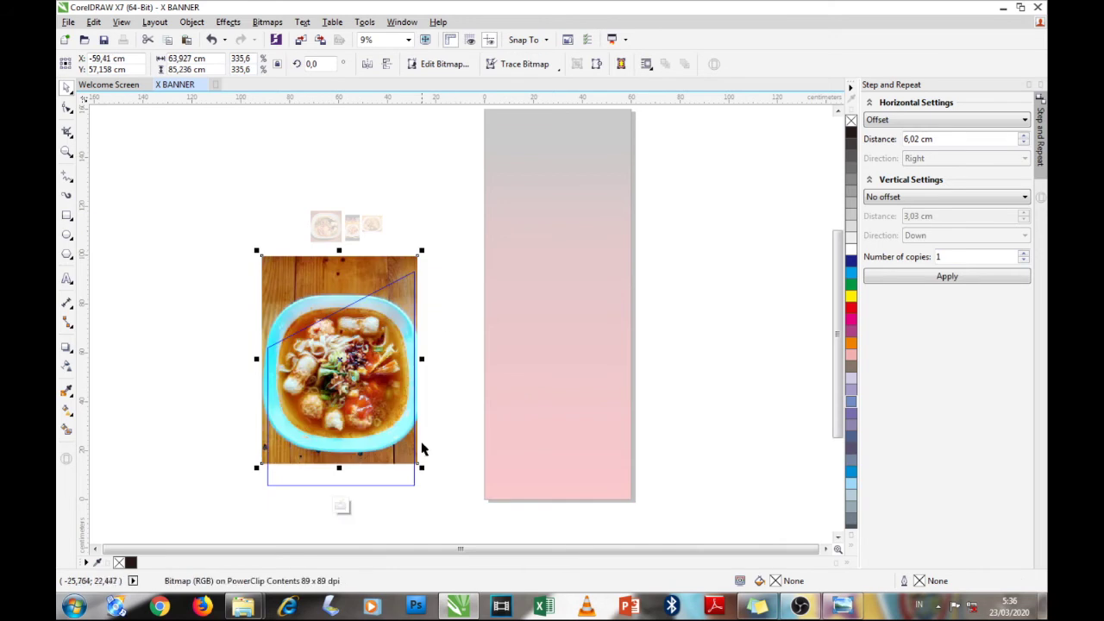
left_click_drag(421, 468, 454, 498)
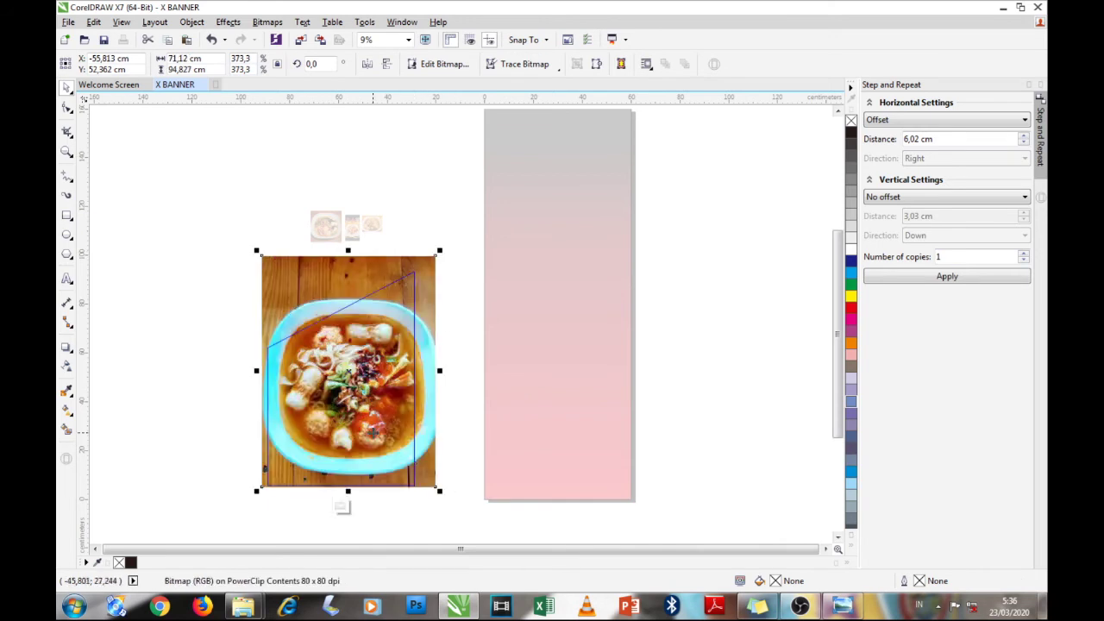
left_click_drag(369, 445, 370, 447)
scroll(436, 249, "up", 4)
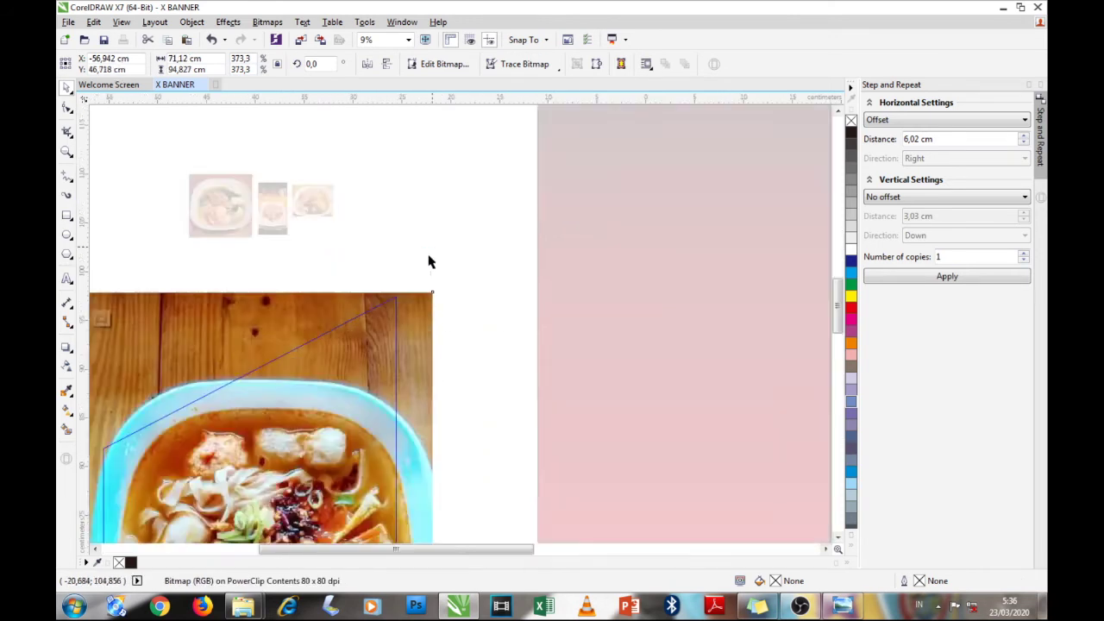
left_click_drag(373, 345, 372, 349)
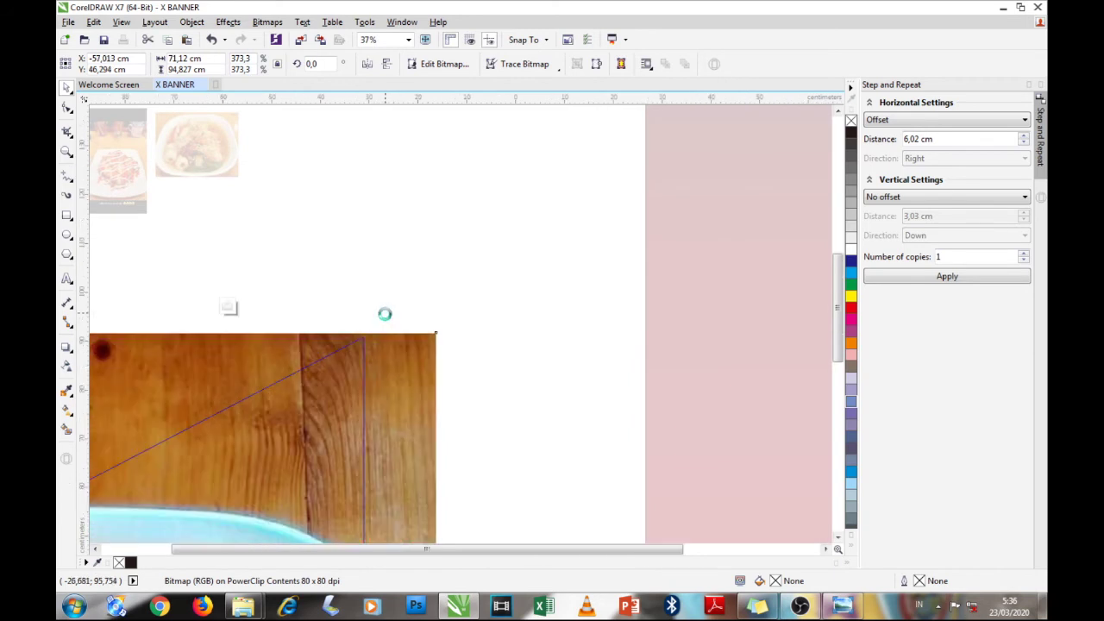
scroll(385, 310, "down", 1)
scroll(344, 334, "up", 1)
scroll(460, 270, "down", 4)
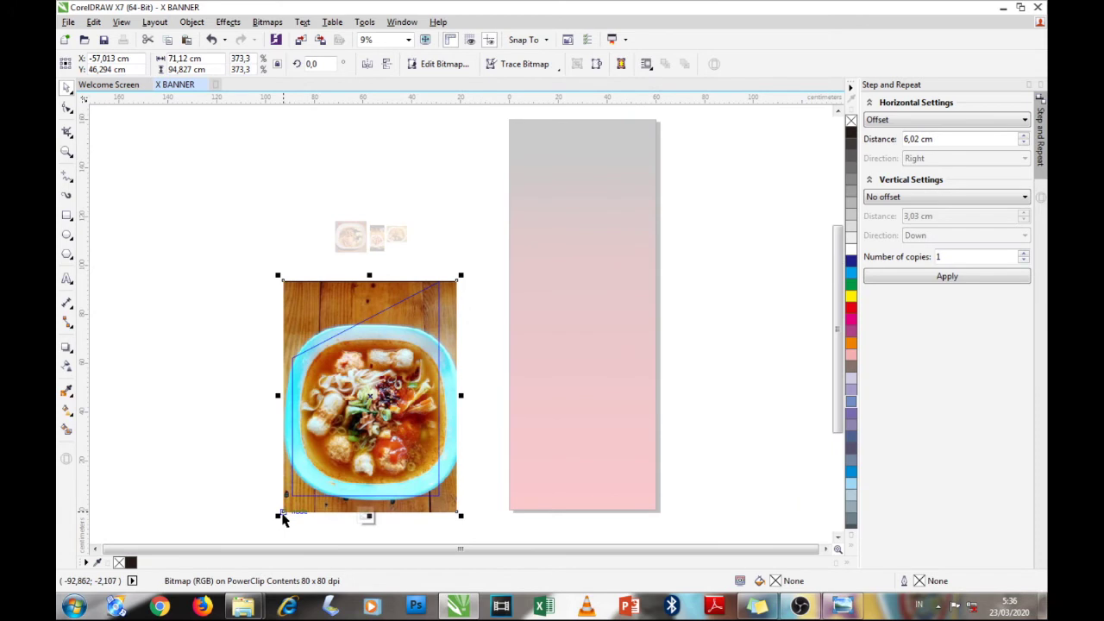
Scale the bowl photo down to about 66.3 by 88.4 cm, still covering the frame, and finish editing the PowerClip
left_click_drag(278, 515, 284, 509)
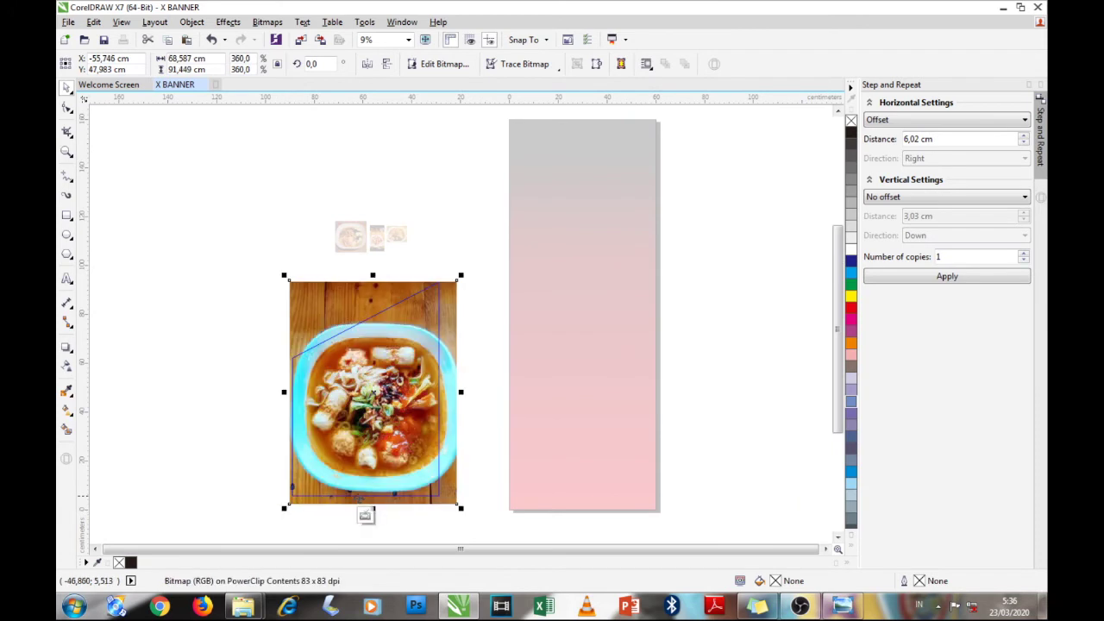
left_click_drag(461, 509, 451, 508)
scroll(440, 284, "up", 2)
scroll(440, 284, "up", 1)
scroll(380, 382, "down", 3)
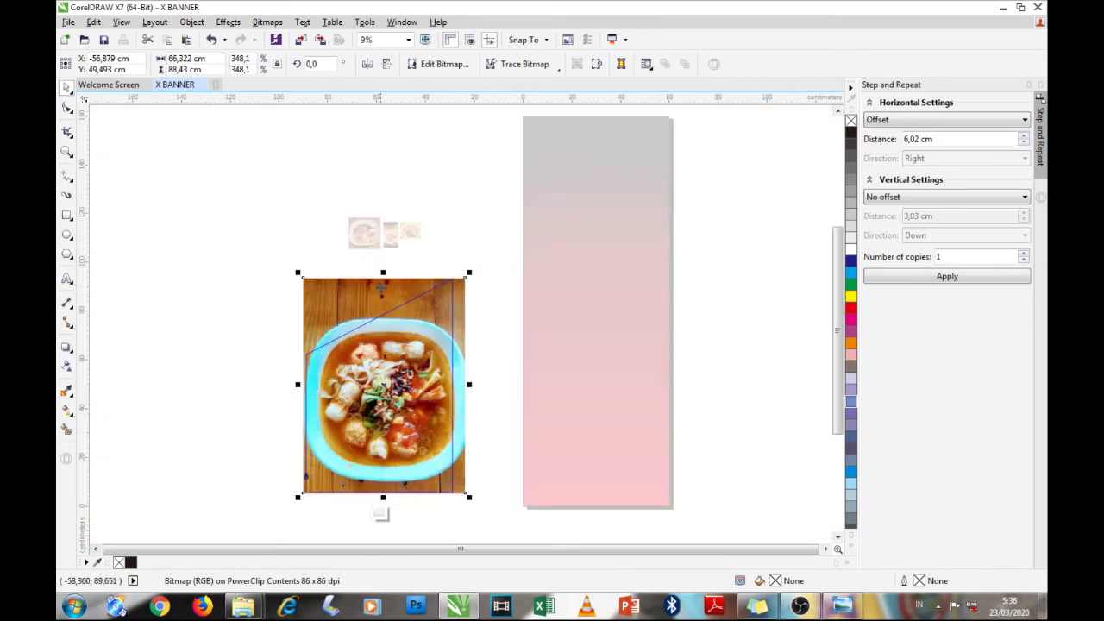
left_click(380, 512)
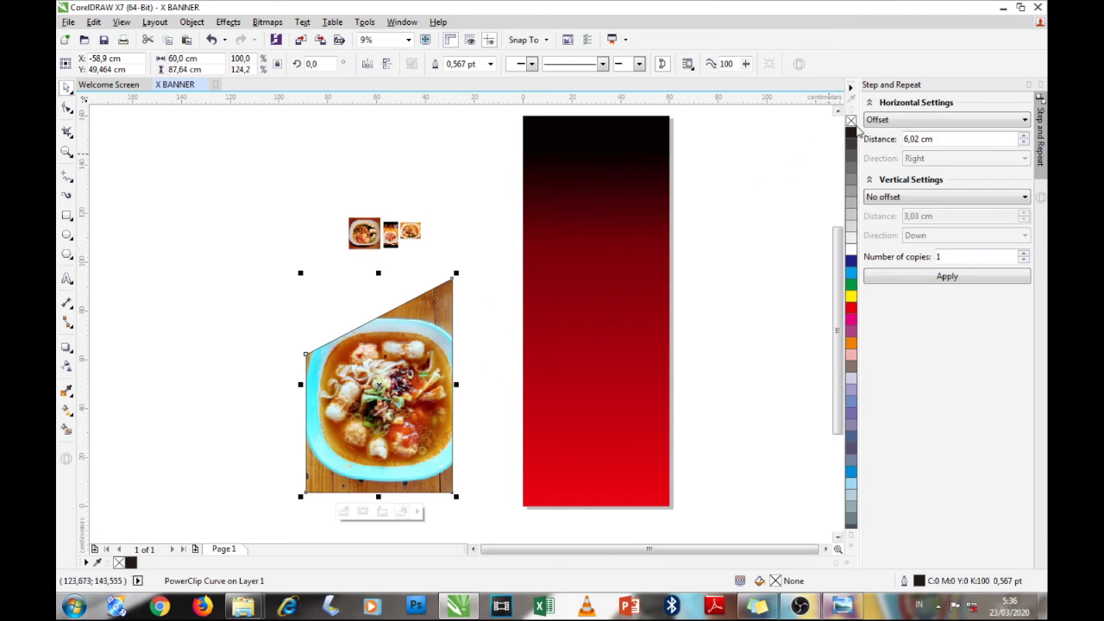
Remove the outline from the slanted PowerClip shape
scroll(448, 283, "up", 4)
scroll(448, 282, "down", 2)
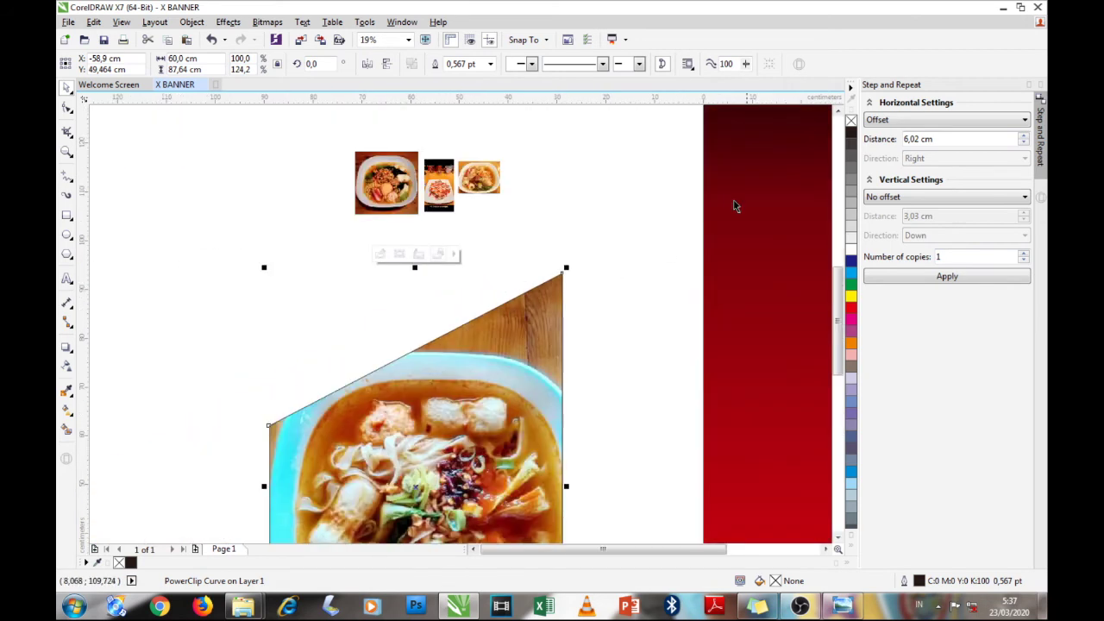
right_click(851, 122)
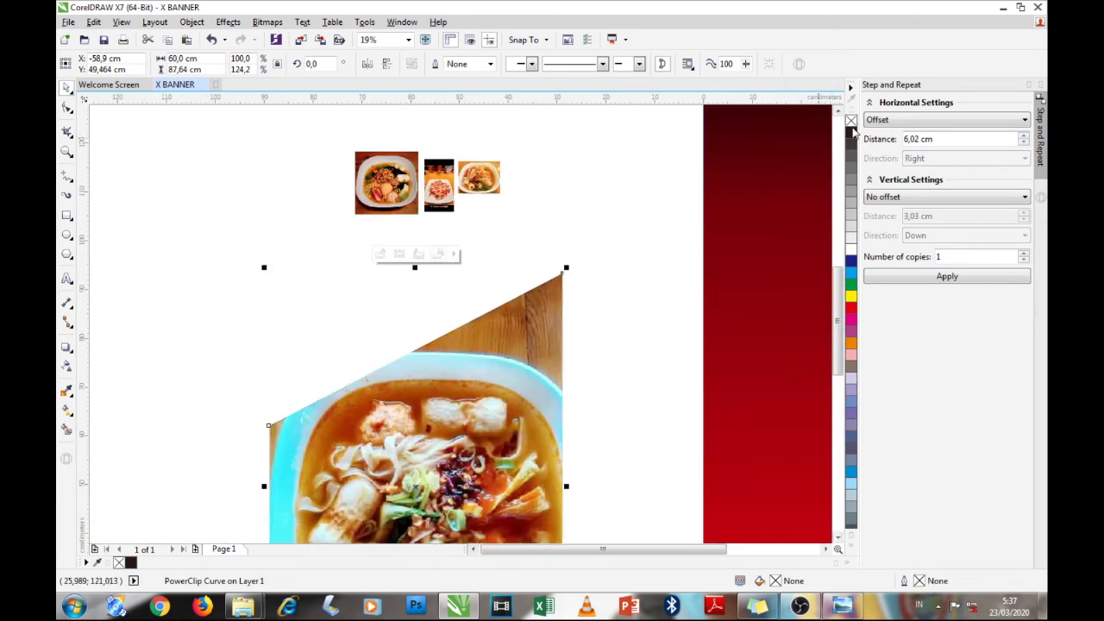
scroll(537, 250, "down", 2)
scroll(537, 256, "up", 2)
scroll(538, 250, "down", 1)
left_click(542, 262)
left_click(484, 294)
left_click(615, 269)
left_click(479, 296)
scroll(544, 293, "down", 1)
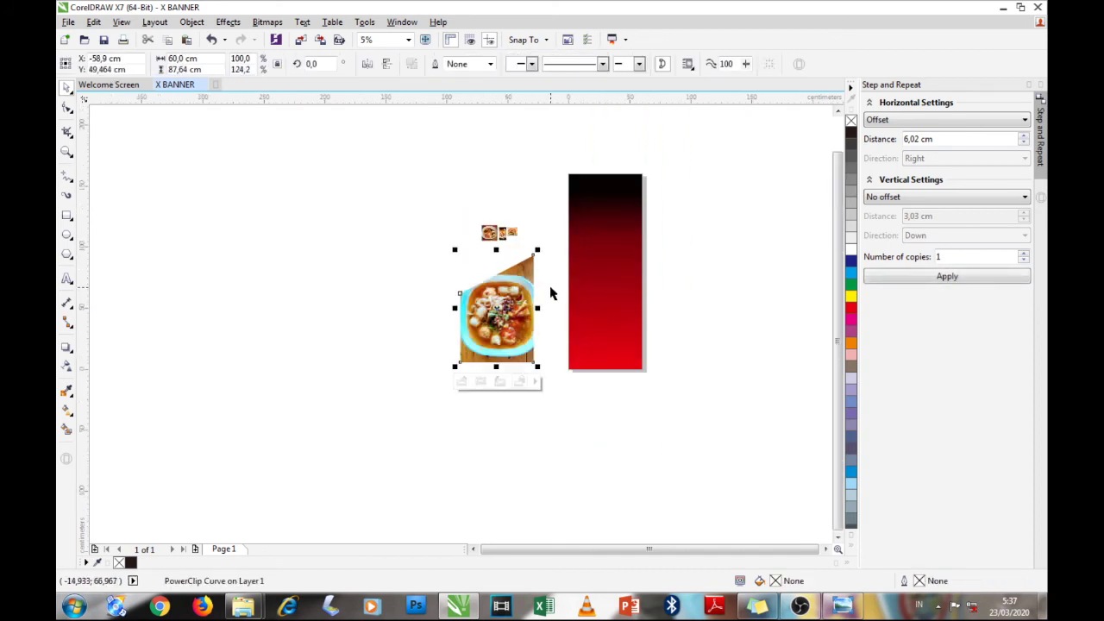
Try the clipped photo over the lower part of the banner and move it back to the empty area beside the page
scroll(537, 295, "up", 1)
left_click_drag(542, 291, 710, 249)
scroll(666, 308, "up", 2)
left_click_drag(585, 289, 508, 288)
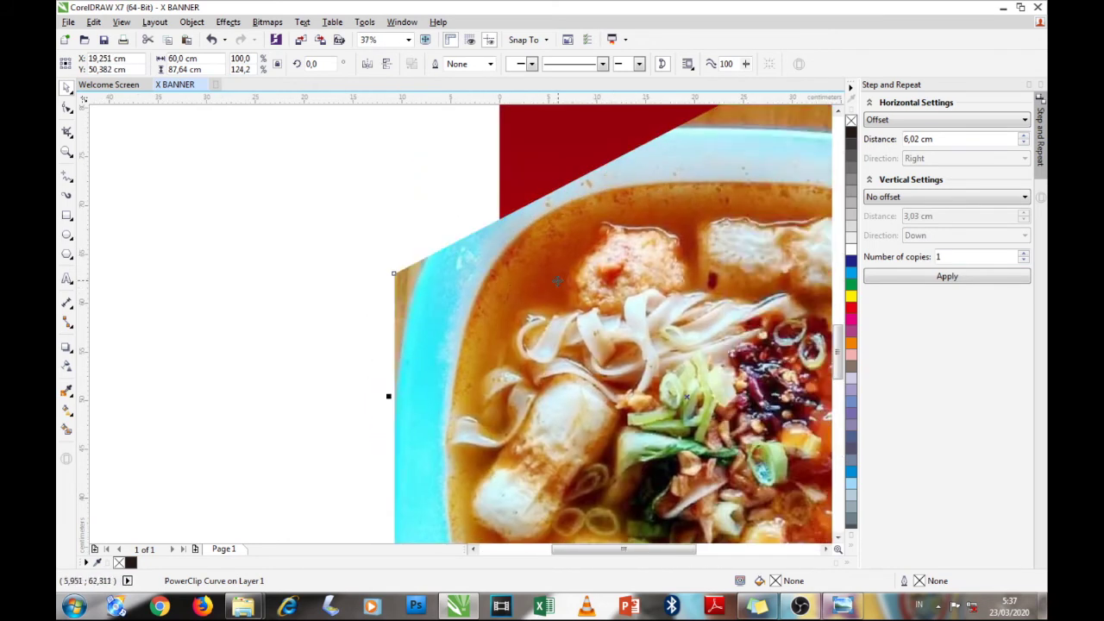
scroll(575, 280, "down", 3)
left_click_drag(592, 281, 507, 296)
scroll(557, 303, "up", 1)
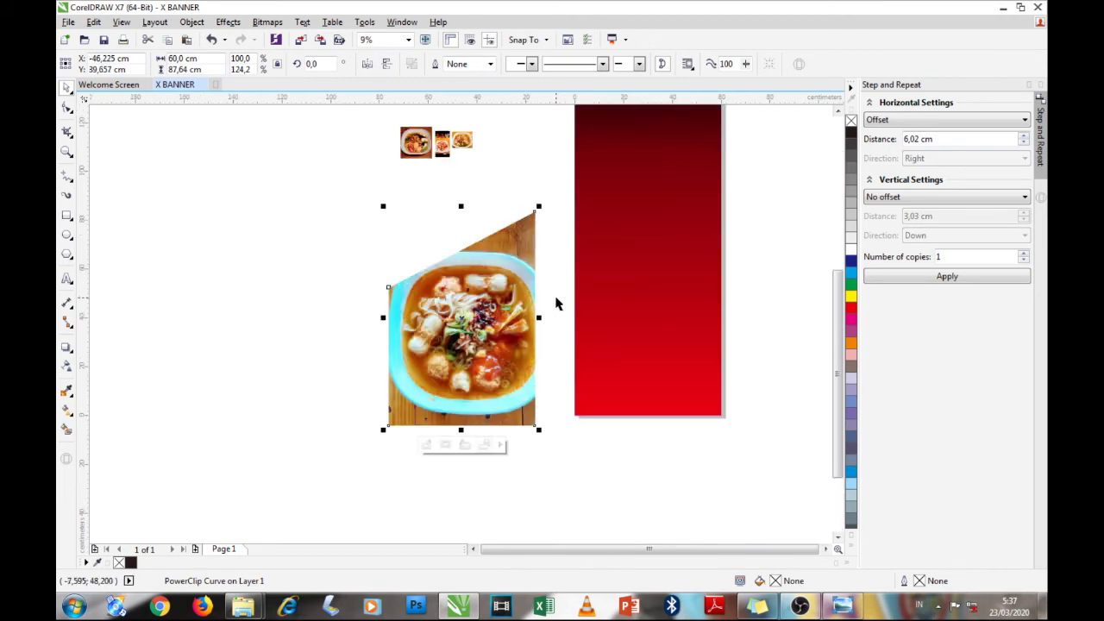
scroll(547, 298, "down", 1)
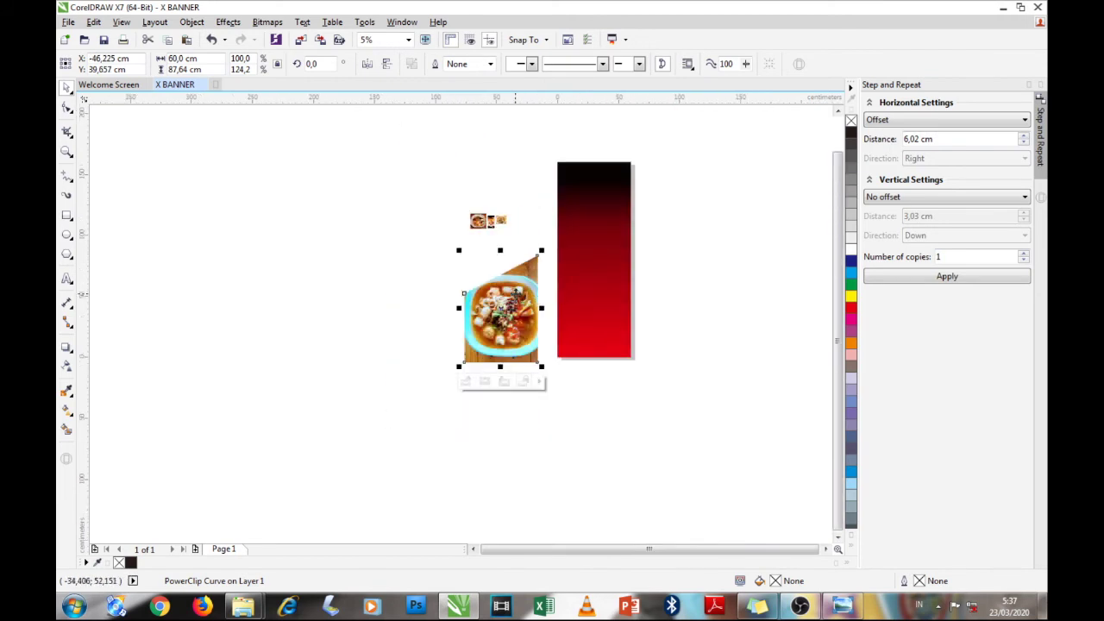
PowerClip the slanted photo shape inside the banner's gradient background rectangle
right_click(519, 298)
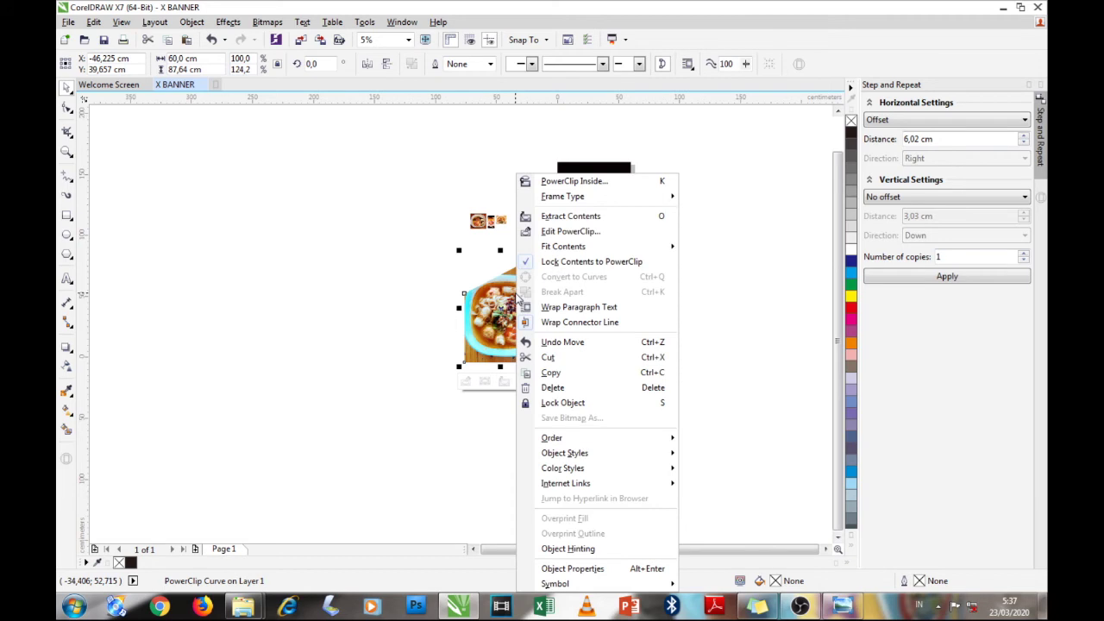
left_click(574, 182)
left_click(574, 194)
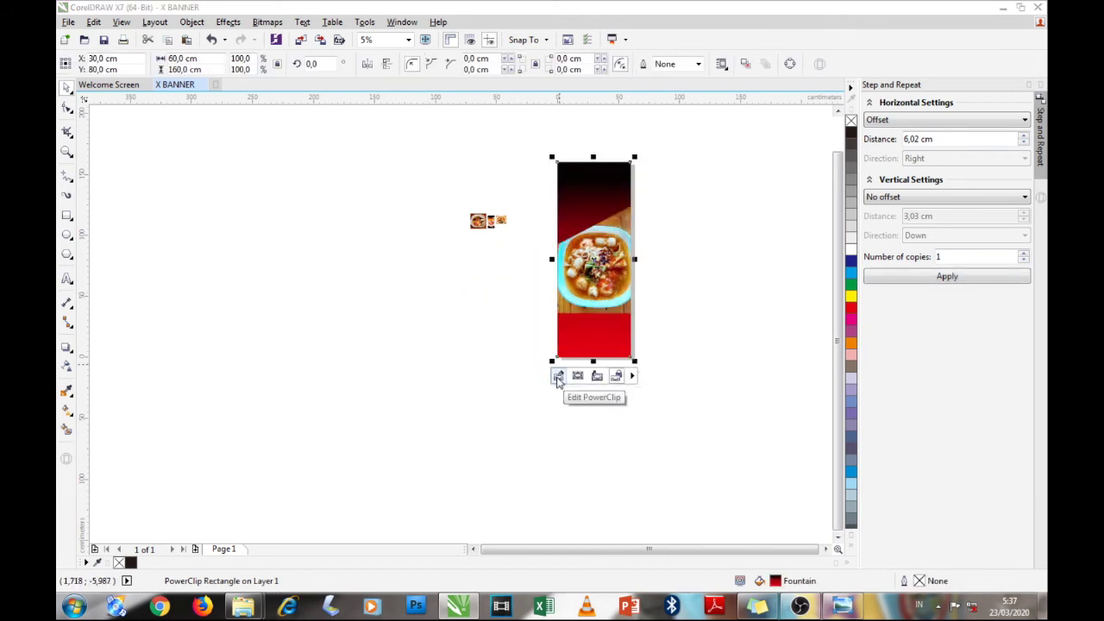
Edit the background rectangle's PowerClip contents and move the slanted bowl photo down to the banner's bottom edge
left_click(558, 377)
left_click_drag(567, 272, 567, 298)
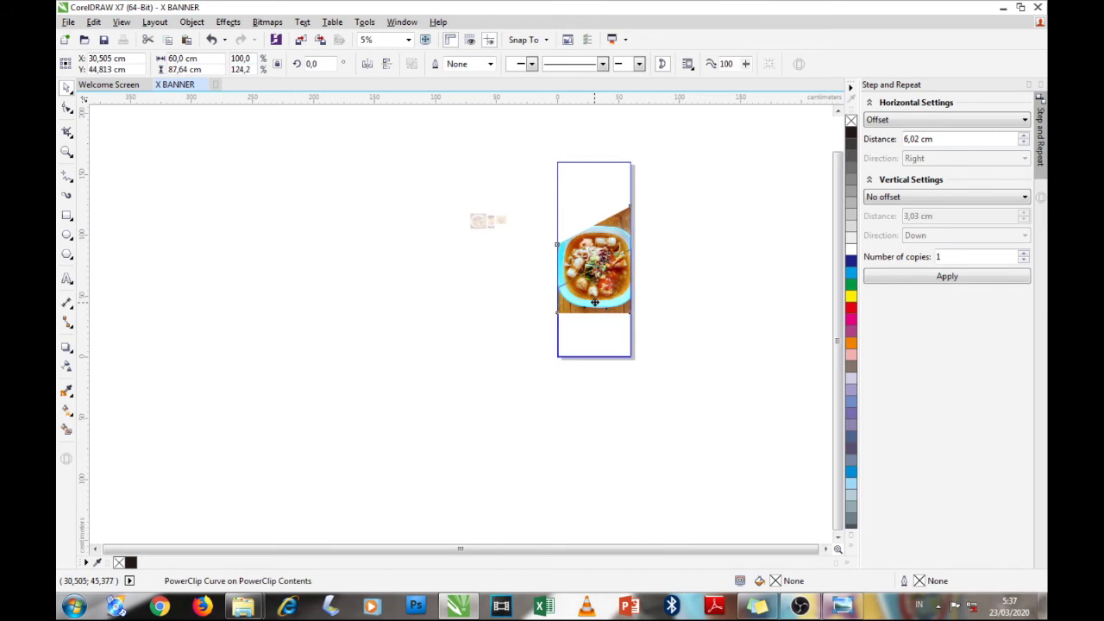
scroll(567, 365, "up", 5)
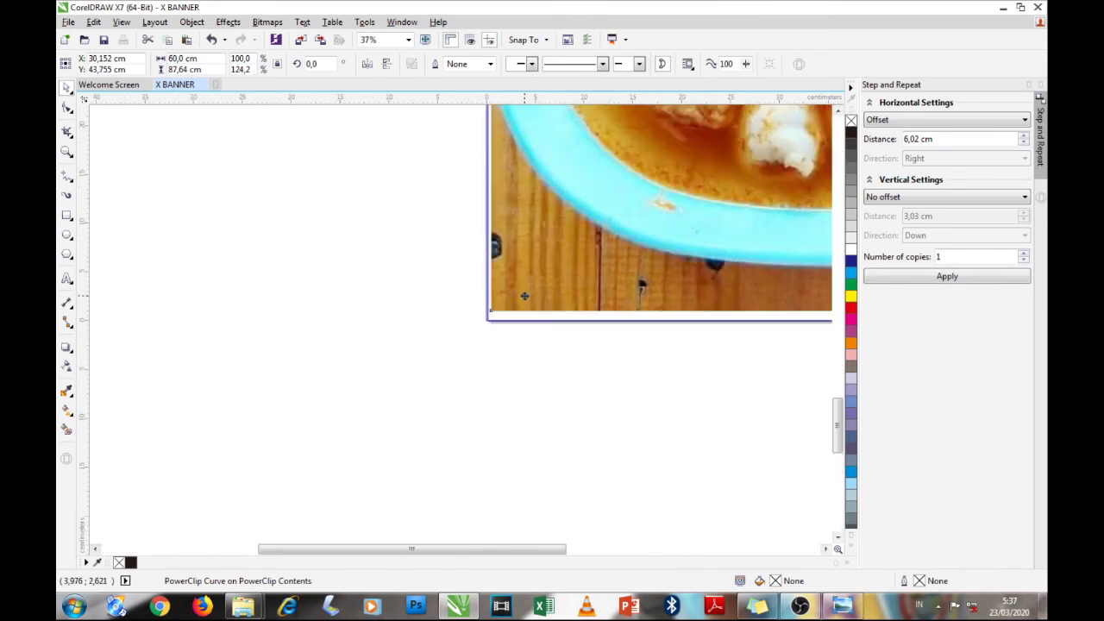
scroll(431, 285, "down", 4)
scroll(630, 299, "up", 7)
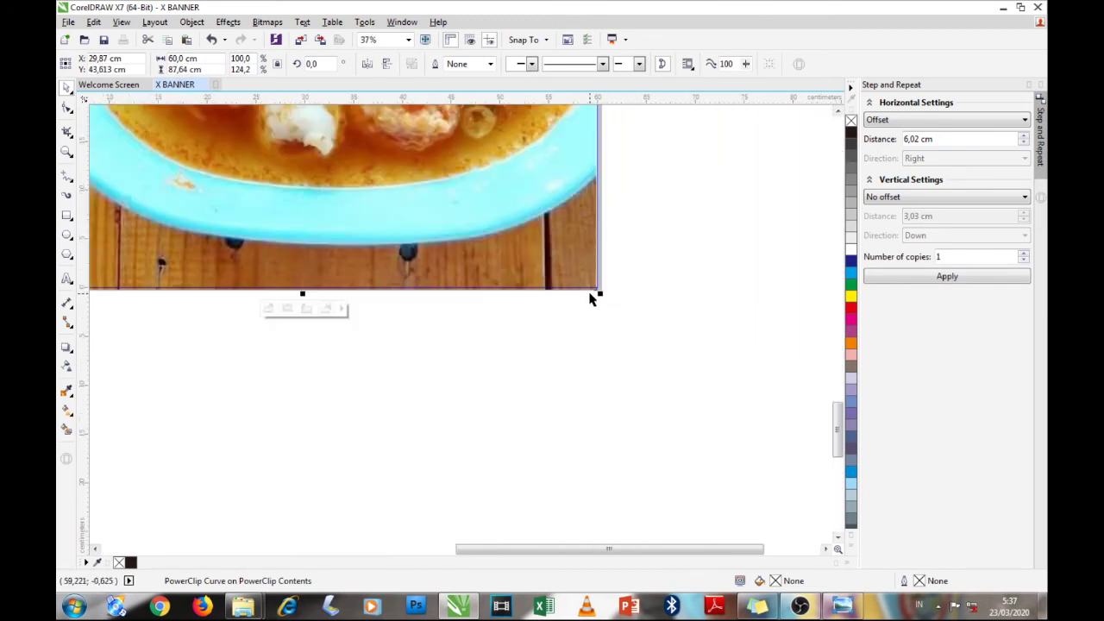
Enlarge the slanted bowl photo to about 60.2 by 87.9 cm so it covers the banner's lower corner, and deselect it
scroll(621, 267, "up", 3)
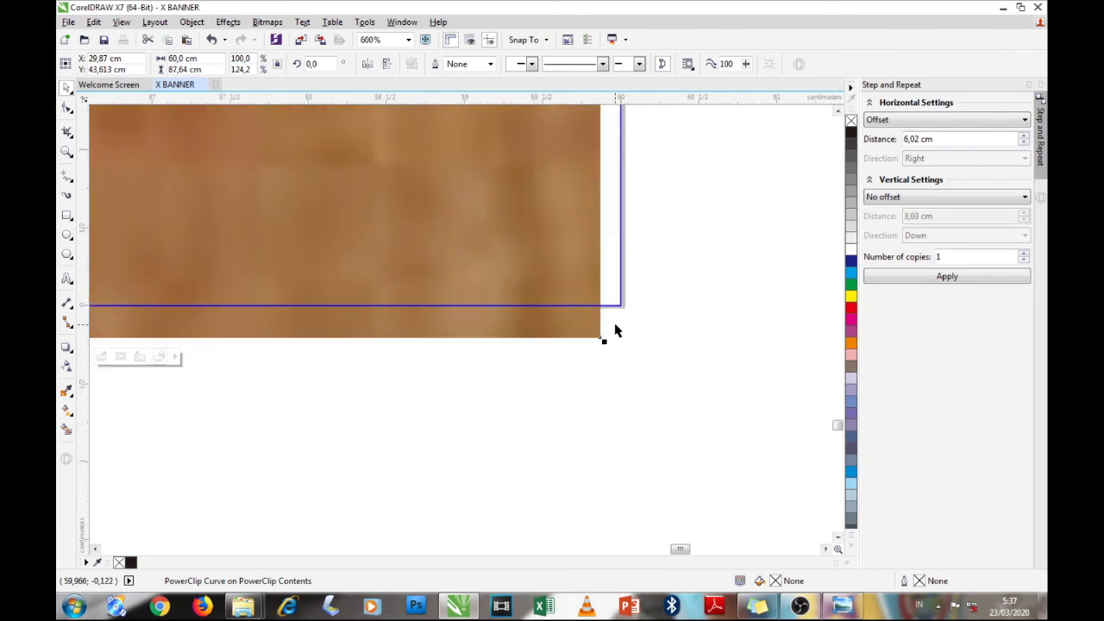
scroll(606, 342, "down", 10)
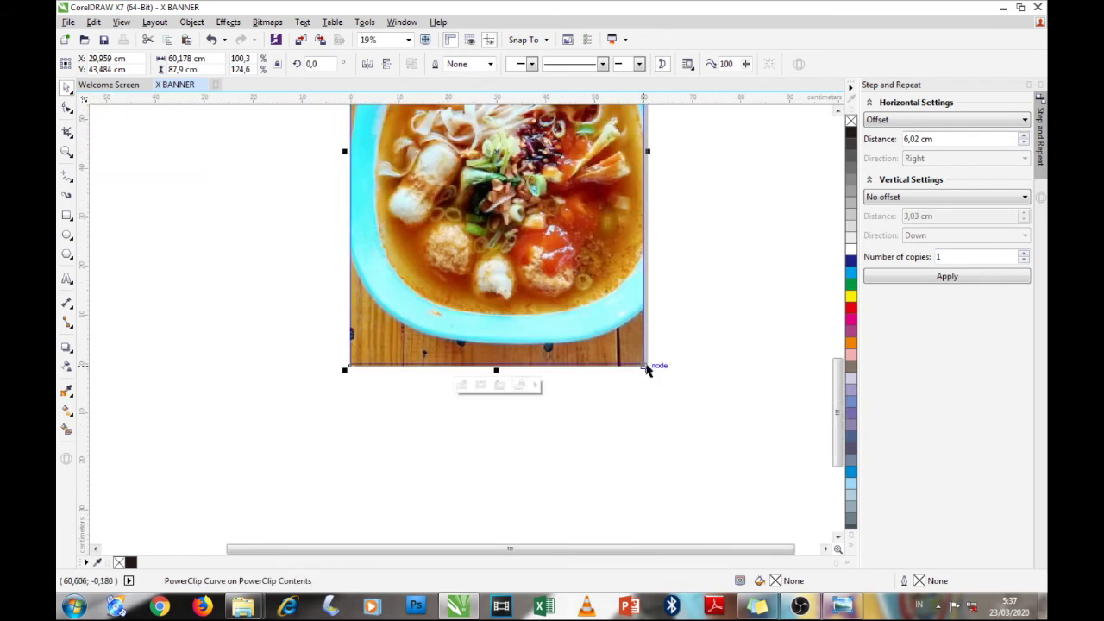
scroll(642, 276, "up", 4)
scroll(587, 220, "down", 2)
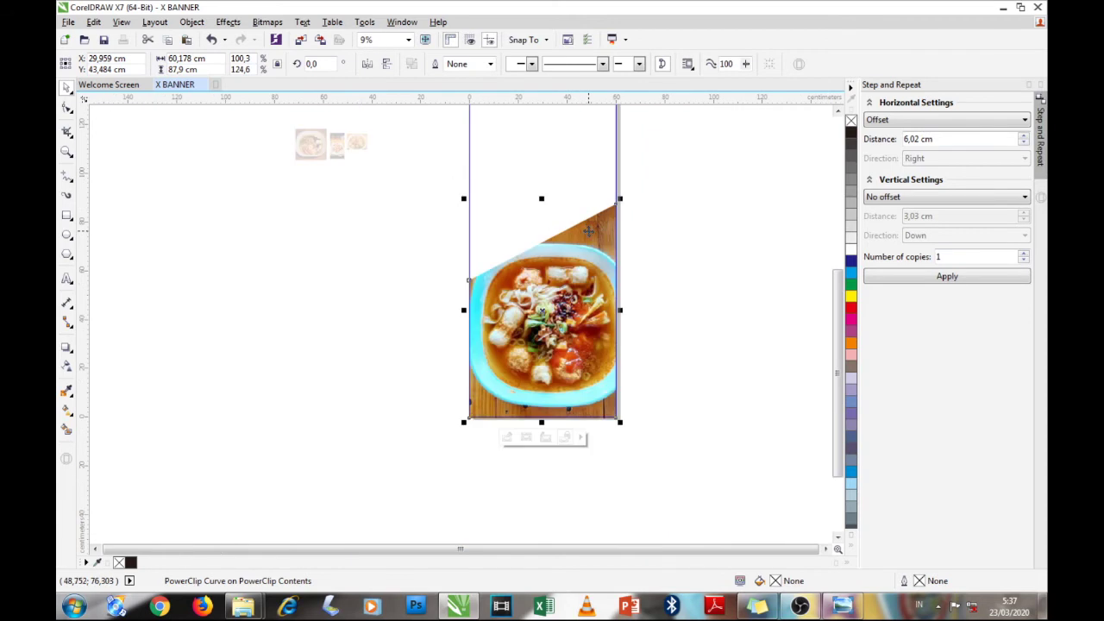
scroll(544, 242, "up", 2)
scroll(559, 248, "down", 2)
left_click(634, 338)
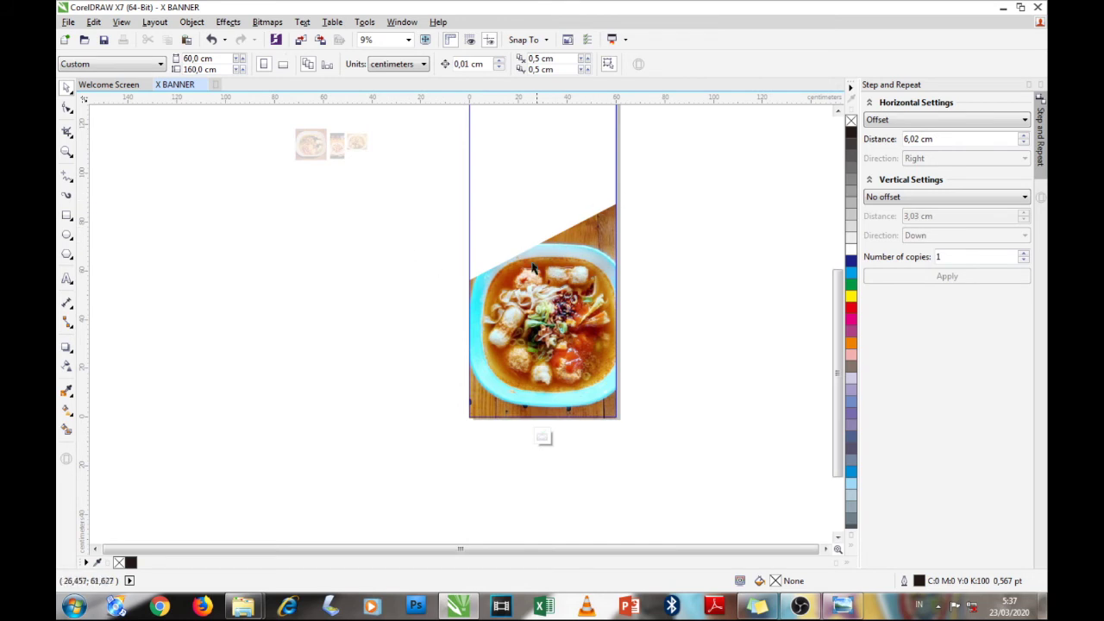
Place a copy of the slanted photo in the empty area beside the banner and delete the bitmap inside it
left_click_drag(553, 305, 399, 299)
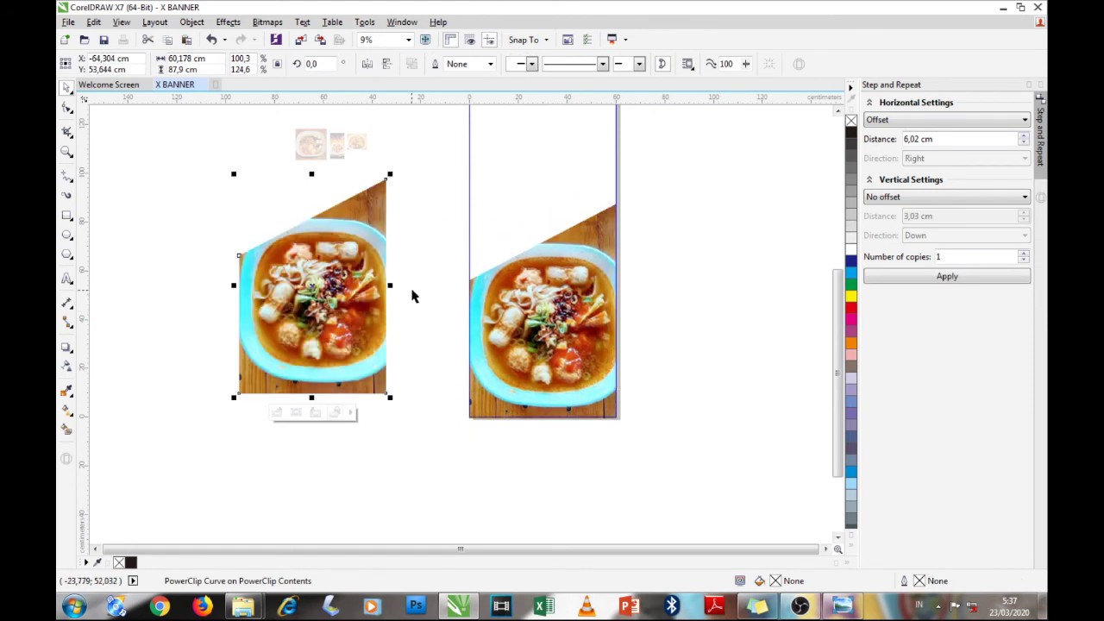
left_click(316, 414)
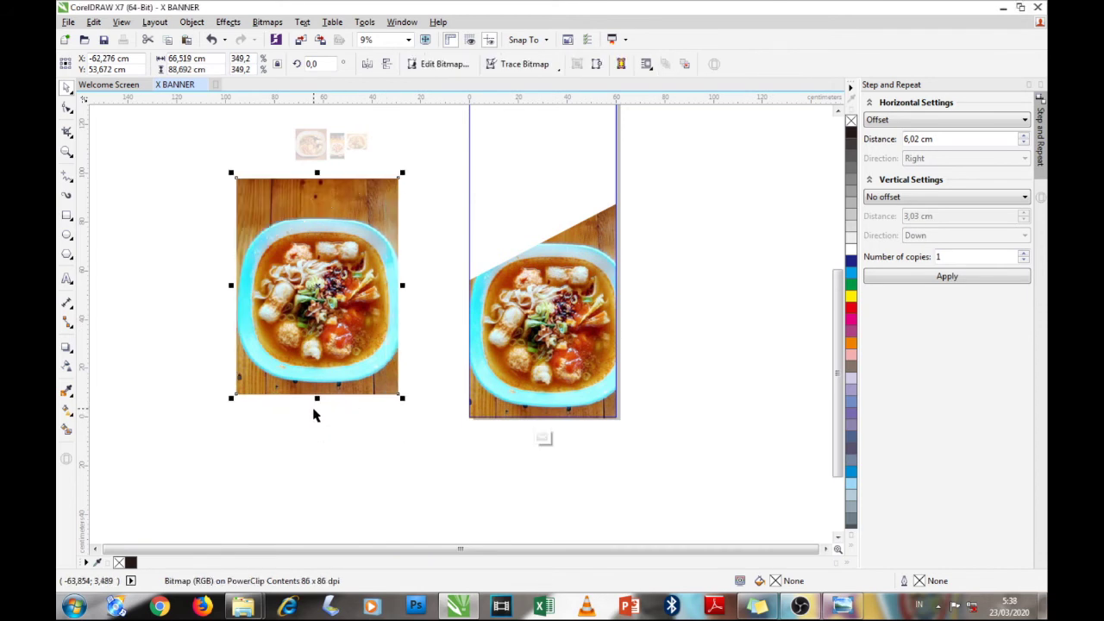
key("Delete")
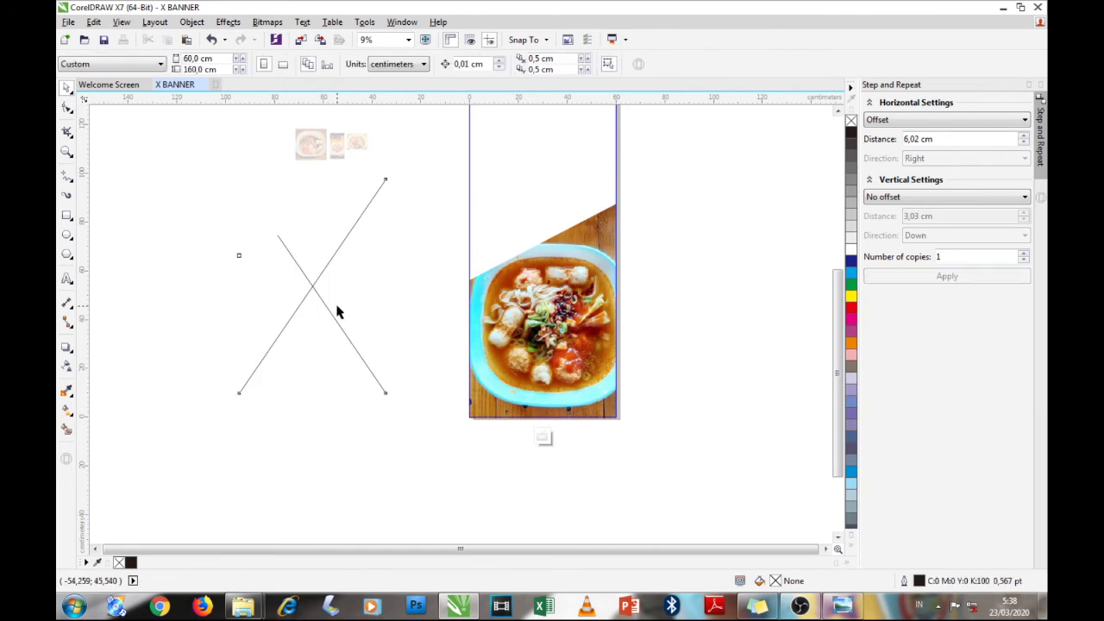
Fill the empty slanted copy with yellow and remove its PowerClip frame type so it becomes a plain curve
left_click(336, 304)
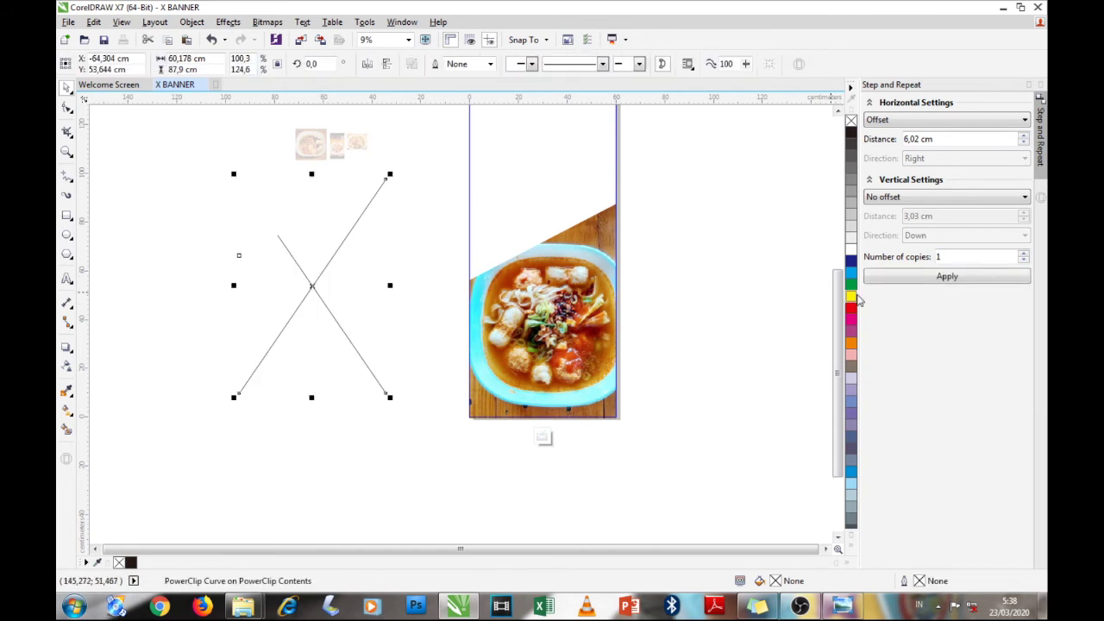
left_click(851, 298)
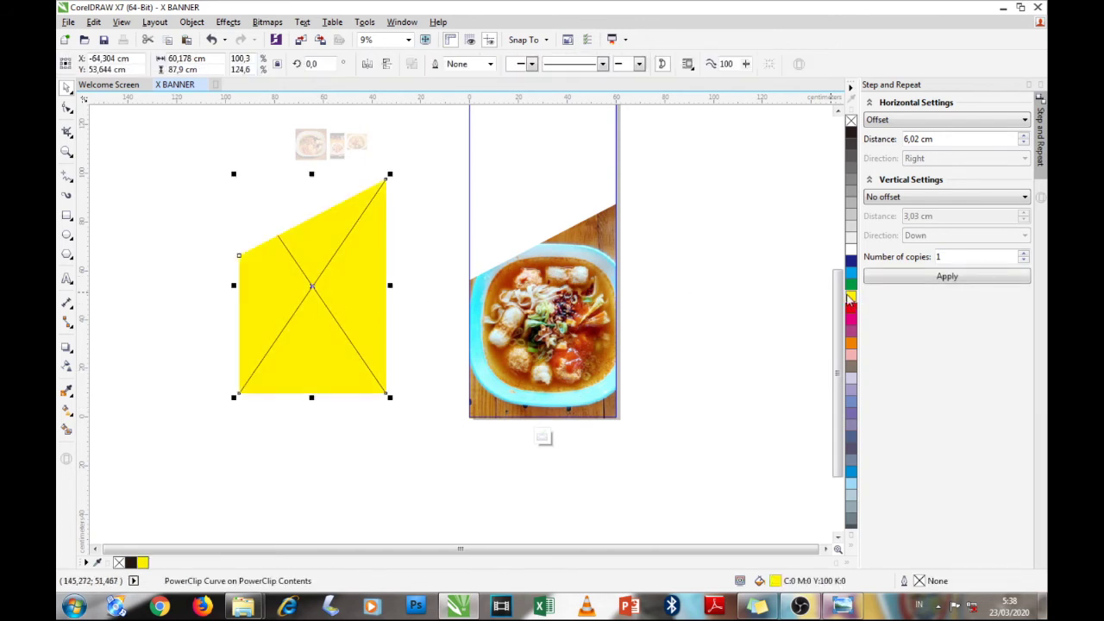
left_click(389, 181)
right_click(323, 254)
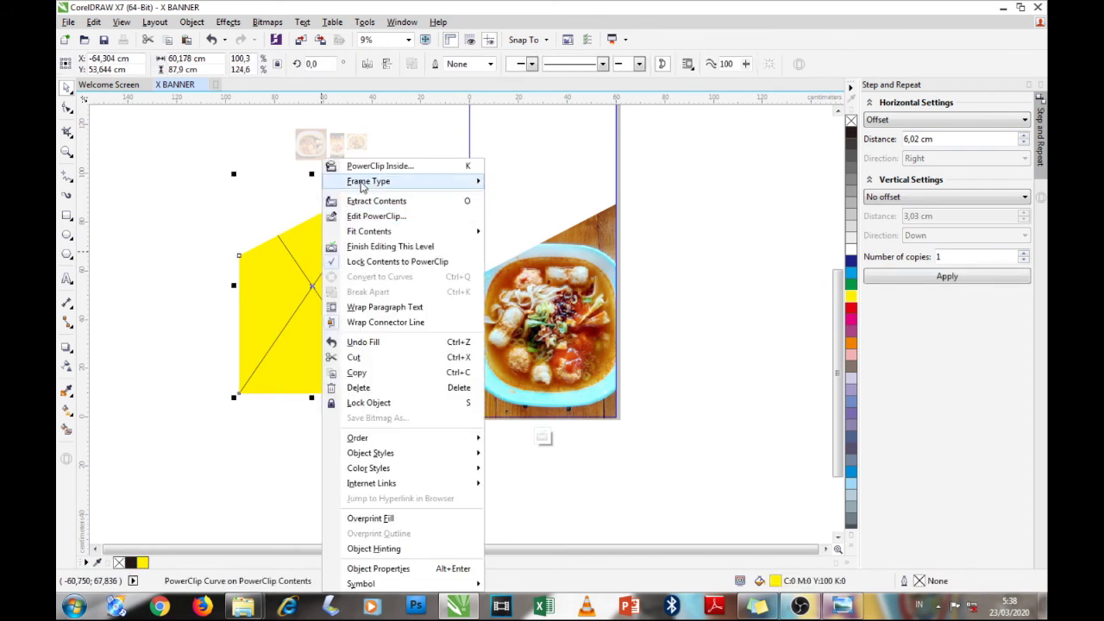
left_click(288, 302)
right_click(288, 302)
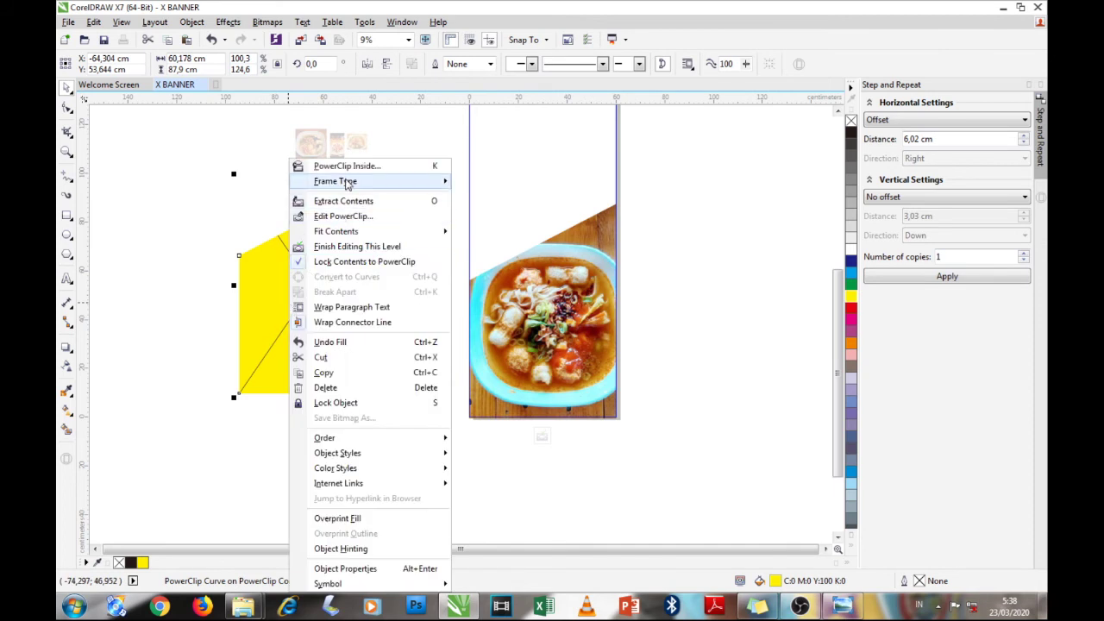
mouse_move(405, 184)
left_click(486, 216)
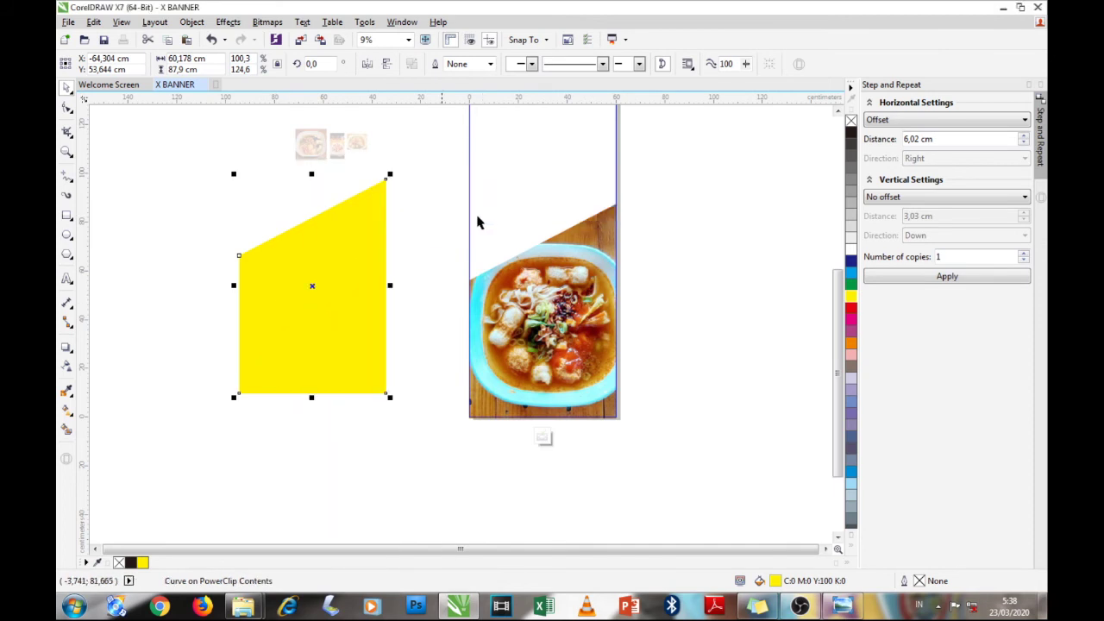
Move the yellow slanted shape over the bowl photo, offset above the photo's slanted edge
left_click(351, 259)
left_click(405, 239)
left_click(361, 249)
left_click(420, 237)
left_click(343, 256)
left_click_drag(344, 256, 607, 251)
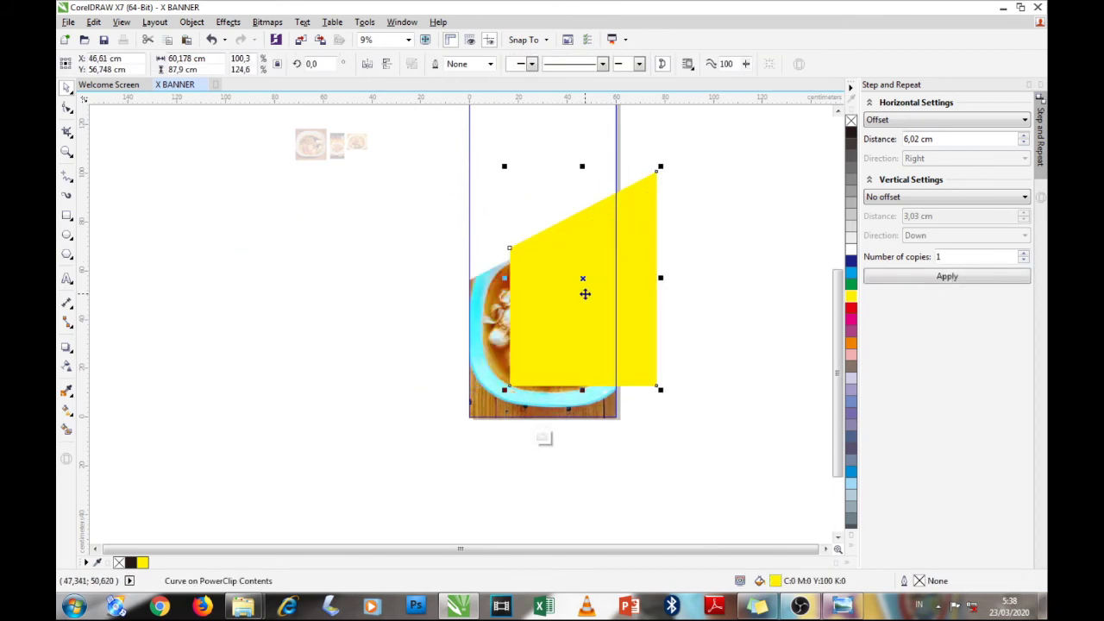
left_click_drag(585, 294, 559, 269)
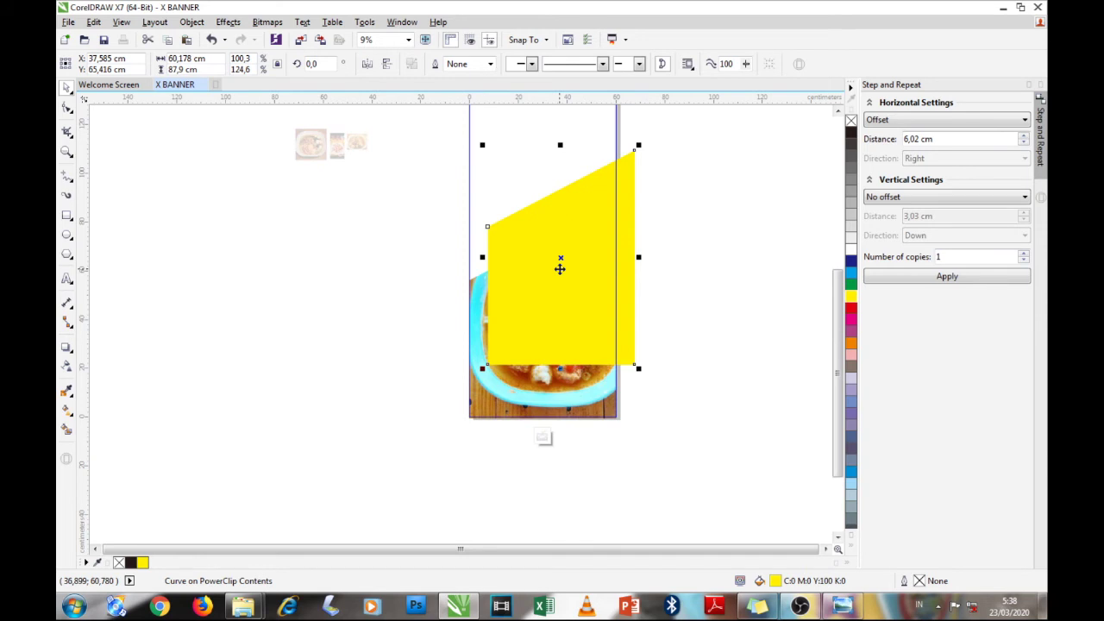
Compare the yellow shape in front of and behind the bowl photo, and leave it at the back
key("shift+Page_Down")
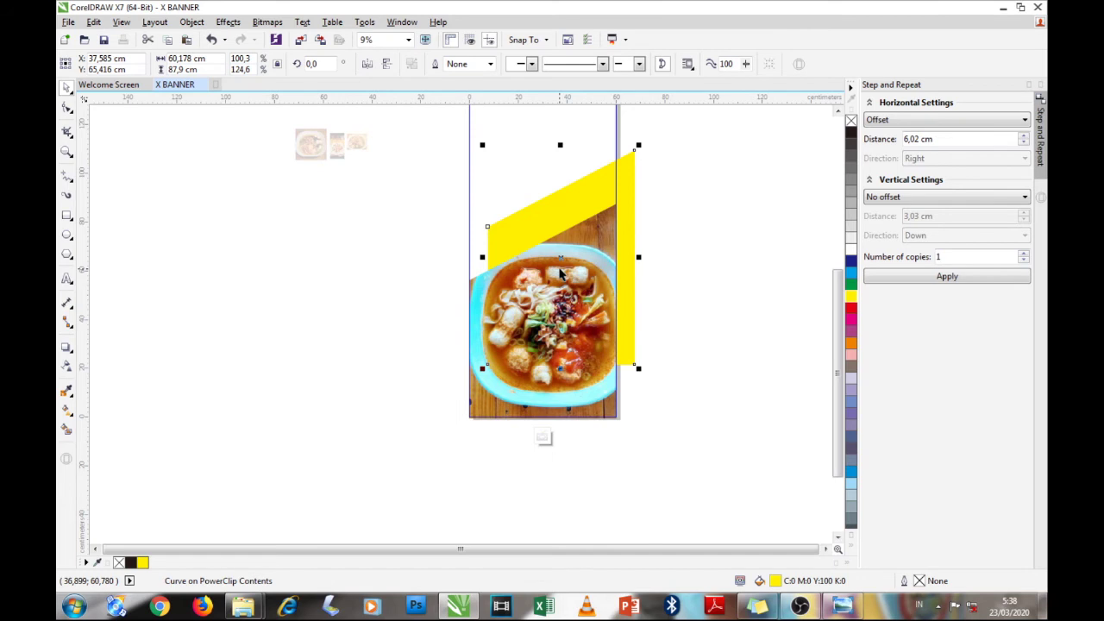
key("shift+Page_Up")
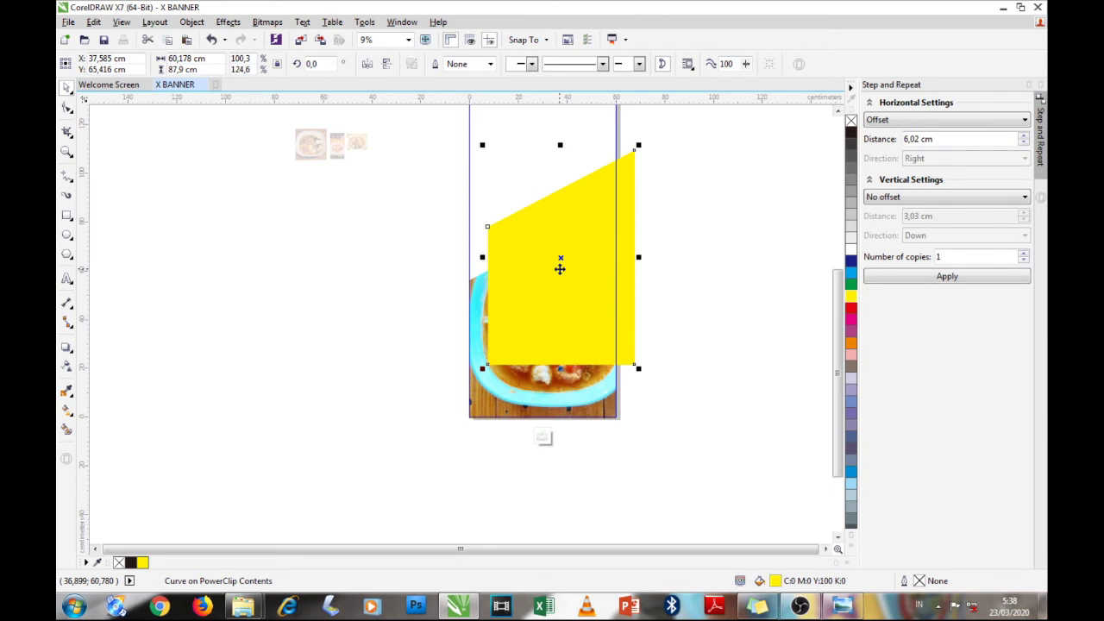
key("shift+Page_Down")
key("shift+Page_Up")
key("shift+Page_Down")
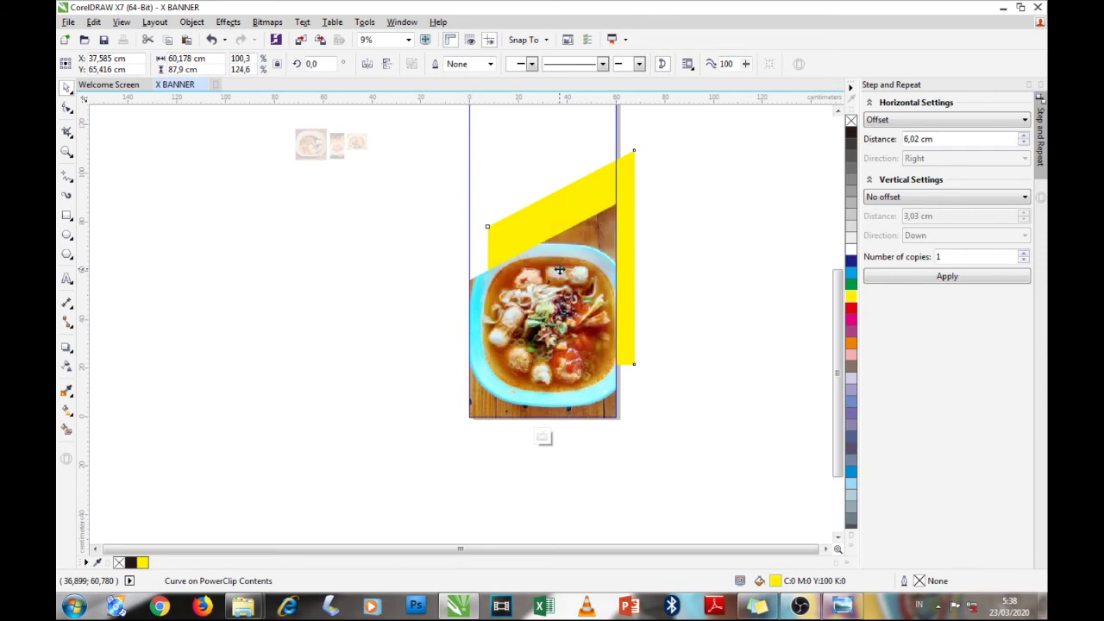
Shift the yellow shape so only a narrow strip shows along the photo's slanted upper edge
scroll(547, 242, "up", 2)
left_click_drag(547, 241, 580, 212)
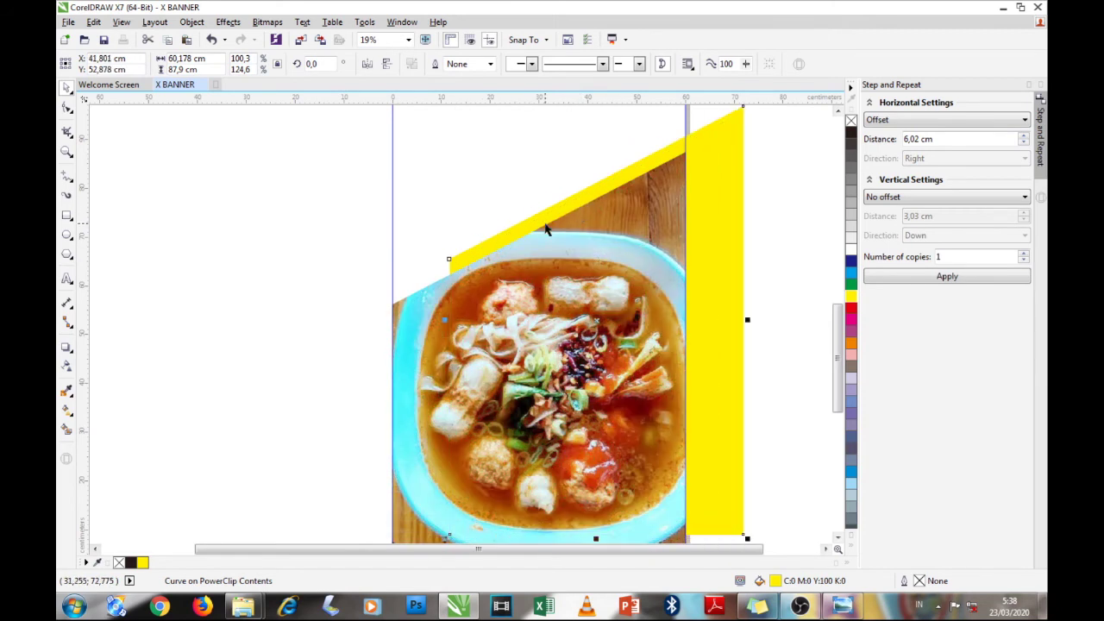
scroll(545, 222, "up", 1)
scroll(544, 222, "down", 3)
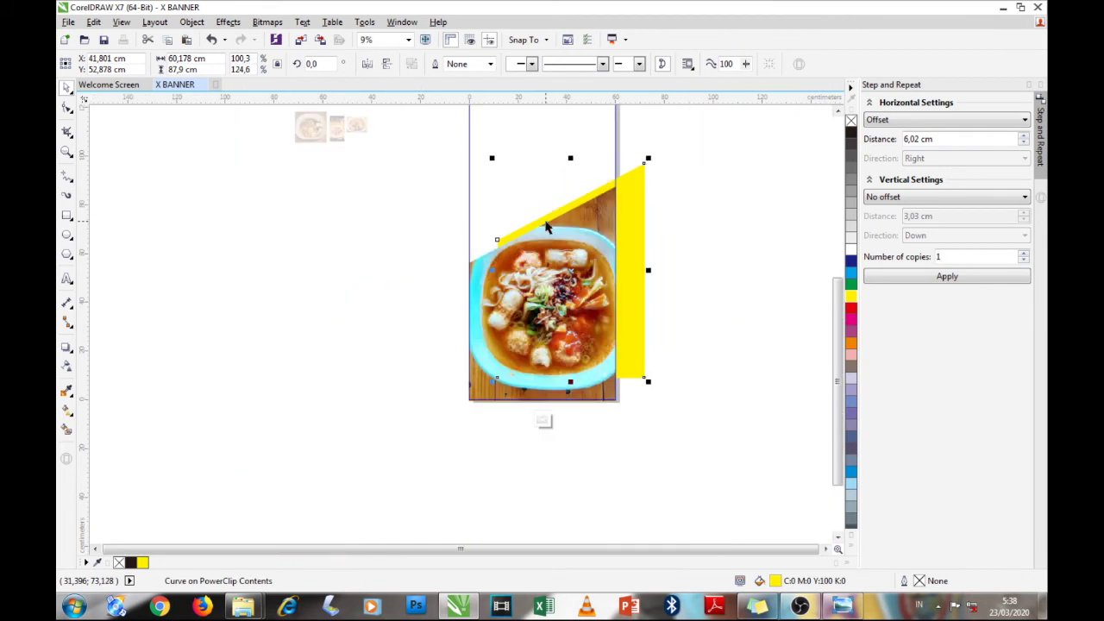
scroll(544, 221, "up", 3)
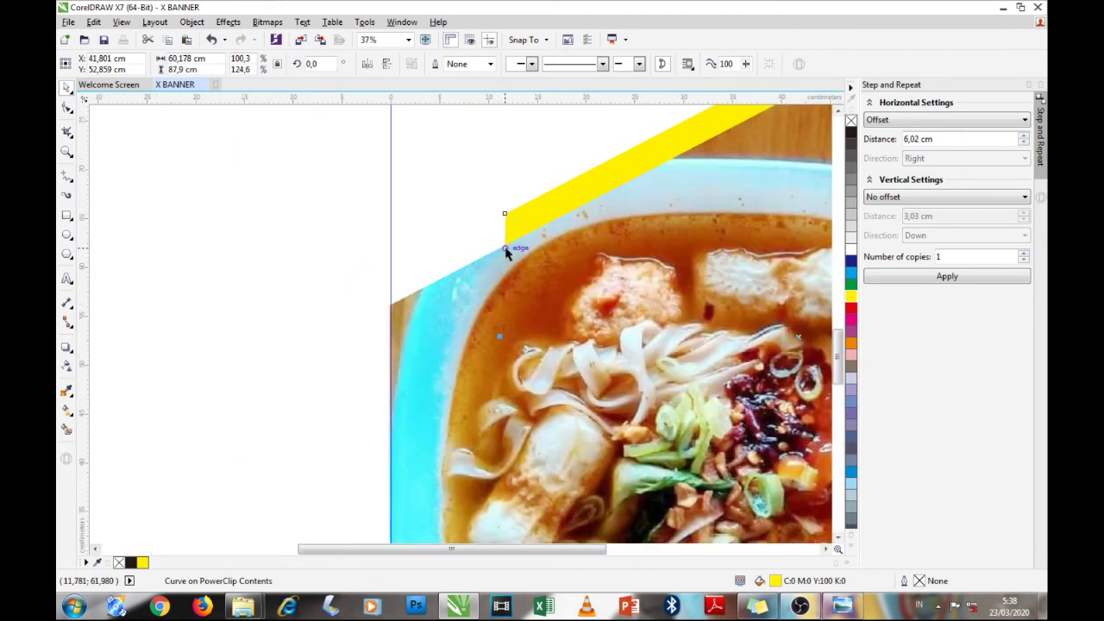
left_click(66, 176)
left_click(349, 288)
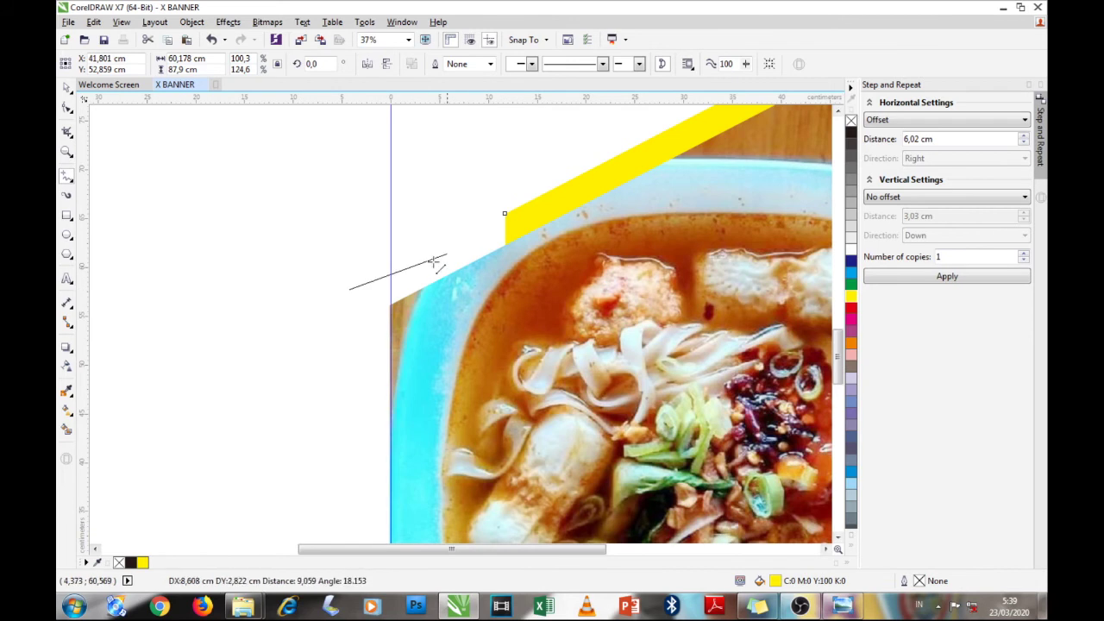
left_click(581, 164)
key("Delete")
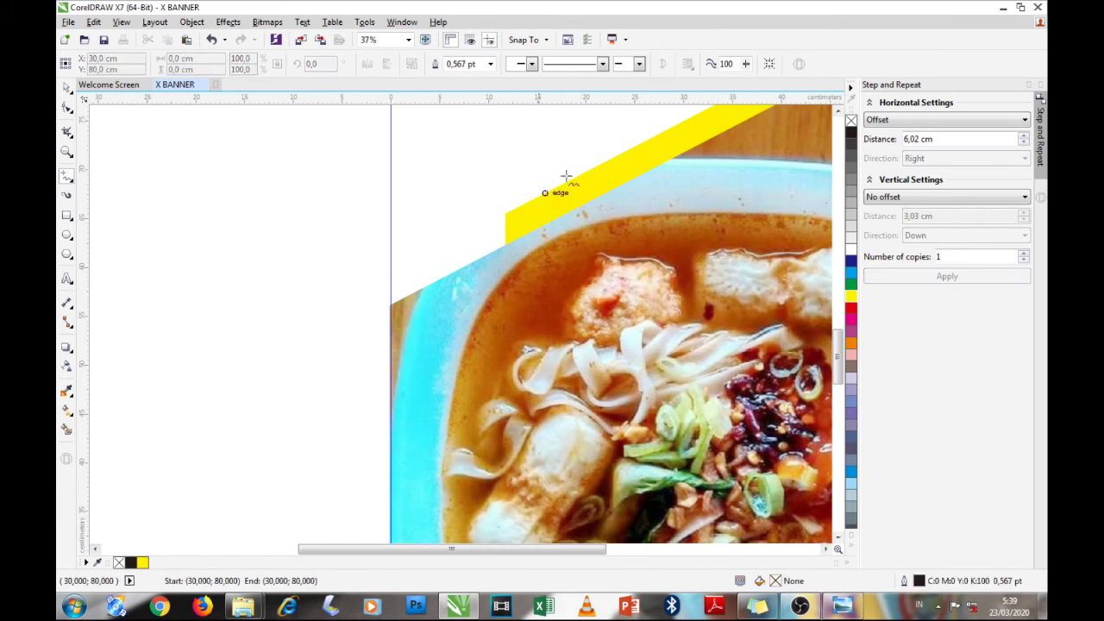
left_click(66, 89)
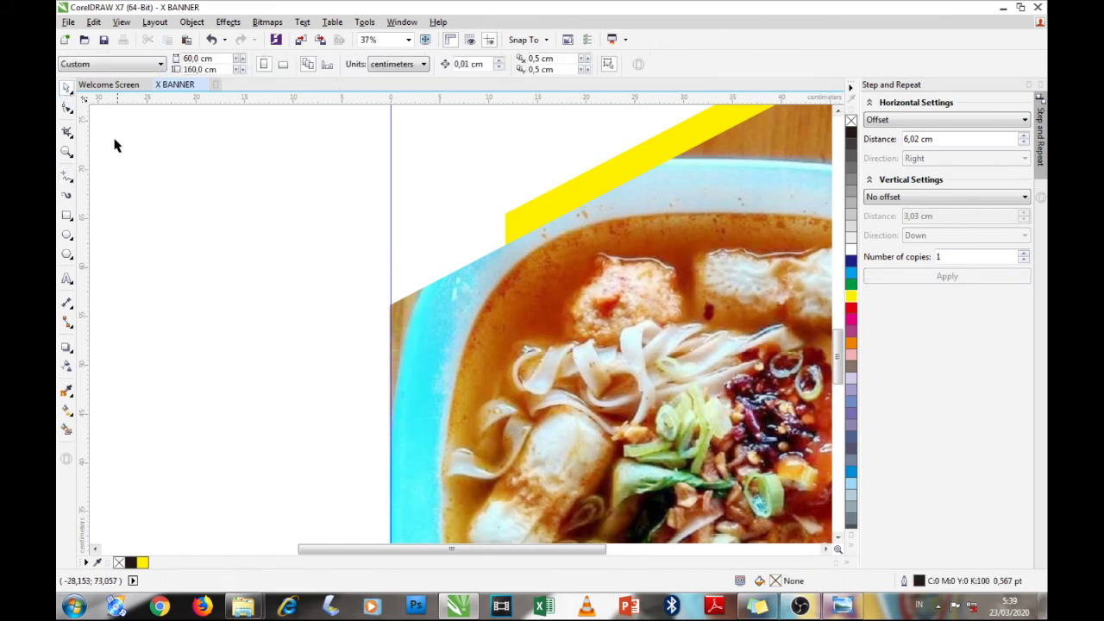
right_click(73, 185)
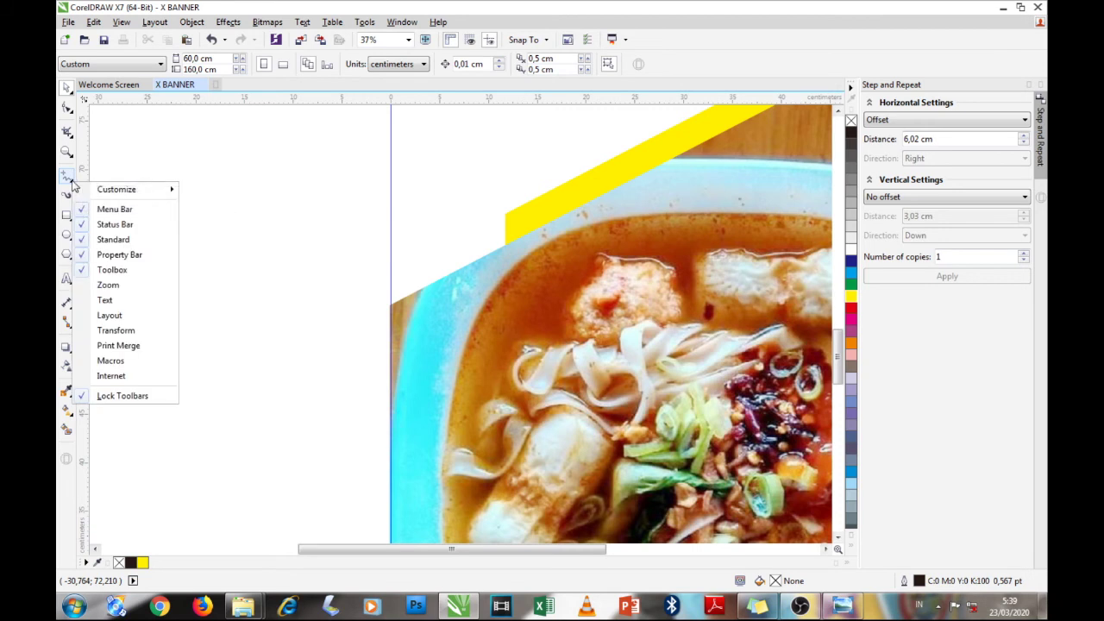
left_click(73, 185)
left_click(70, 184)
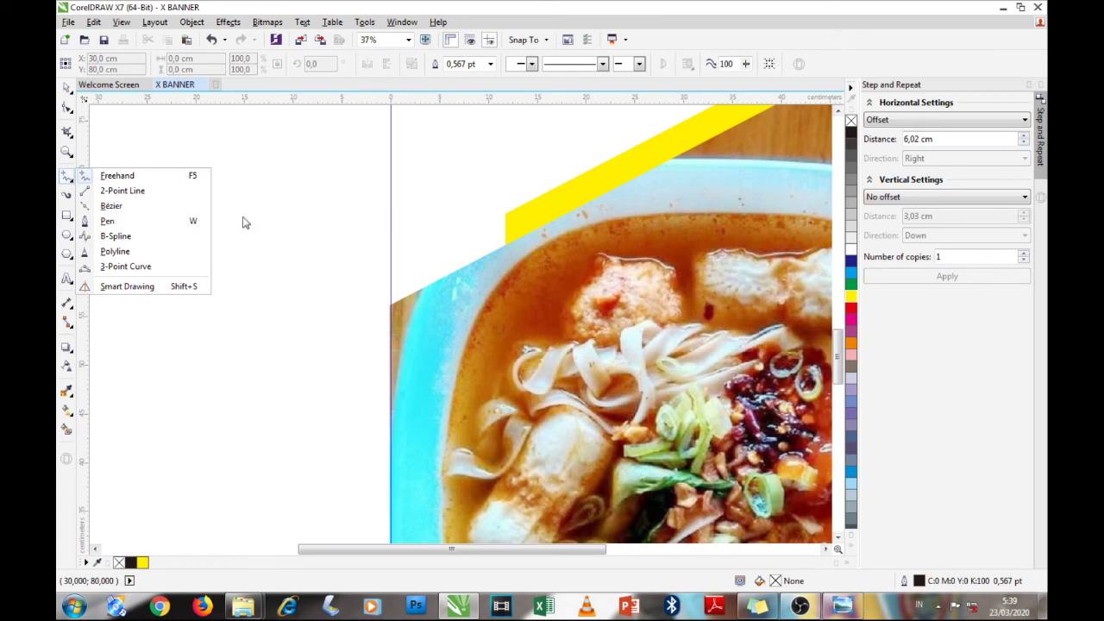
left_click(126, 180)
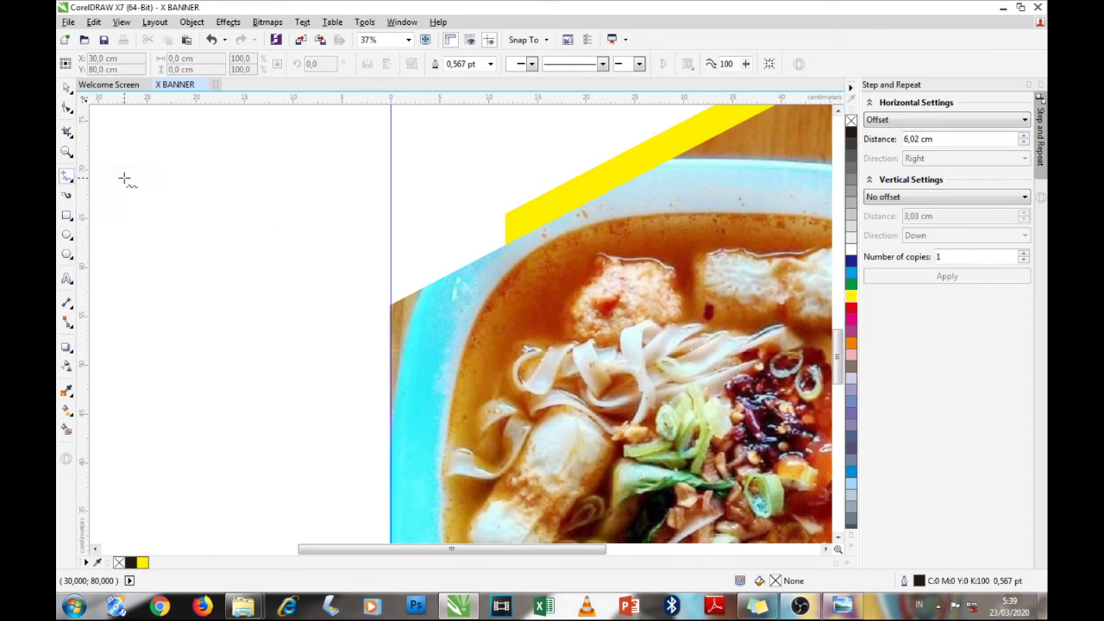
left_click(176, 170)
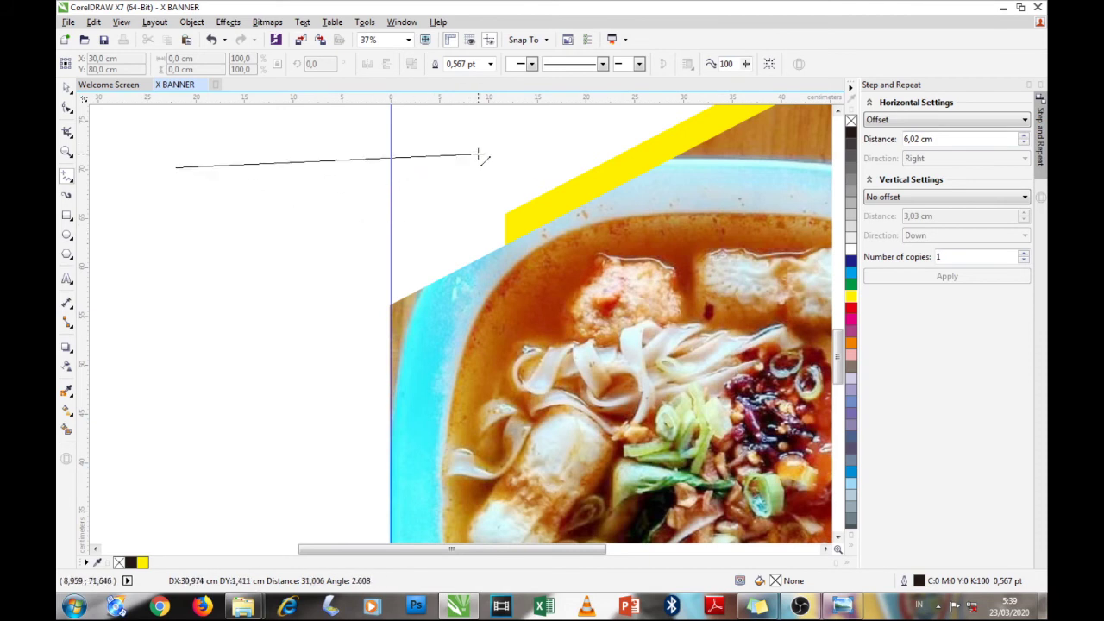
left_click(355, 164)
key("Delete")
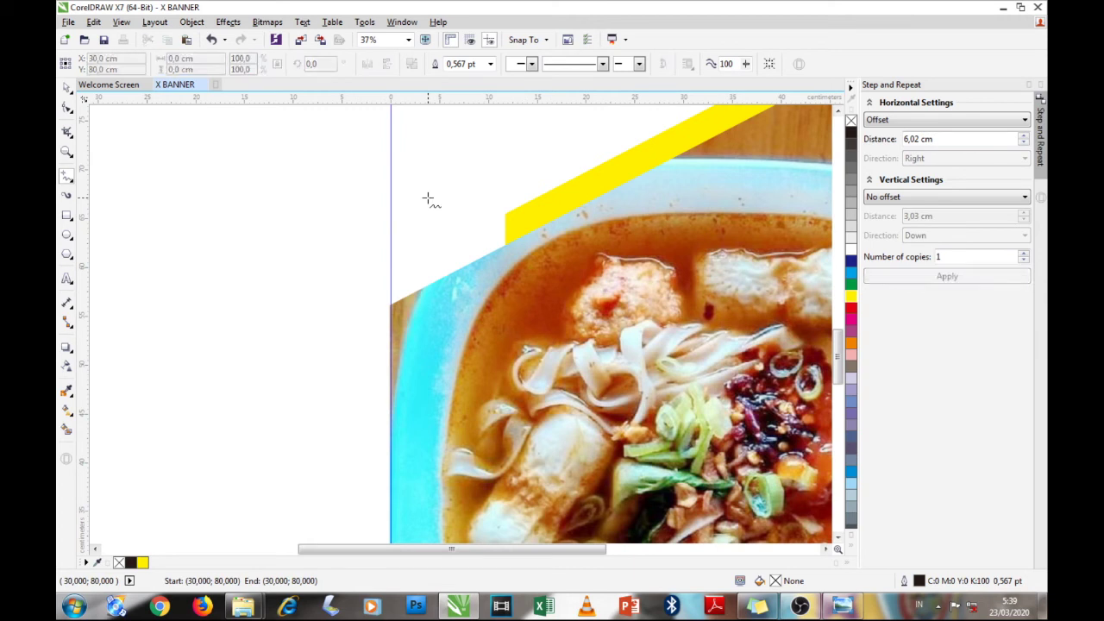
Draw a straight line spanning about 17.6 by 9 cm and place it just above the lower-left part of the photo's slanted edge
left_click(377, 283)
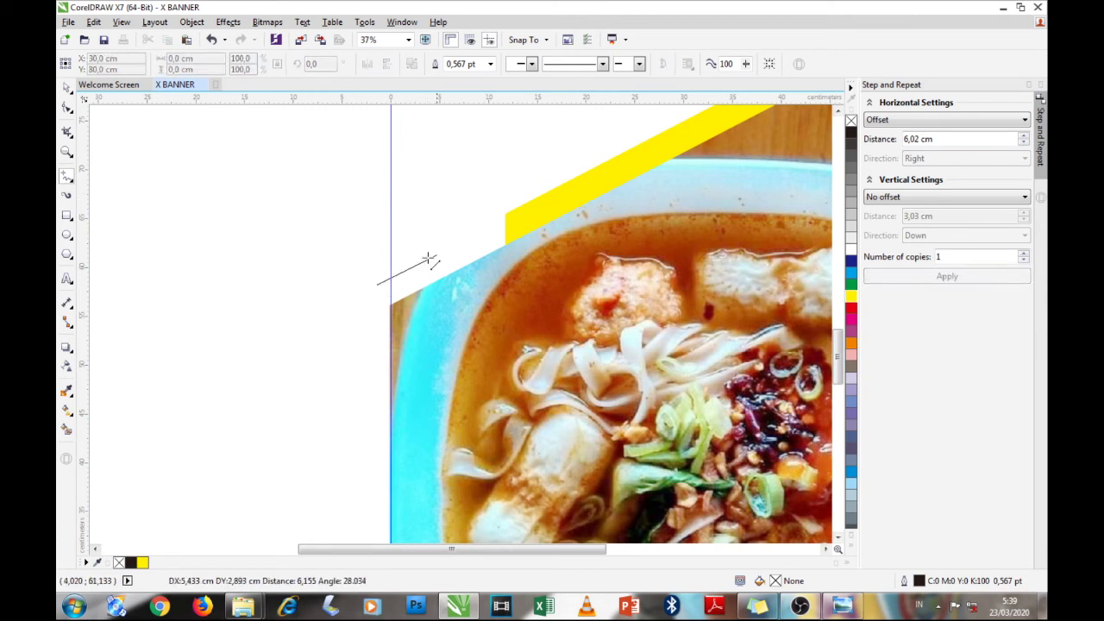
left_click(549, 198)
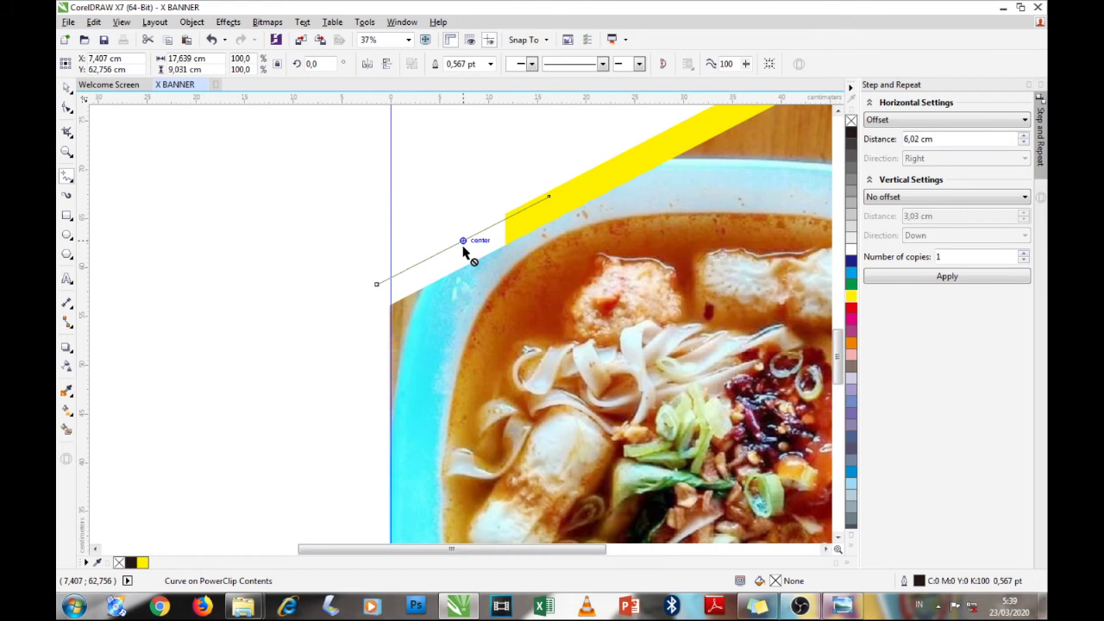
left_click_drag(464, 250, 464, 249)
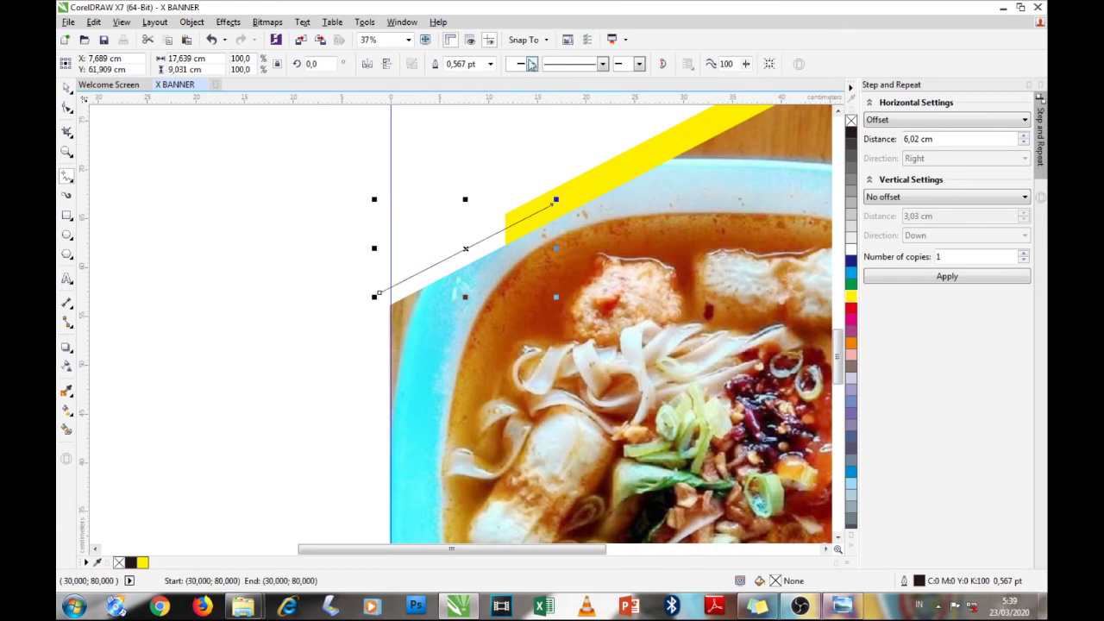
Set the slanted line's outline width to 12 pt
left_click(491, 66)
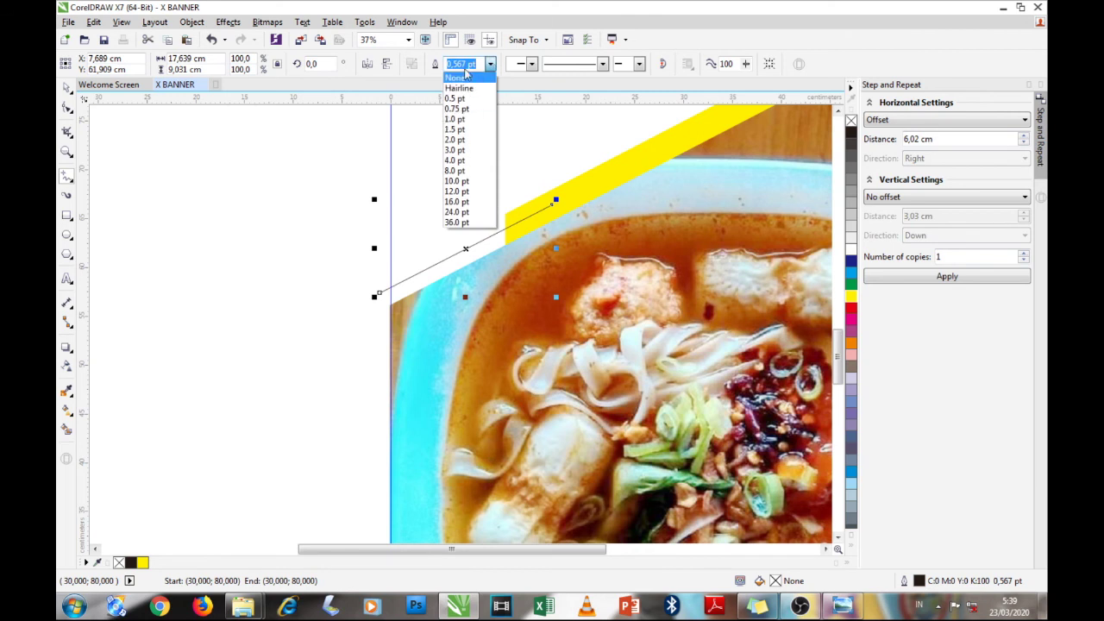
left_click(392, 125)
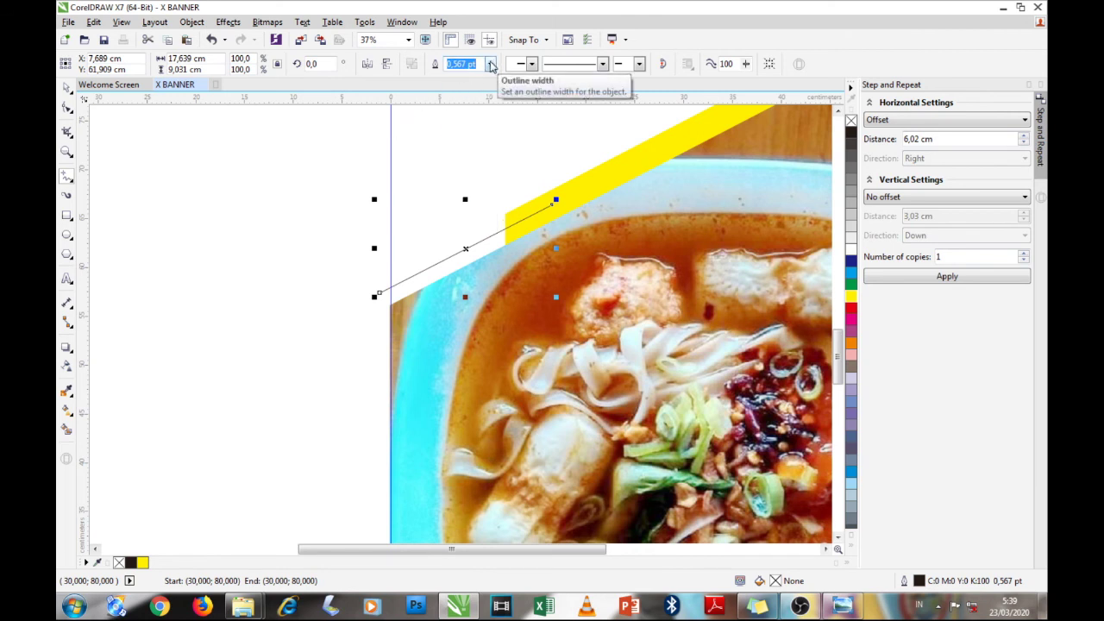
left_click(491, 66)
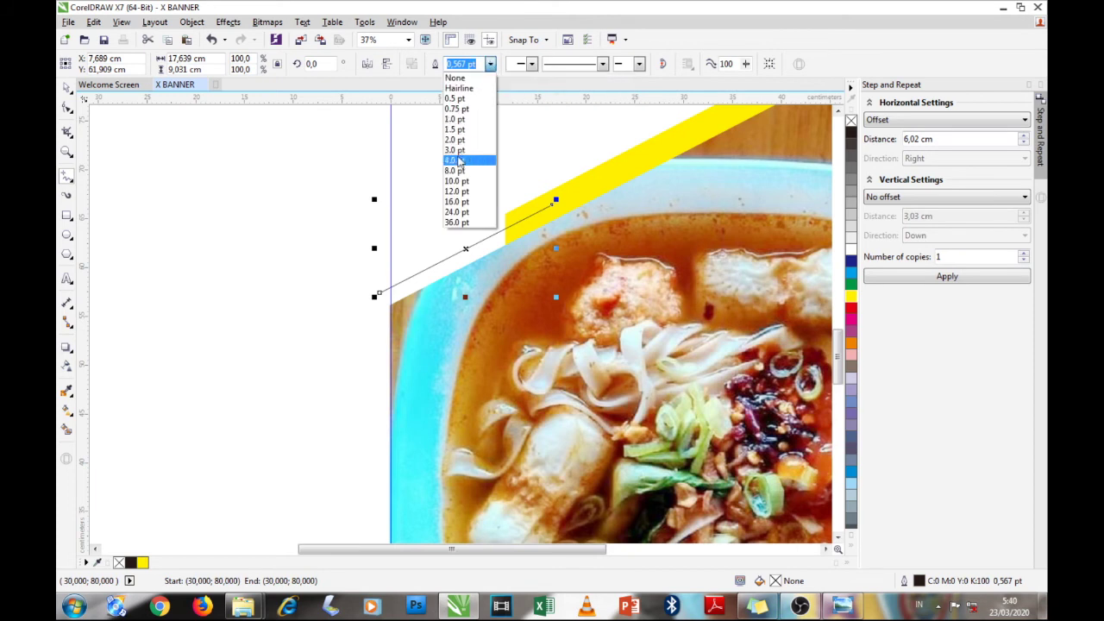
left_click(456, 164)
left_click(491, 64)
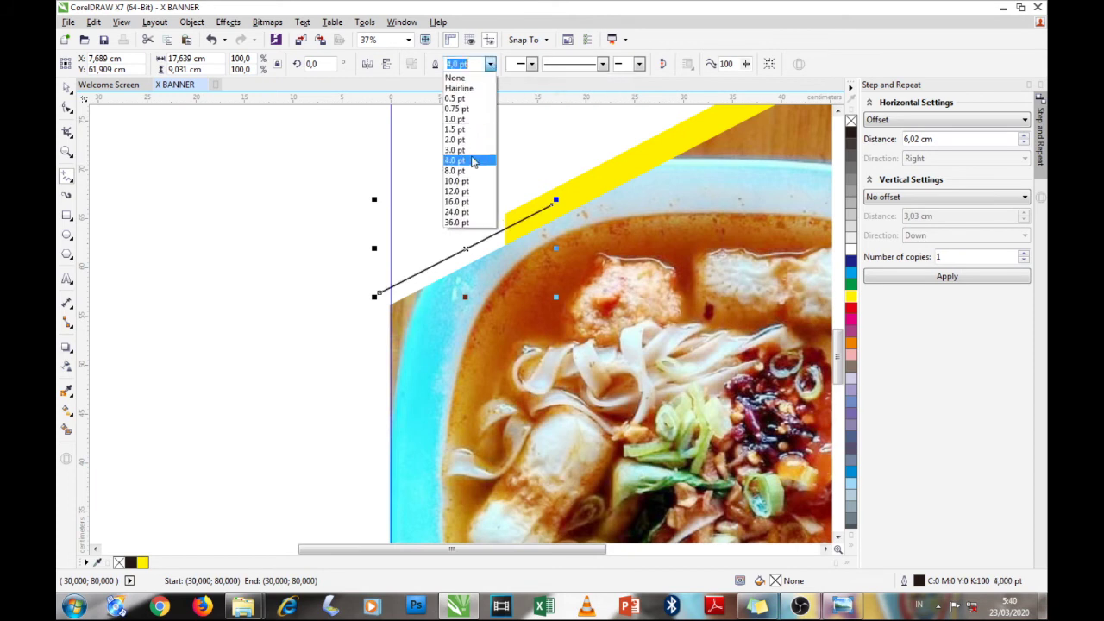
left_click(466, 183)
left_click(490, 64)
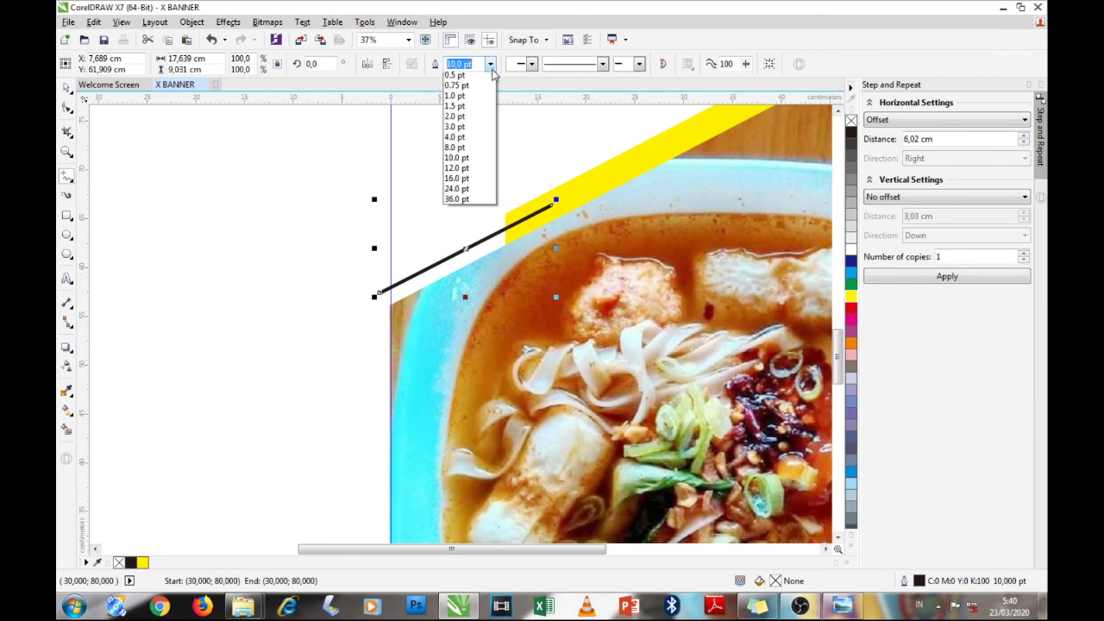
left_click(472, 182)
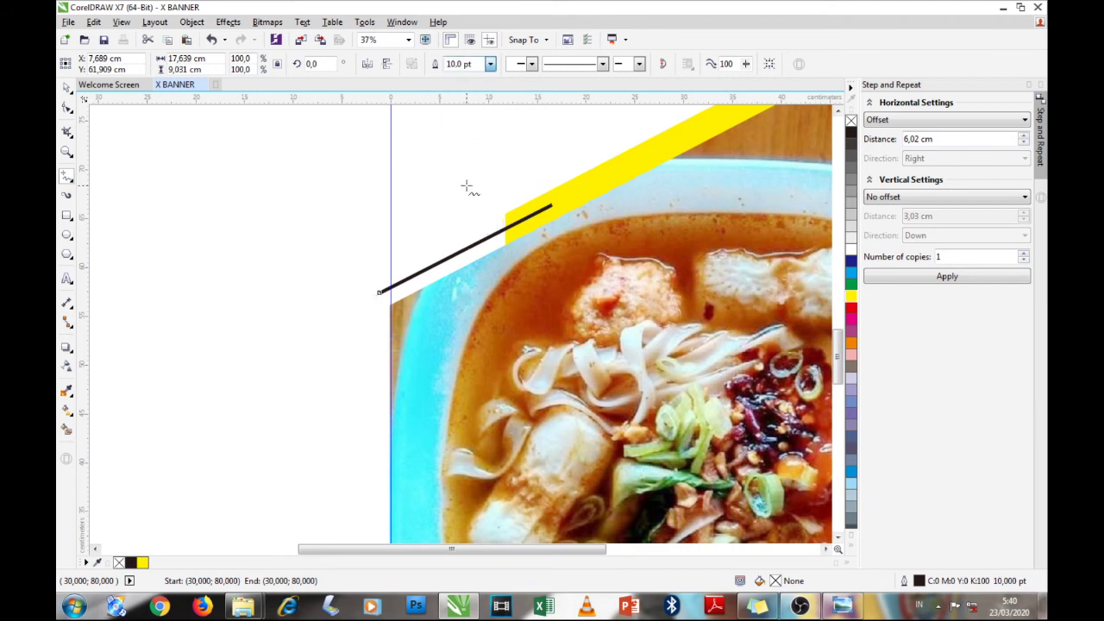
left_click(489, 65)
left_click(474, 192)
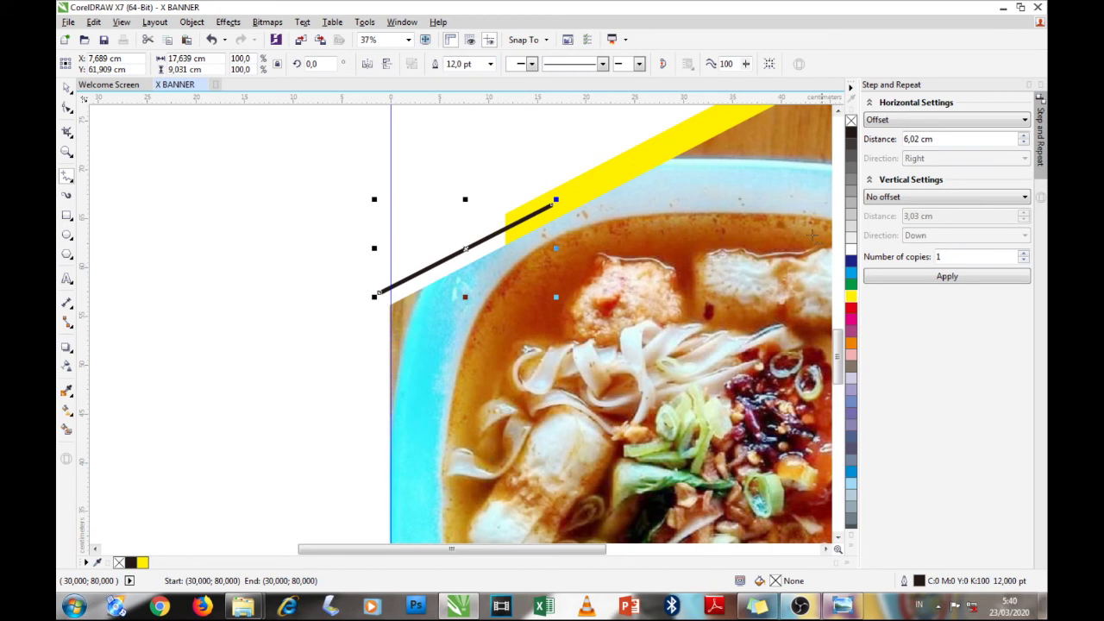
Colour the slanted line white and send it back one level in the stacking order
right_click(850, 250)
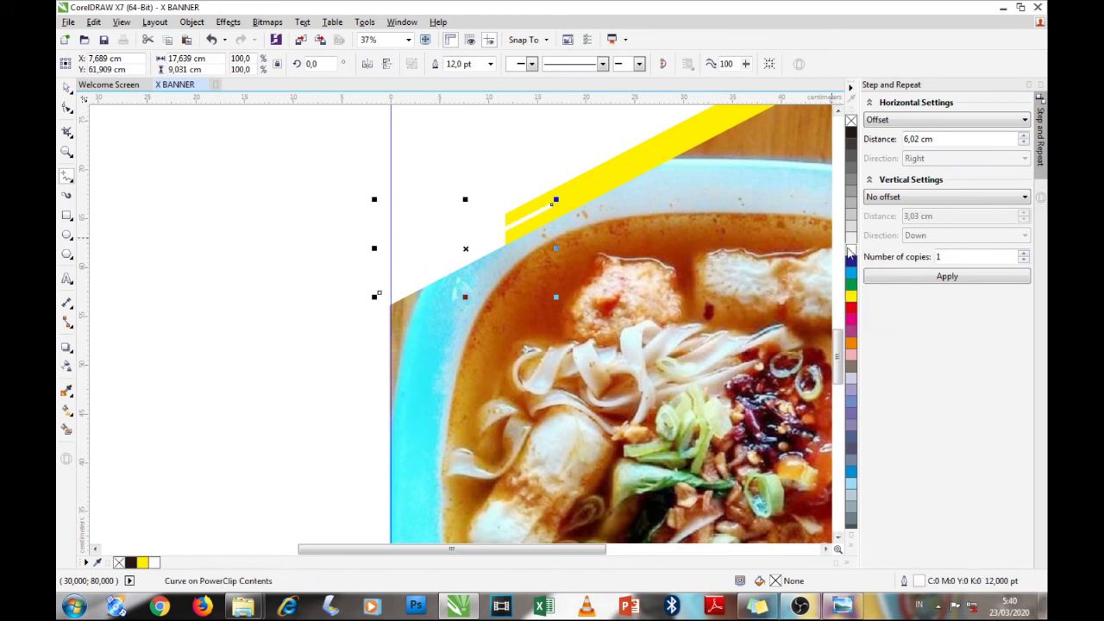
key("ctrl+z")
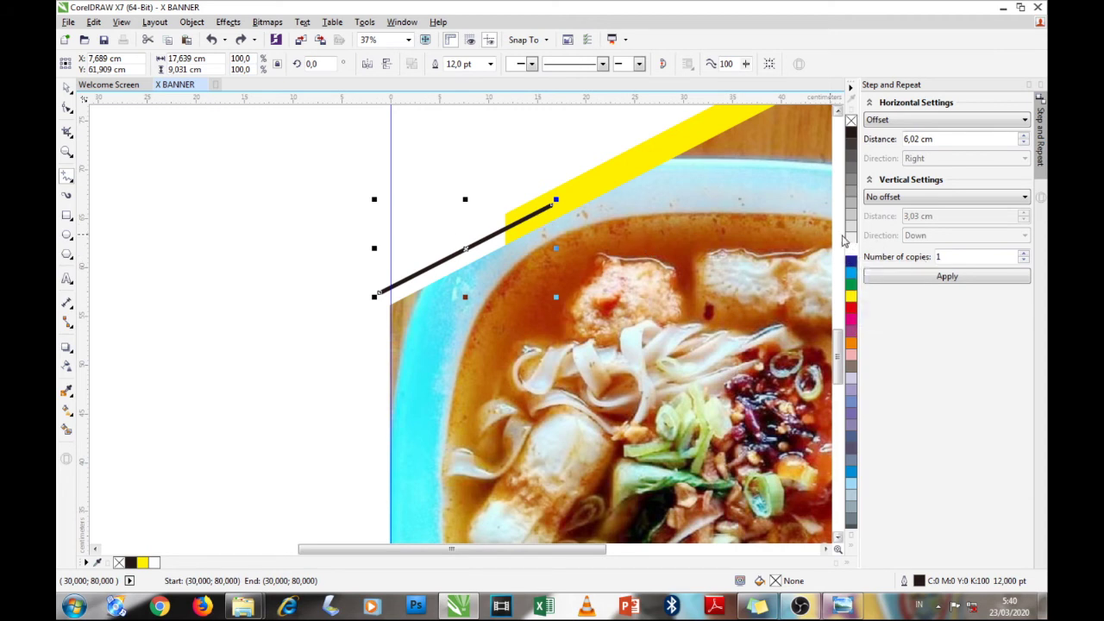
left_click(465, 250)
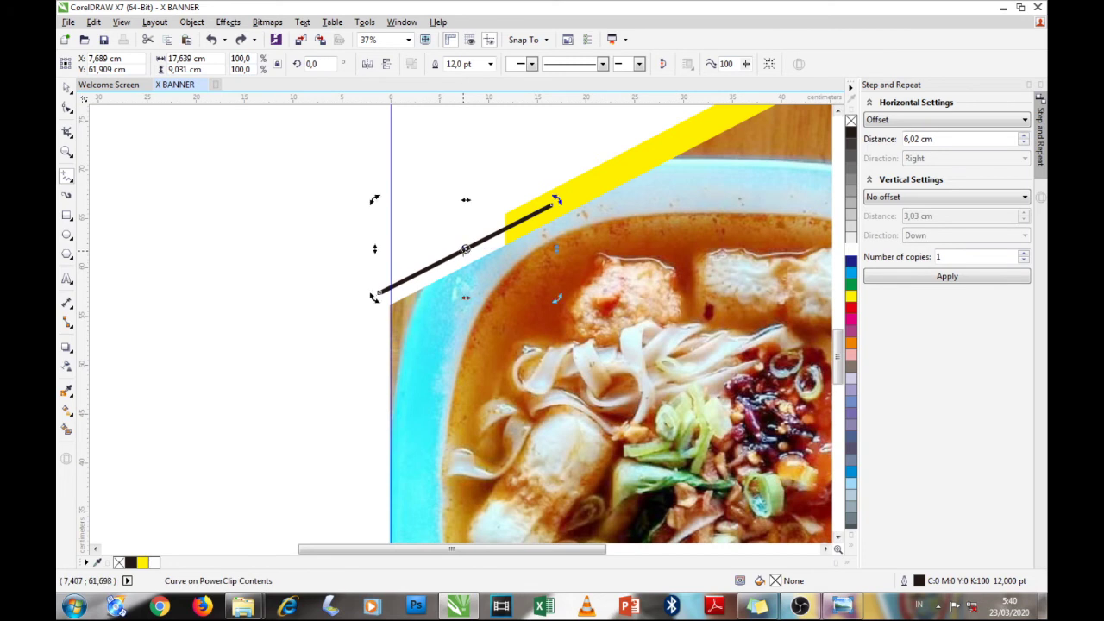
right_click(850, 250)
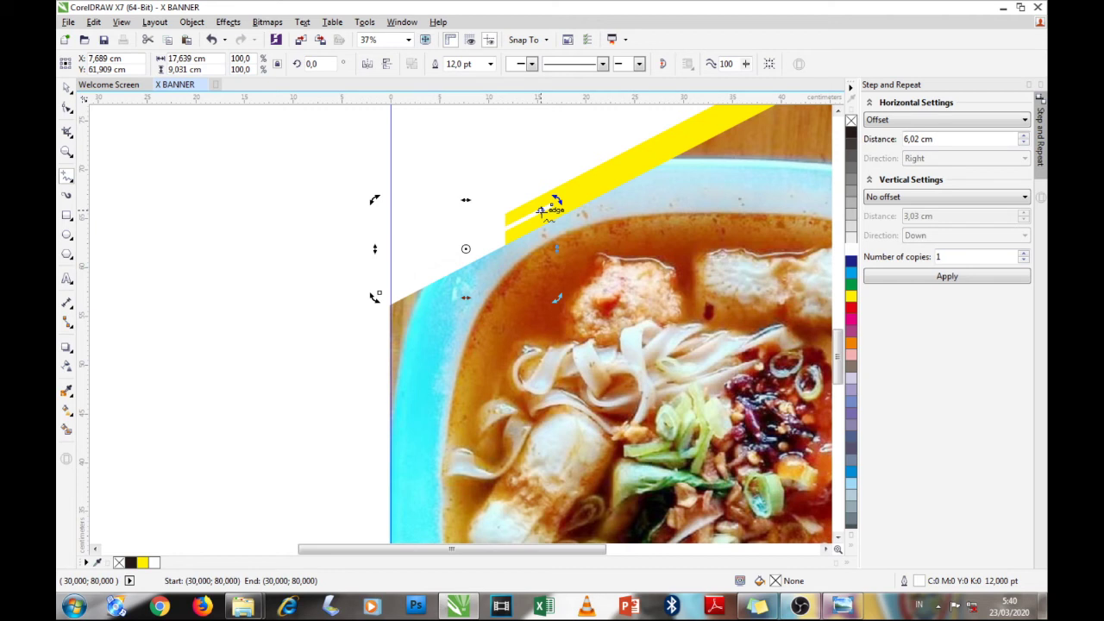
key("ctrl+Page_Down")
Finish editing the banner's PowerClip contents and deselect the banner
scroll(541, 210, "down", 3)
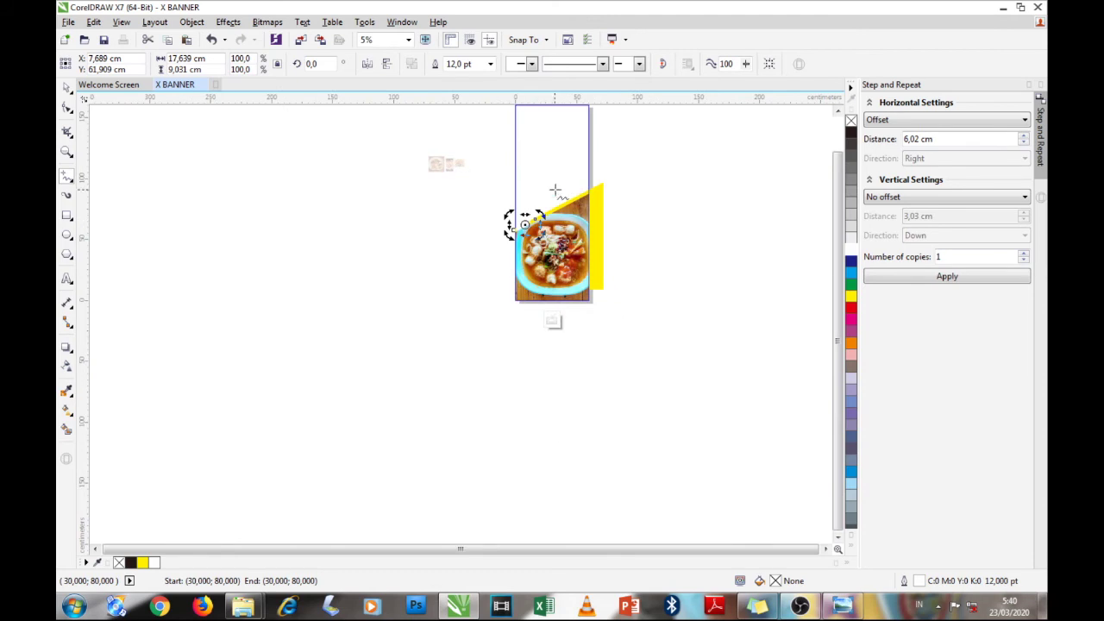
scroll(556, 188, "up", 2)
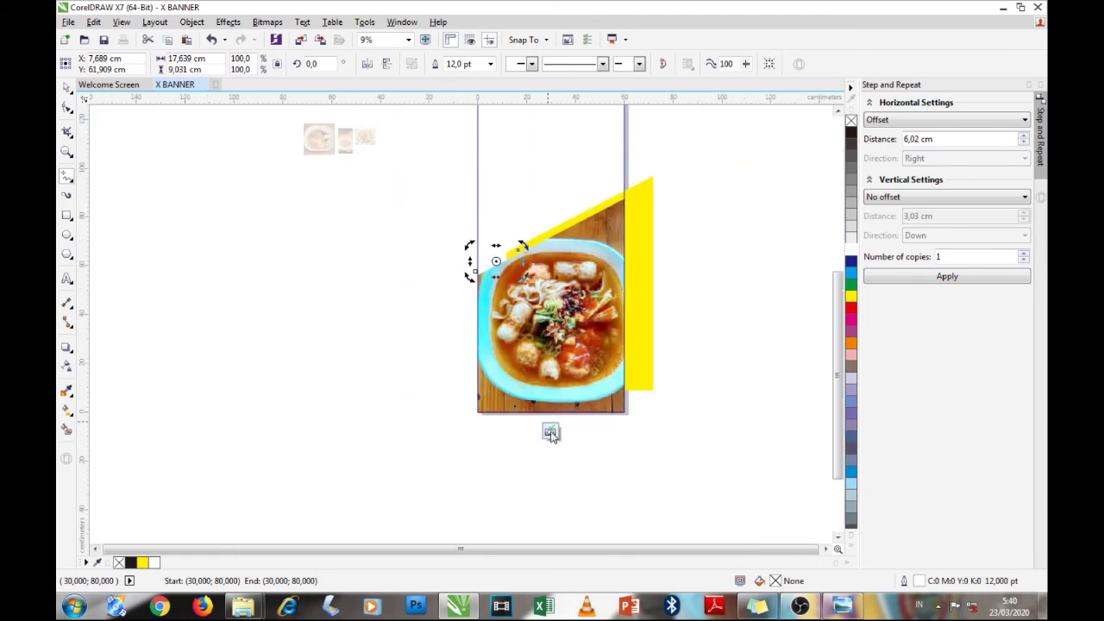
left_click(550, 433)
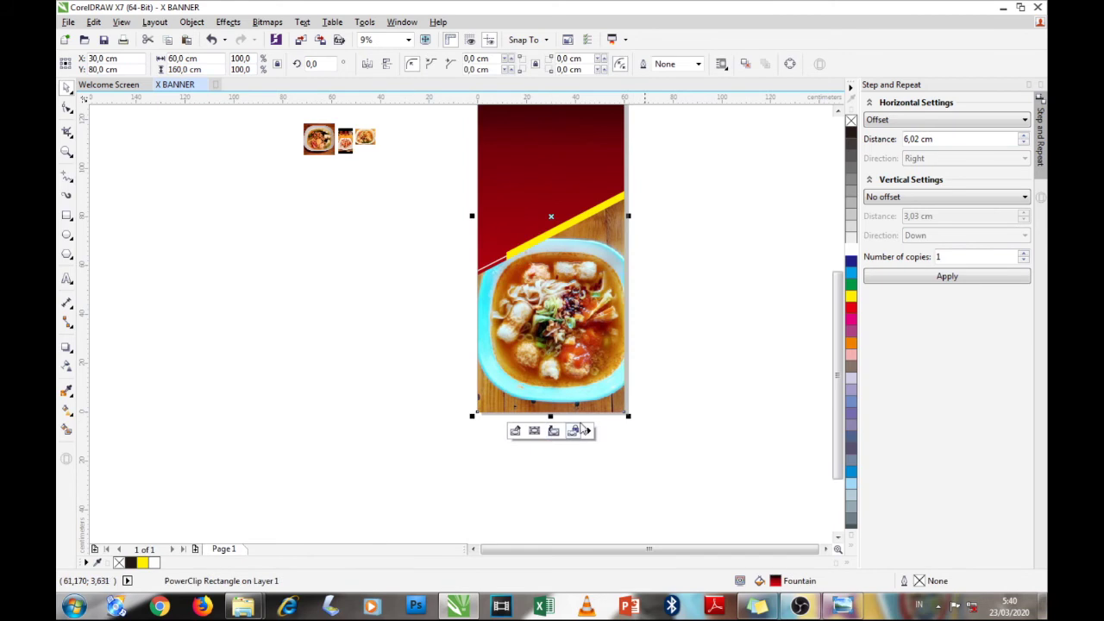
left_click(706, 369)
Examine the banner's yellow strip and white line, and the three small food photos beside the page
scroll(706, 369, "down", 2)
scroll(682, 316, "up", 2)
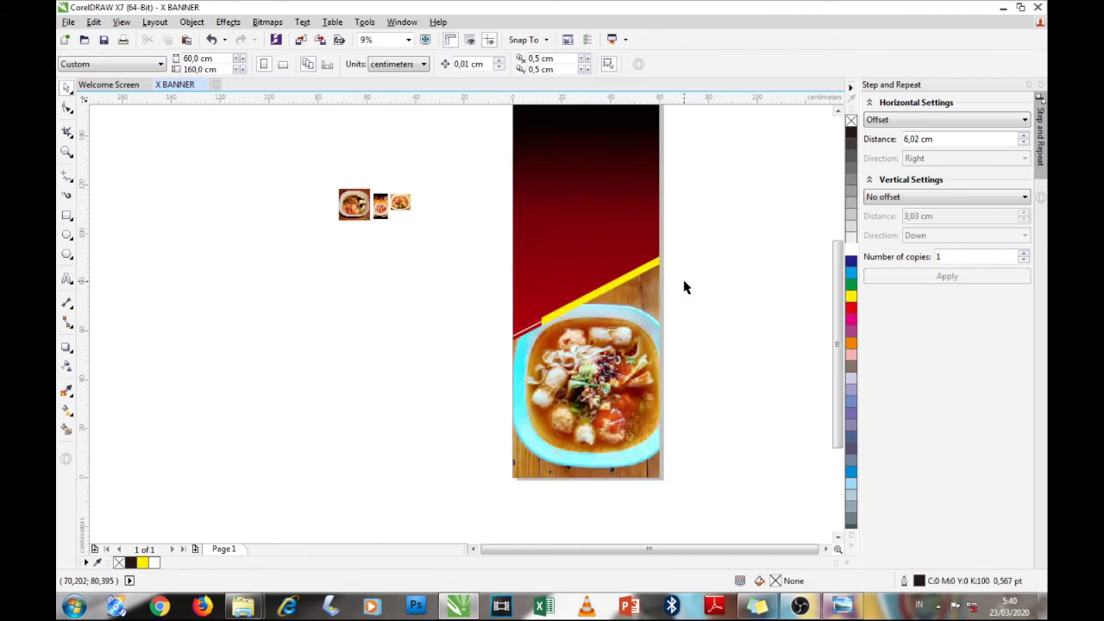
scroll(672, 292, "up", 2)
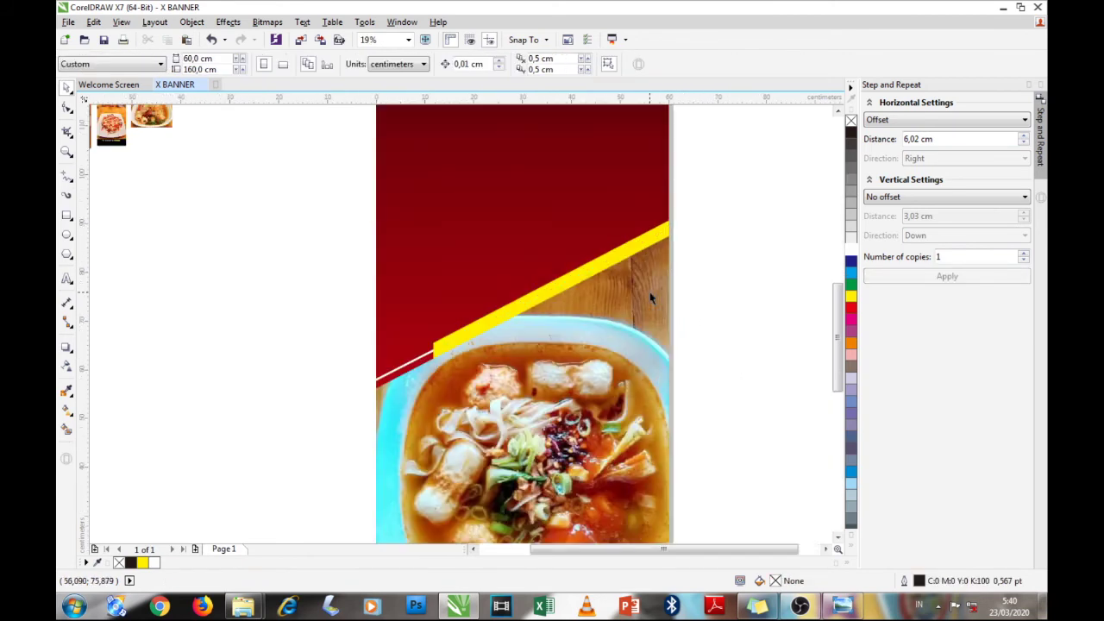
scroll(659, 298, "down", 2)
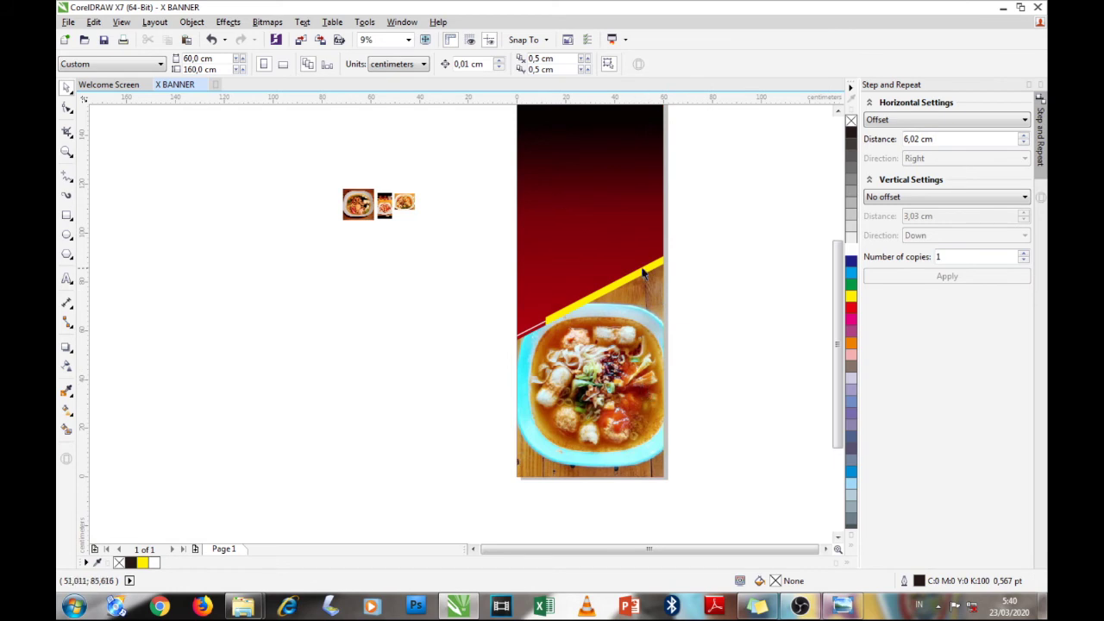
left_click(598, 221)
scroll(614, 225, "down", 2)
scroll(634, 149, "up", 2)
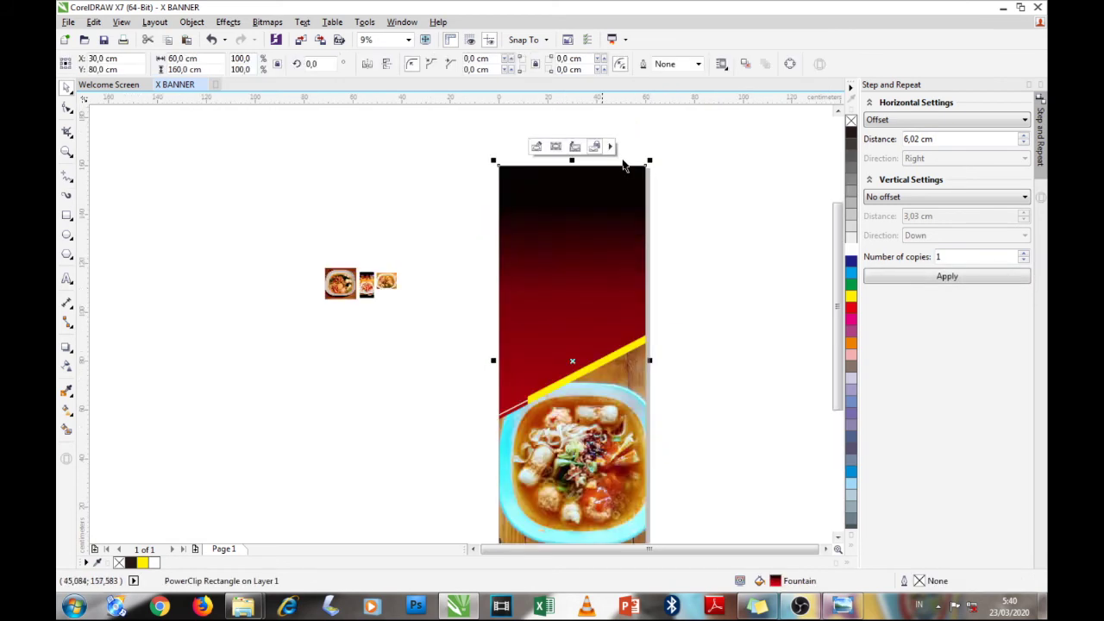
left_click_drag(307, 252, 432, 311)
scroll(506, 411, "up", 1)
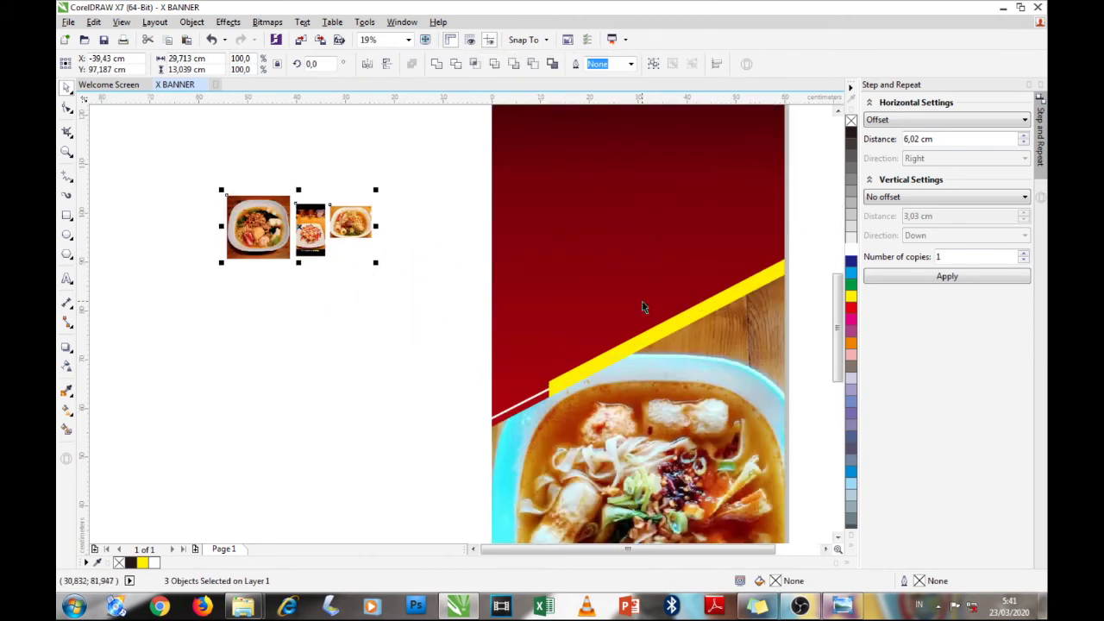
Draw a near-circular ellipse of about 29.6 by 28.5 cm overlapping the banner's left edge, above the bowl photo
left_click(71, 234)
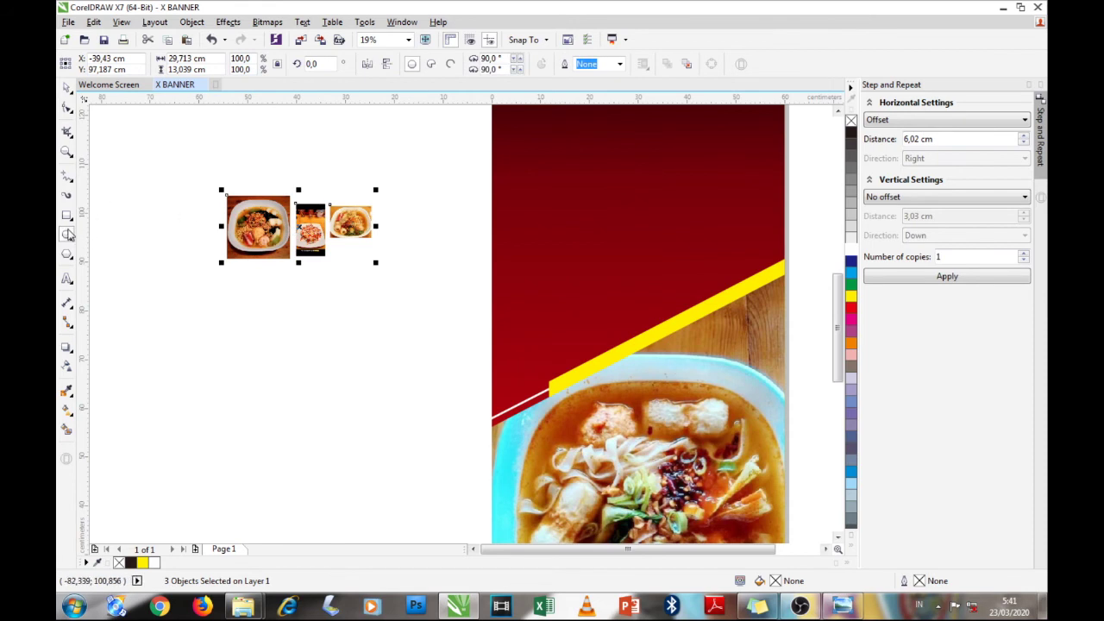
left_click_drag(504, 217, 652, 359)
left_click_drag(577, 286, 545, 317)
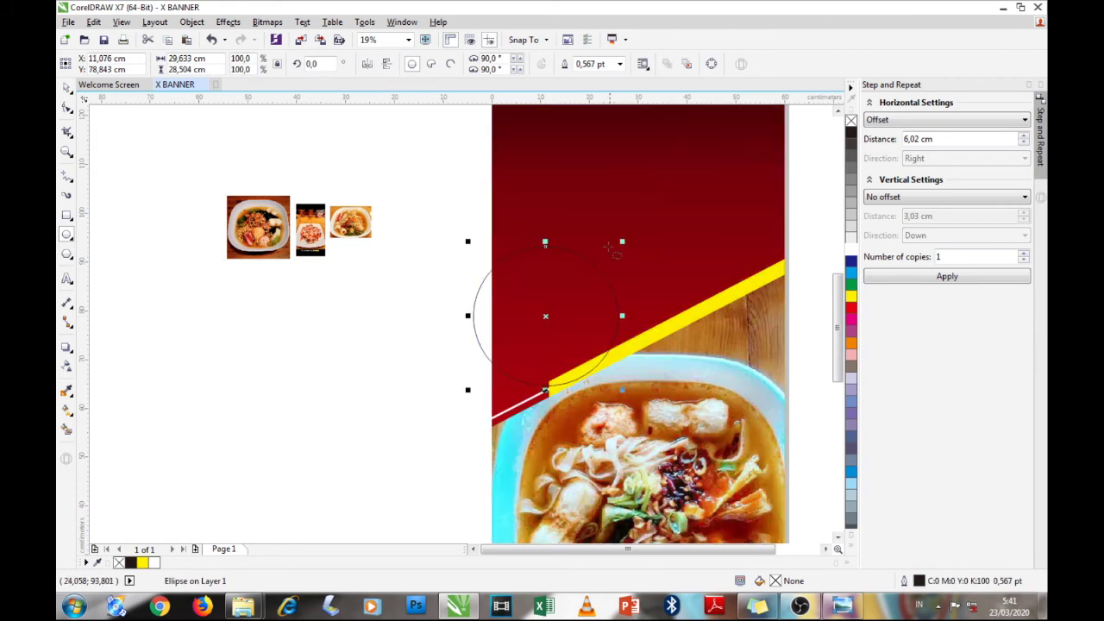
Set the ellipse's outline width to 24 pt
left_click(619, 64)
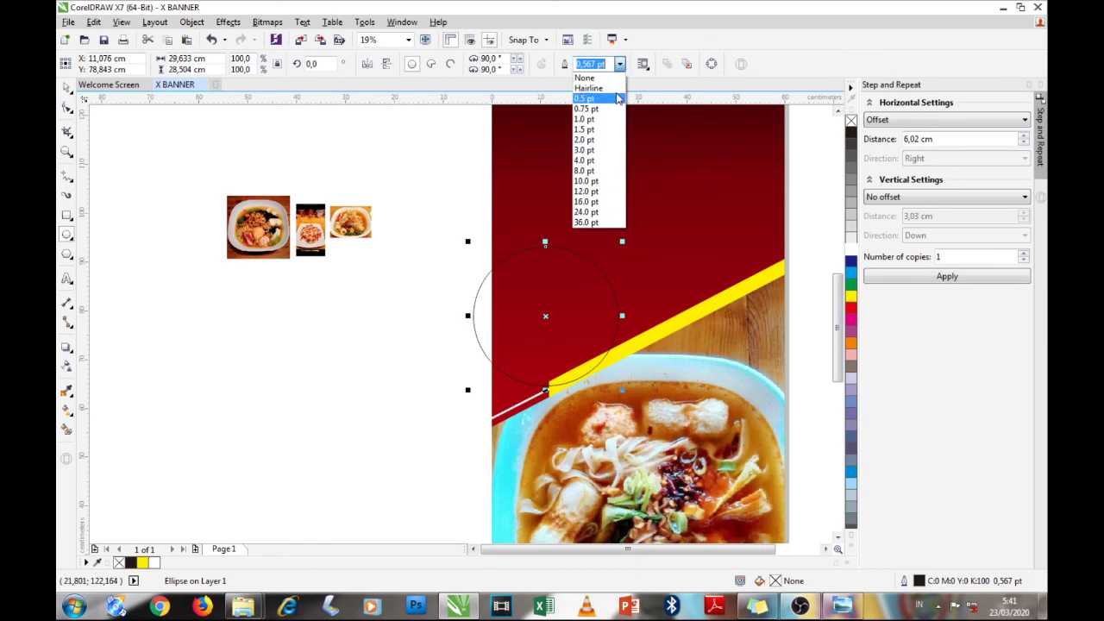
left_click(592, 162)
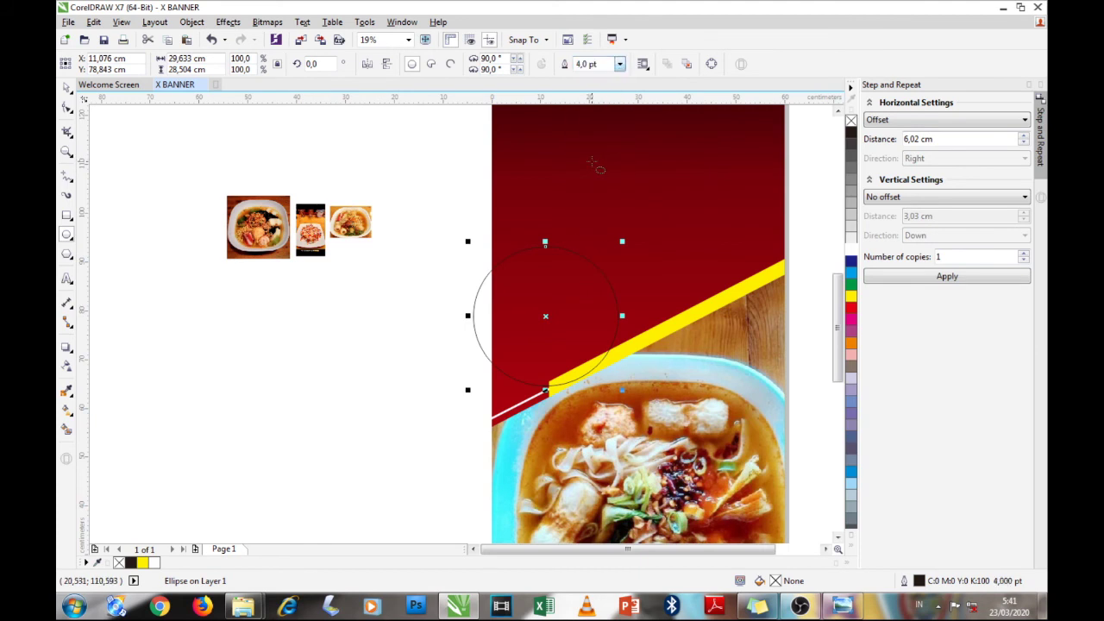
left_click(619, 64)
left_click(602, 211)
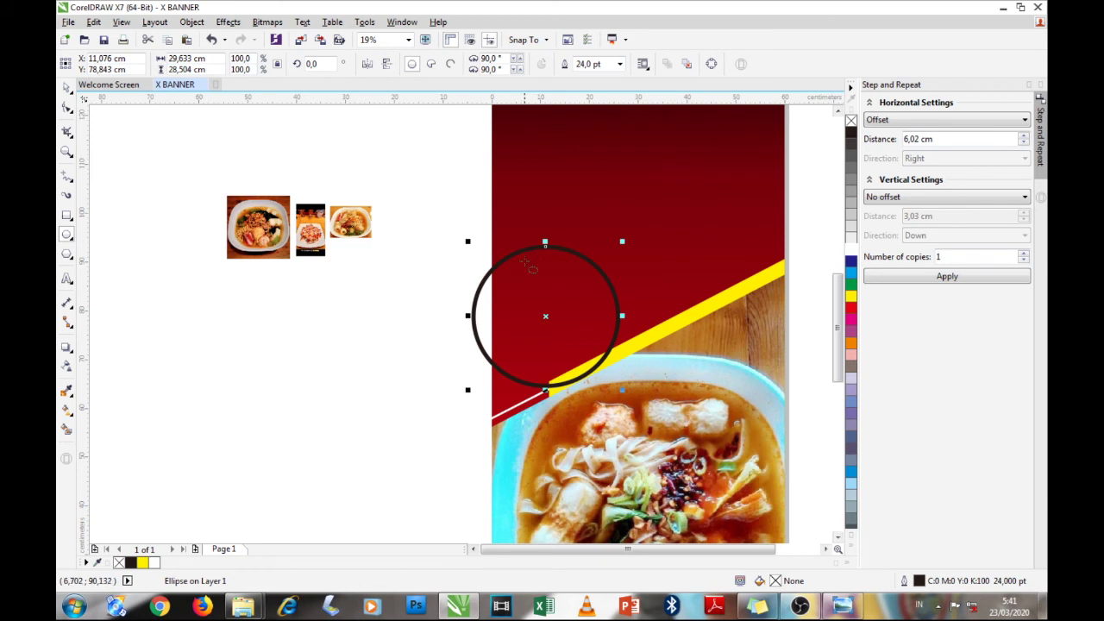
Enlarge the ellipse to about 31.9 by 30.7 cm over the banner's left edge and give it a white outline
left_click_drag(544, 316, 556, 314)
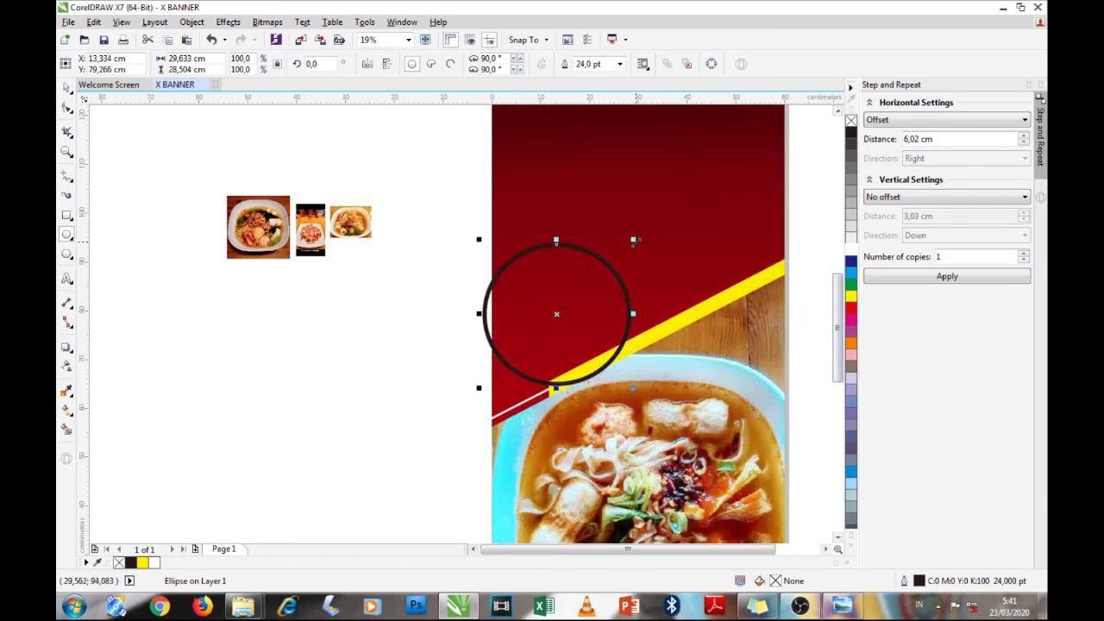
left_click_drag(634, 240, 645, 228)
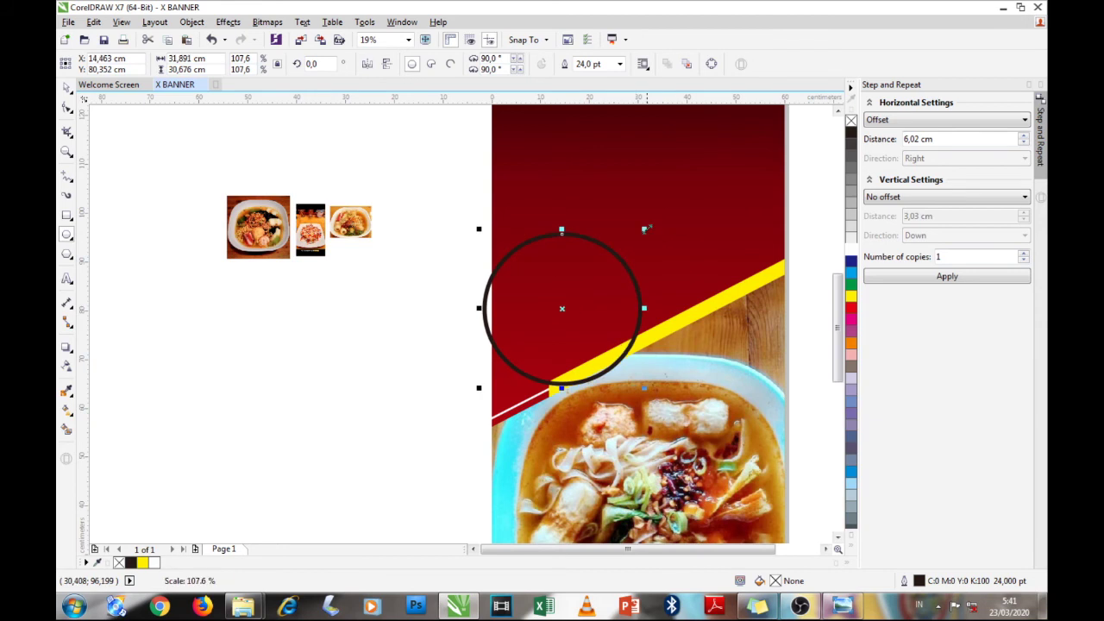
right_click(852, 252)
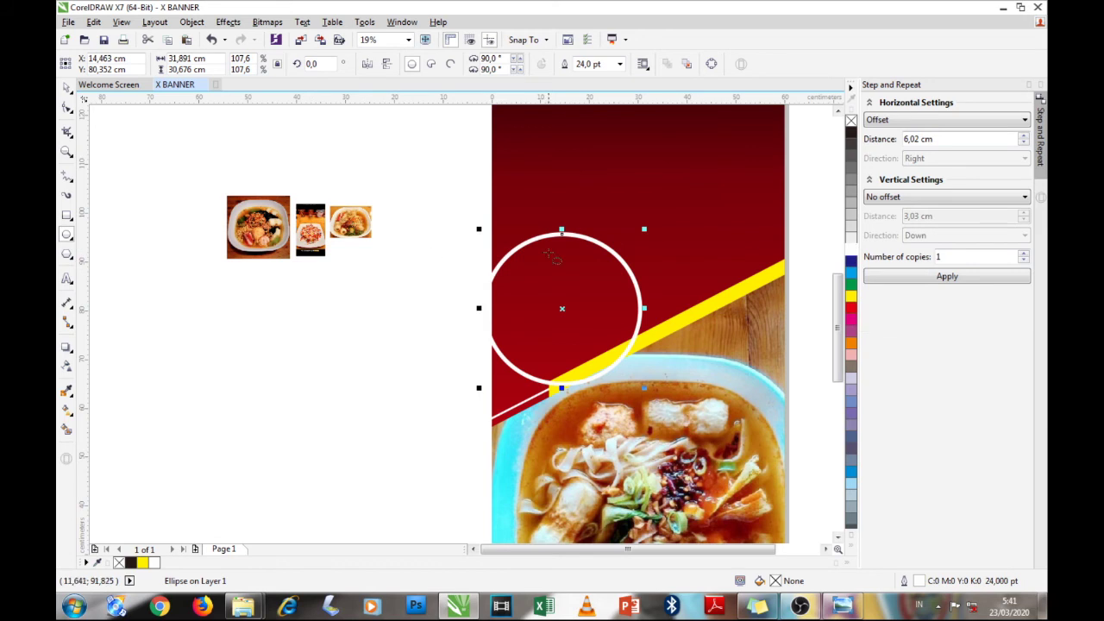
left_click_drag(562, 308, 552, 298)
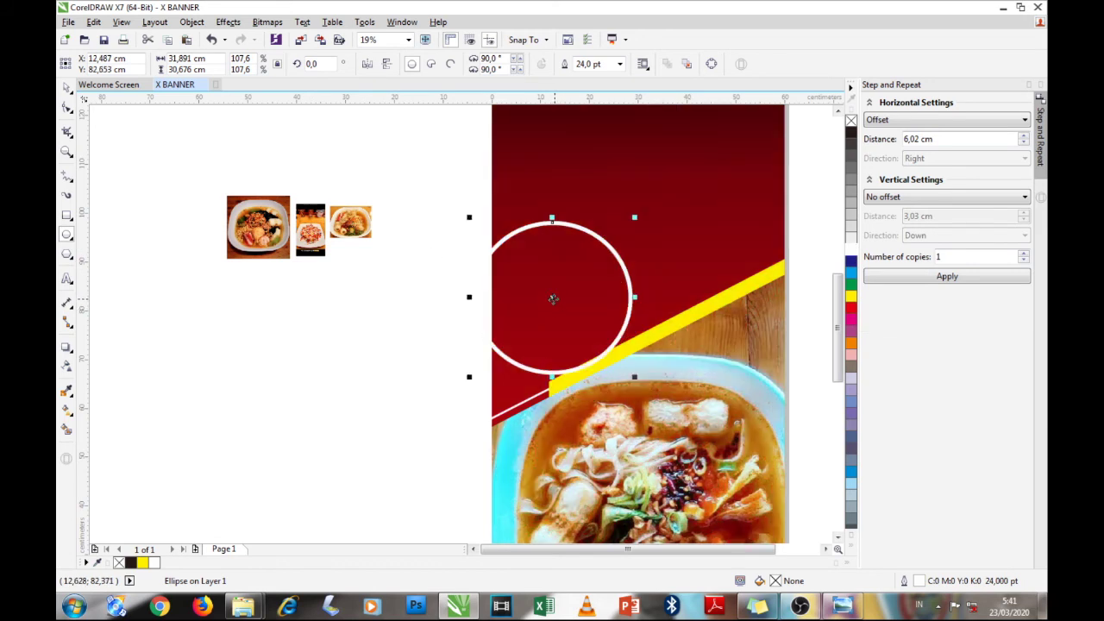
Move the narrow portrait food photo toward the banner and enlarge it to about 12.5 by 22.2 cm
key("space")
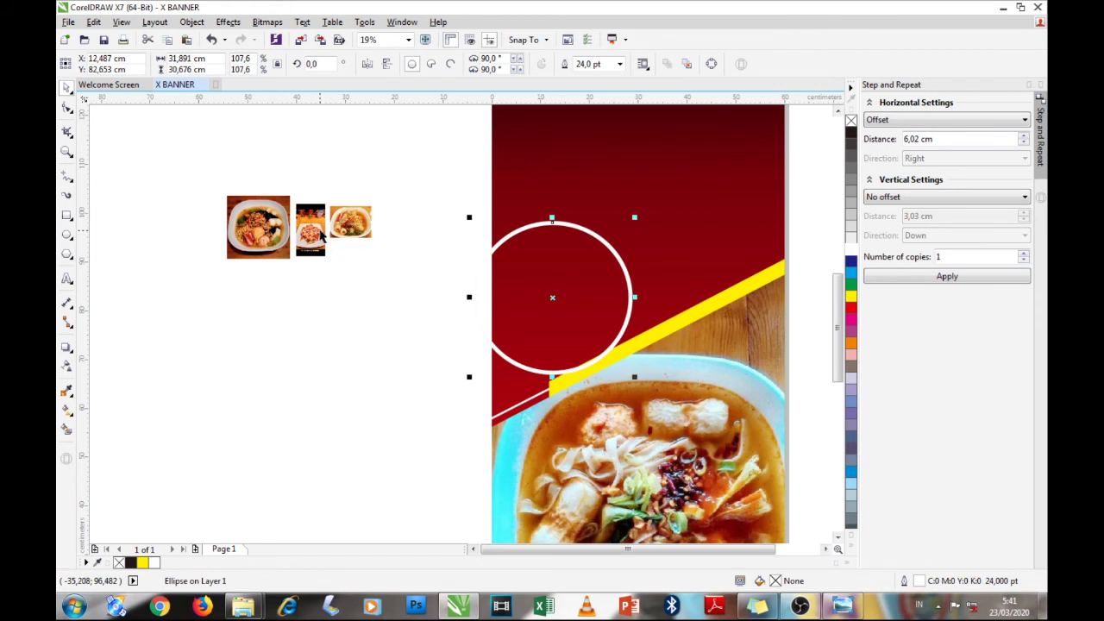
left_click_drag(308, 238, 331, 380)
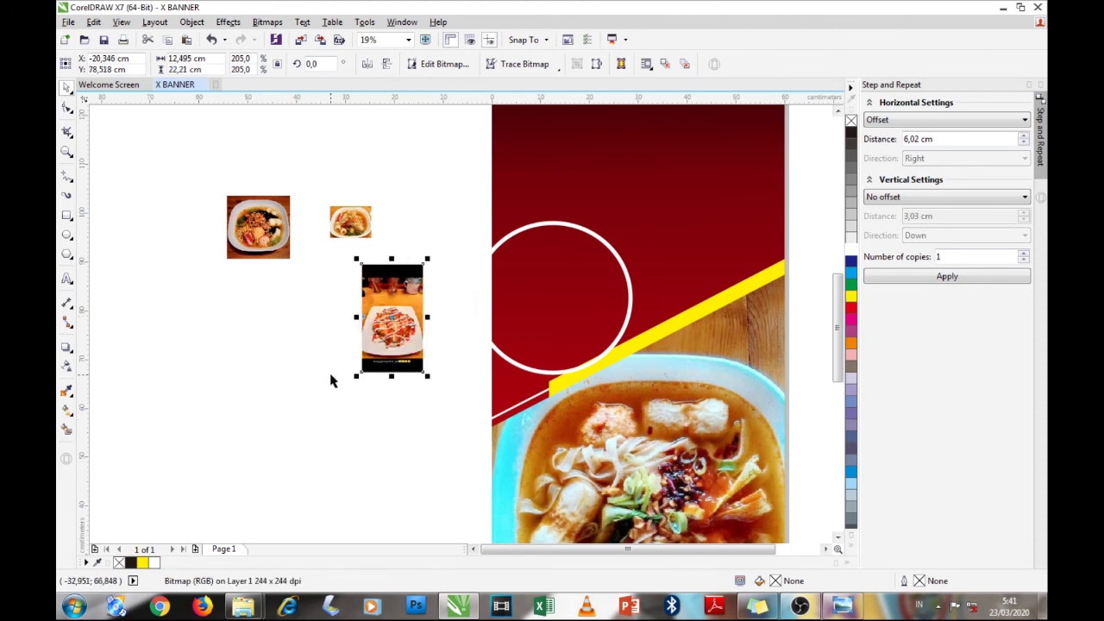
scroll(399, 315, "up", 3)
scroll(400, 316, "down", 3)
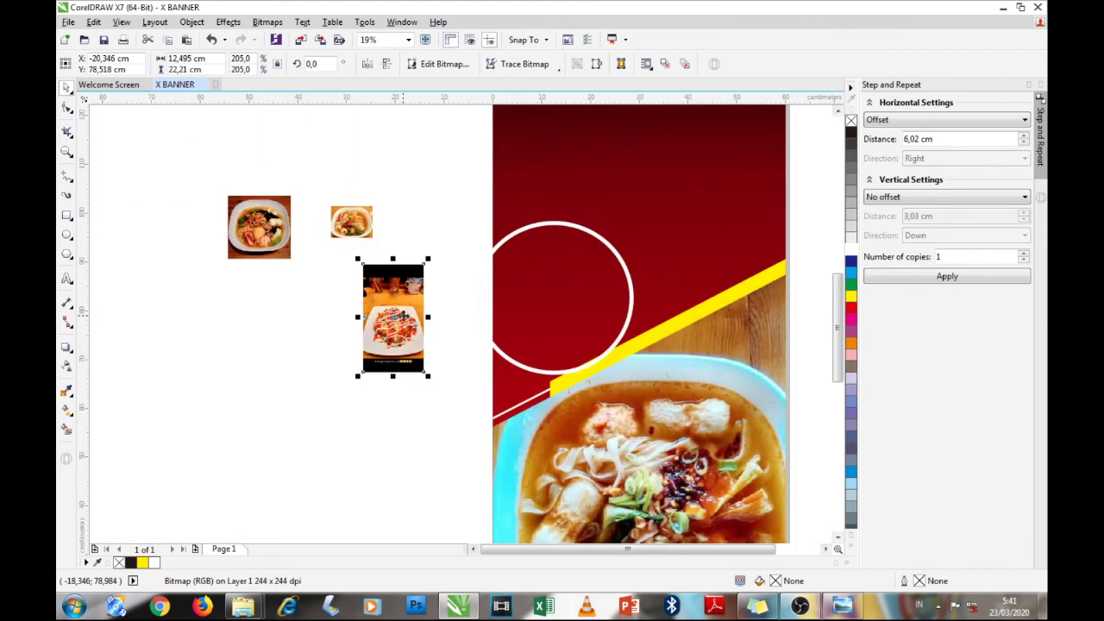
PowerClip the portrait food photo inside the white-outlined ellipse
right_click(408, 306)
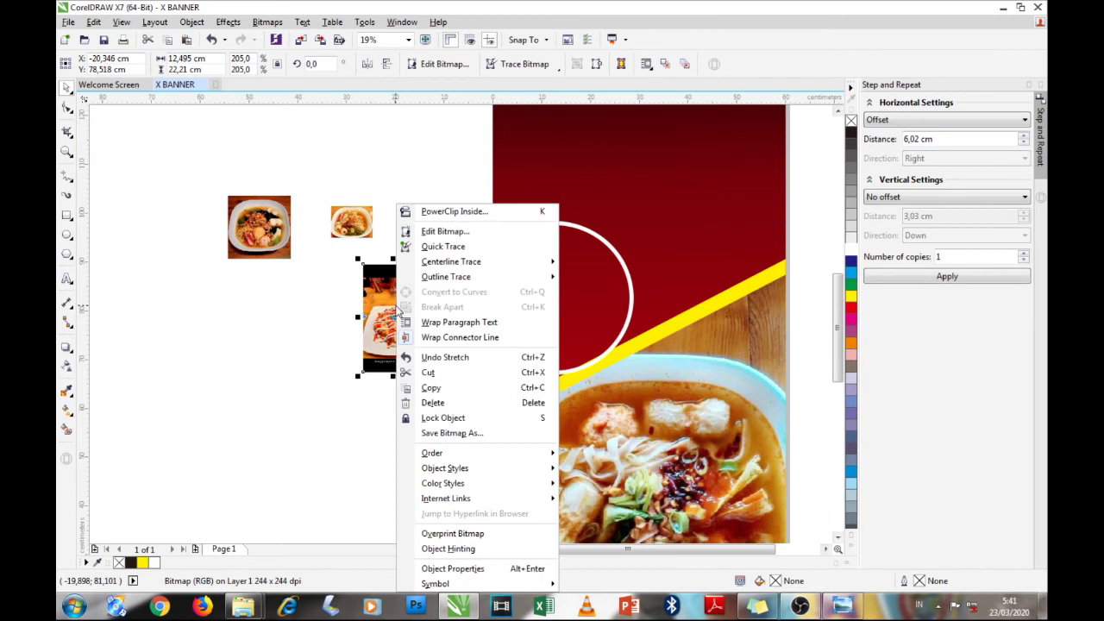
left_click(431, 213)
left_click(530, 298)
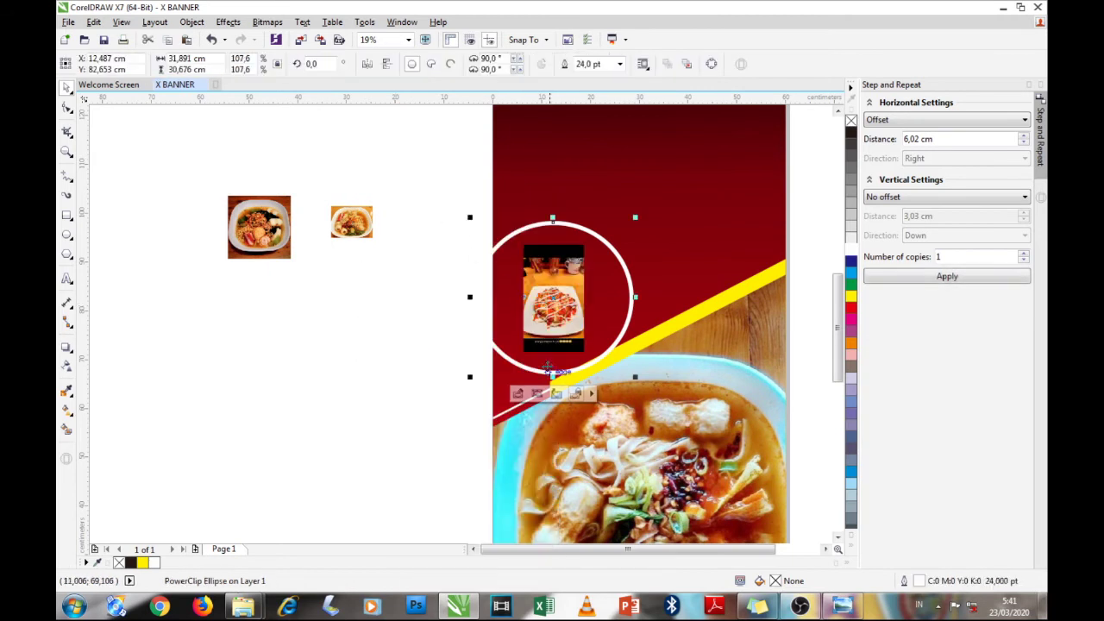
Edit the ellipse's PowerClip contents and enlarge the photo to about 35.5 by 63.1 cm so the plate covers the ellipse
left_click(517, 392)
left_click(579, 255)
left_click_drag(587, 243, 634, 157)
left_click_drag(514, 359, 459, 456)
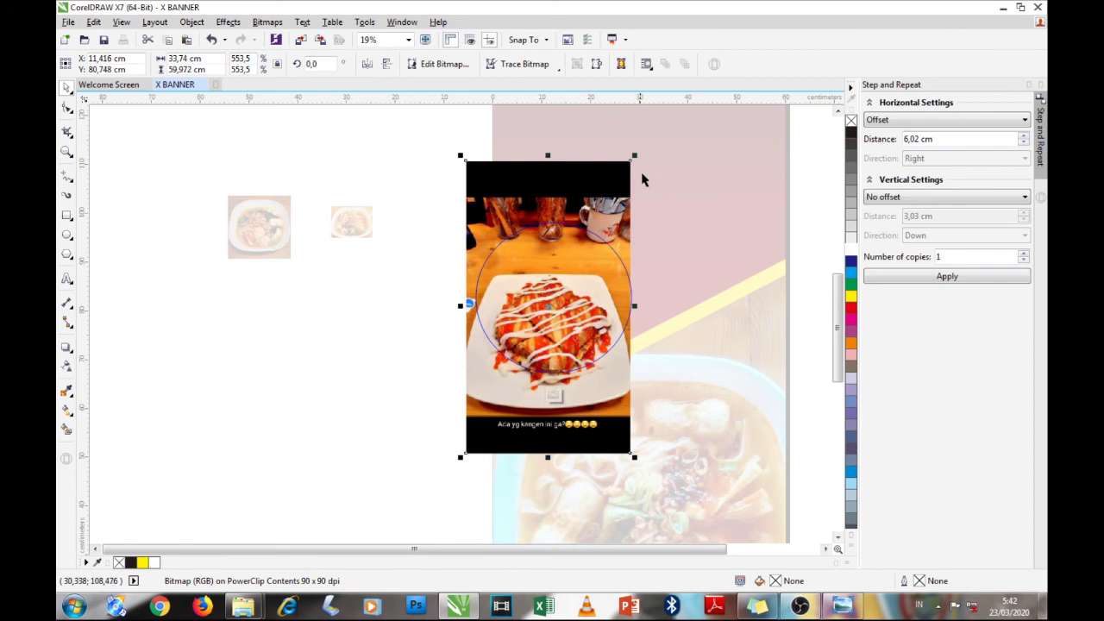
left_click_drag(637, 158, 646, 142)
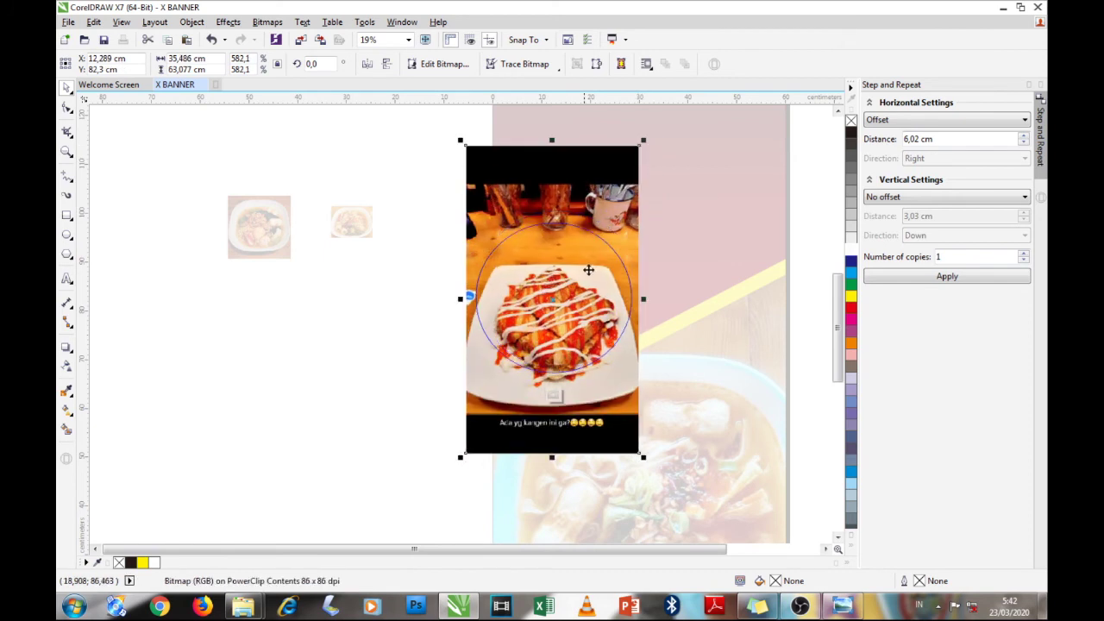
Shift the plate photo upward within its circular PowerClip frame and finish editing the contents
left_click_drag(567, 349, 559, 331)
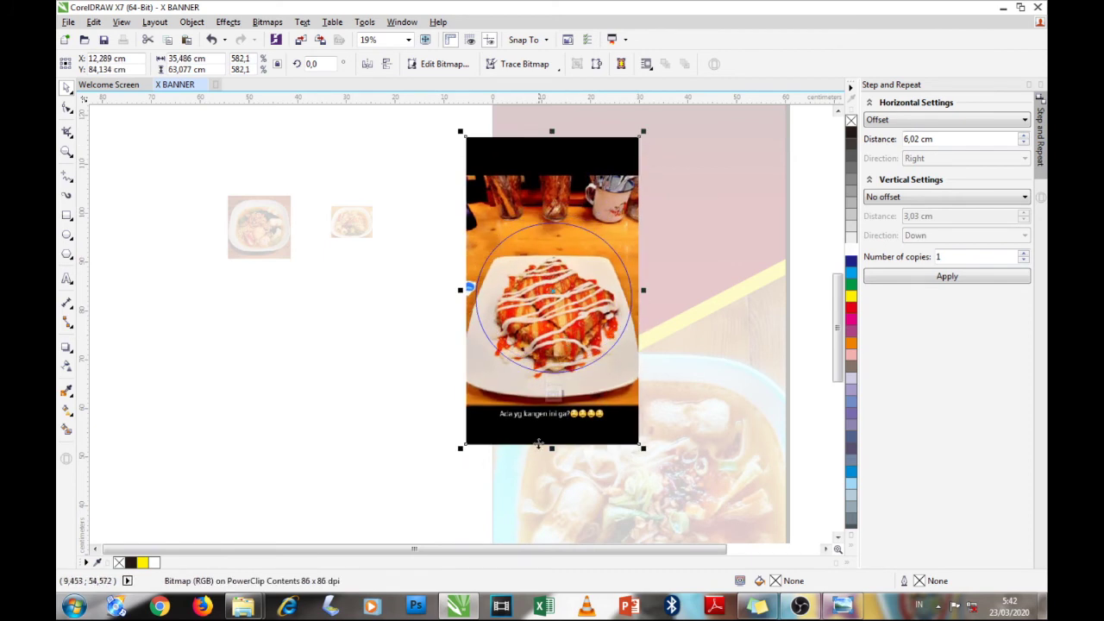
left_click(555, 397)
key("Escape")
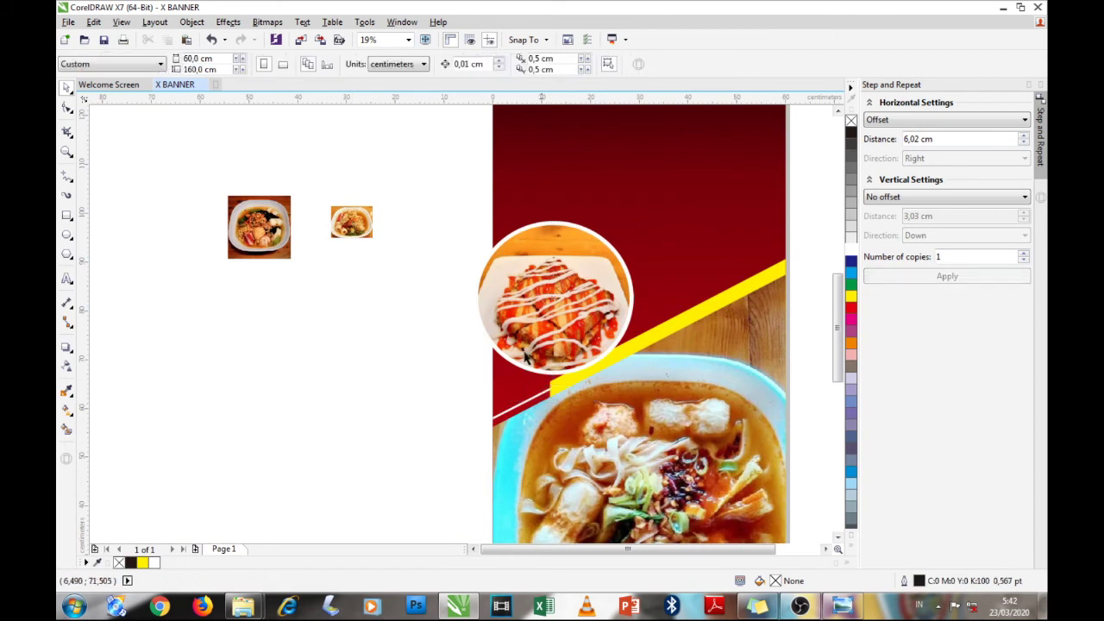
Enlarge the circular frame holding the plate photo slightly from its upper-right corner, then deselect it
scroll(525, 356, "down", 2)
scroll(543, 326, "up", 2)
left_click(543, 326)
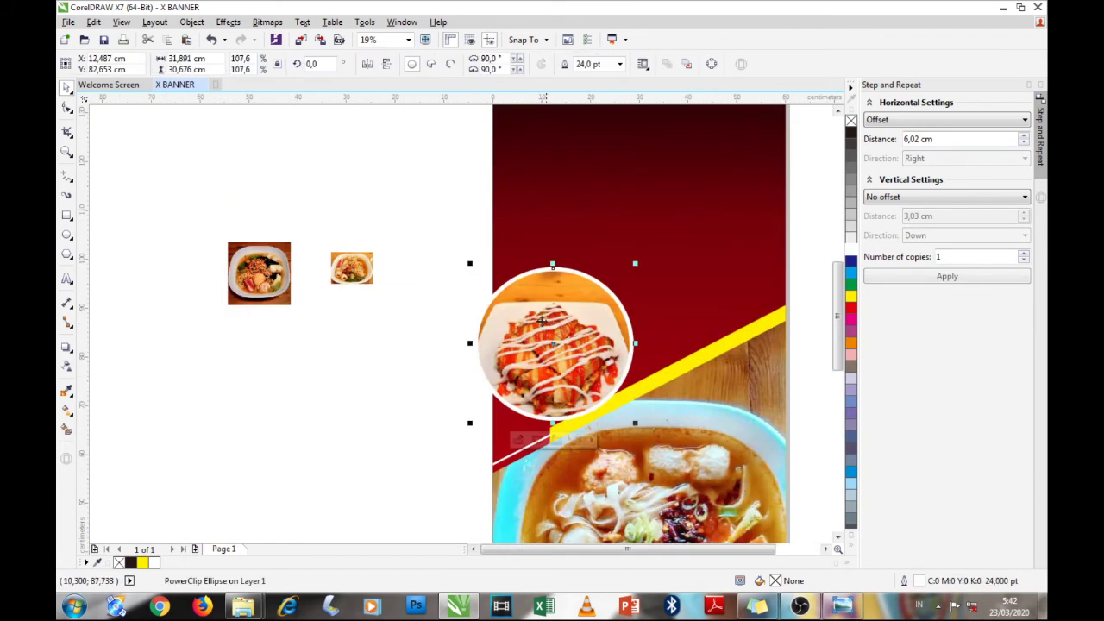
left_click_drag(636, 264, 643, 257)
left_click(355, 331)
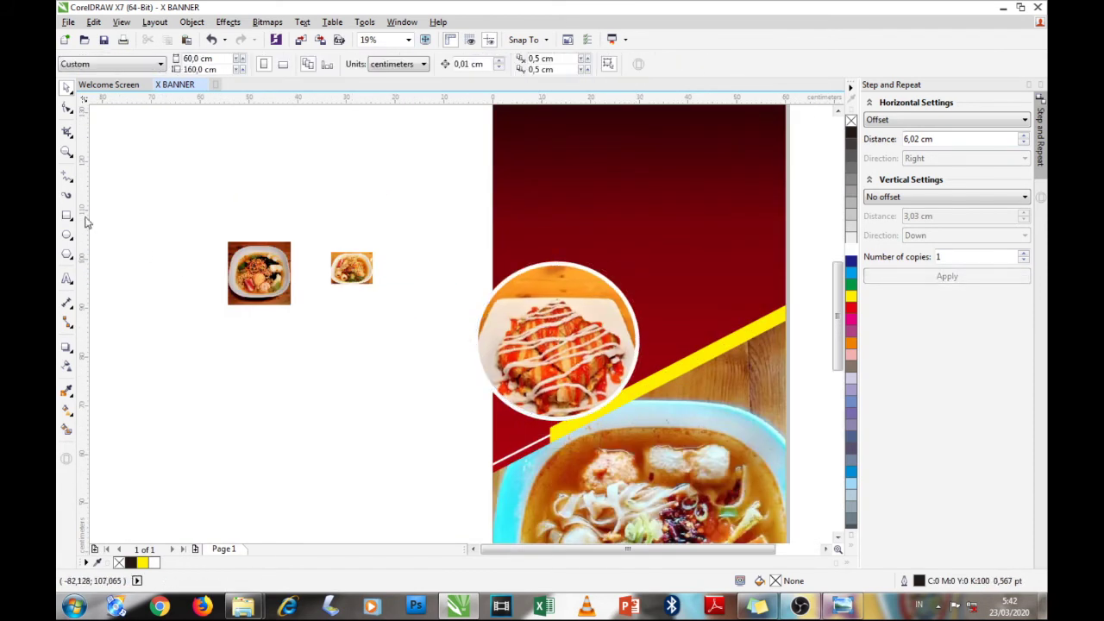
Draw an ellipse about 24.7 × 23.6 cm to the upper right of the plate circle, with a 24 pt white outline
left_click(66, 234)
left_click_drag(550, 162, 671, 280)
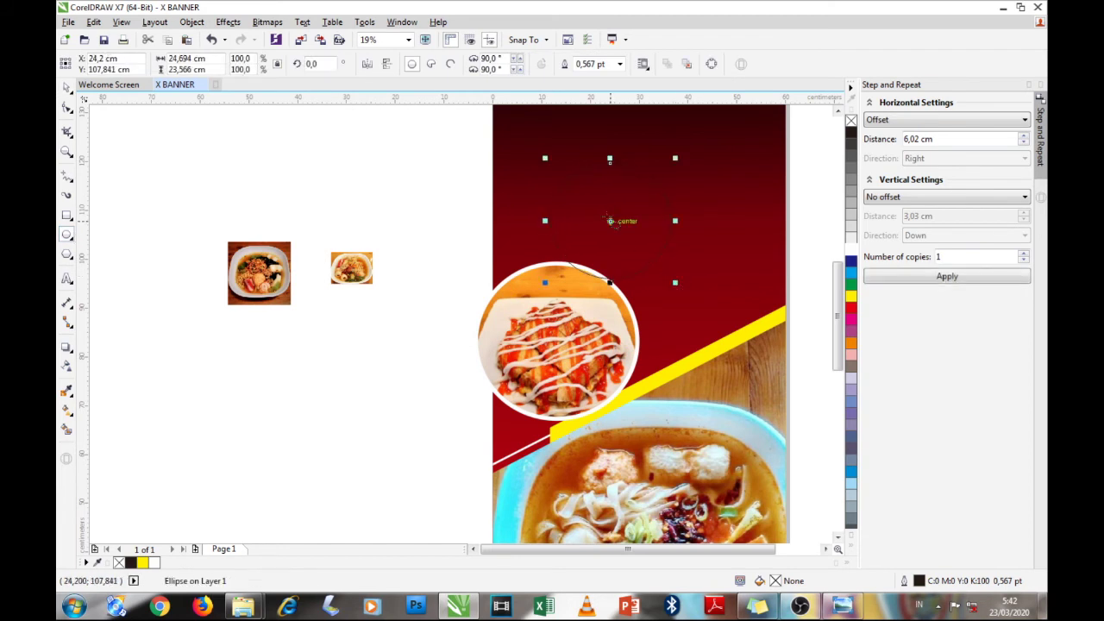
left_click_drag(610, 221, 649, 247)
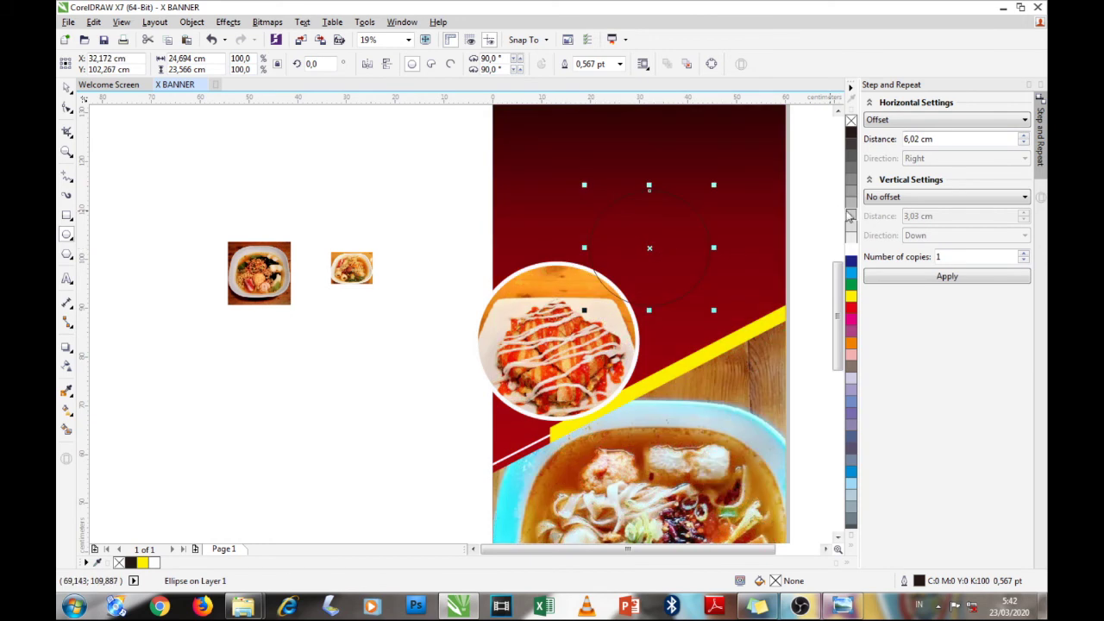
left_click(619, 63)
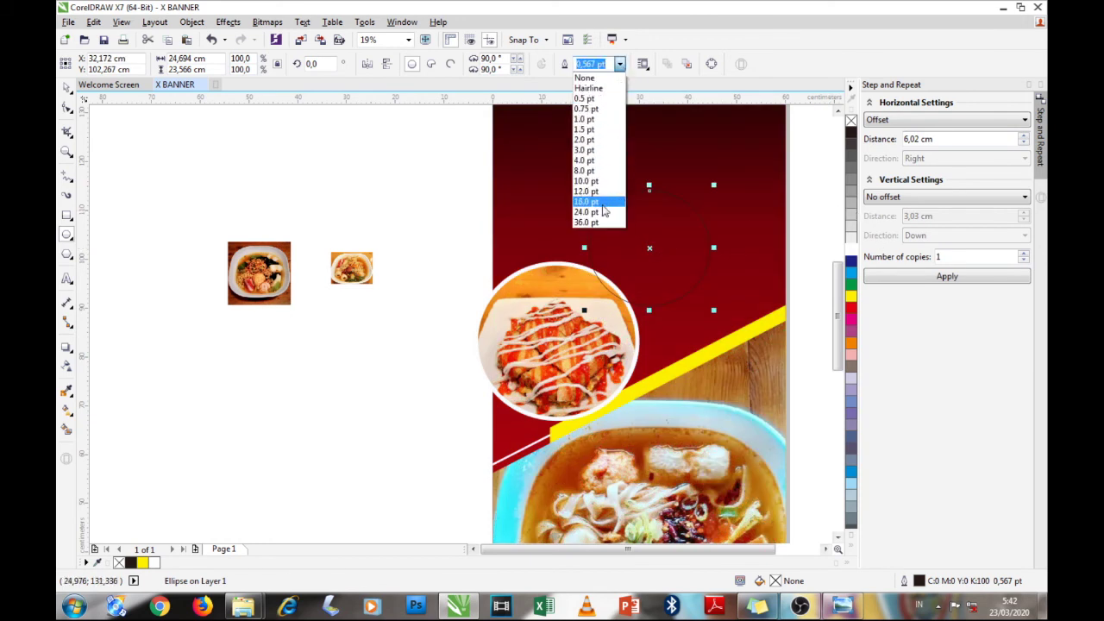
left_click(602, 212)
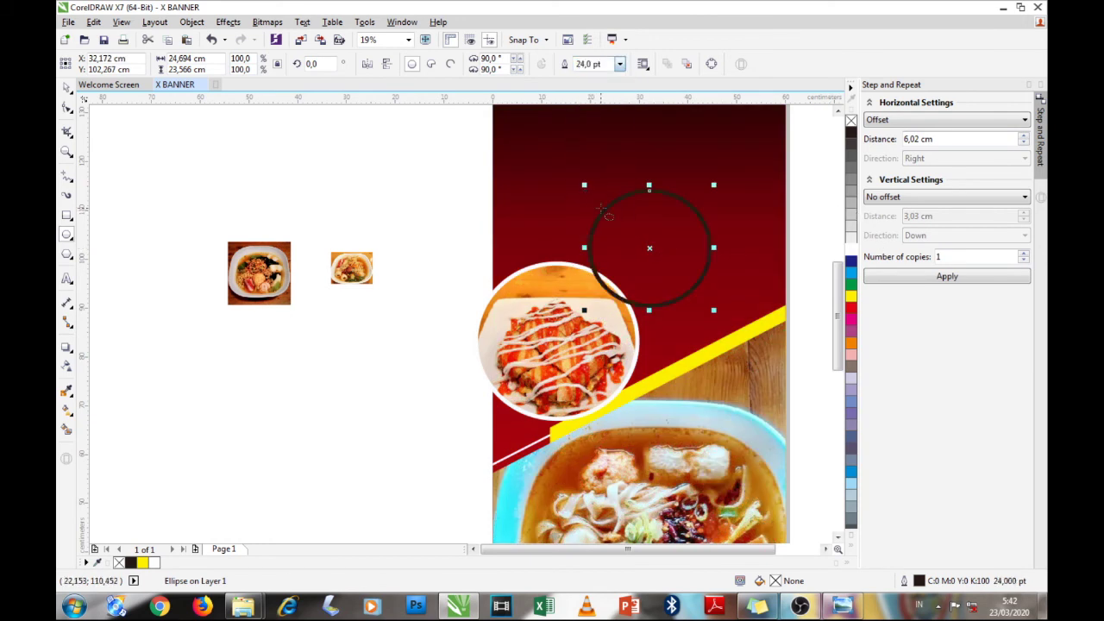
right_click(850, 250)
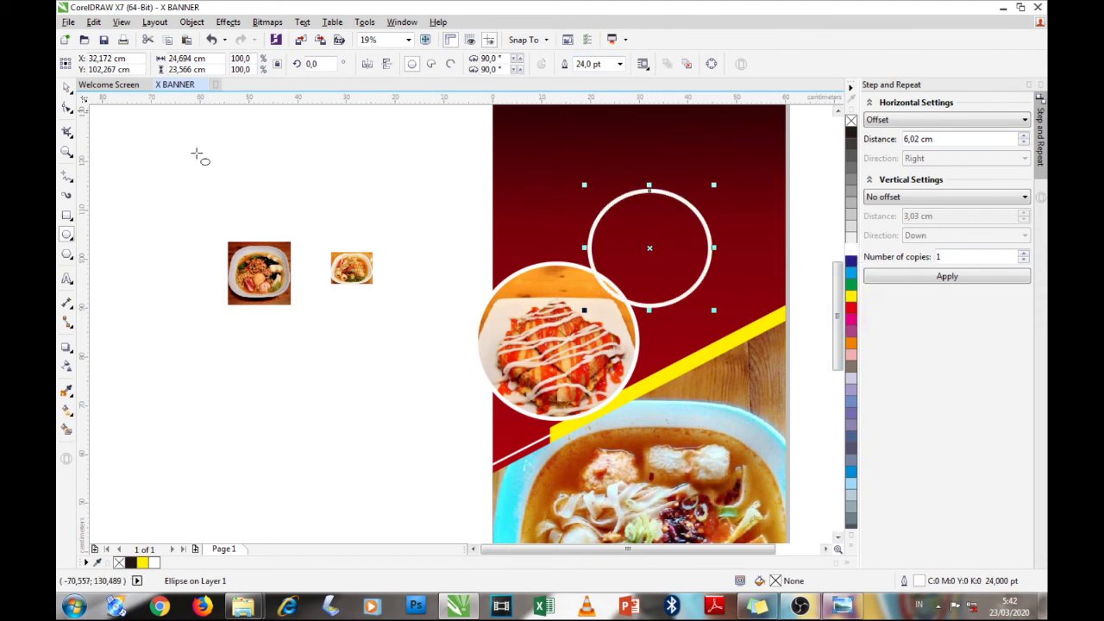
Move the larger loose noodle bowl photo closer to the banner and PowerClip it inside the new white circle
left_click_drag(278, 264, 458, 226)
right_click(447, 204)
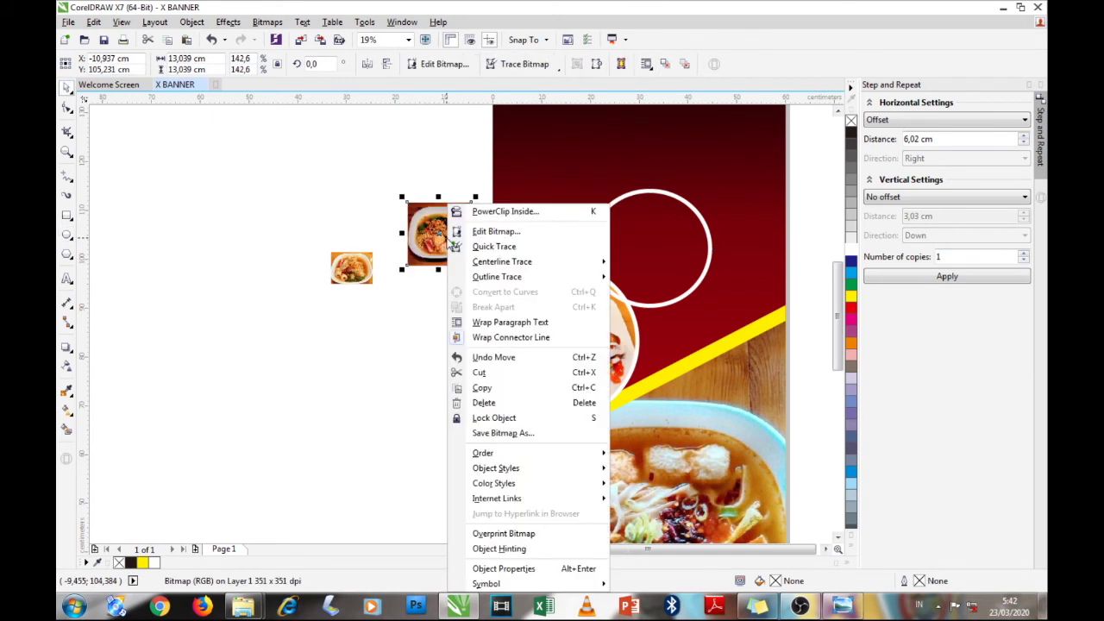
left_click(501, 214)
left_click(634, 304)
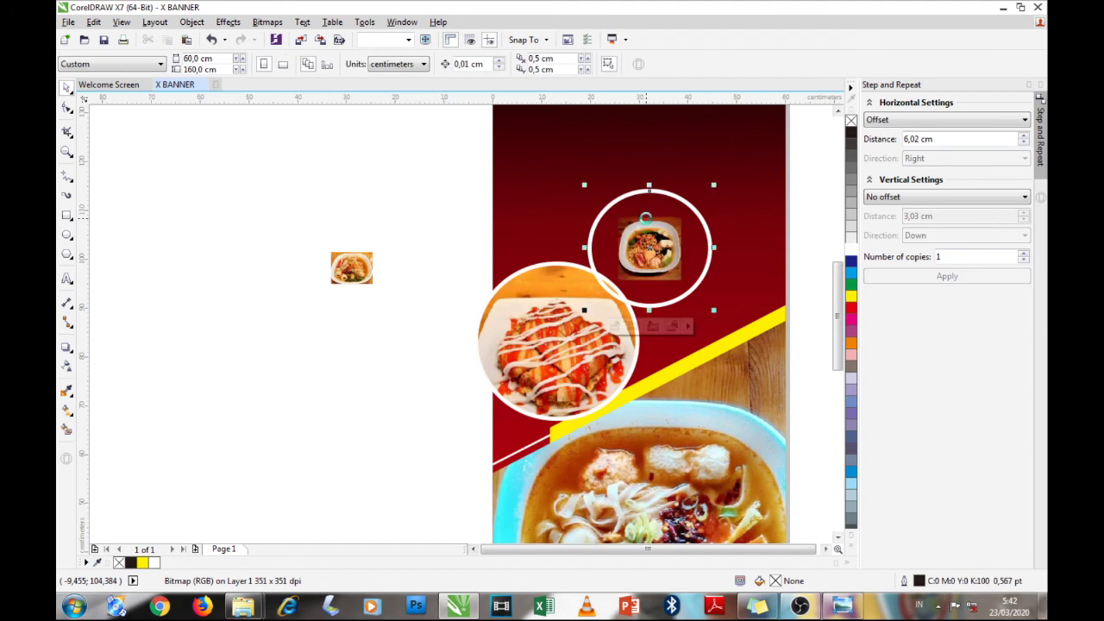
Enlarge the clipped noodle bowl photo to about 26.1 cm square so it fills the circle, and finish editing the contents
left_click(613, 326)
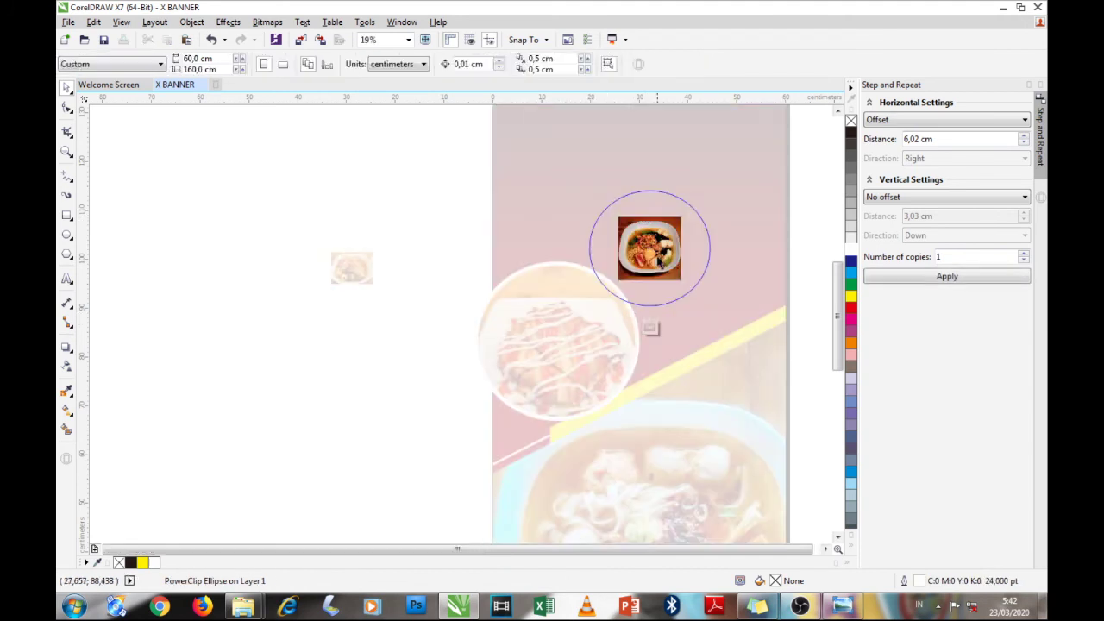
left_click_drag(682, 218, 726, 173)
left_click_drag(610, 289, 575, 326)
left_click_drag(642, 273, 647, 274)
left_click_drag(742, 333, 722, 313)
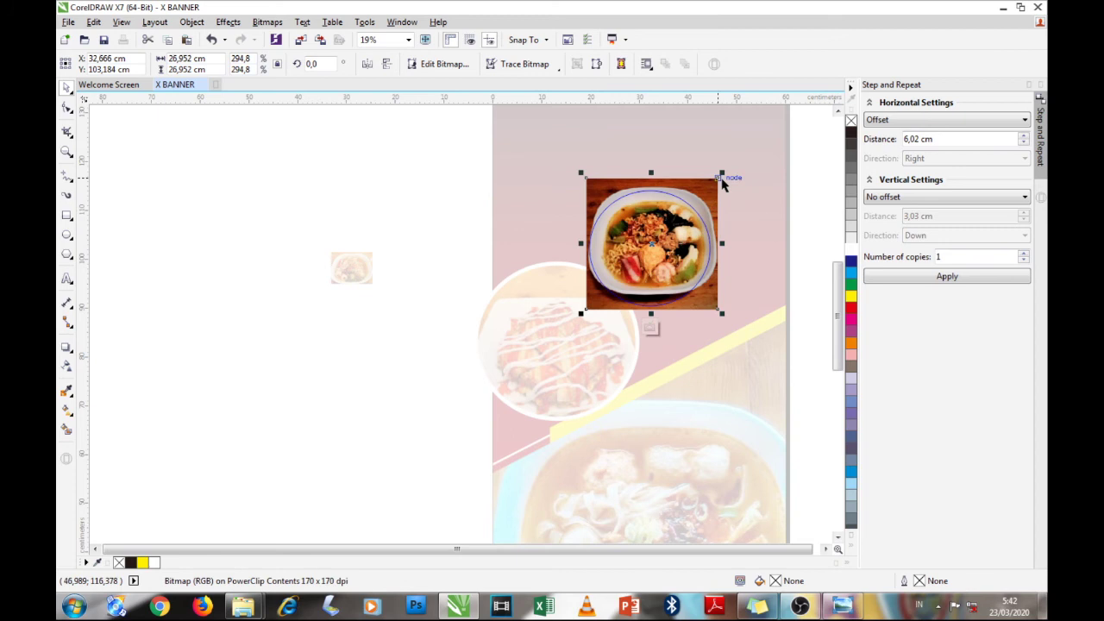
left_click_drag(720, 175, 713, 182)
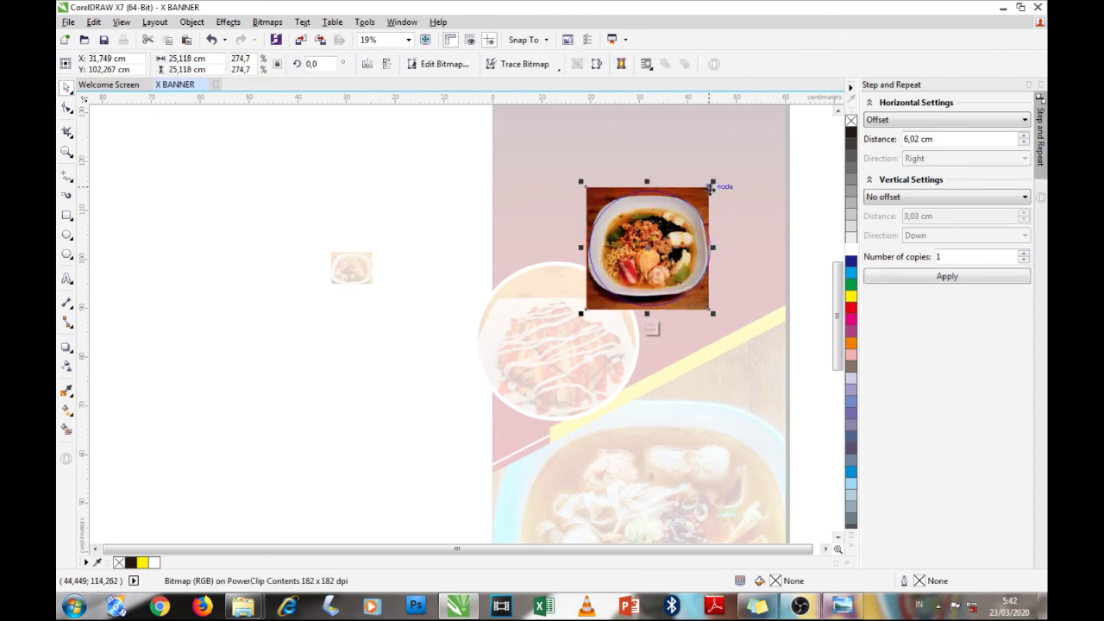
left_click_drag(713, 183, 717, 177)
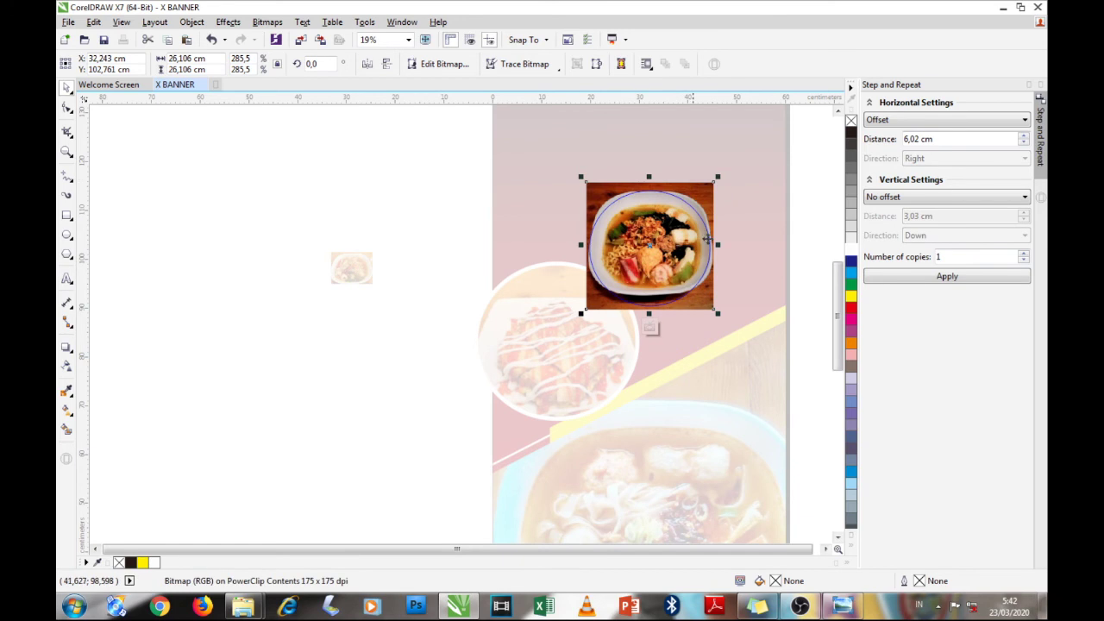
left_click(651, 326)
left_click(446, 241)
scroll(567, 293, "down", 2)
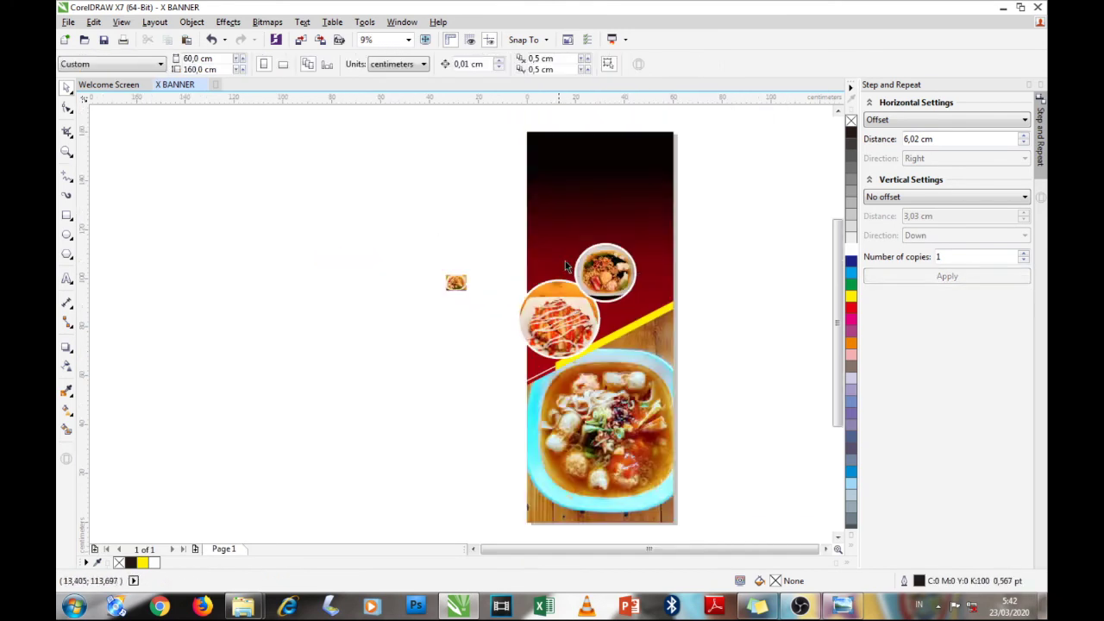
scroll(567, 294, "up", 2)
left_click(642, 308)
left_click_drag(643, 308, 622, 293)
key("ctrl+z")
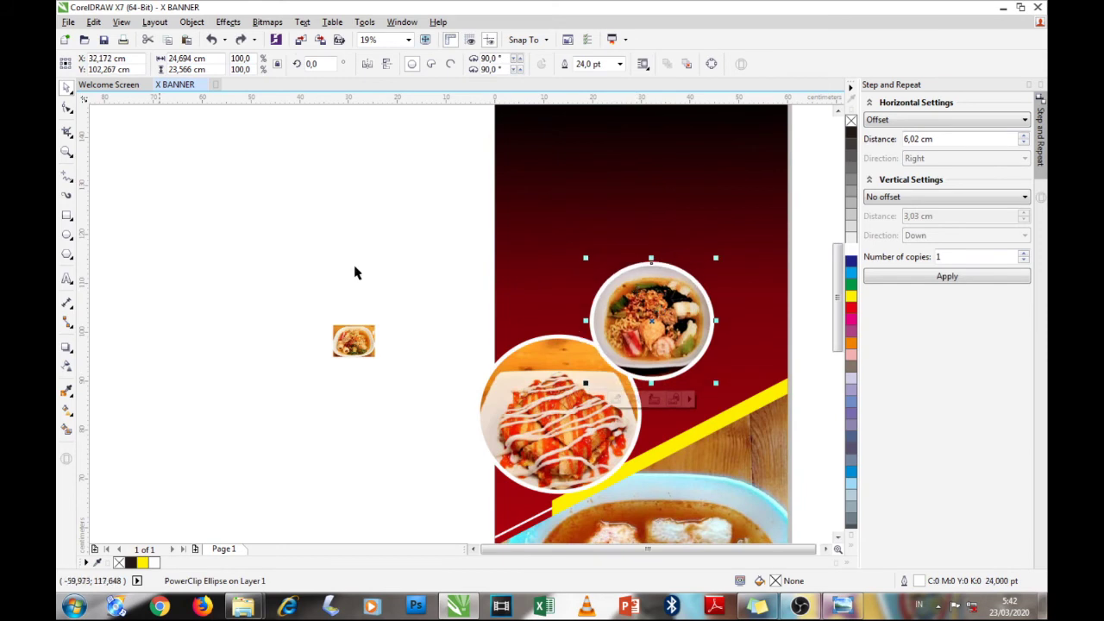
Draw an ellipse about 22.9 × 21.7 cm above the plate circle, overlapping the banner's left edge
left_click(67, 234)
left_click_drag(484, 194, 607, 310)
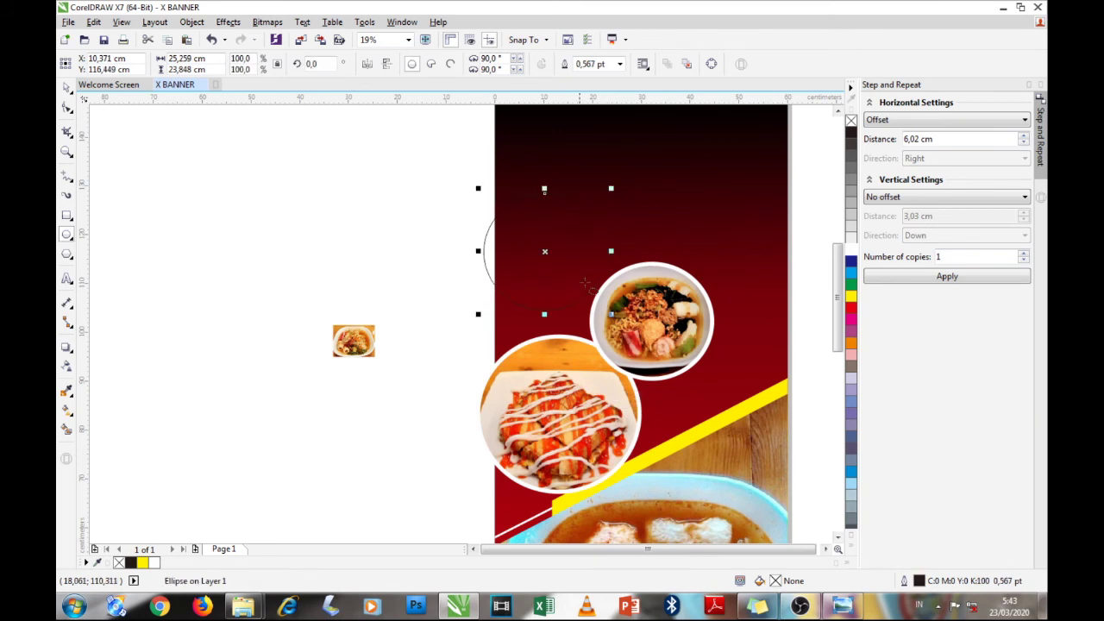
left_click_drag(545, 252, 541, 277)
left_click_drag(603, 214, 605, 234)
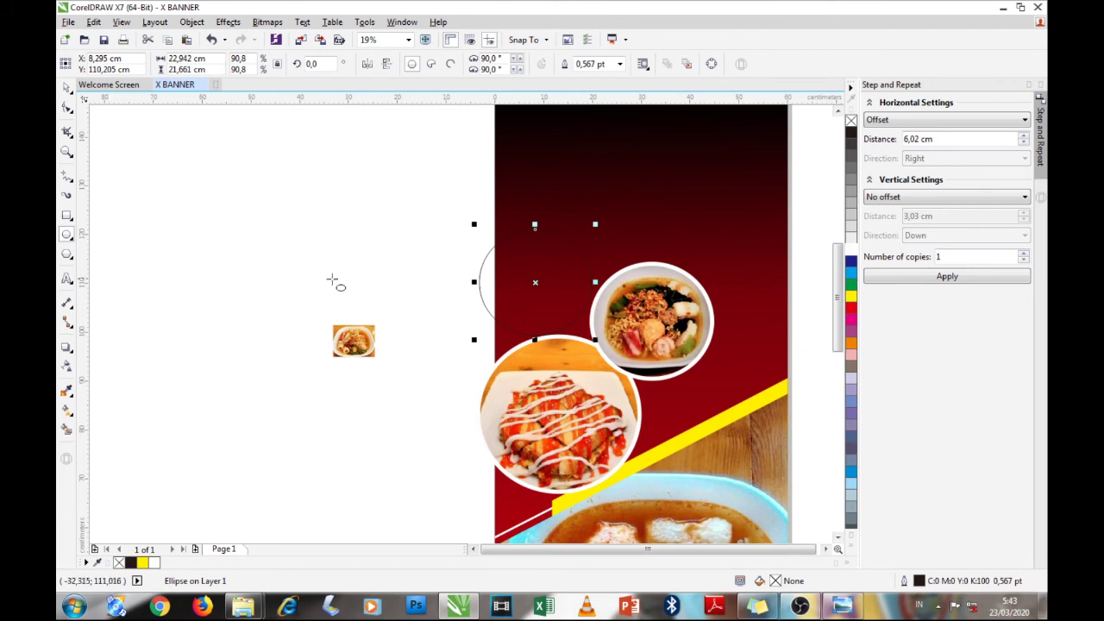
Draw an ellipse about 32.5 × 34 cm on the empty area left of the banner, above the remaining loose photo
left_click_drag(210, 163, 369, 329)
left_click_drag(290, 246, 367, 228)
scroll(367, 227, "up", 2)
scroll(366, 224, "down", 2)
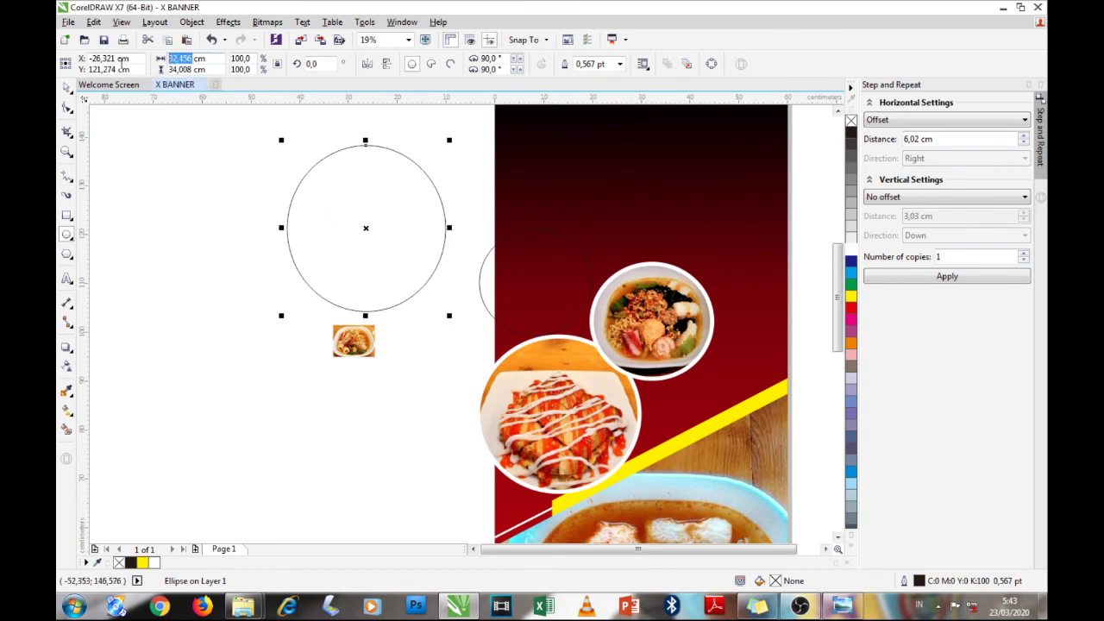
Set both the width and the height of the new ellipse to 32 cm
type("32")
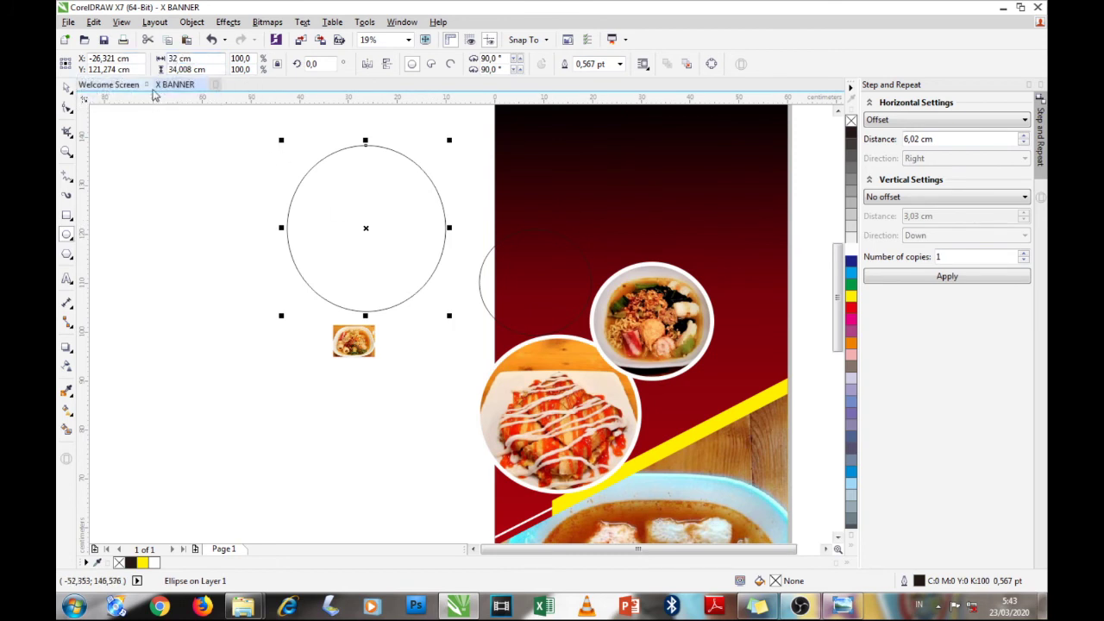
key("Return")
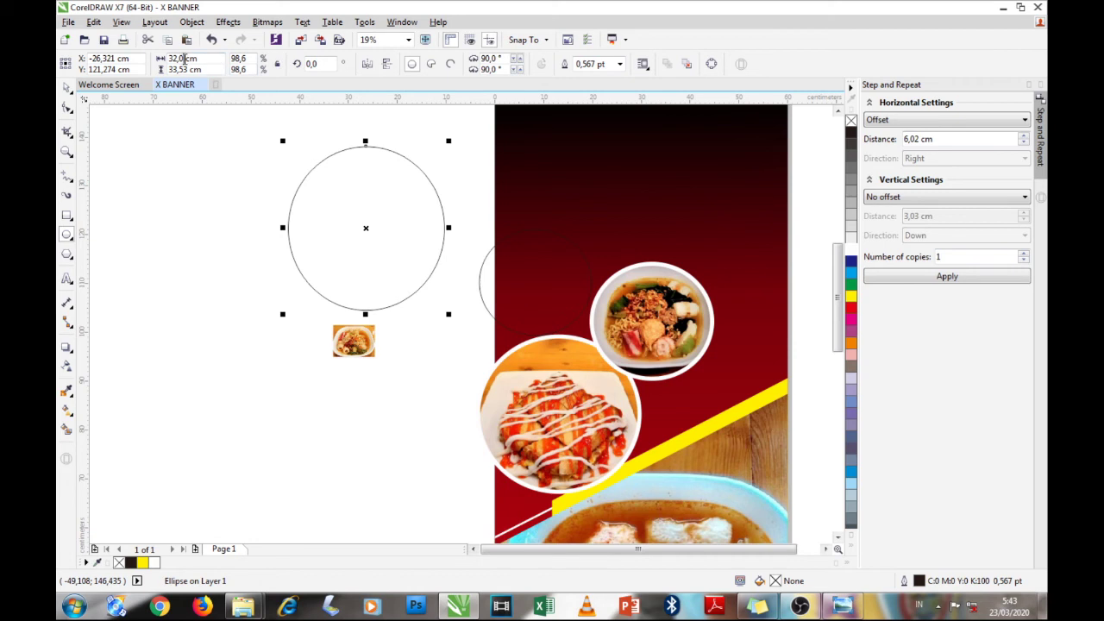
type("2")
key("BackSpace")
key("BackSpace")
type("32")
key("Return")
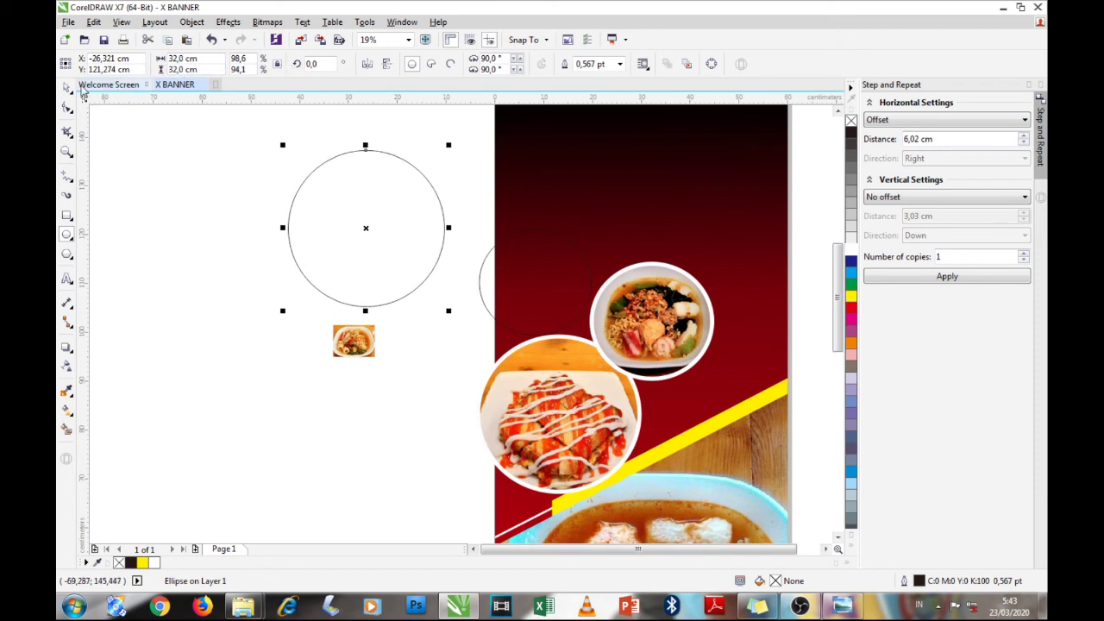
Delete the smaller ellipse at the banner's left edge and fit the 32 cm circle above the plate circle, scaled to about 22.1 cm
left_click(481, 269)
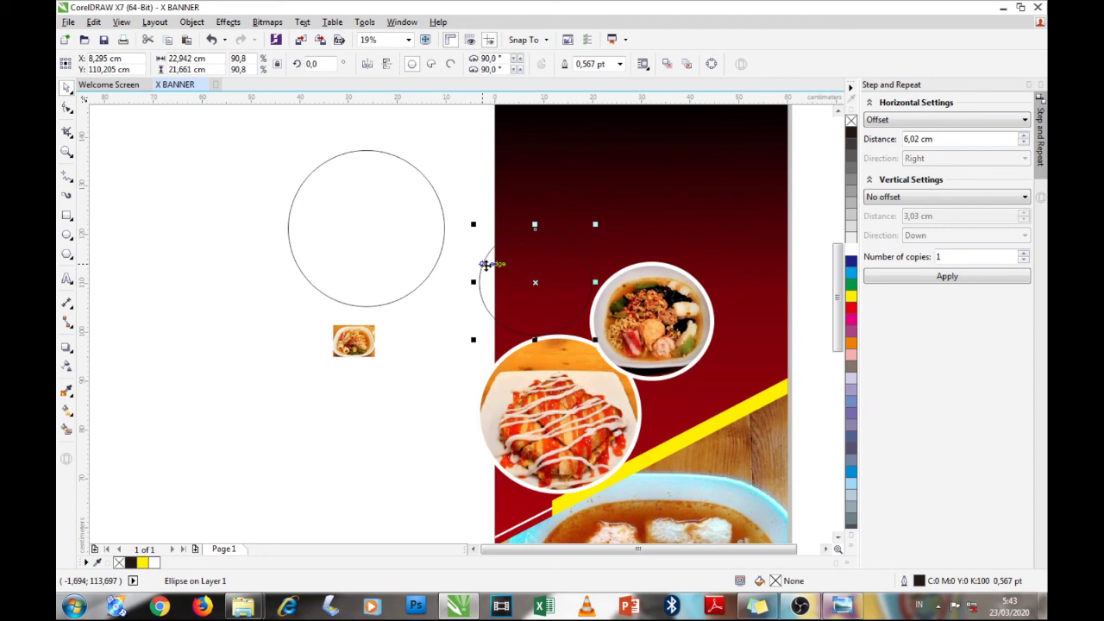
key("Delete")
left_click_drag(435, 196, 614, 224)
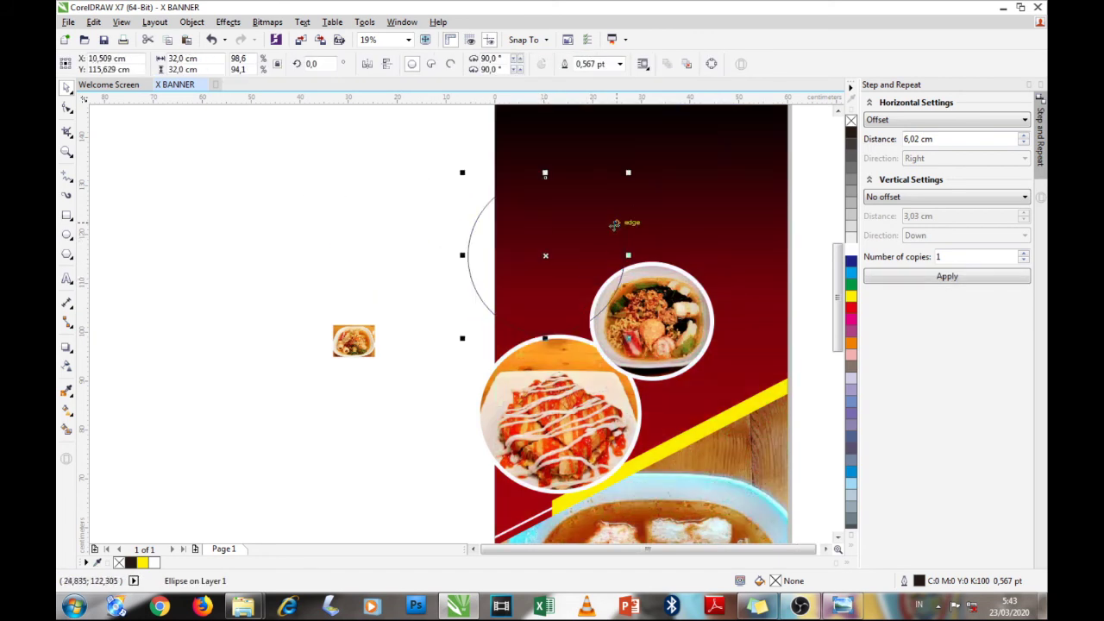
left_click_drag(629, 175, 607, 231)
left_click_drag(542, 284, 577, 286)
left_click_drag(499, 233, 490, 224)
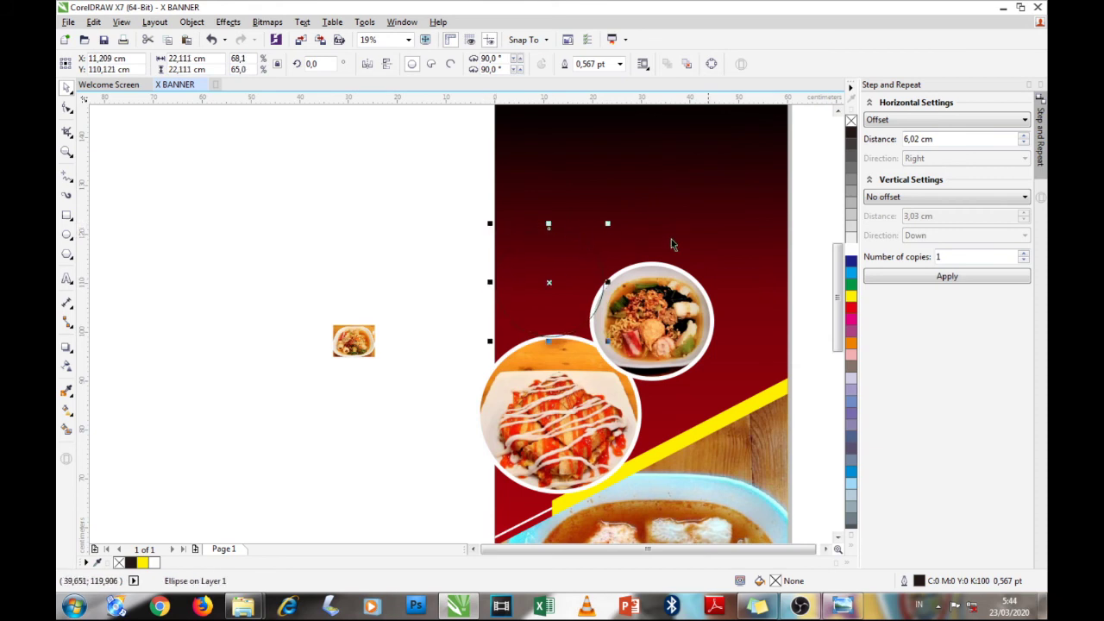
Give the circle above the plate photo a white outline 24 pt wide
right_click(851, 252)
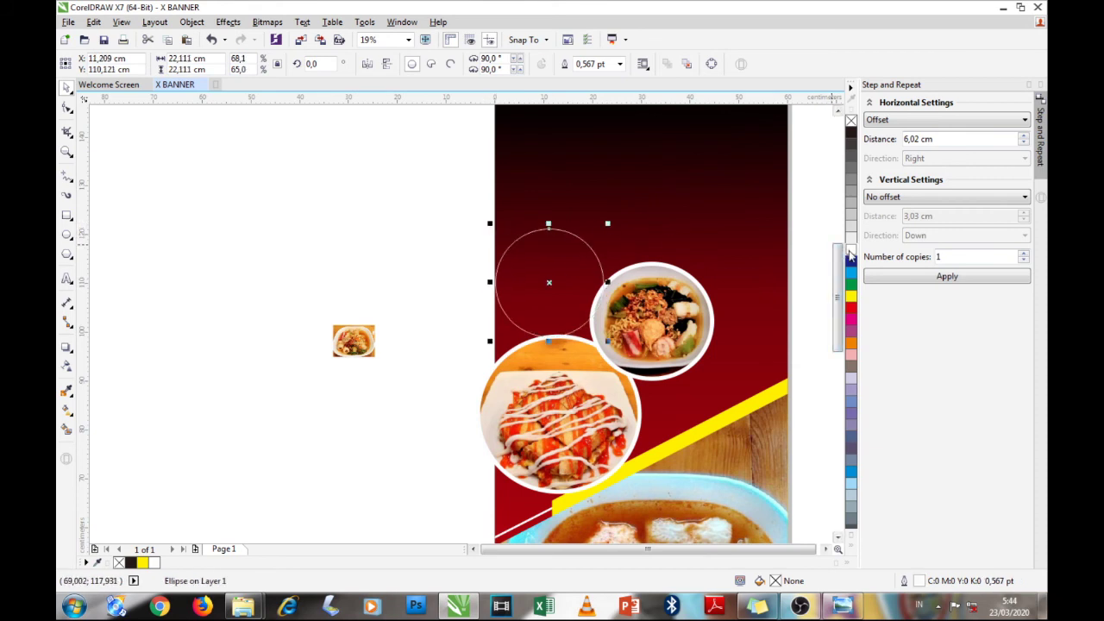
left_click(620, 64)
left_click(601, 217)
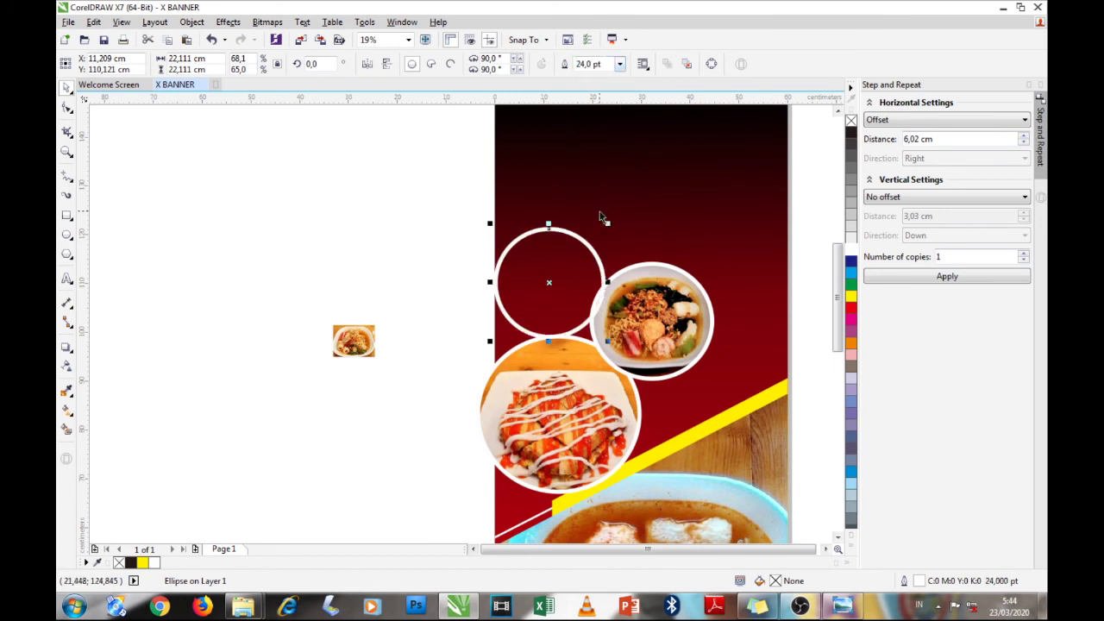
Place the remaining loose soup photo inside the new white circle as a PowerClip and open its contents for editing
left_click(354, 328)
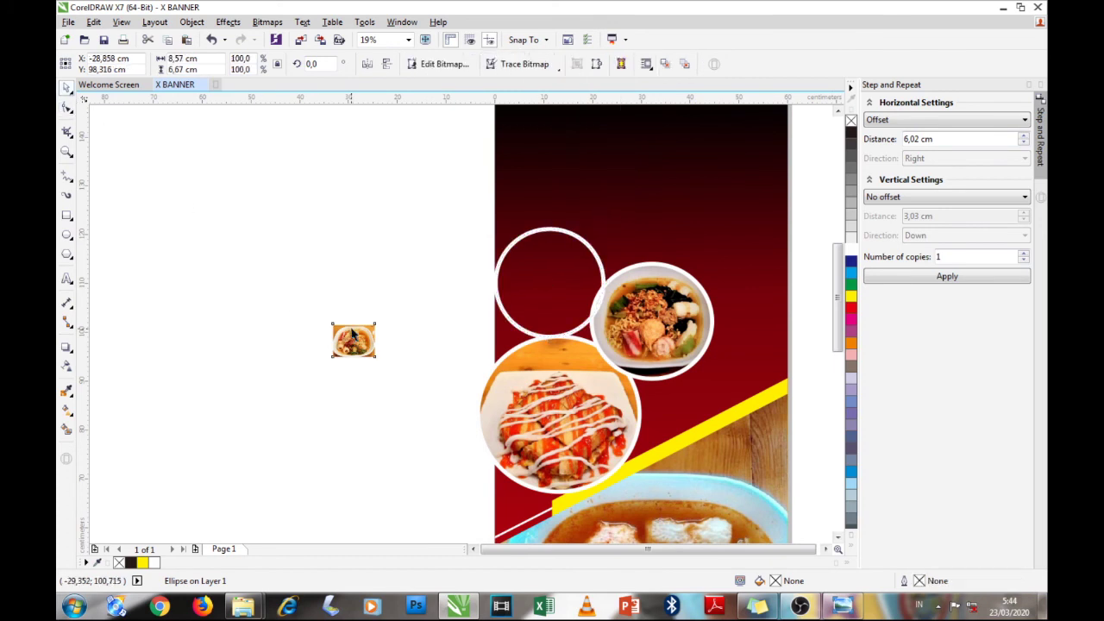
left_click_drag(353, 329, 528, 310)
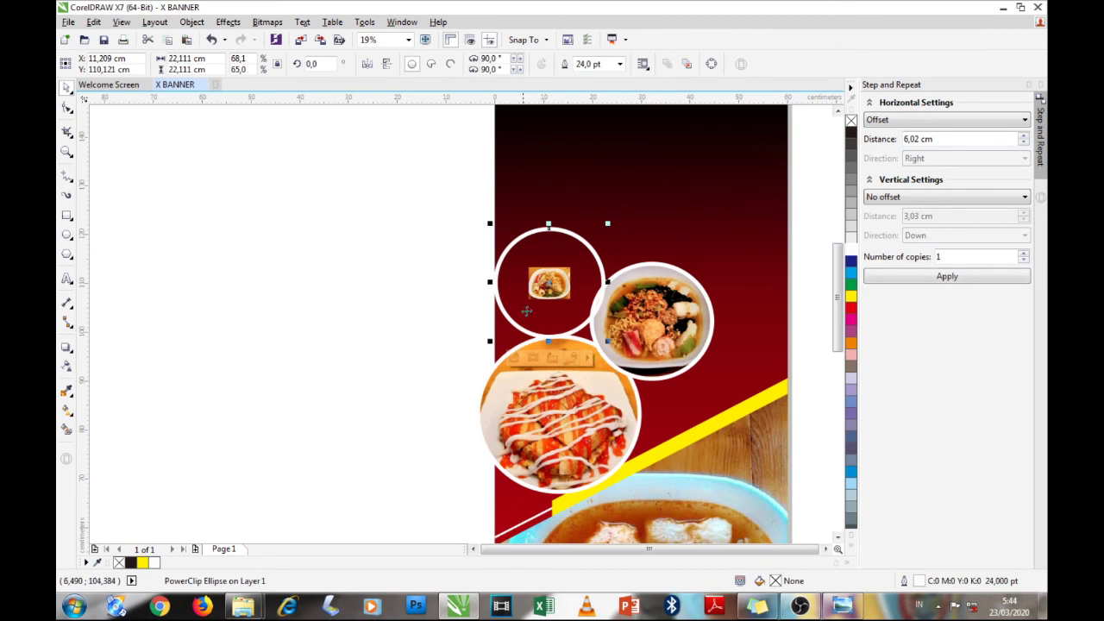
left_click(514, 357)
Enlarge the clipped soup photo to about 30.6 × 23.8 cm, position the bowl over the circle, and finish editing the contents
left_click_drag(565, 265, 577, 221)
left_click_drag(579, 280, 602, 302)
left_click_drag(502, 305, 437, 386)
left_click_drag(514, 323, 529, 321)
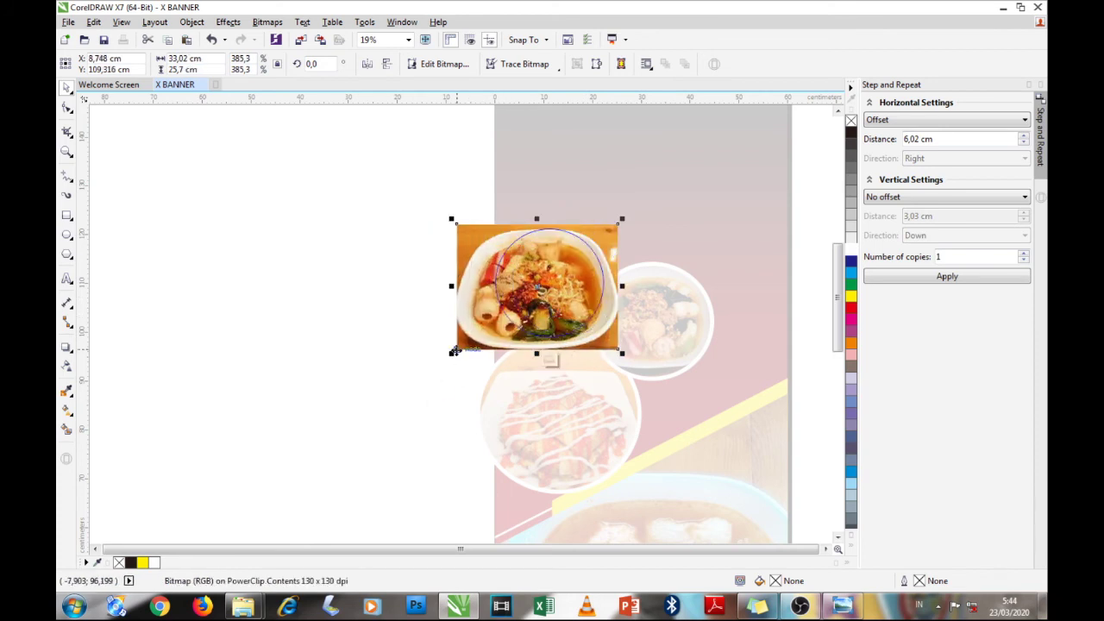
left_click_drag(451, 353, 469, 343)
left_click_drag(552, 337, 557, 276)
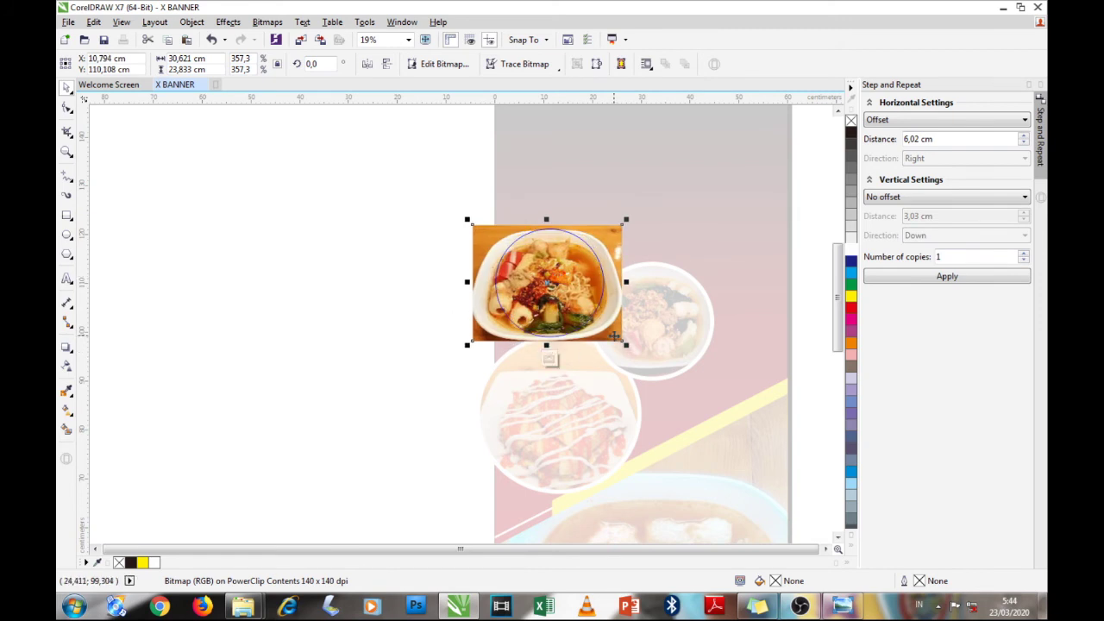
key("Right")
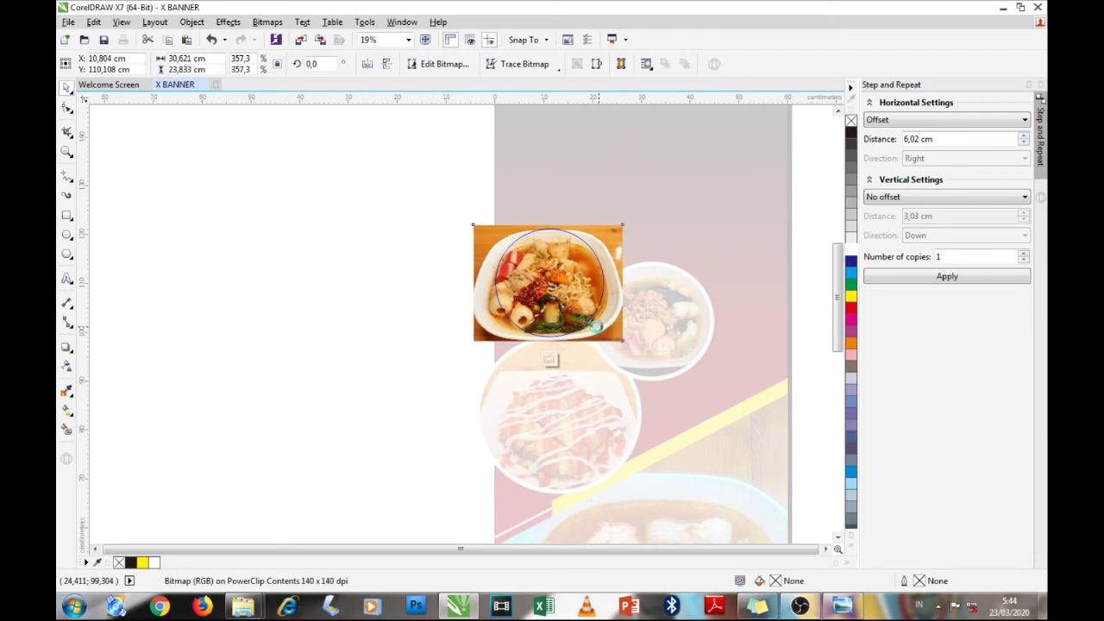
left_click_drag(549, 300, 556, 300)
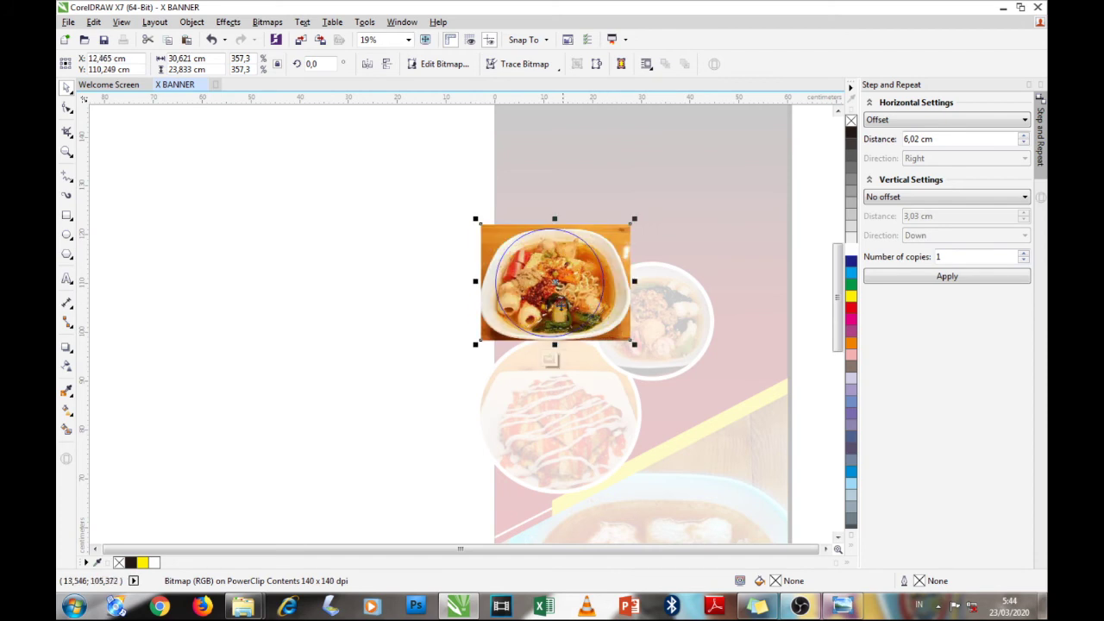
left_click(550, 358)
scroll(389, 293, "down", 2)
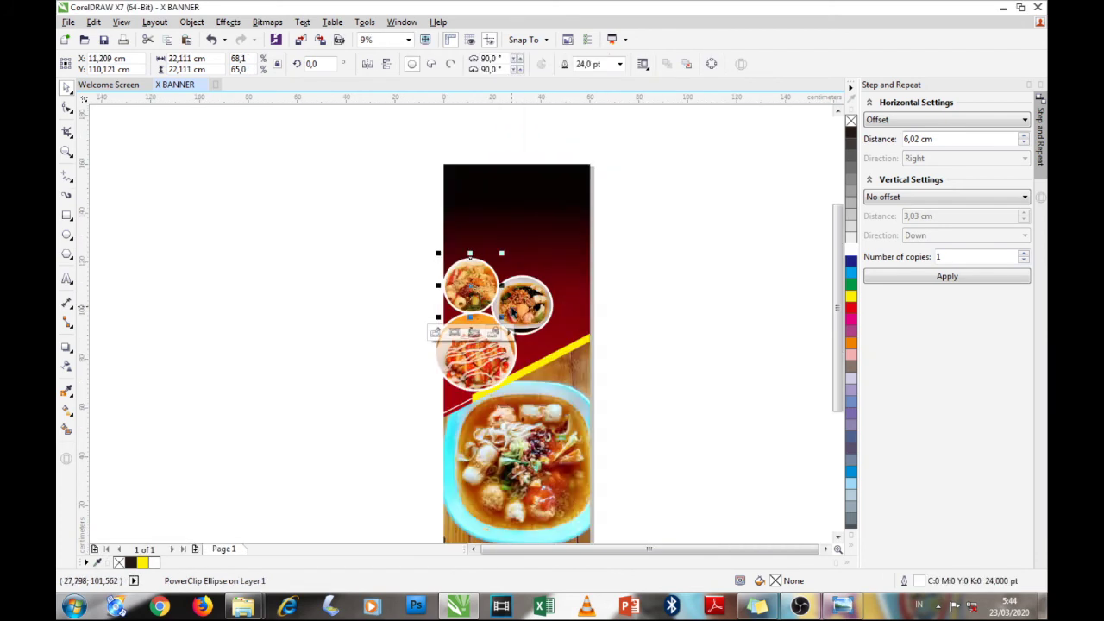
Examine how the three circular dish frames sit on the banner, especially where the plate circle crosses the banner's left edge
left_click_drag(409, 233, 555, 393)
left_click_drag(557, 253, 581, 236)
scroll(662, 242, "down", 1)
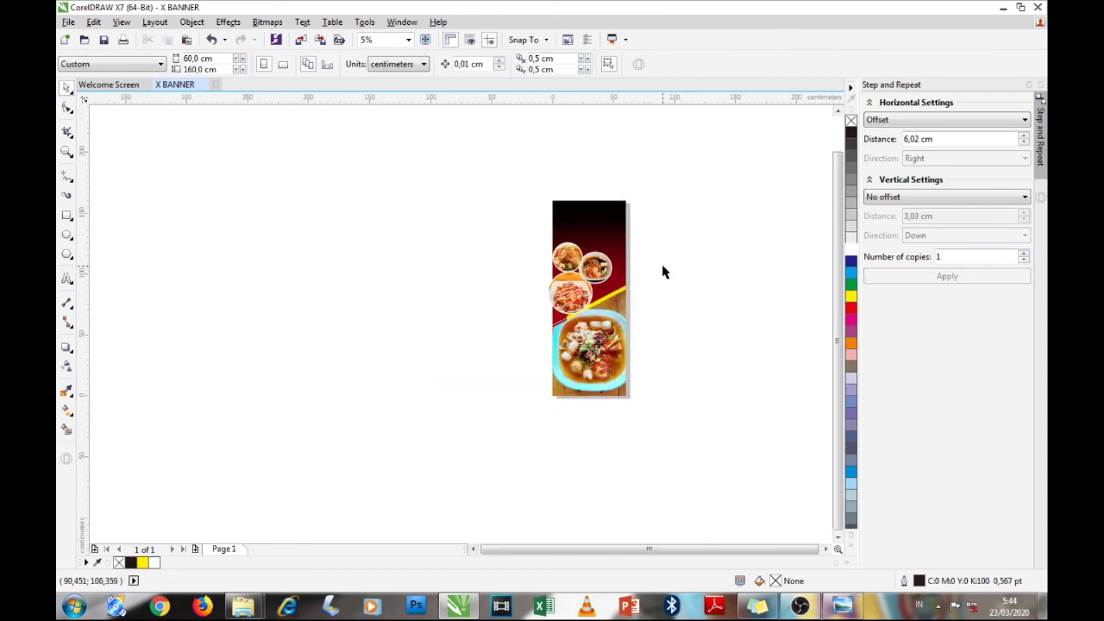
scroll(630, 286, "up", 1)
scroll(539, 276, "up", 2)
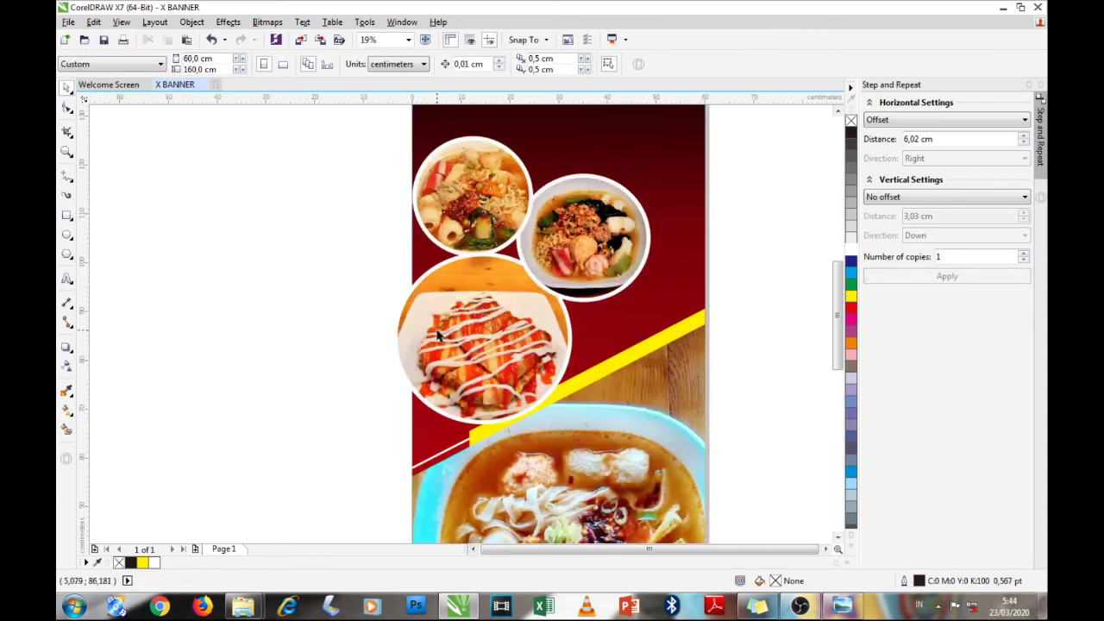
scroll(412, 367, "up", 2)
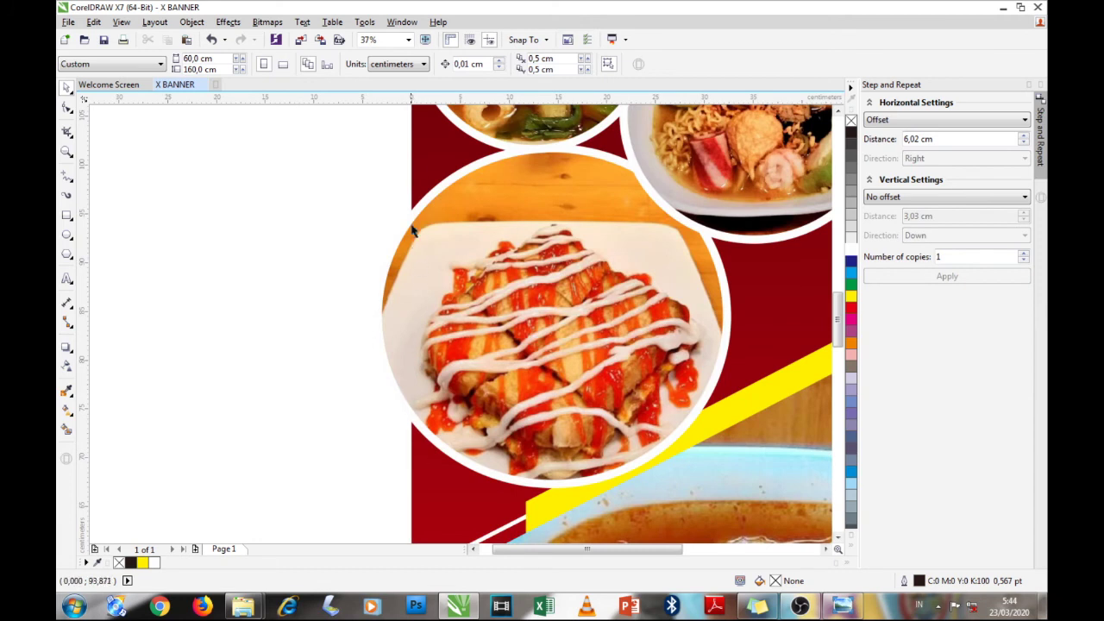
scroll(479, 273, "down", 4)
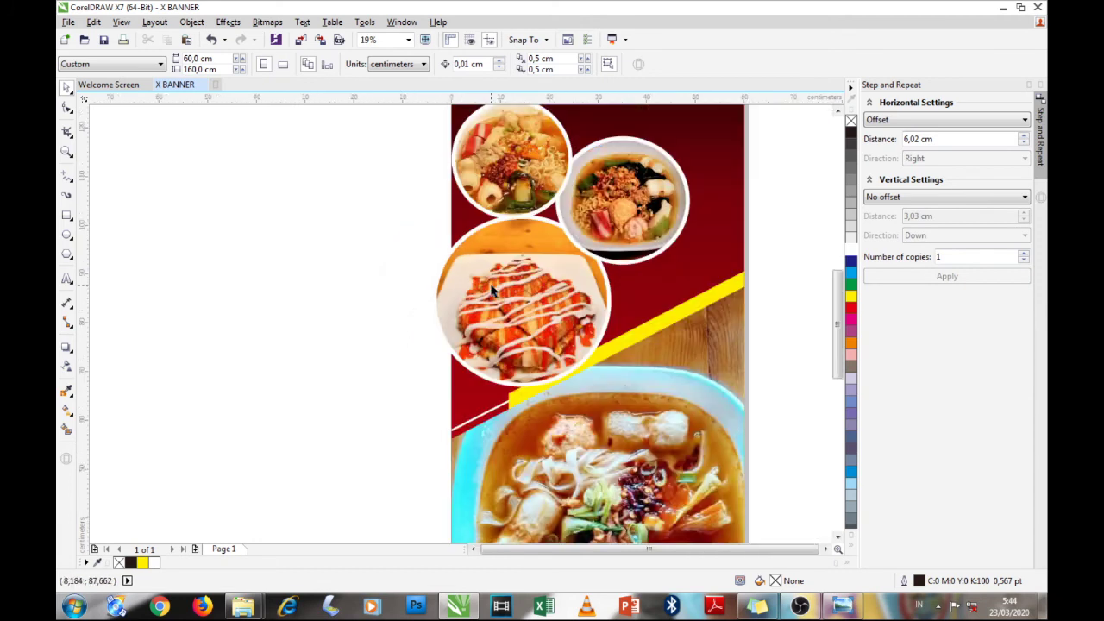
scroll(494, 291, "up", 2)
scroll(494, 280, "down", 2)
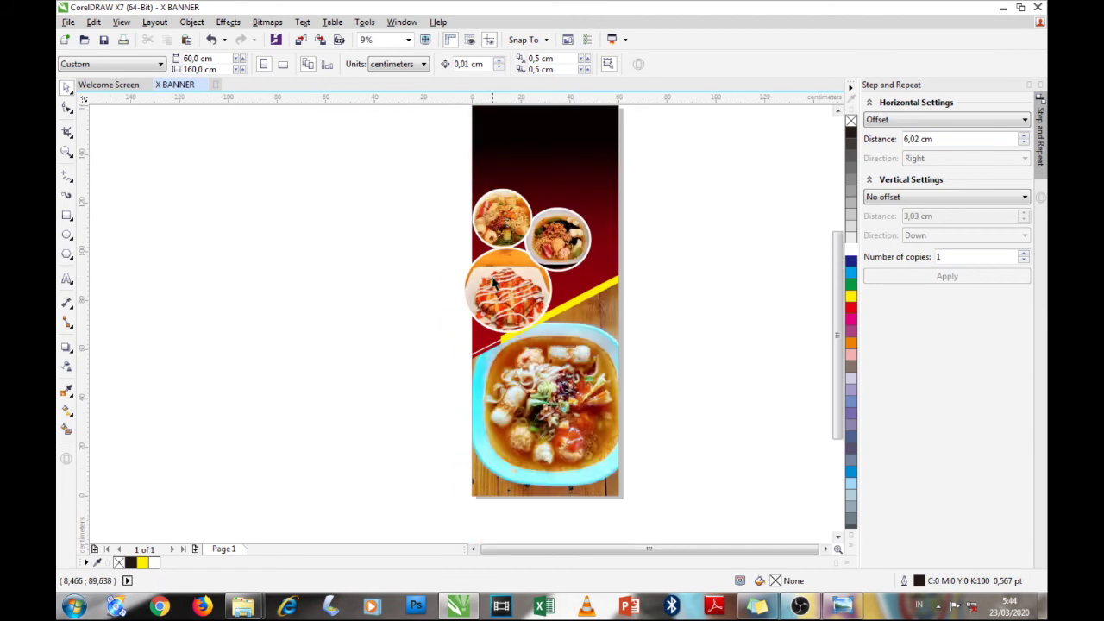
Move the three circular dish frames together off the banner onto the empty canvas to its left
left_click_drag(426, 155, 595, 358)
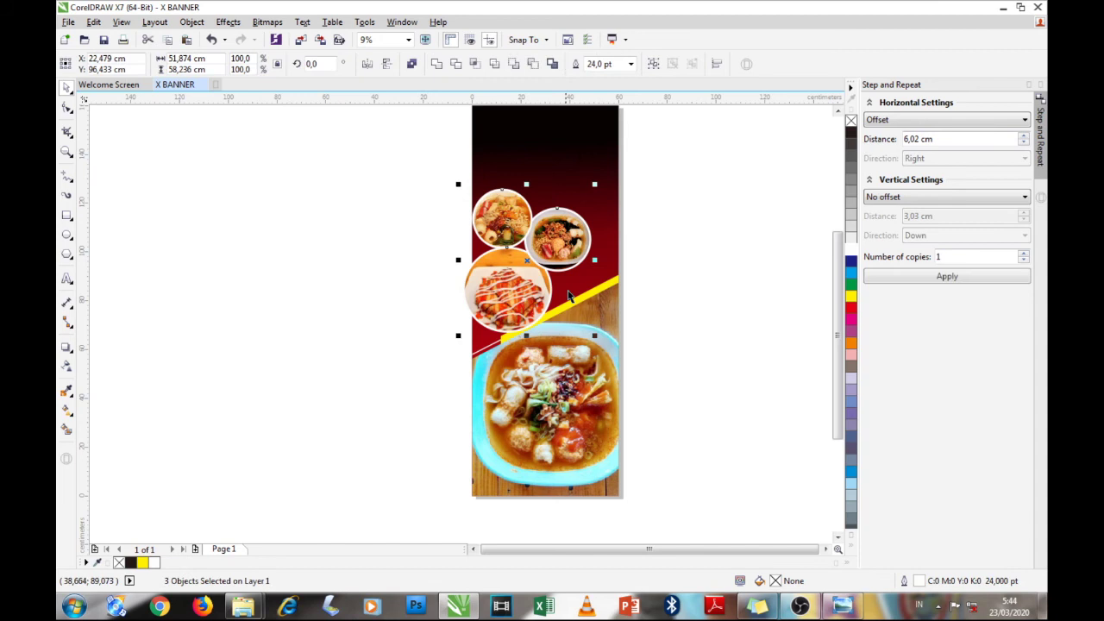
left_click_drag(559, 221, 296, 236)
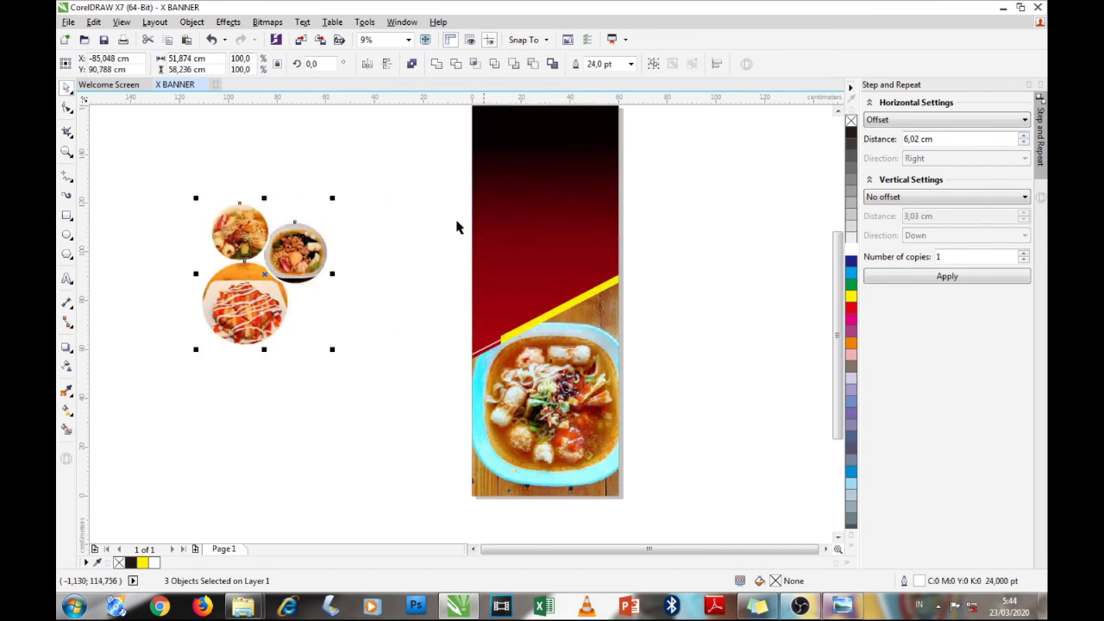
scroll(550, 215, "down", 1)
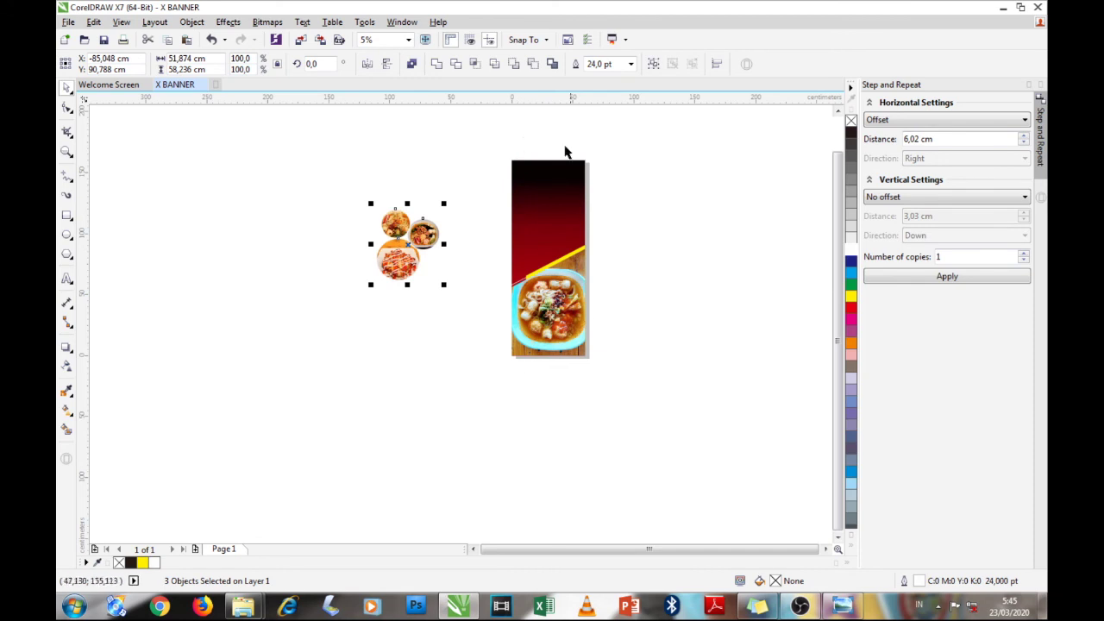
left_click_drag(399, 259, 455, 262)
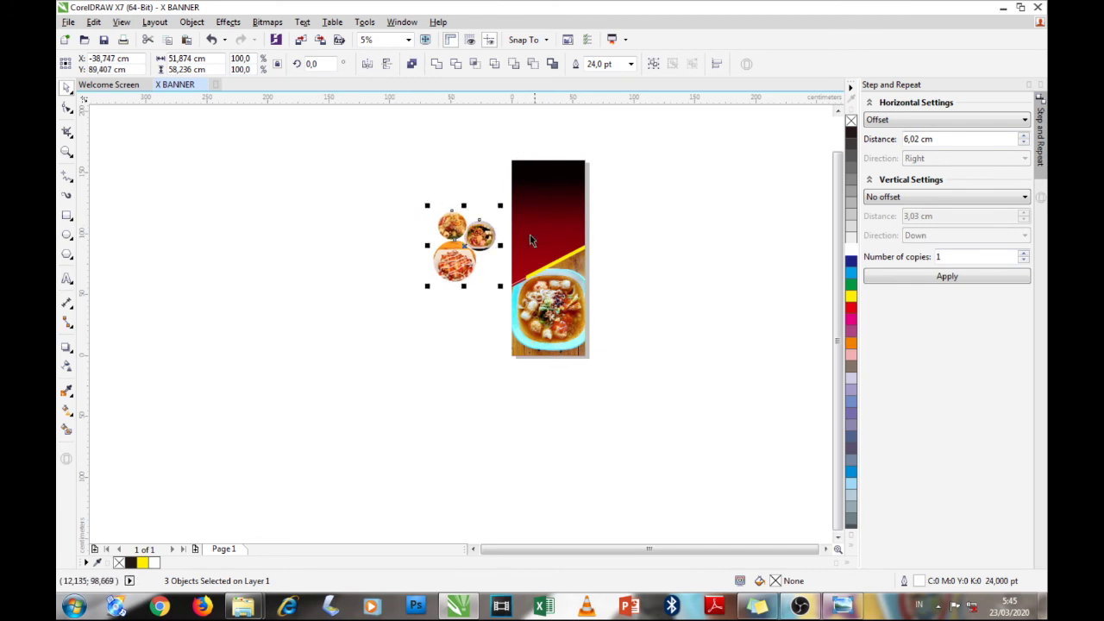
scroll(528, 194, "up", 1)
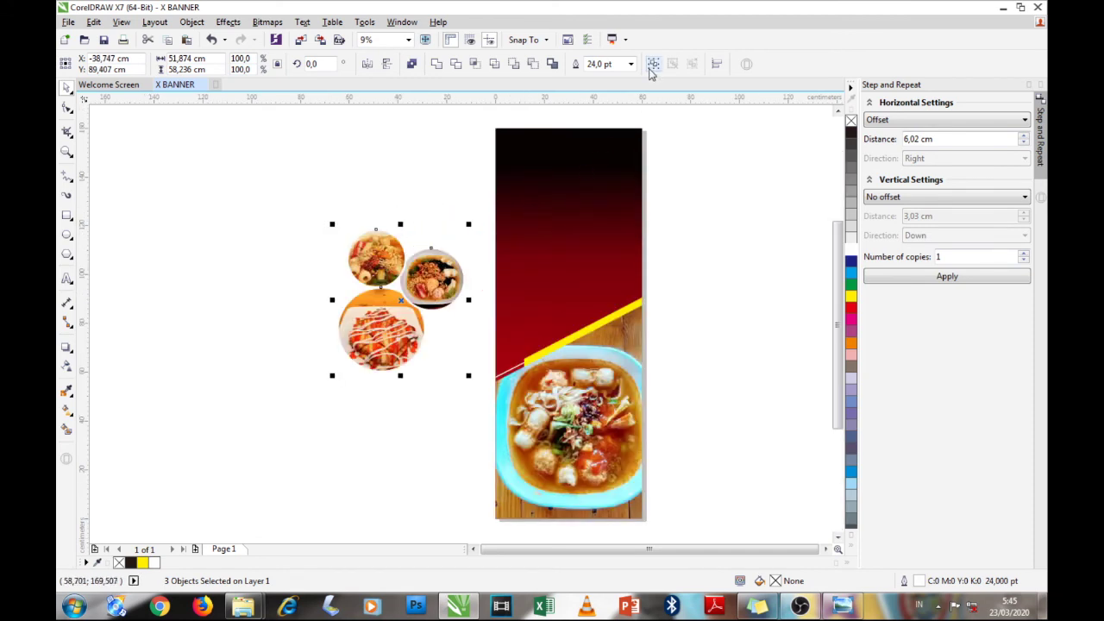
Try to group the three dish circles and PowerClip them inside the banner background, and undo both operations
key("ctrl+g")
right_click(433, 248)
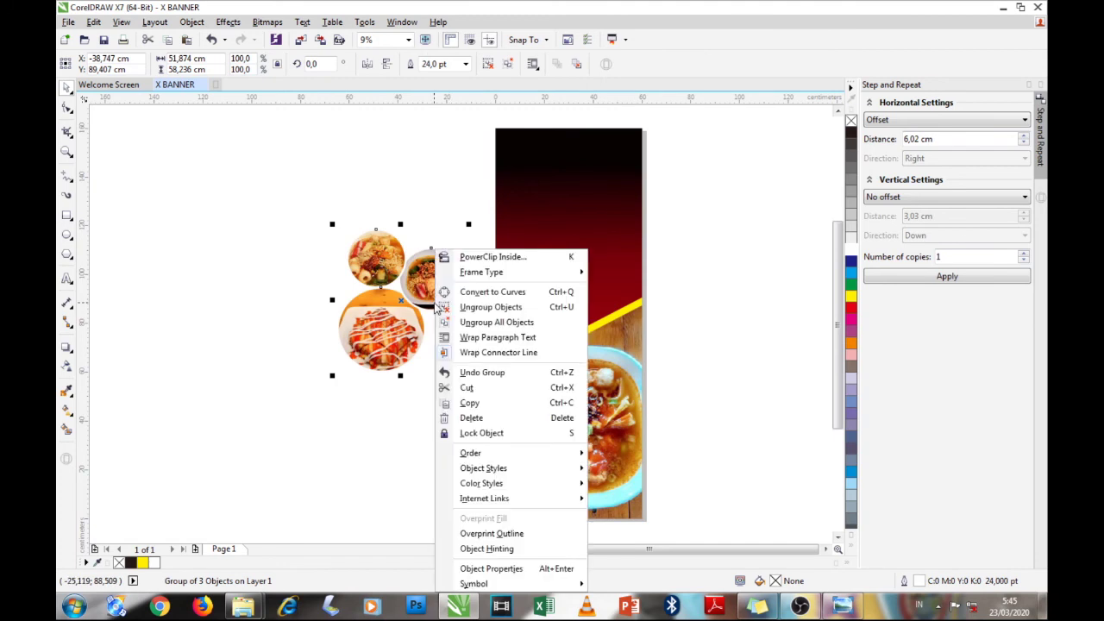
left_click(453, 256)
left_click(511, 255)
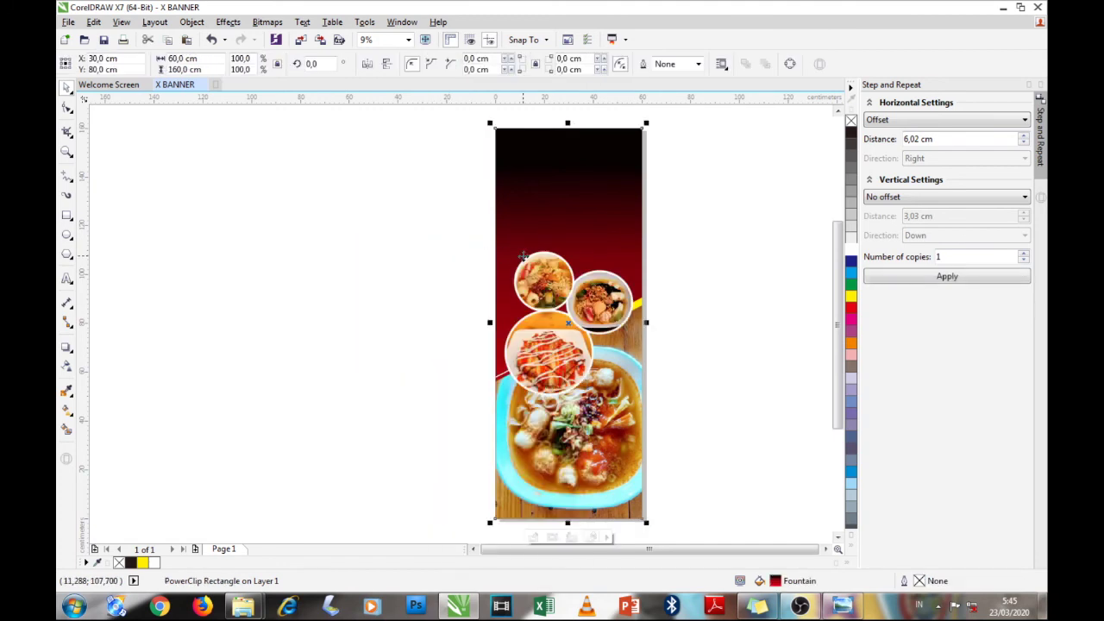
key("ctrl+z")
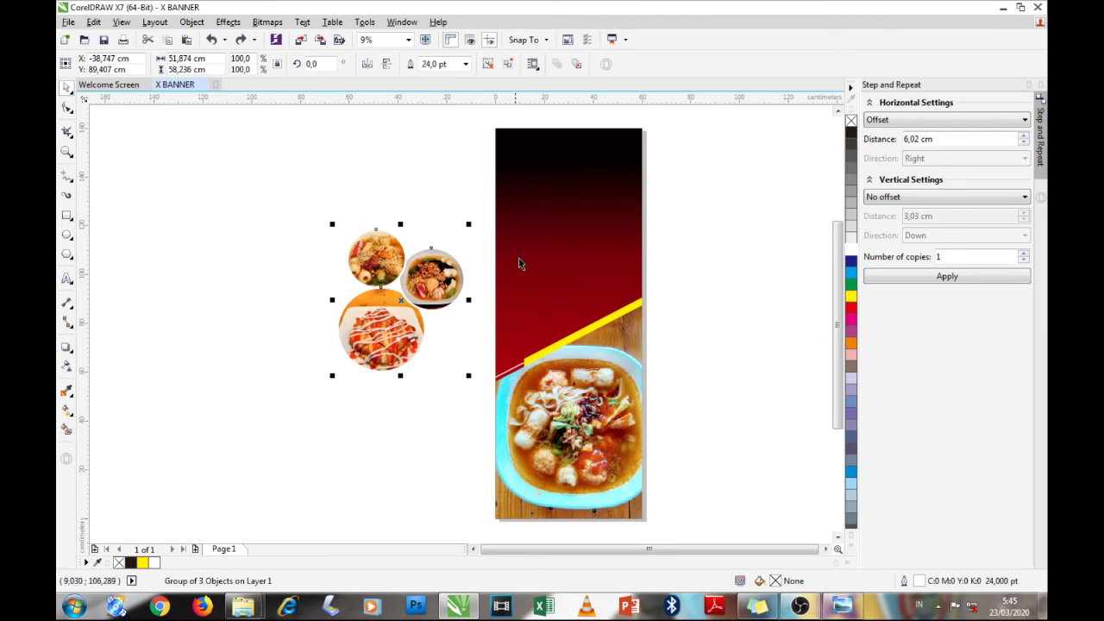
key("ctrl+z")
Group the three circular dish frames and place the group inside the banner background as a PowerClip
left_click(391, 436)
left_click_drag(291, 207, 483, 439)
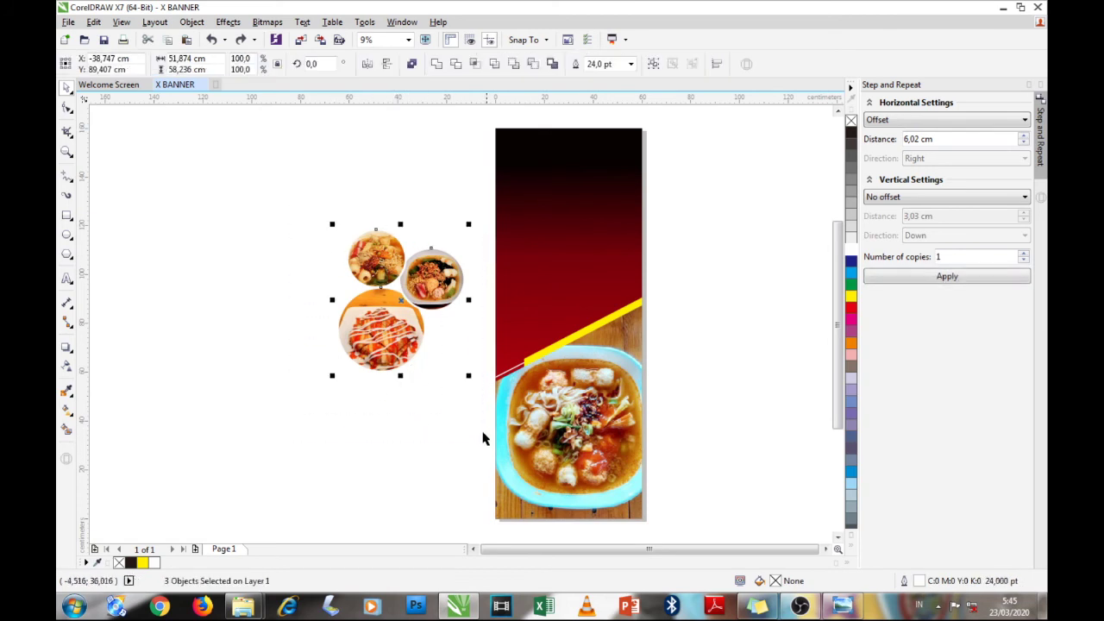
left_click(653, 67)
mouse_move(430, 285)
left_mouse_down()
mouse_move(399, 290)
mouse_move(436, 293)
left_mouse_up()
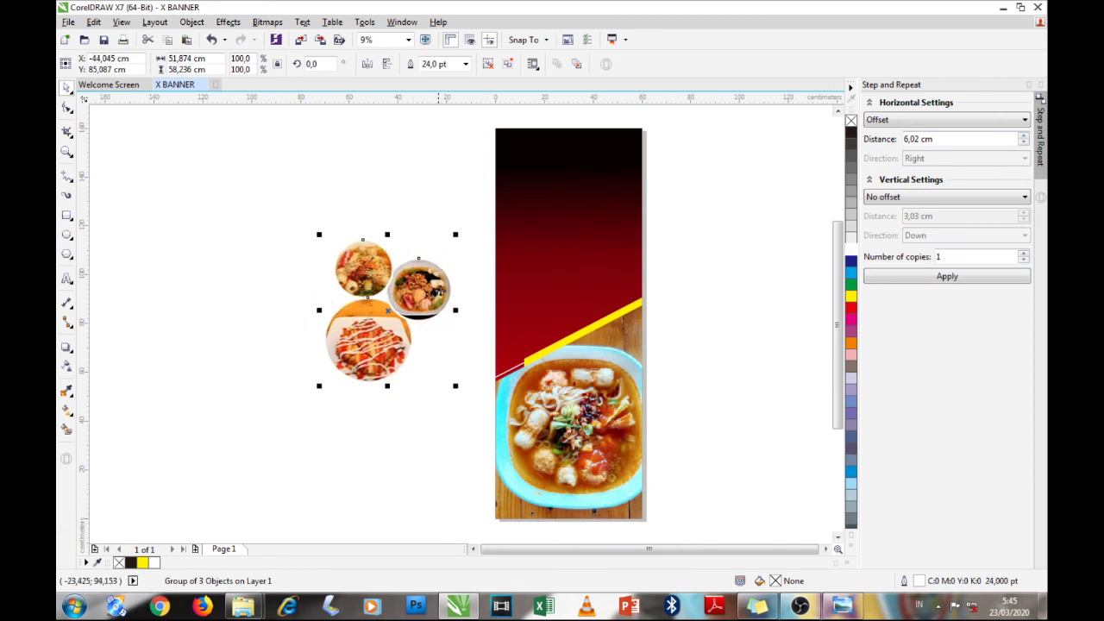
right_click(432, 250)
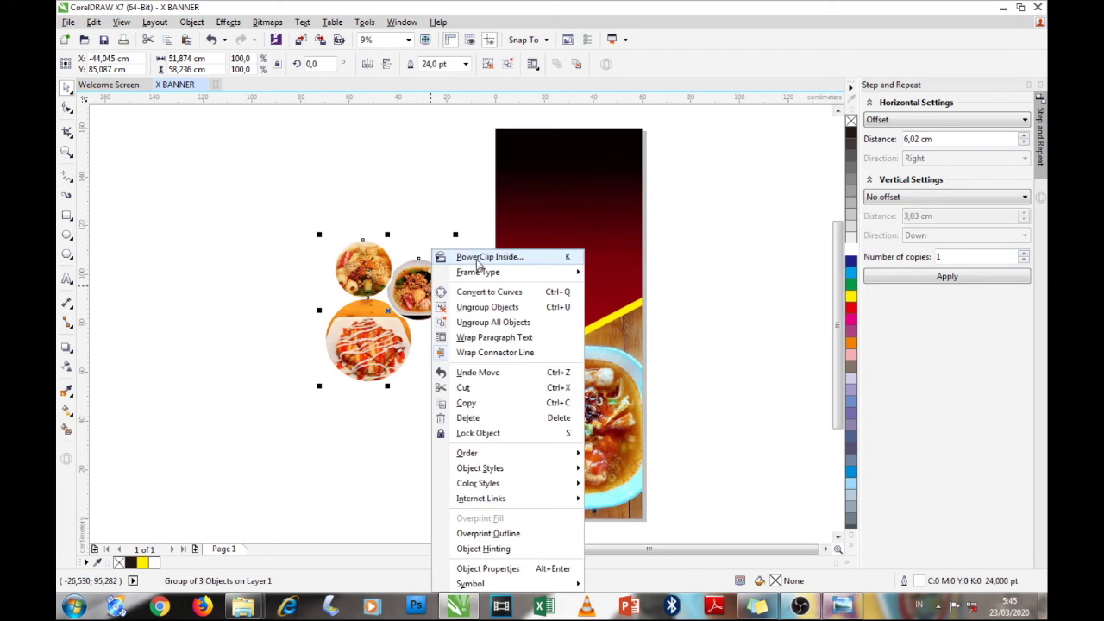
left_click(479, 258)
left_click(517, 242)
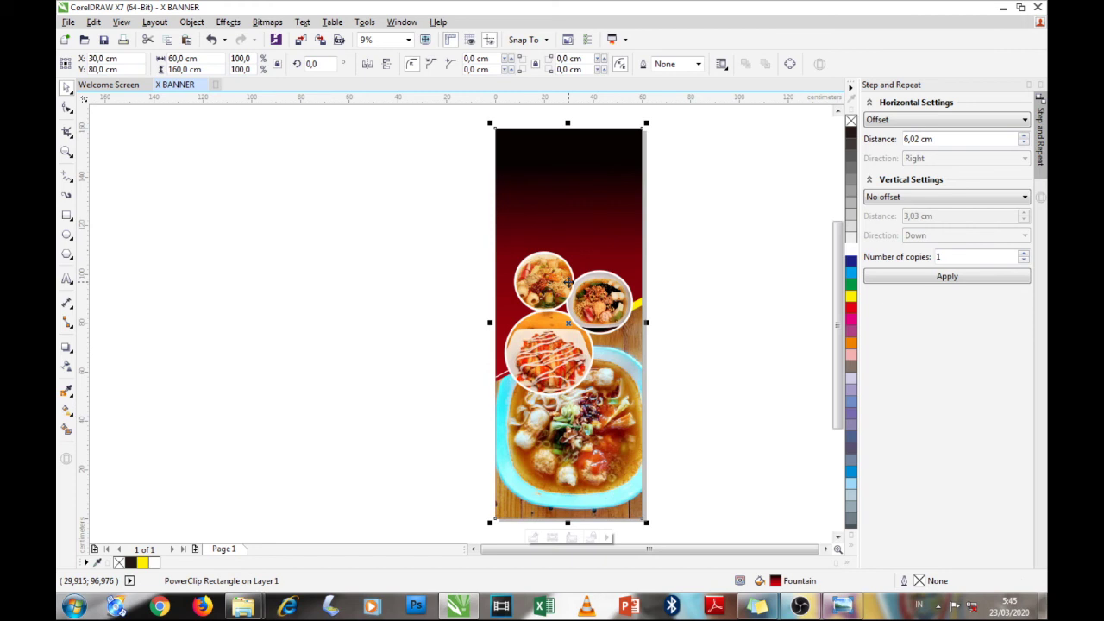
Edit the banner's PowerClip contents, moving the circle group above the yellow stripe so the banner's left edge crops the plate circle
left_click(534, 537)
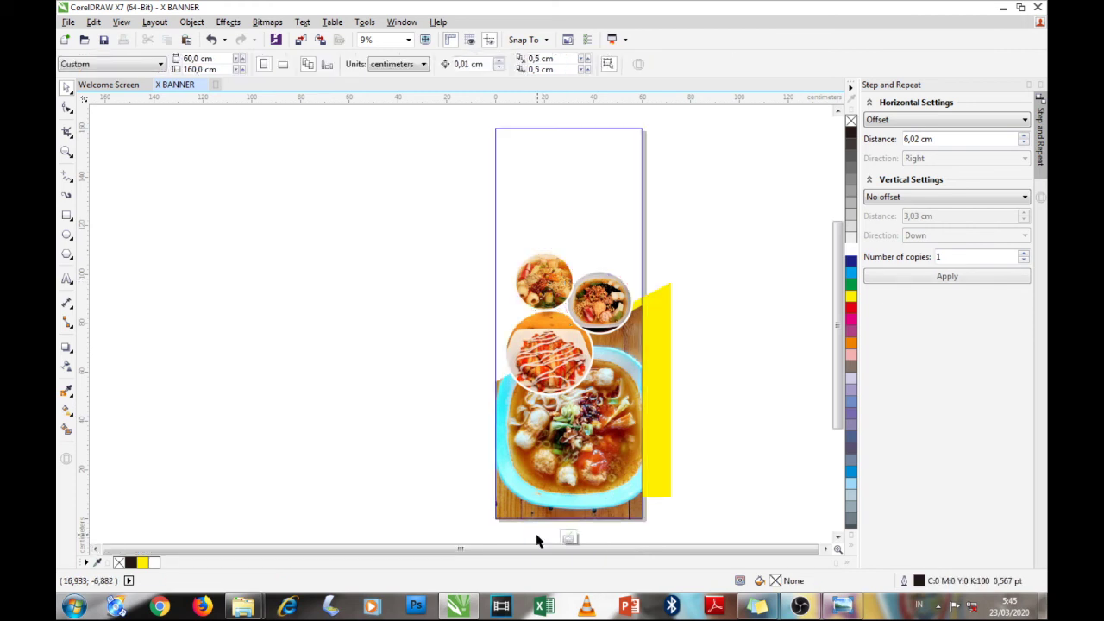
left_click(555, 334)
mouse_move(556, 334)
left_mouse_down()
mouse_move(532, 296)
mouse_move(560, 324)
left_mouse_up()
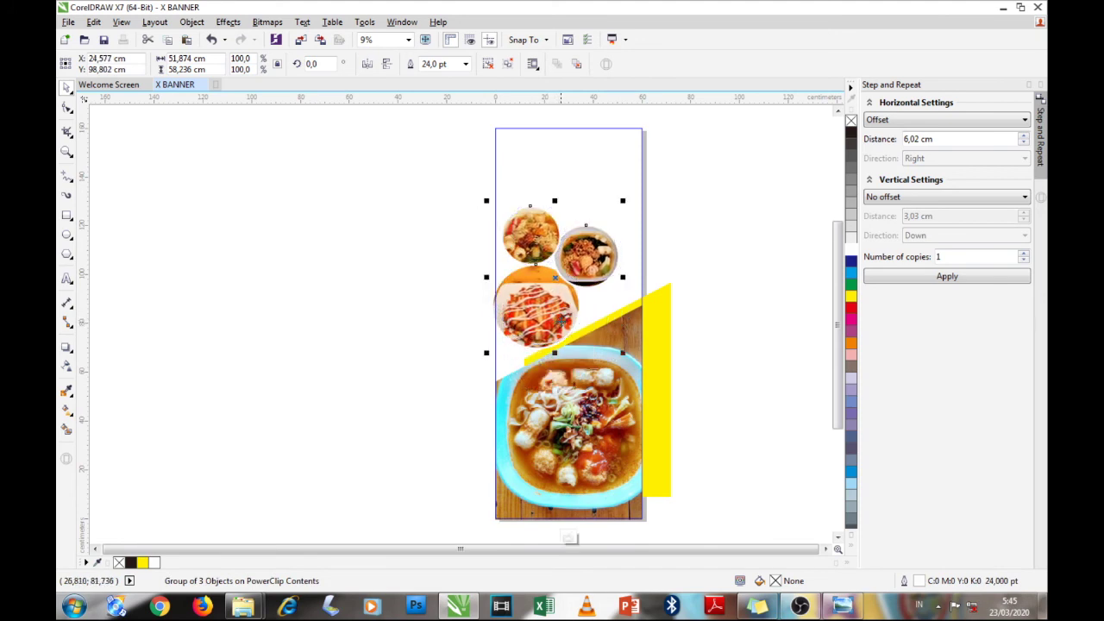
left_click(570, 538)
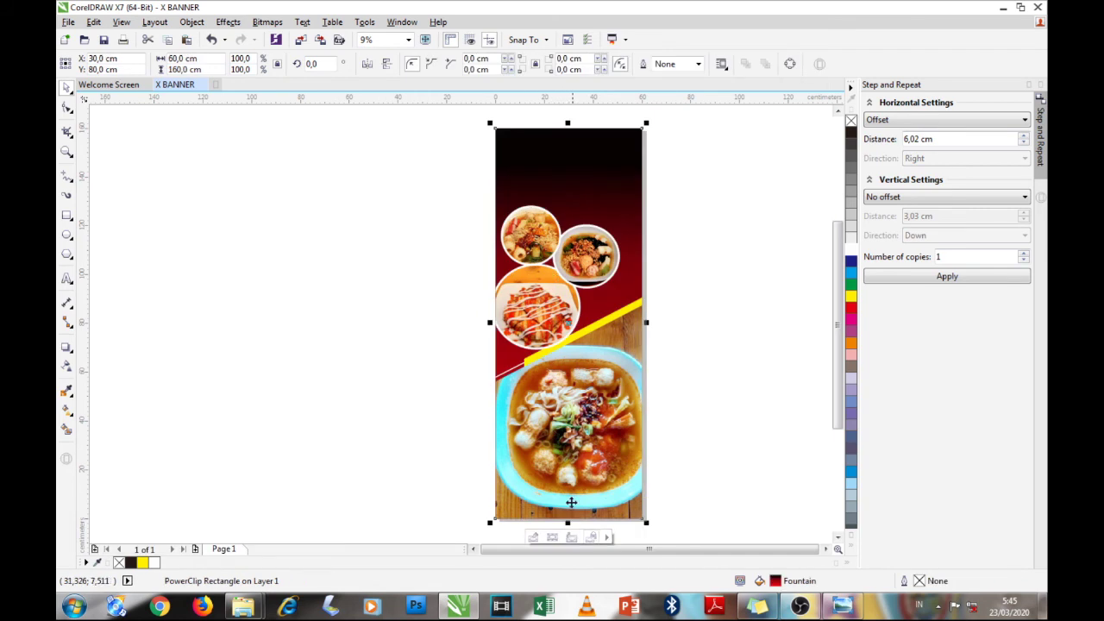
left_click(571, 538)
left_click_drag(525, 304, 516, 295)
left_click(568, 539)
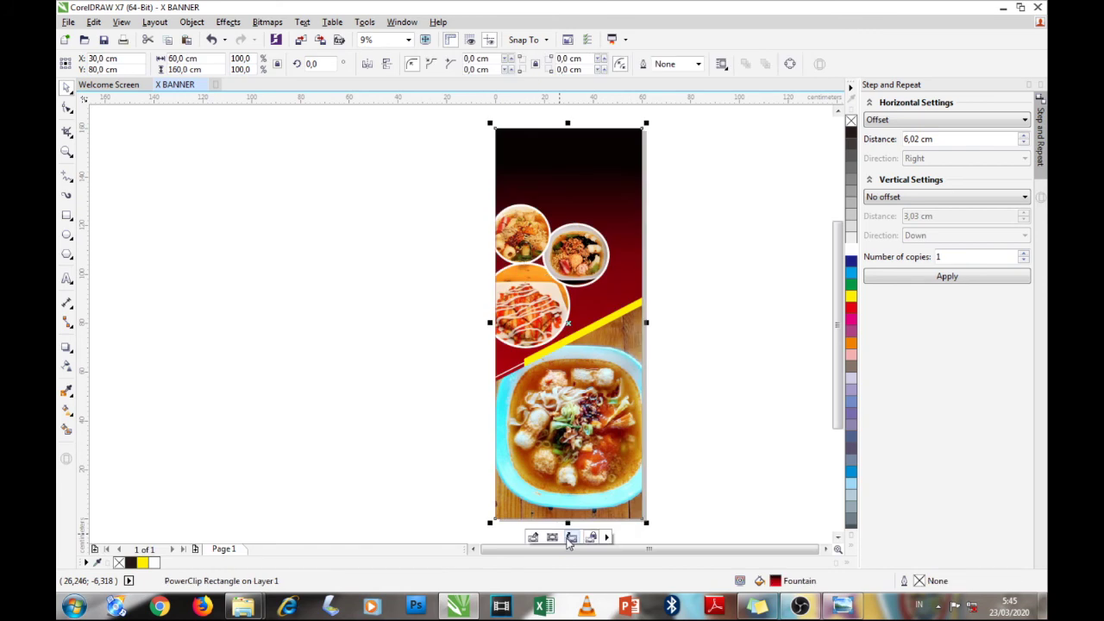
left_click(715, 370)
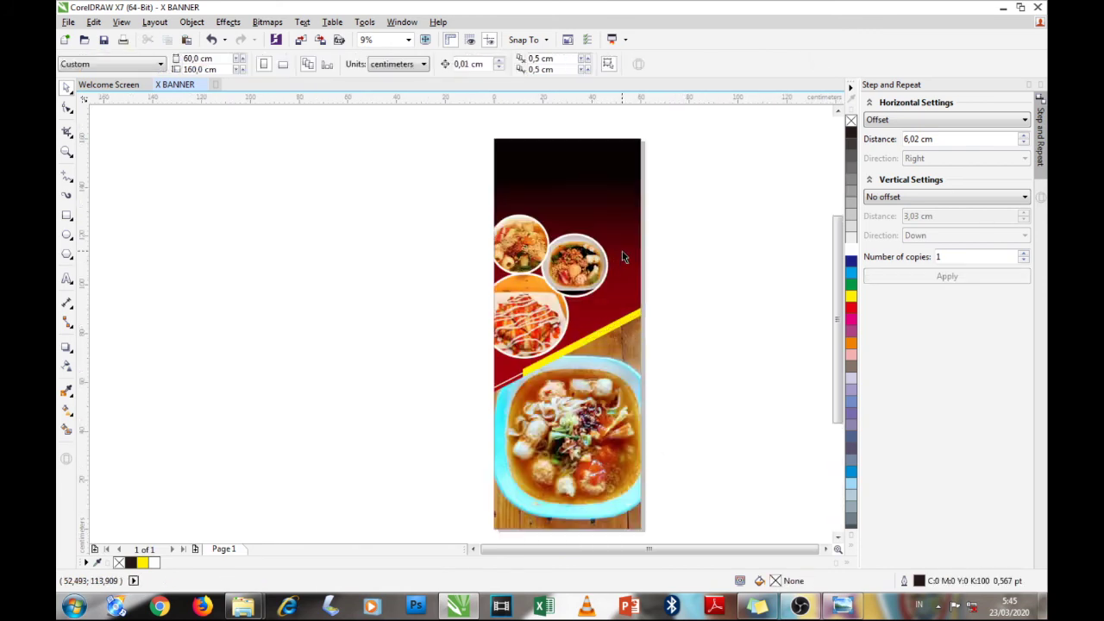
scroll(492, 257, "up", 2)
scroll(466, 301, "up", 4)
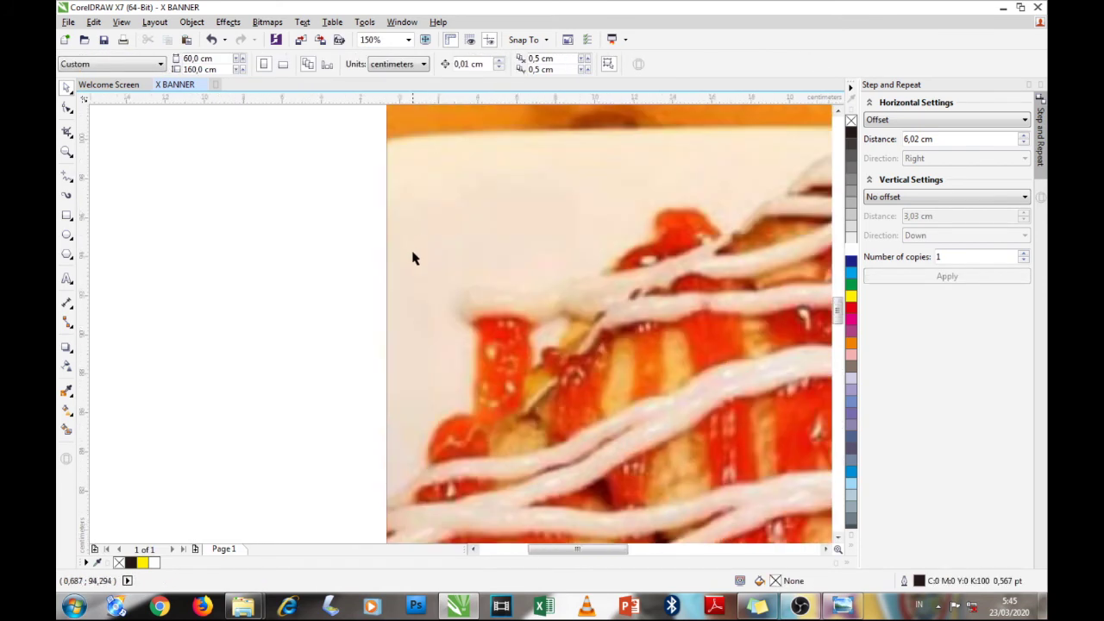
scroll(412, 253, "down", 6)
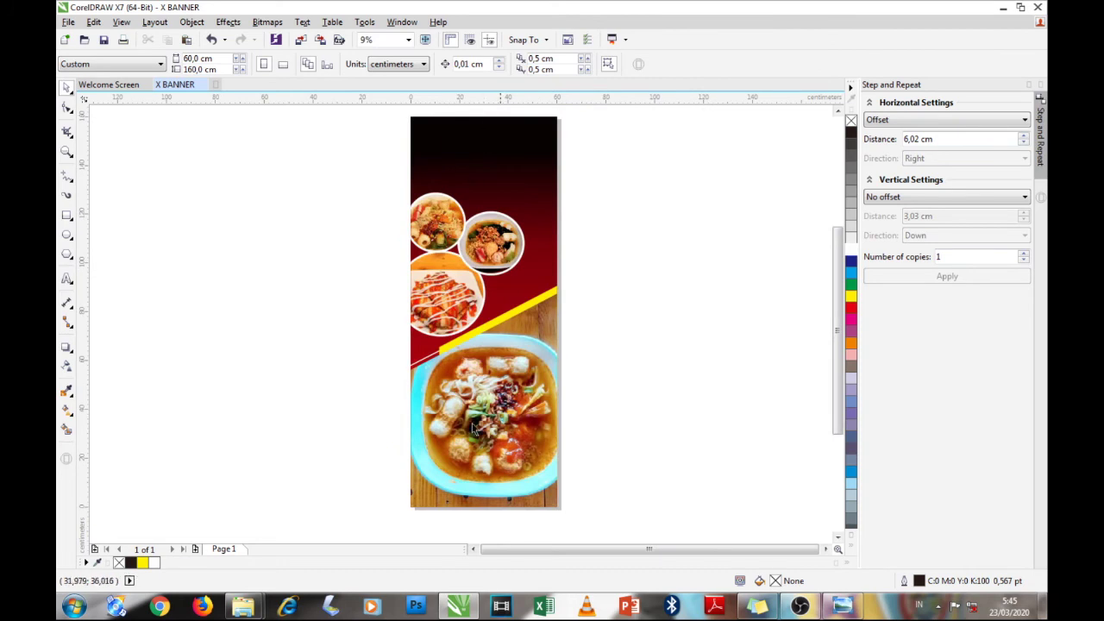
scroll(565, 354, "down", 1)
scroll(524, 251, "up", 3)
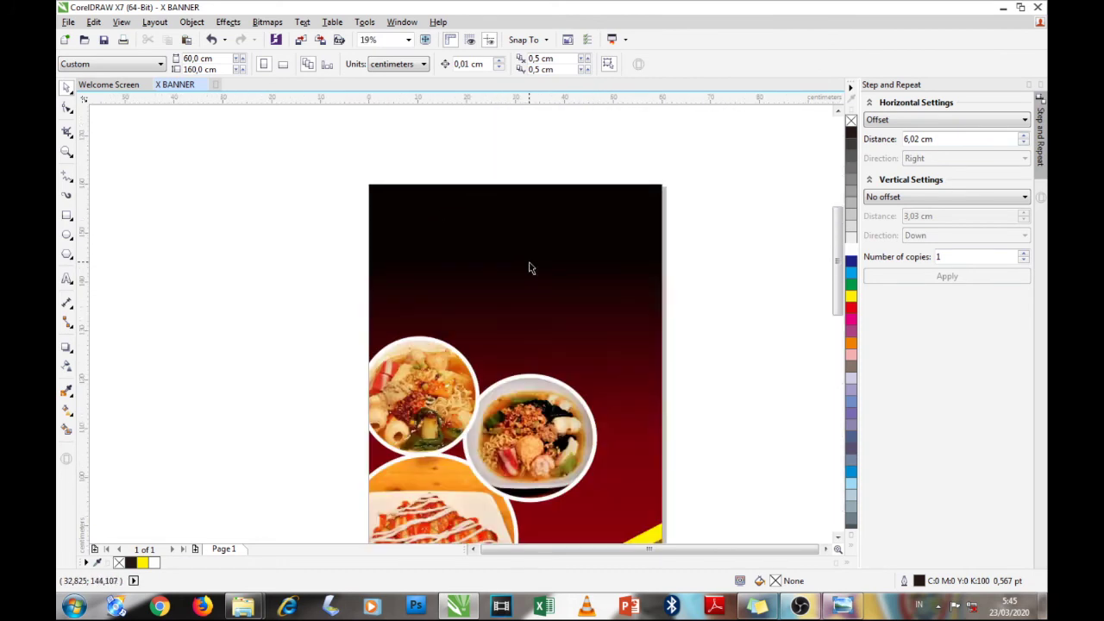
left_click(66, 278)
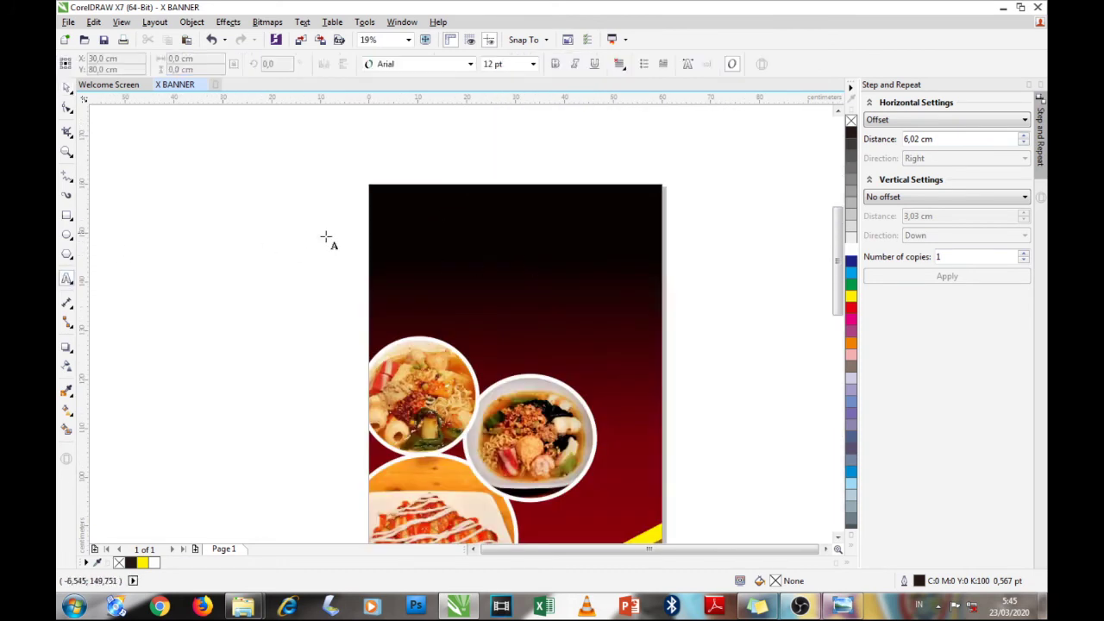
left_click(449, 218)
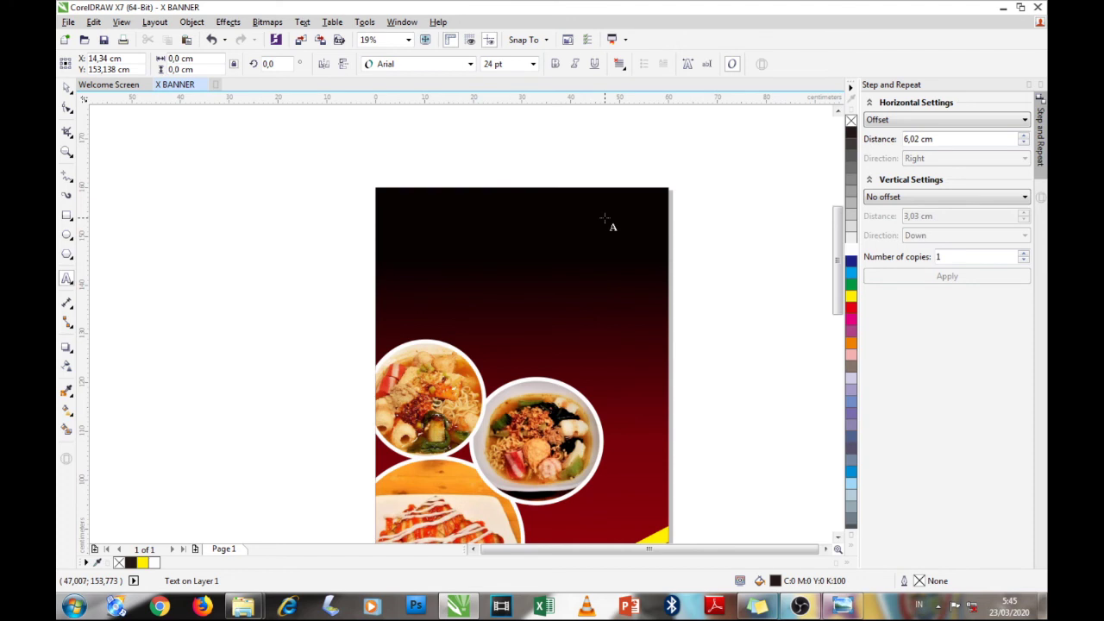
type("P")
key("BackSpace")
type("u")
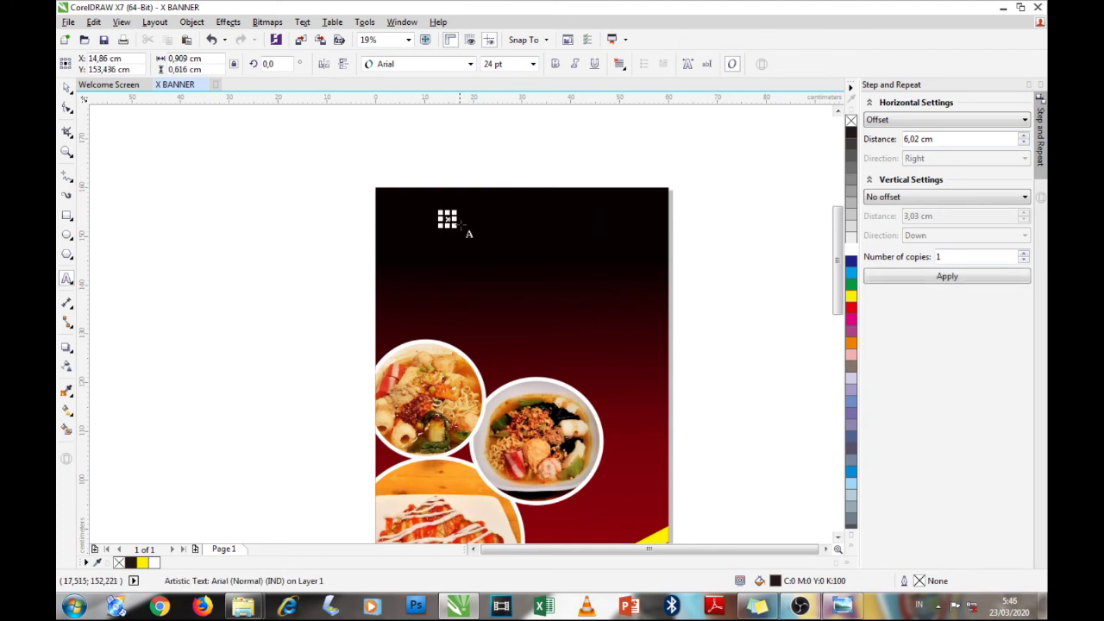
left_click(67, 88)
key("Delete")
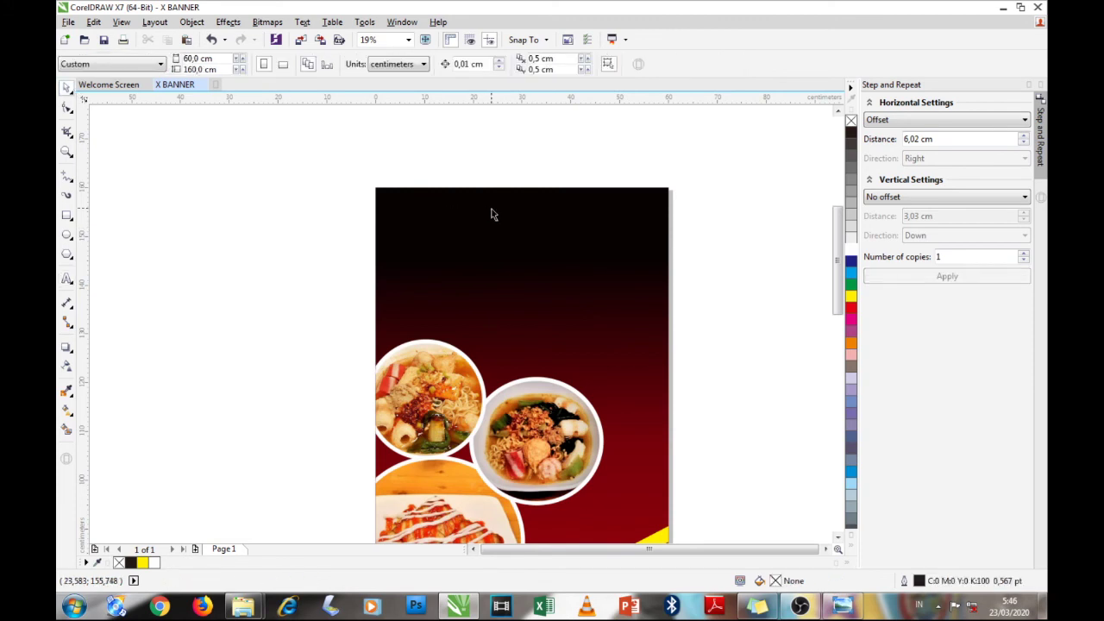
Add the Arial title "Purbayan Suki" outside the banner, enlarged to about 297.5 pt, and place it above the banner's upper left
left_click(67, 278)
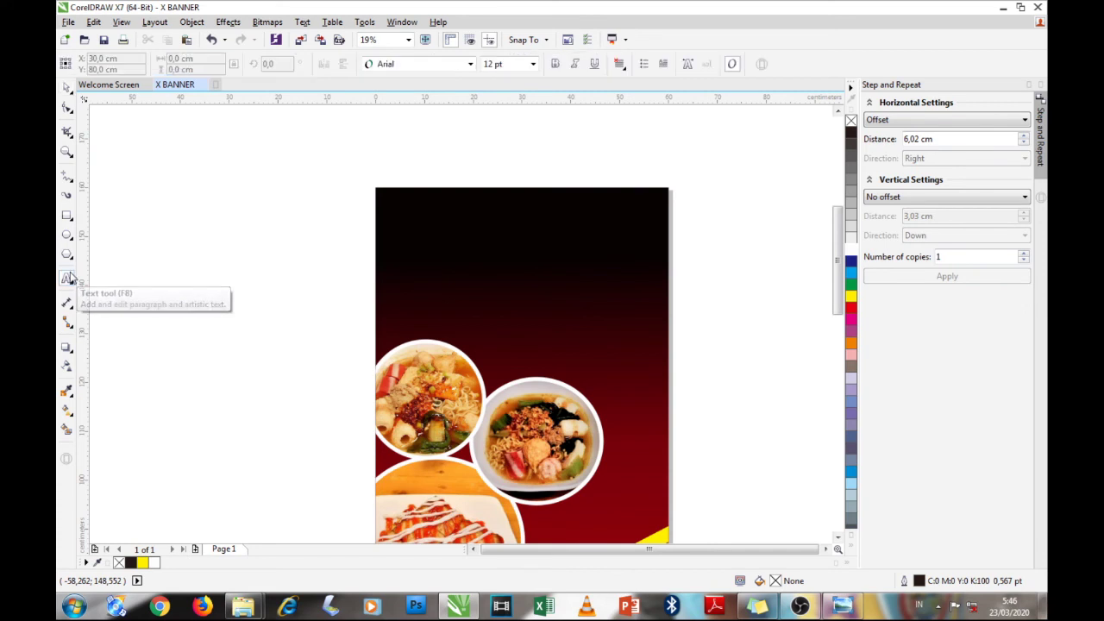
left_click(197, 220)
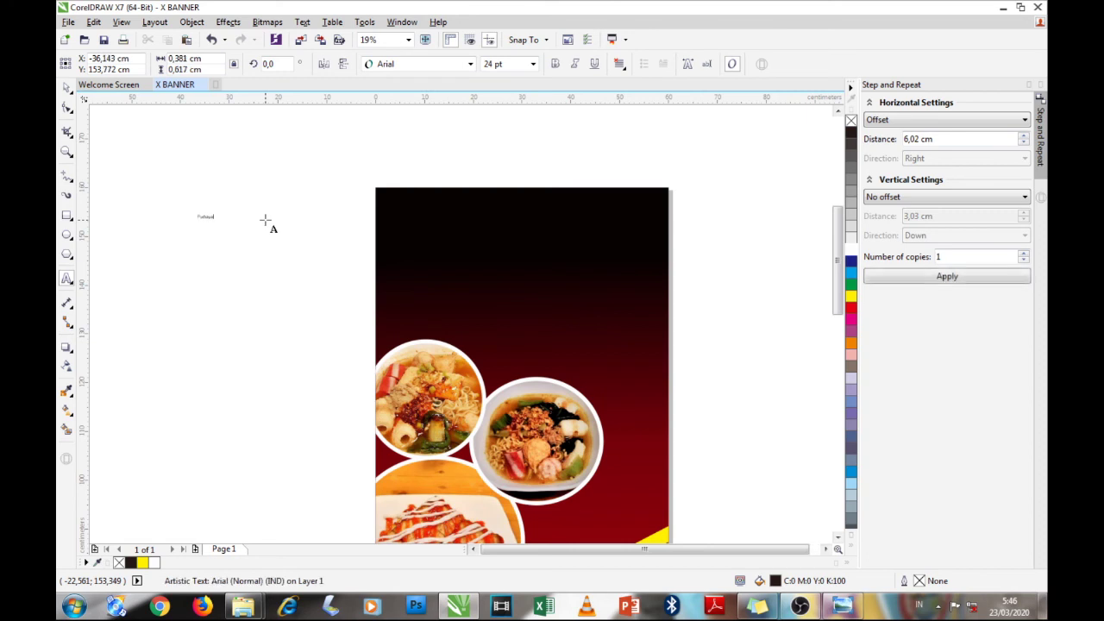
left_click_drag(223, 226, 410, 423)
left_click_drag(407, 257, 407, 257)
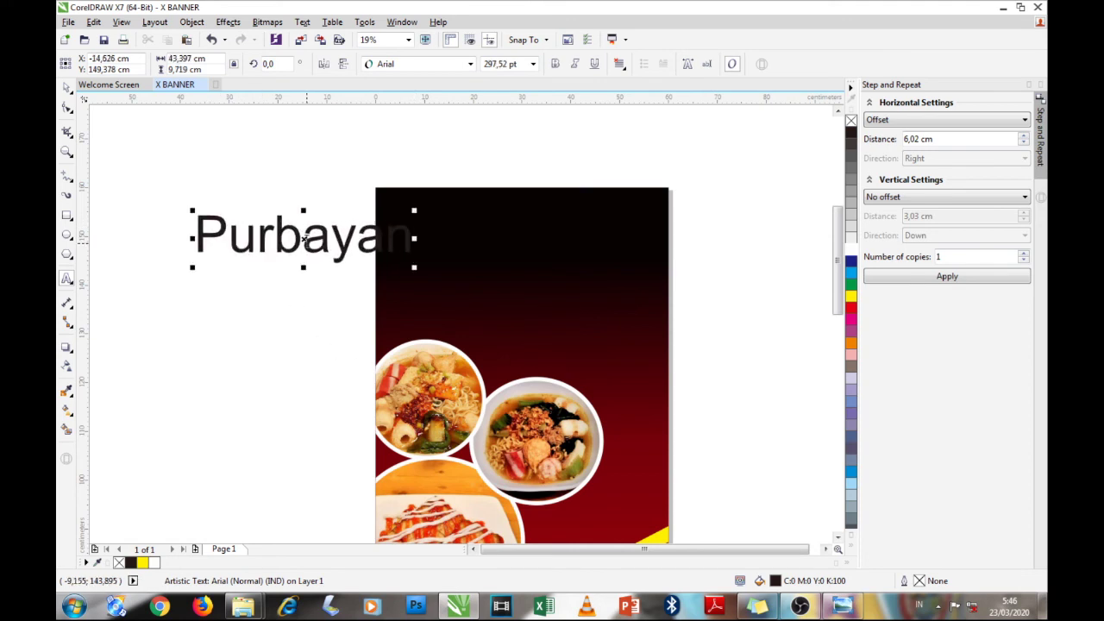
left_click_drag(301, 239, 246, 162)
type("Suki")
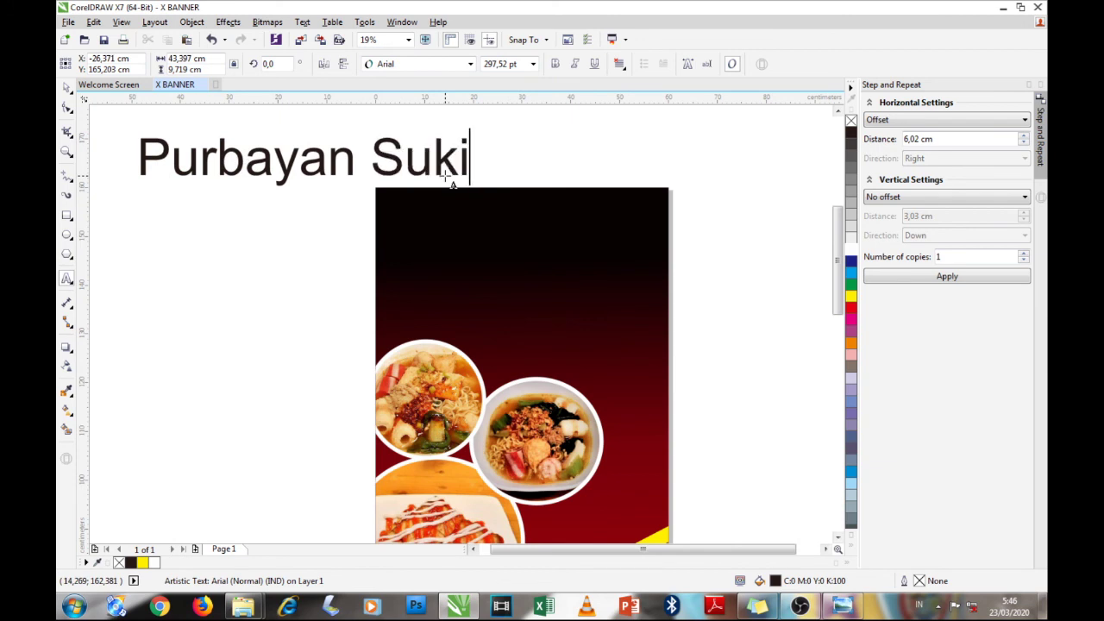
Fit the "Purbayan Suki" title across the banner's dark upper area at about 262 pt, 58.8 cm wide, and fill it yellow
left_click_drag(468, 134, 456, 137)
left_click_drag(283, 166, 528, 247)
left_click(67, 87)
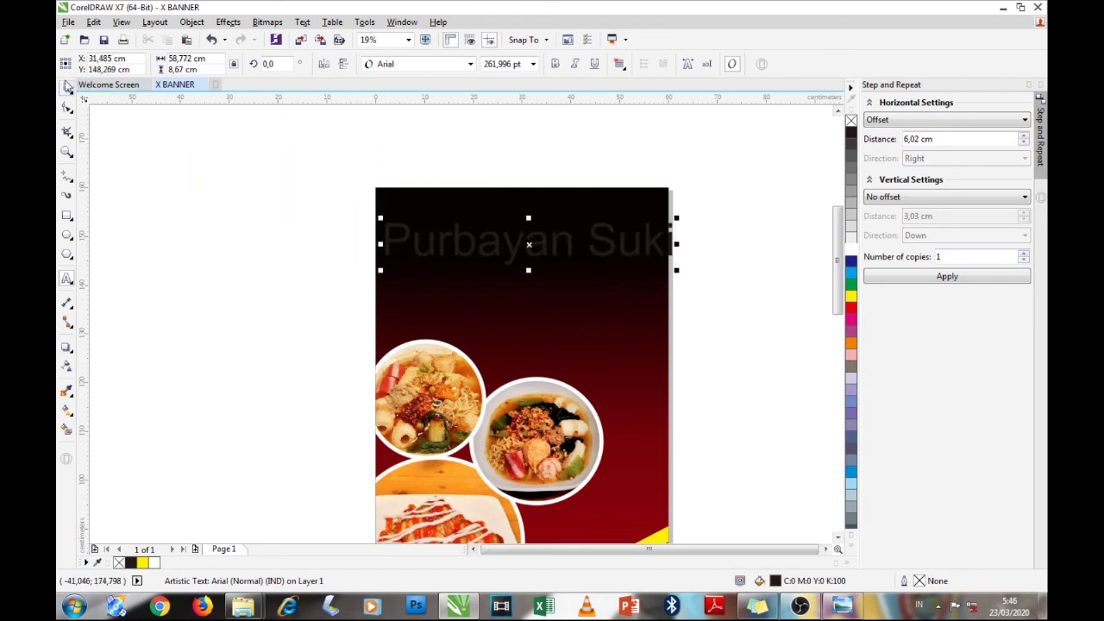
left_click(852, 295)
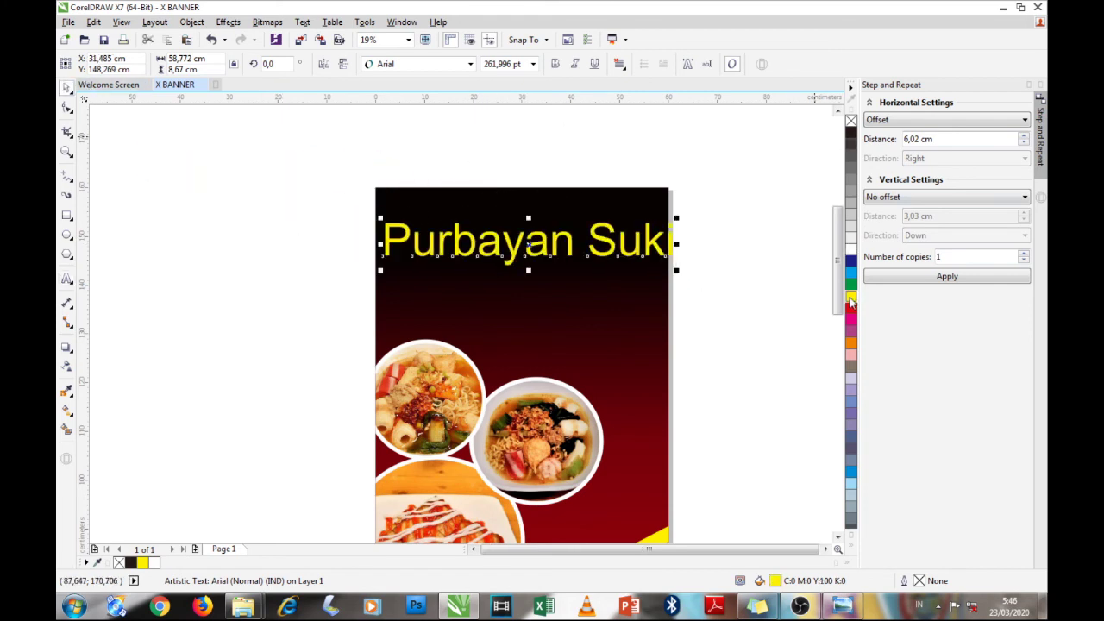
Set the "Purbayan Suki" title in Herlambang at about 325 pt, 50 cm wide, and position it across the banner's dark upper area
left_click_drag(676, 219, 636, 240)
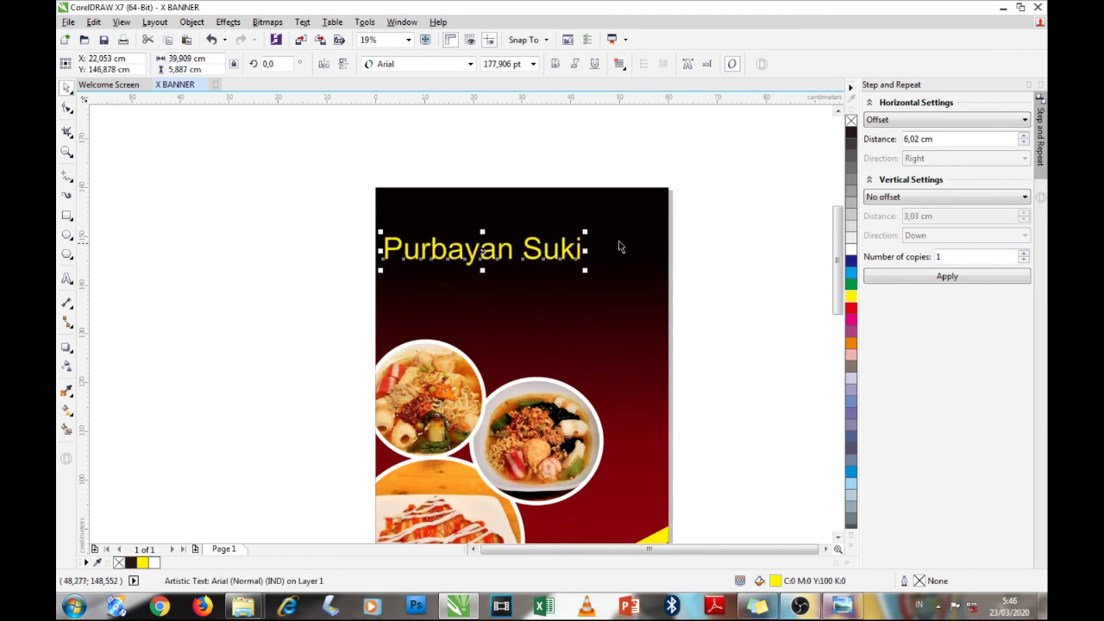
left_click_drag(491, 255, 521, 234)
scroll(523, 241, "up", 2)
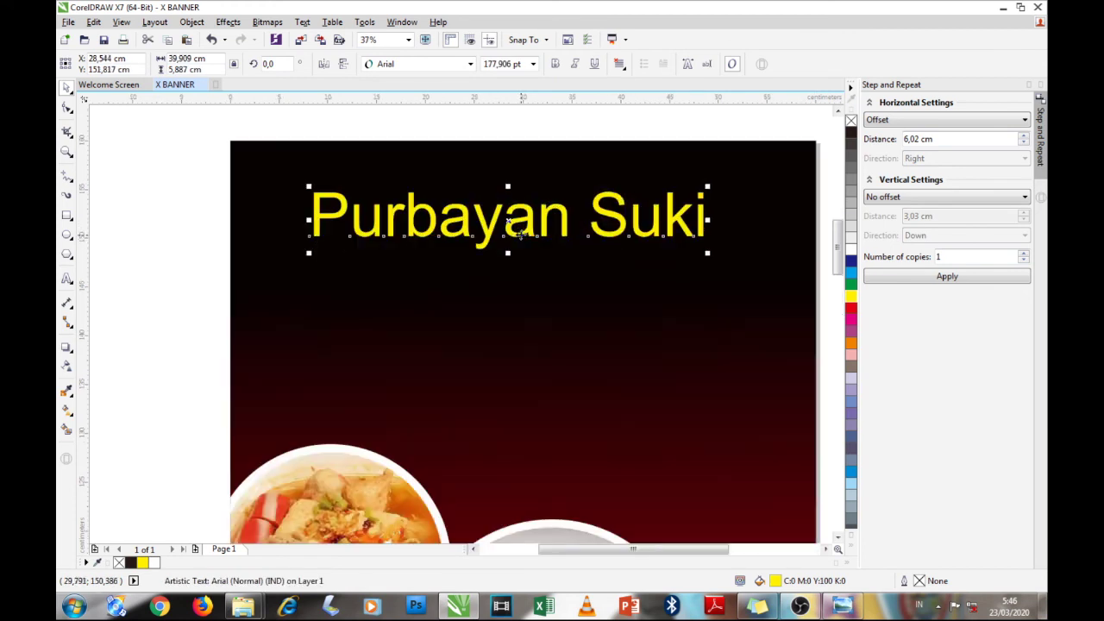
left_click(471, 65)
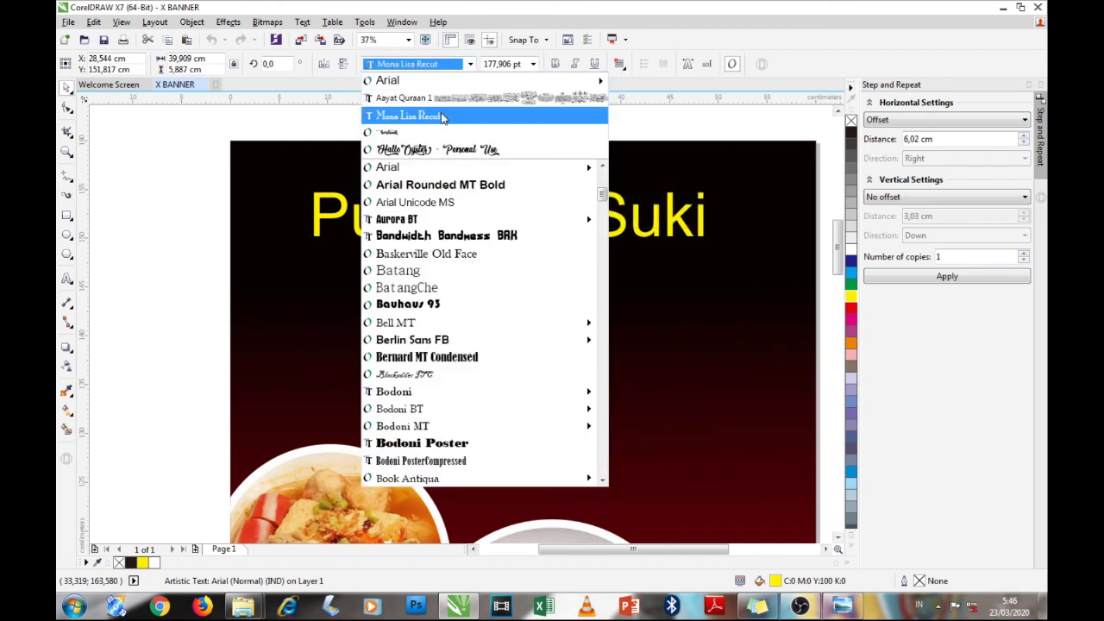
left_click(440, 133)
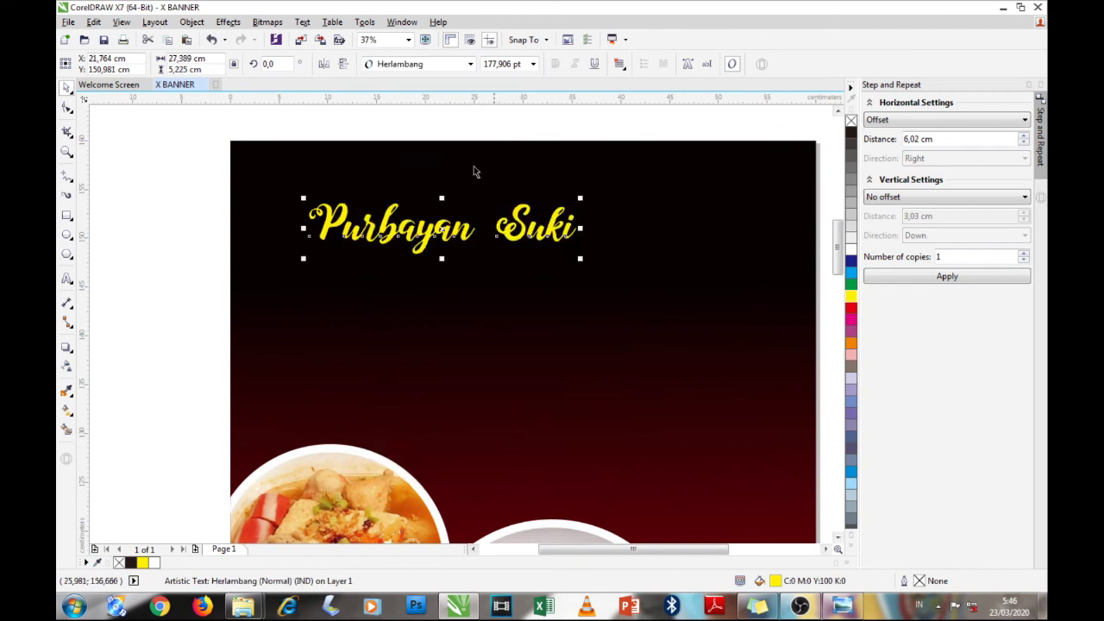
left_click_drag(578, 265, 729, 414)
left_click_drag(303, 290, 250, 300)
left_click_drag(492, 250, 499, 237)
Add the text "Cabang" at about 146.6 pt, fill it yellow, and place it below the left part of the title
left_click(66, 278)
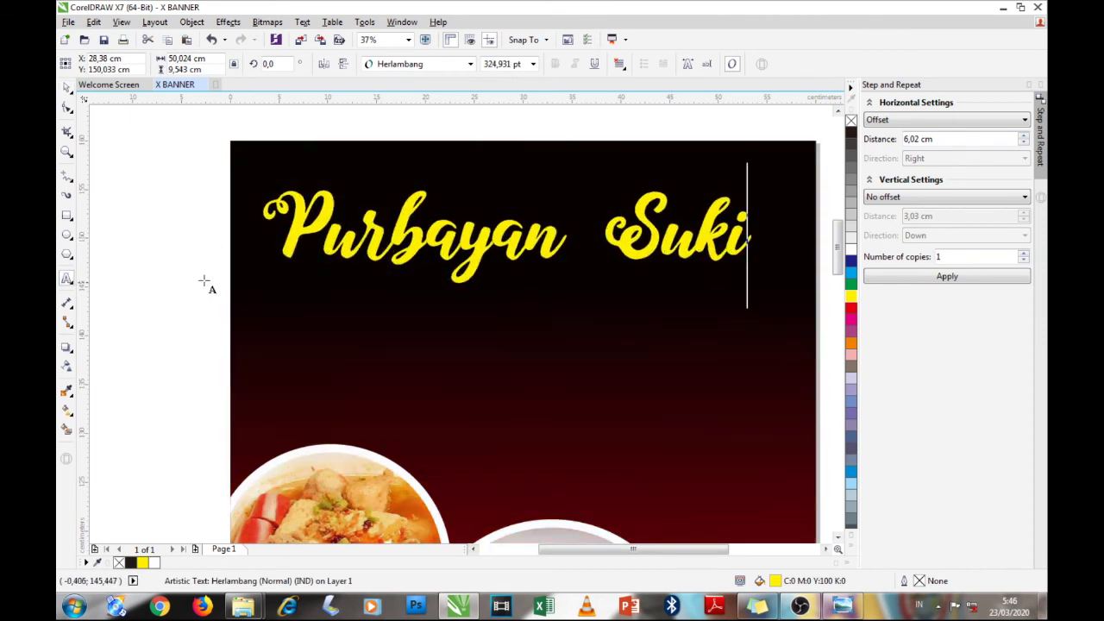
left_click(325, 303)
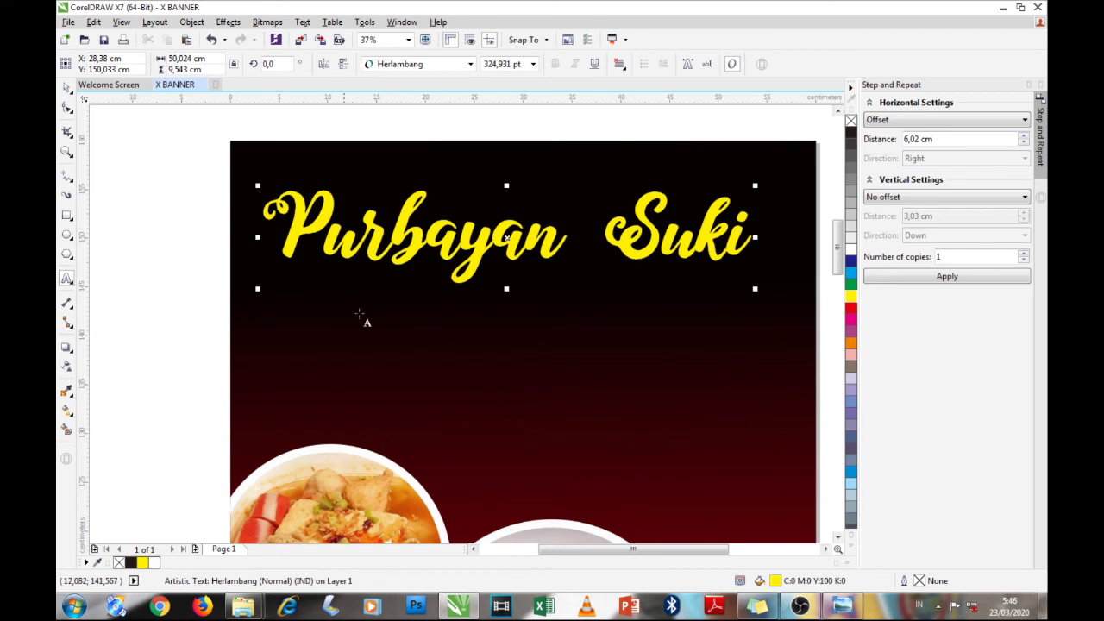
left_click(337, 343)
type("Ca")
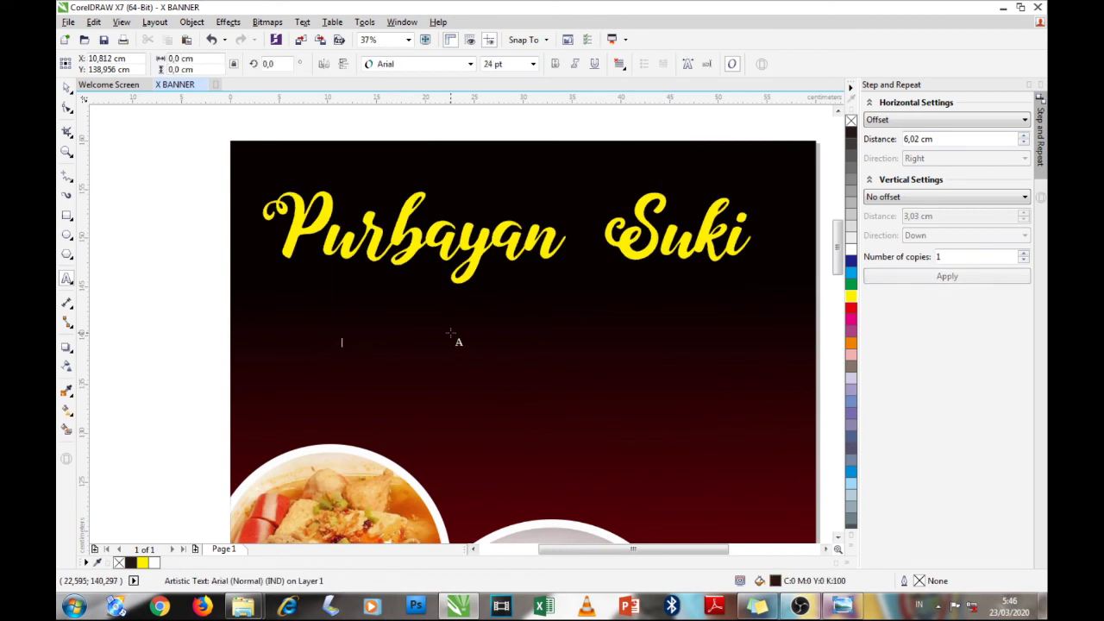
type("bang")
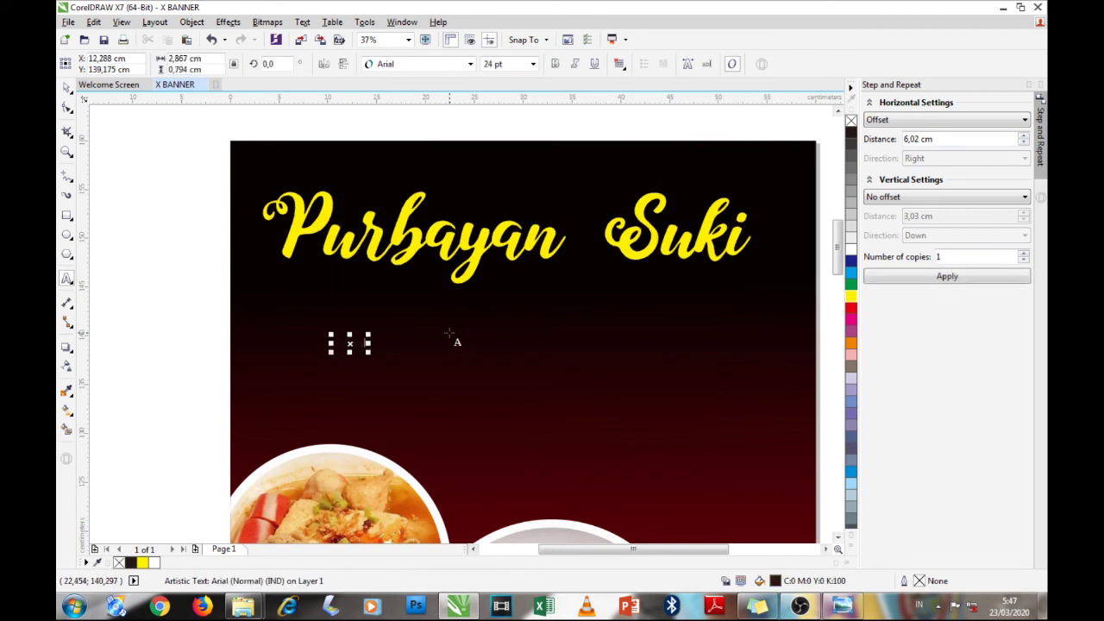
left_click_drag(370, 354, 513, 393)
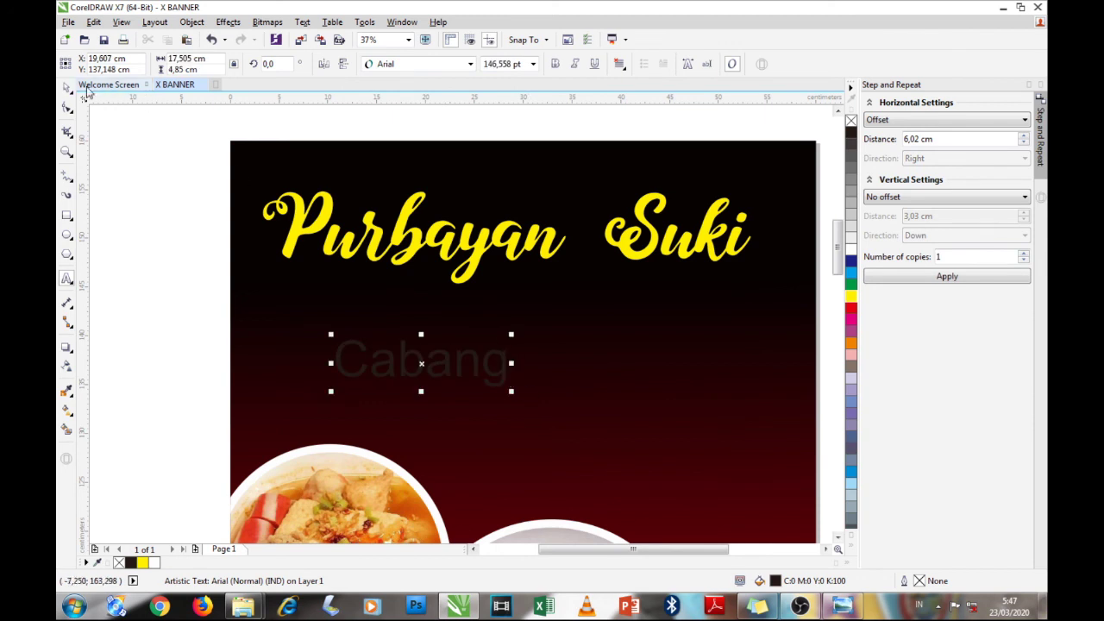
left_click(850, 297)
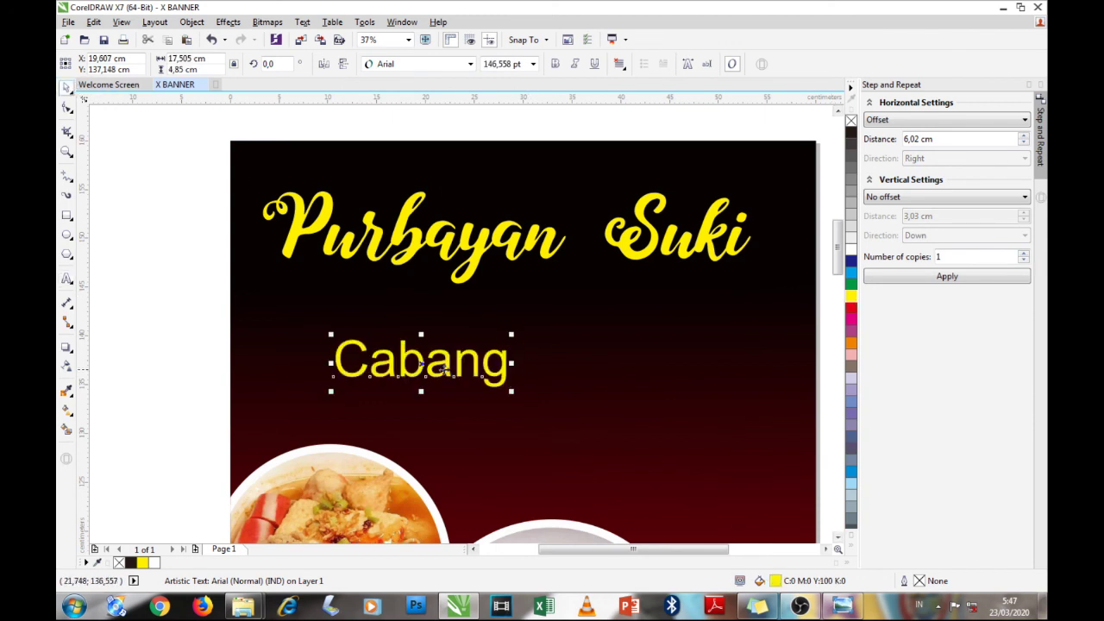
left_click_drag(423, 364, 373, 309)
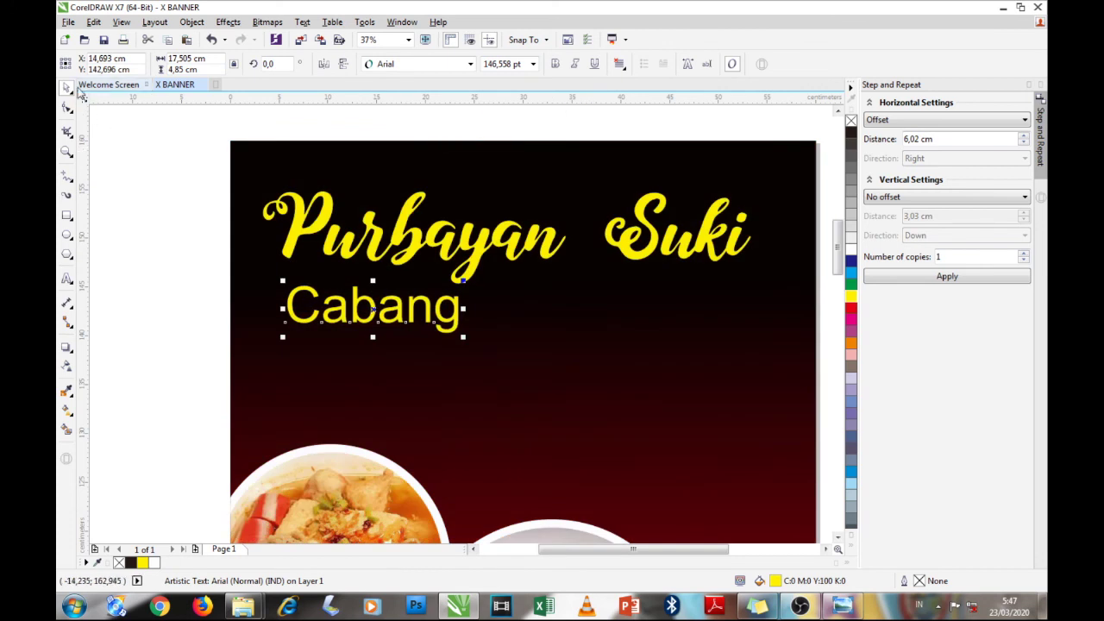
Change the "Cabang" text's font to Britannic Bold and shift it slightly down, clear of the title
left_click(470, 64)
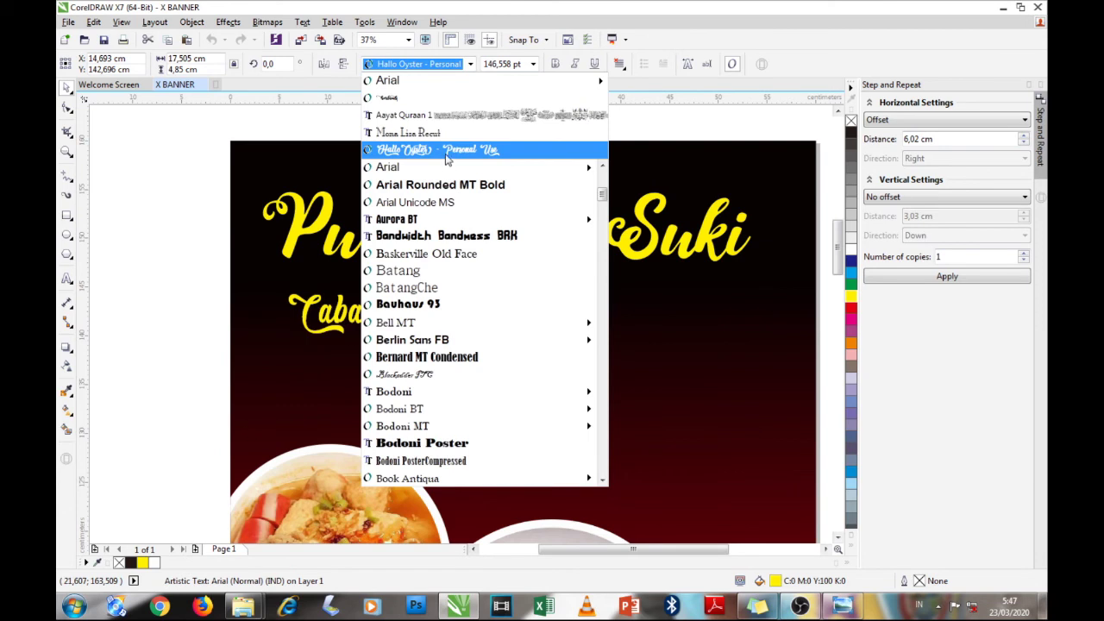
mouse_move(422, 221)
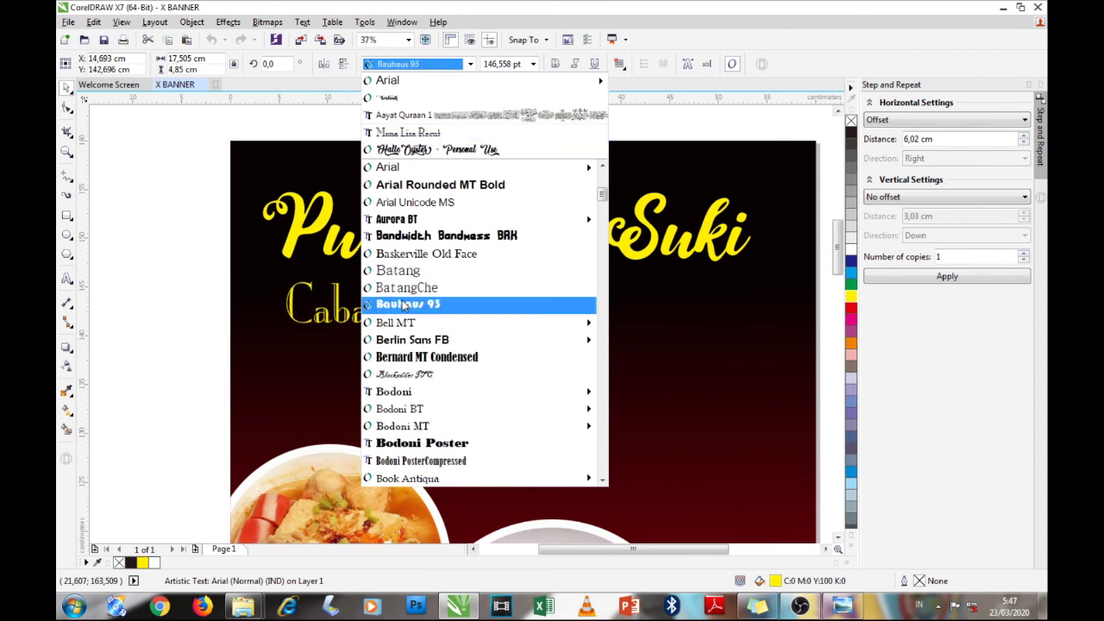
scroll(403, 304, "down", 4)
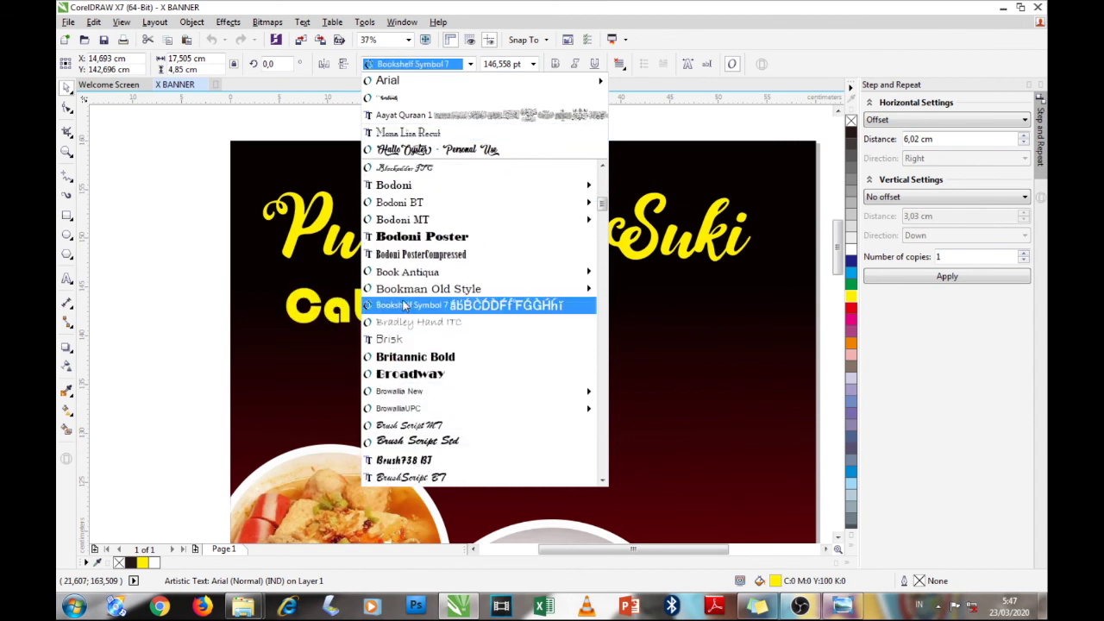
scroll(409, 303, "down", 1)
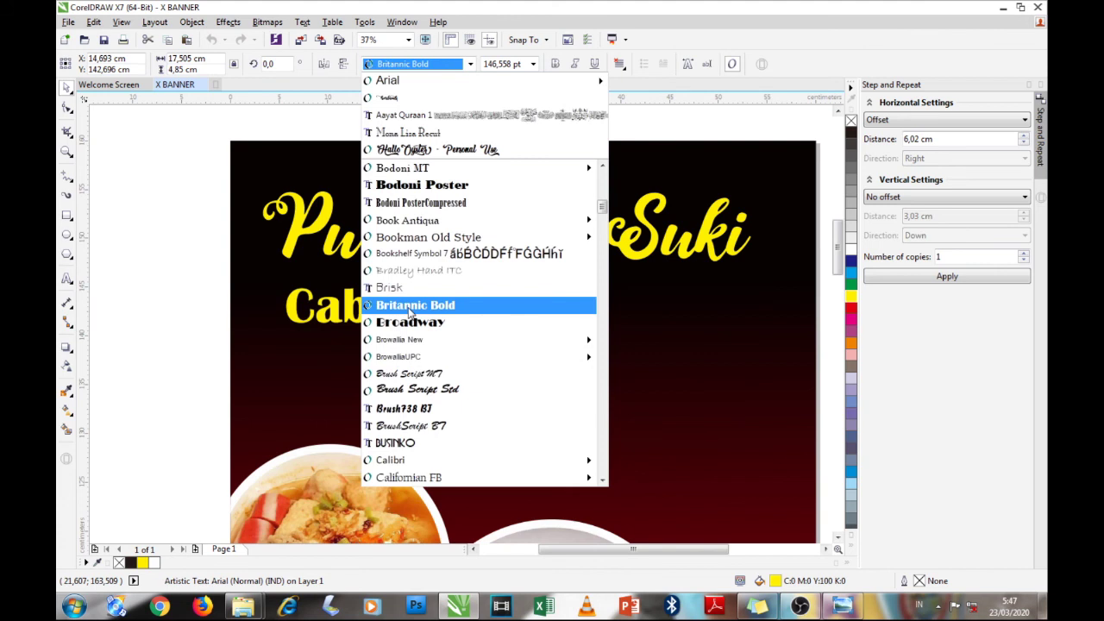
left_click(408, 306)
left_click_drag(371, 314, 371, 321)
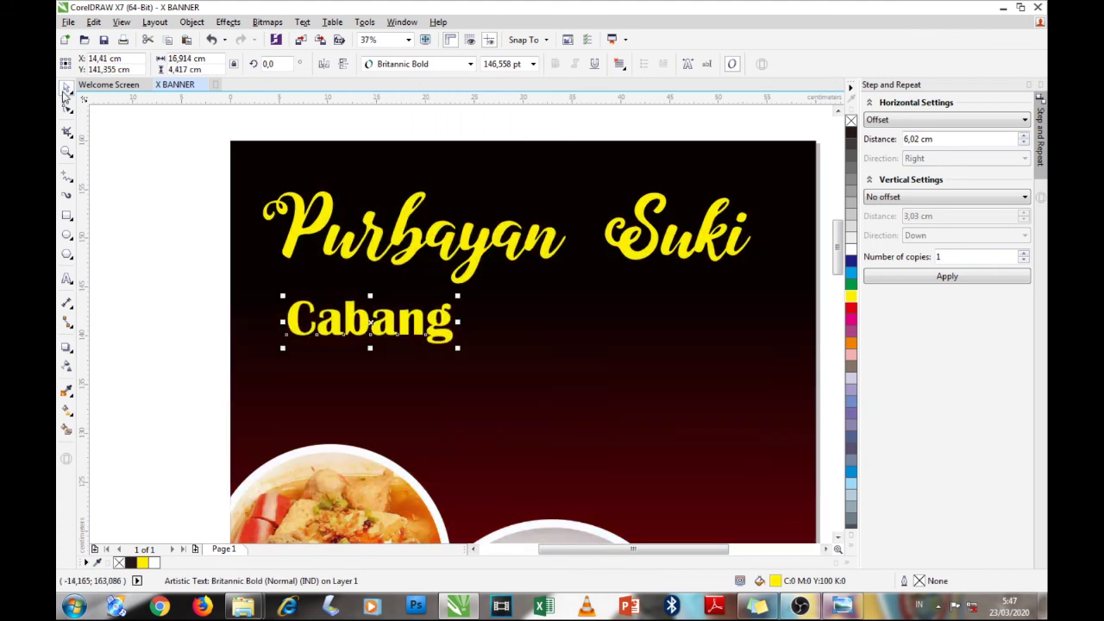
Add the text "Bogor" at about 192 pt, fill it yellow, and place it directly to the right of "Cabang"
left_click(128, 157)
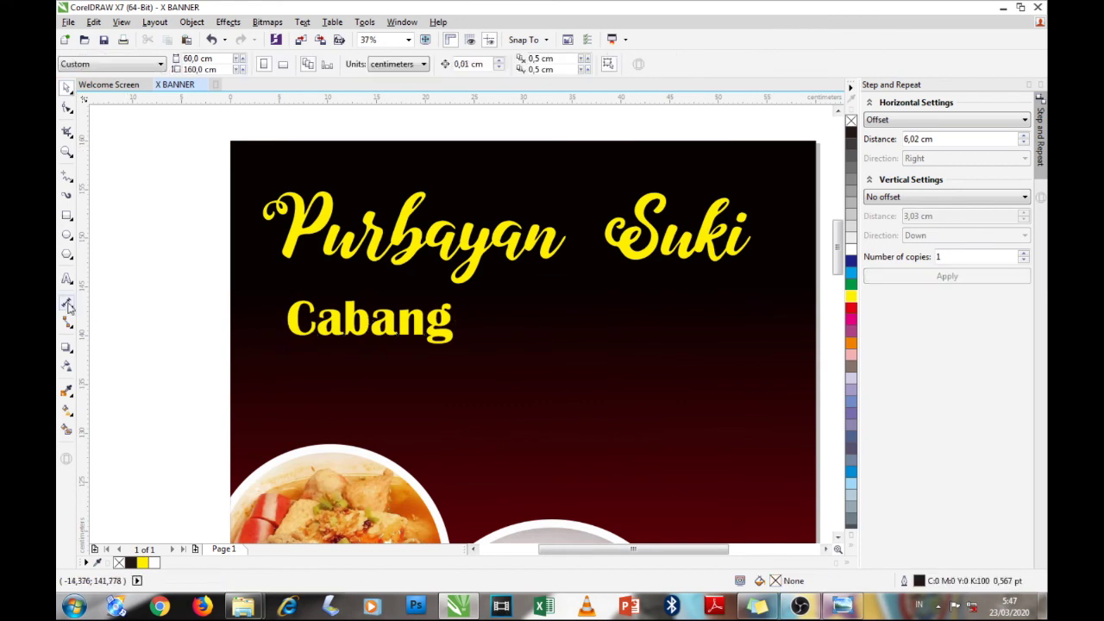
left_click(67, 278)
left_click(533, 352)
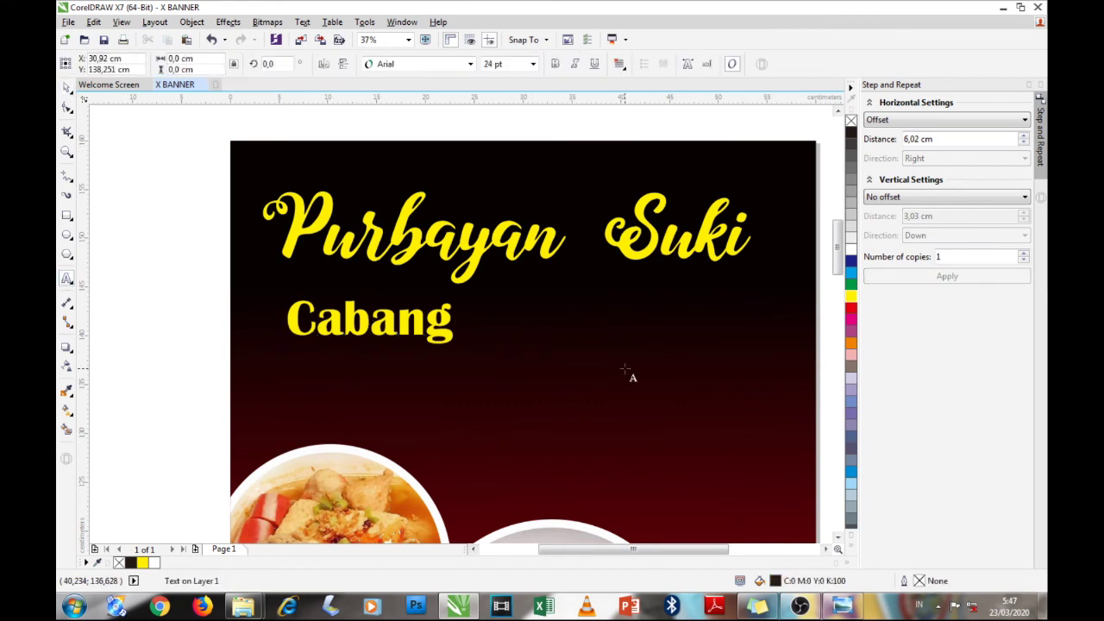
type("b")
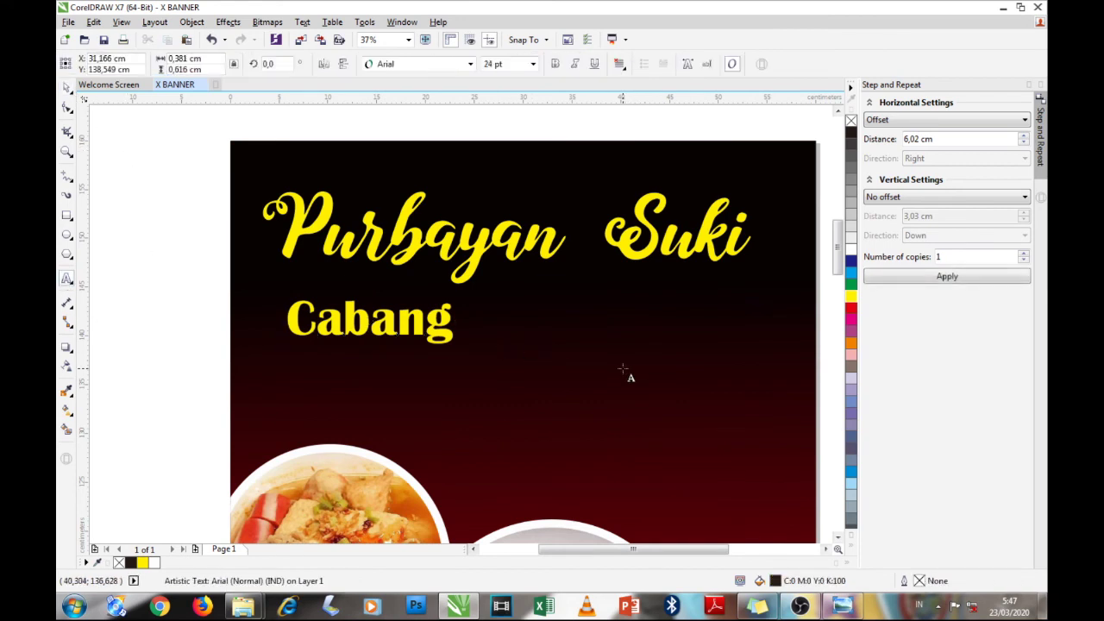
type("ogor")
left_click_drag(629, 402, 685, 400)
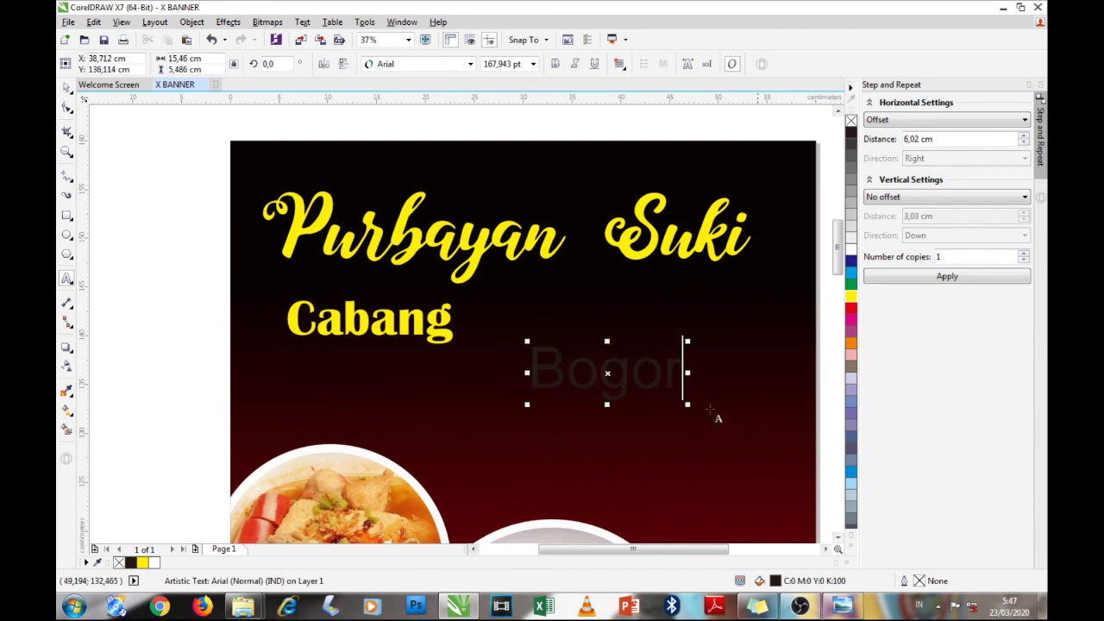
left_click(67, 87)
left_click(850, 298)
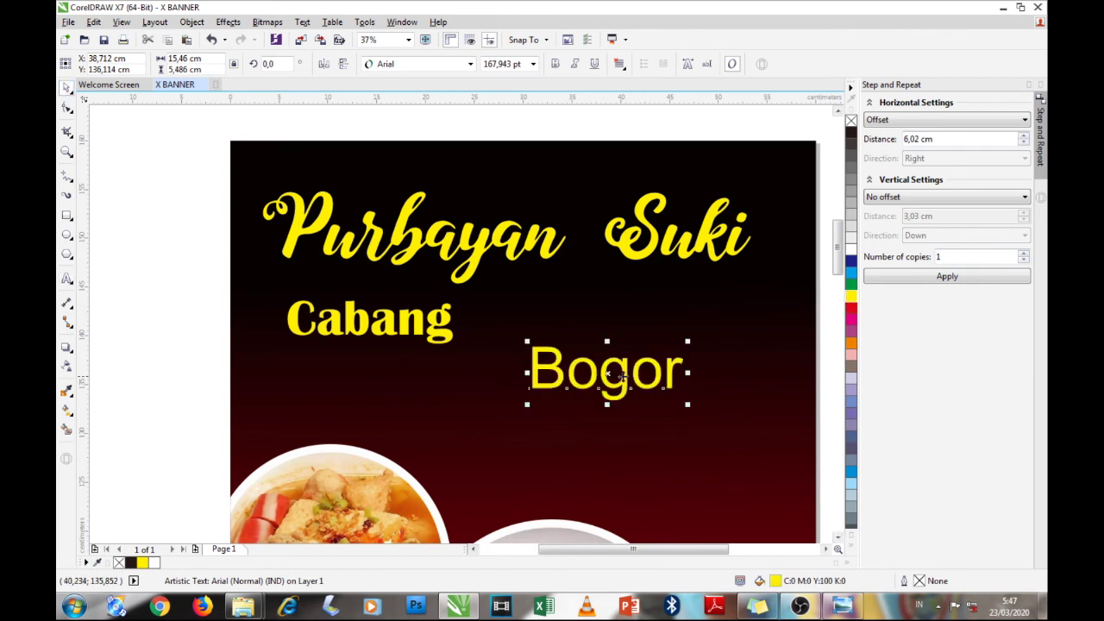
left_click_drag(608, 373, 541, 320)
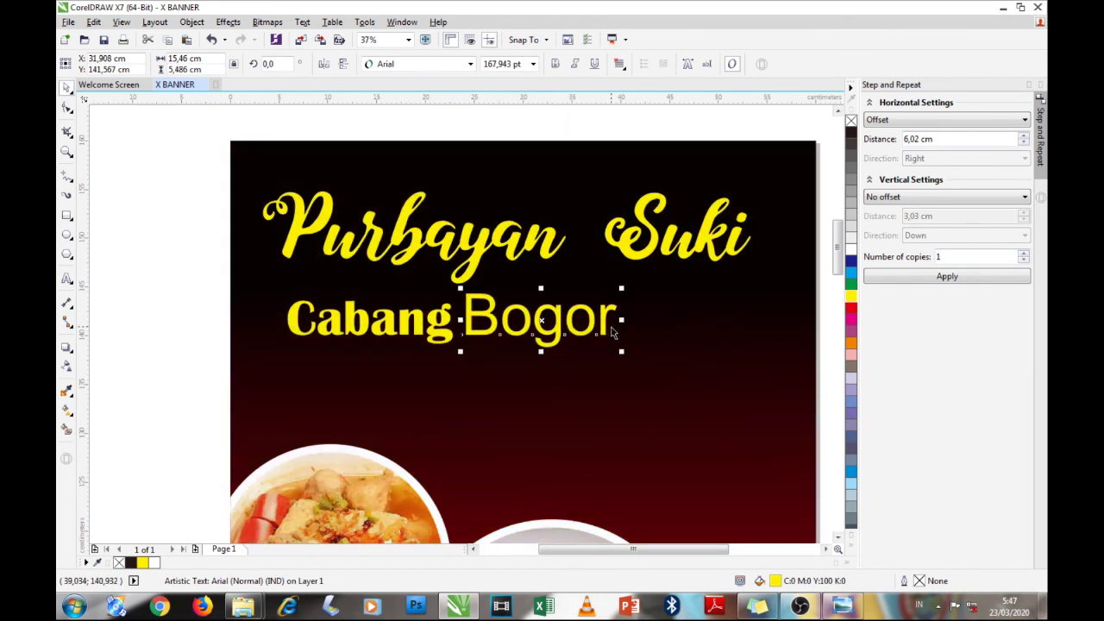
left_click_drag(623, 353, 624, 368)
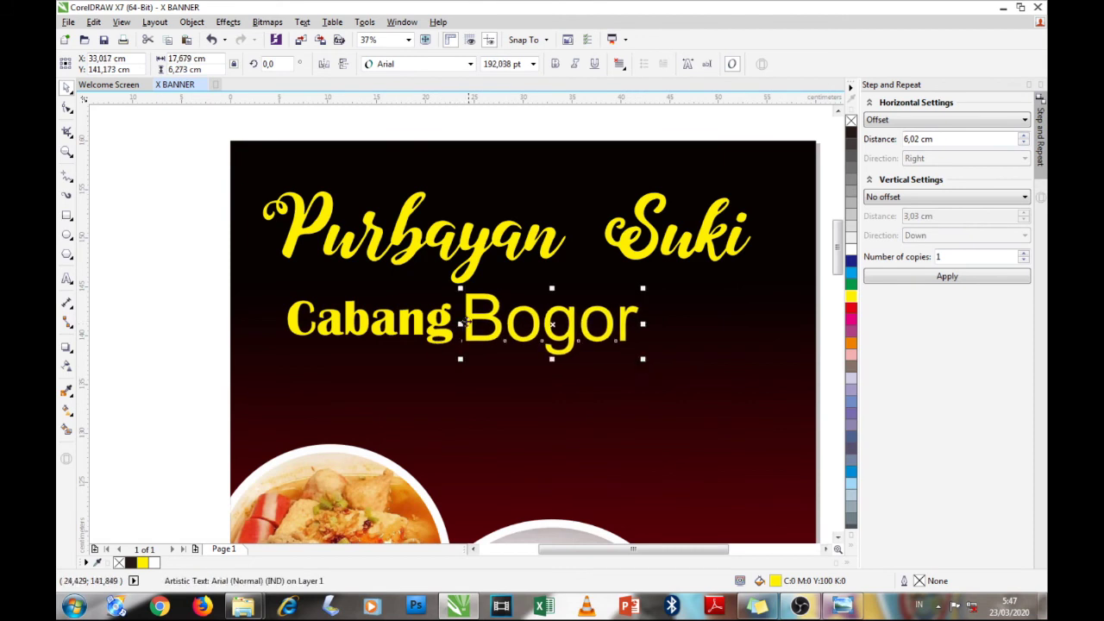
Set "Bogor" in Herlambang, enlarge it, and move both words closer to the title with "Bogor" slightly lower than "Cabang"
left_click(470, 63)
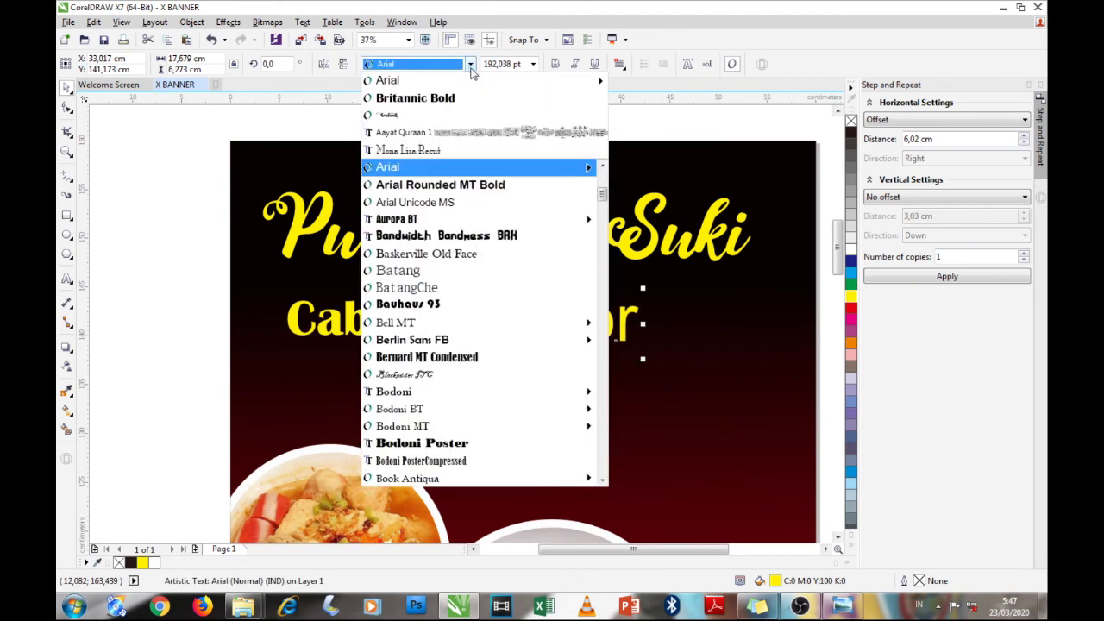
left_click(440, 114)
left_click_drag(583, 366, 653, 402)
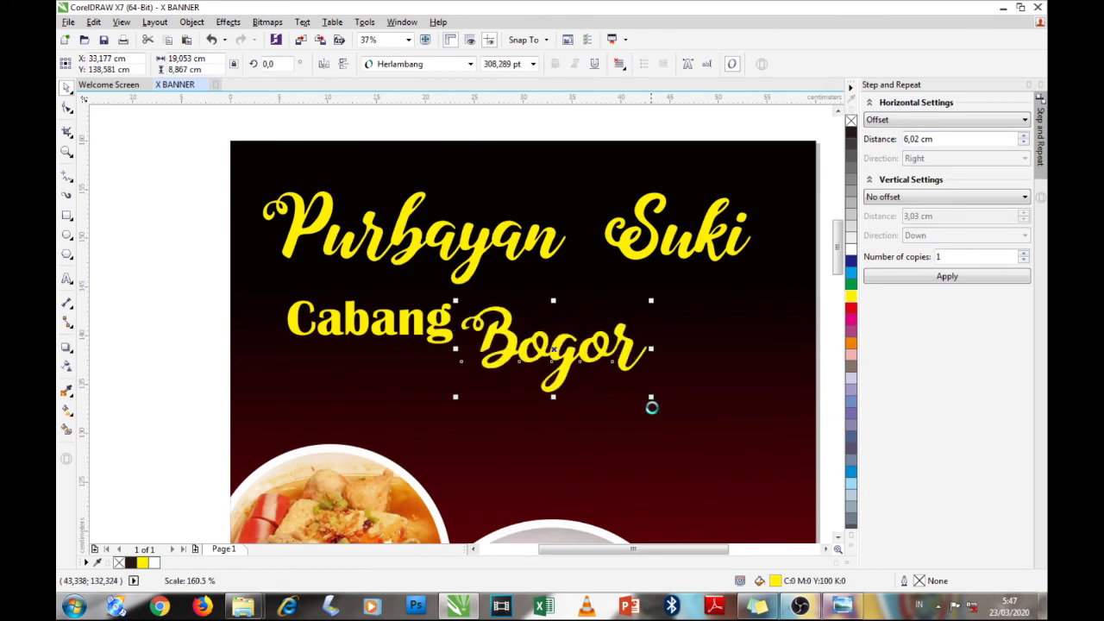
left_click_drag(407, 336, 399, 306)
left_click_drag(508, 335, 498, 317)
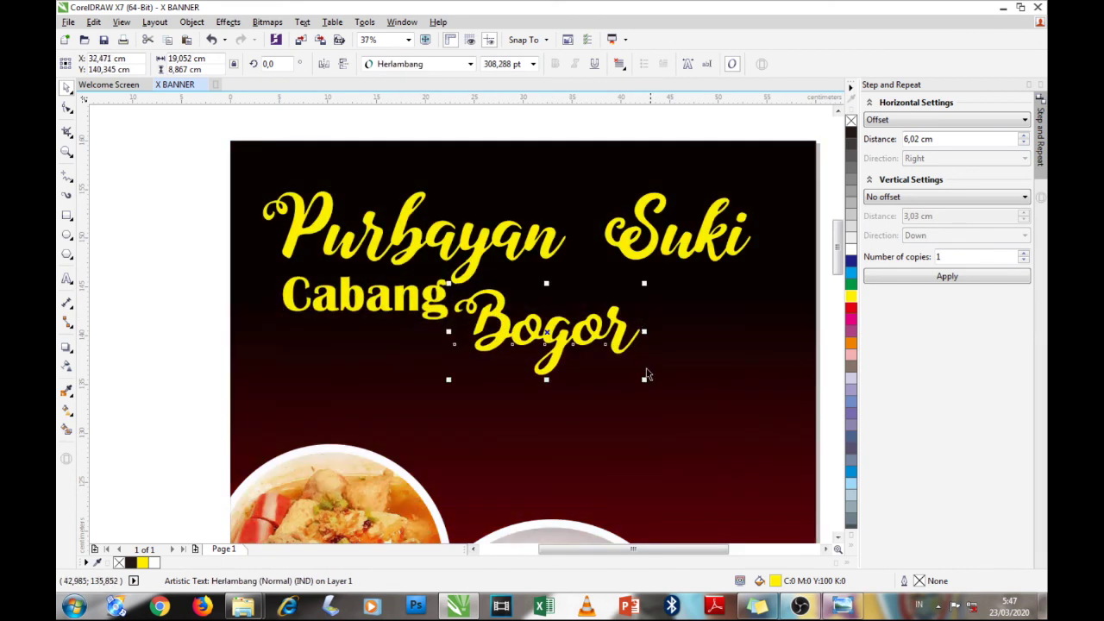
left_click_drag(644, 380, 634, 371)
Group the title, "Cabang" and "Bogor" texts and shift the group slightly up and right, to about X 29.3, Y 146.35 cm
left_click(261, 240)
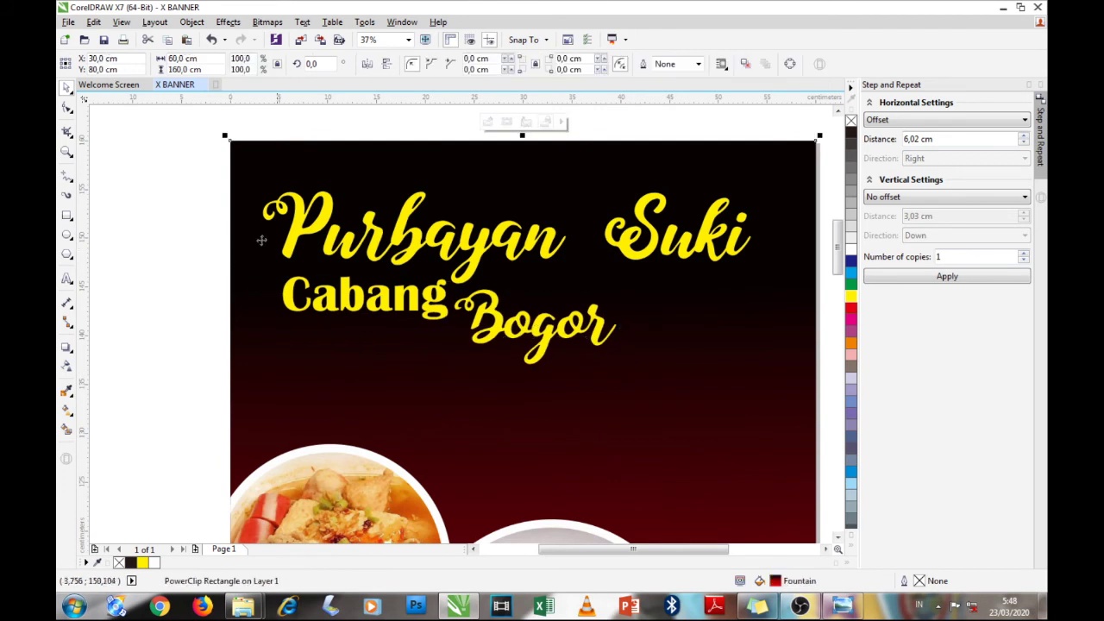
left_click_drag(187, 158, 809, 416)
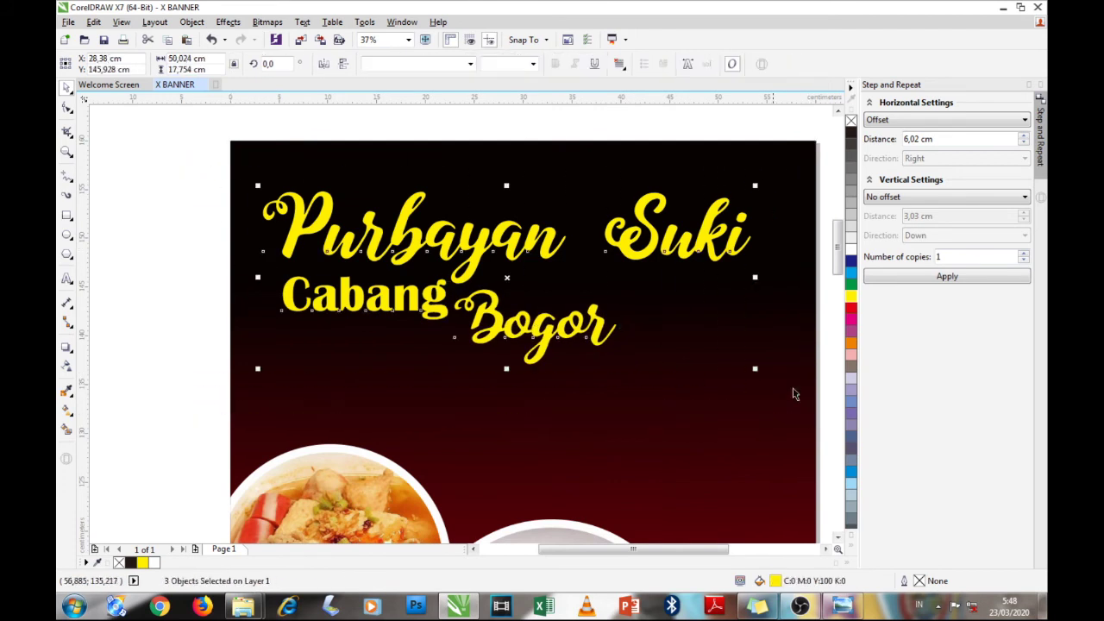
right_click(653, 245)
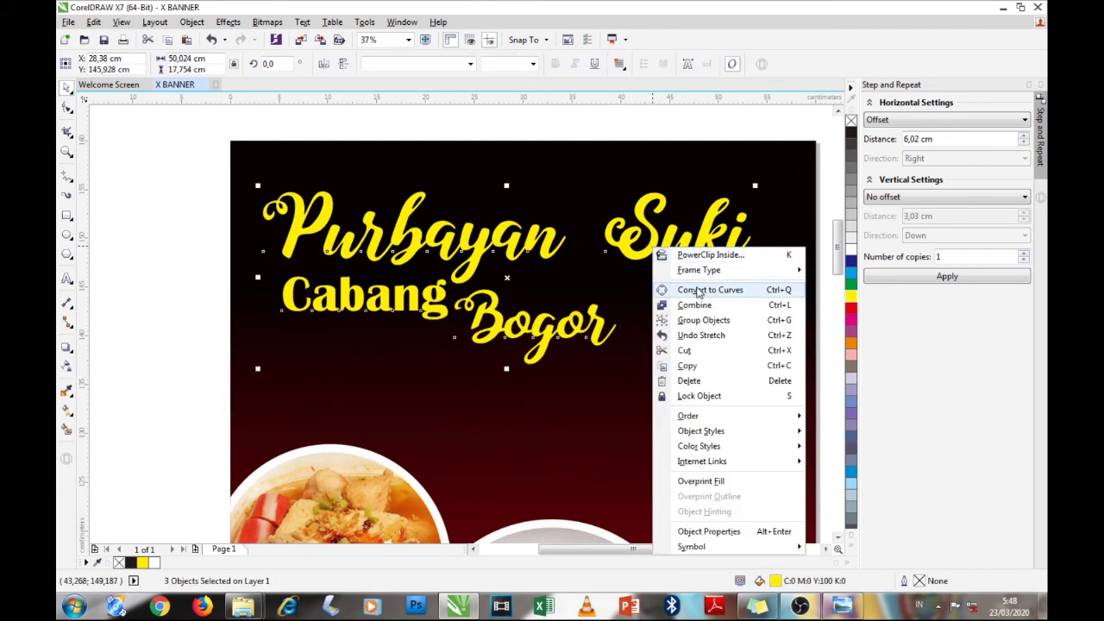
left_click(697, 319)
mouse_move(514, 284)
left_mouse_down()
mouse_move(515, 274)
mouse_move(529, 275)
left_mouse_up()
scroll(528, 274, "down", 2)
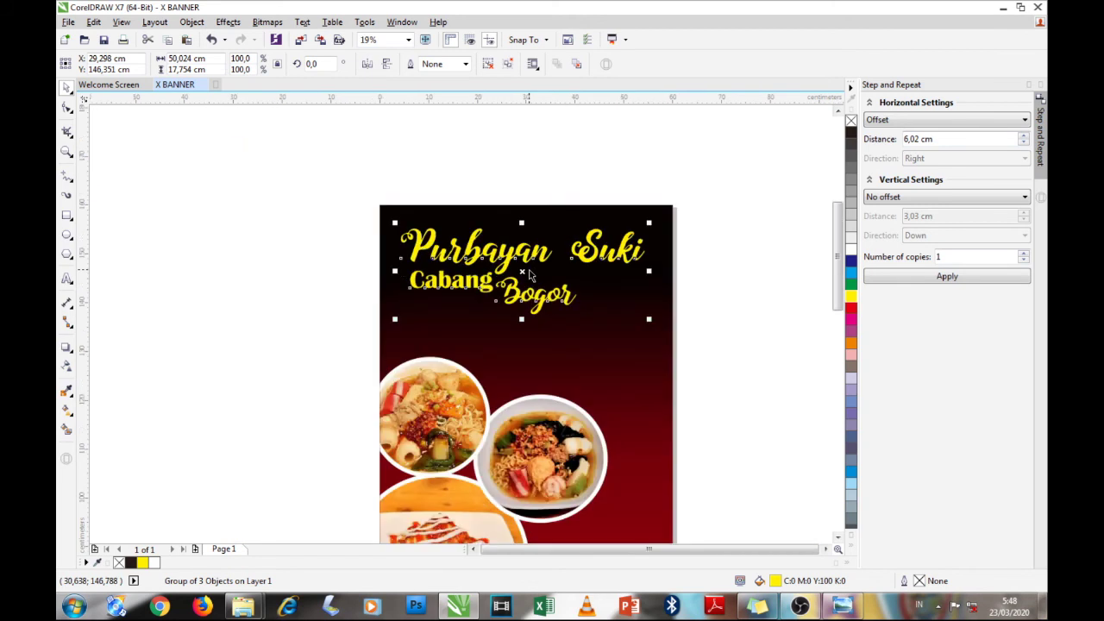
scroll(528, 273, "up", 2)
scroll(528, 273, "down", 2)
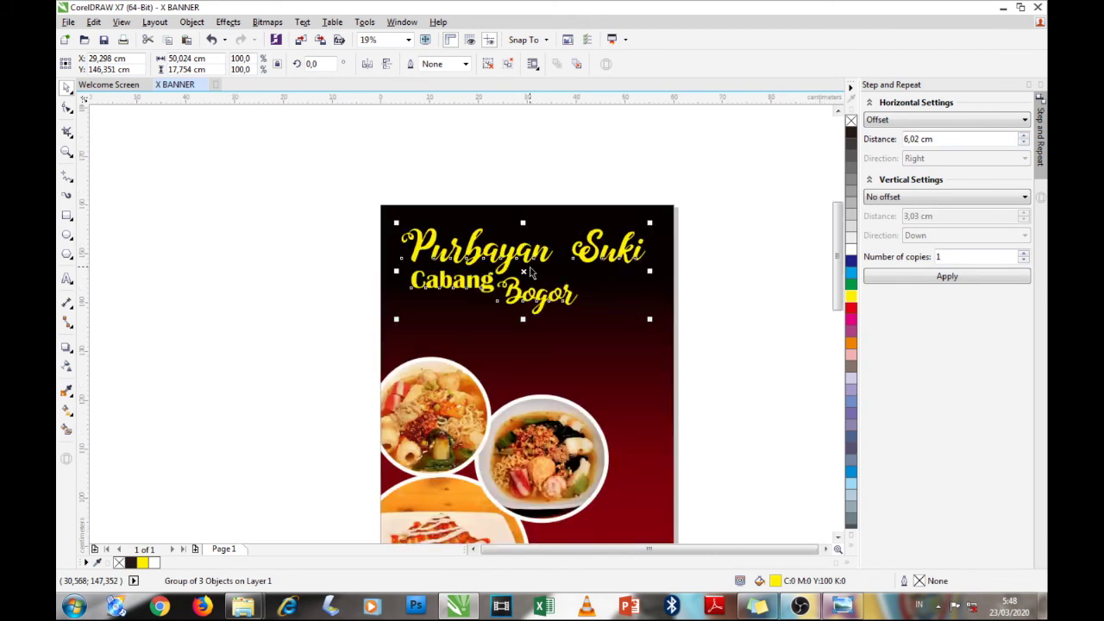
scroll(530, 273, "up", 2)
scroll(529, 273, "down", 2)
scroll(531, 273, "down", 1)
scroll(534, 281, "up", 3)
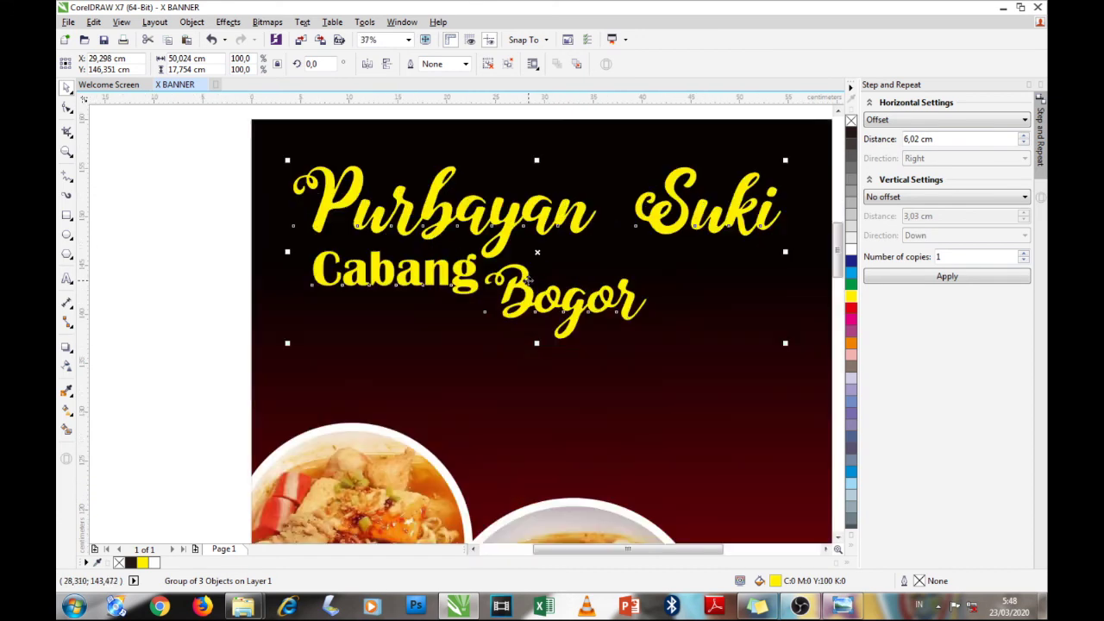
scroll(522, 251, "down", 2)
scroll(518, 234, "up", 2)
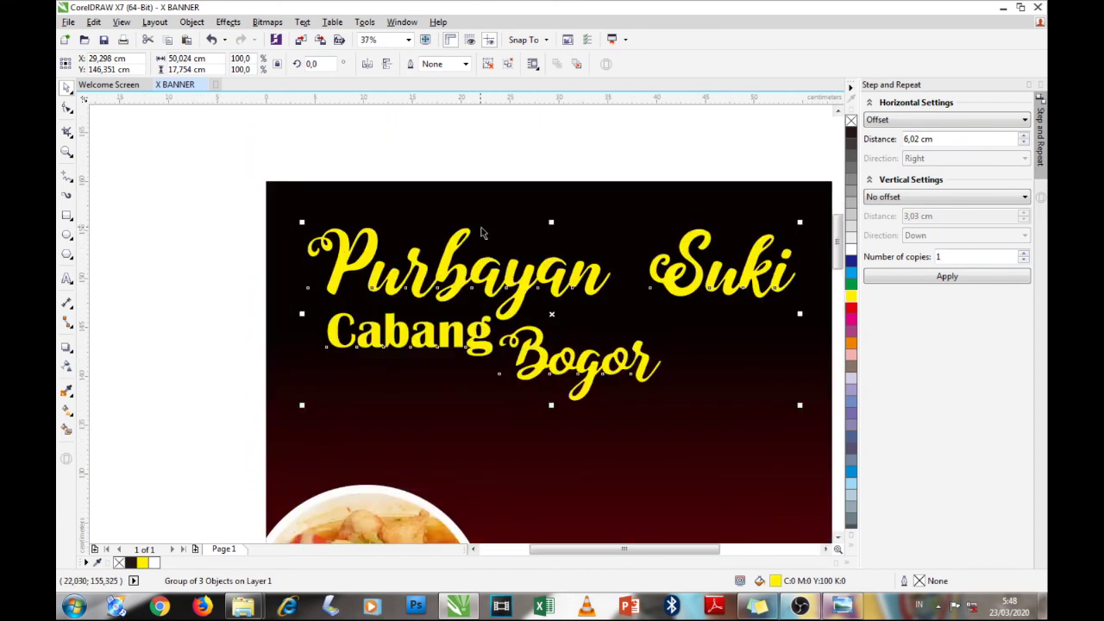
scroll(459, 229, "down", 2)
scroll(458, 229, "up", 2)
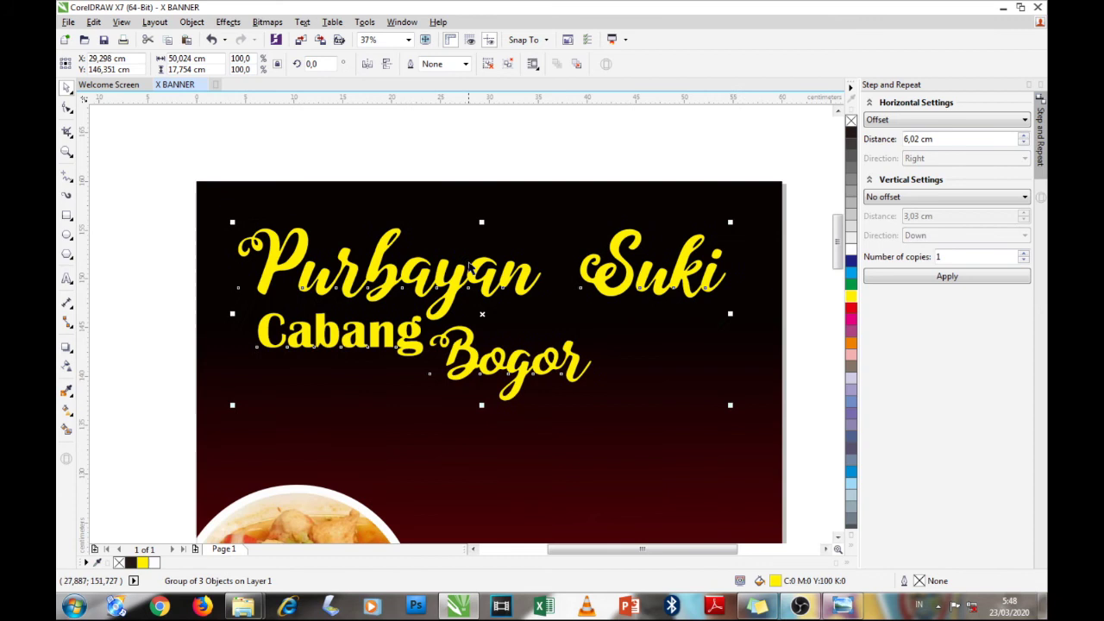
Center the title group horizontally on the banner's gradient background rectangle
left_click(304, 149)
left_click(392, 277)
left_click(622, 481, "shift")
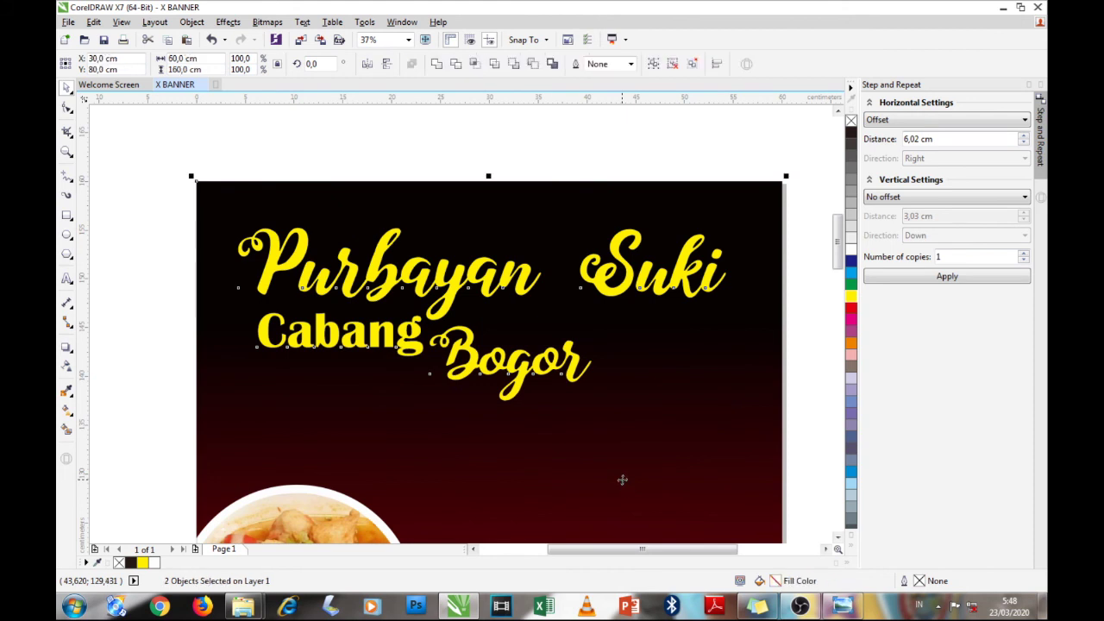
key("c")
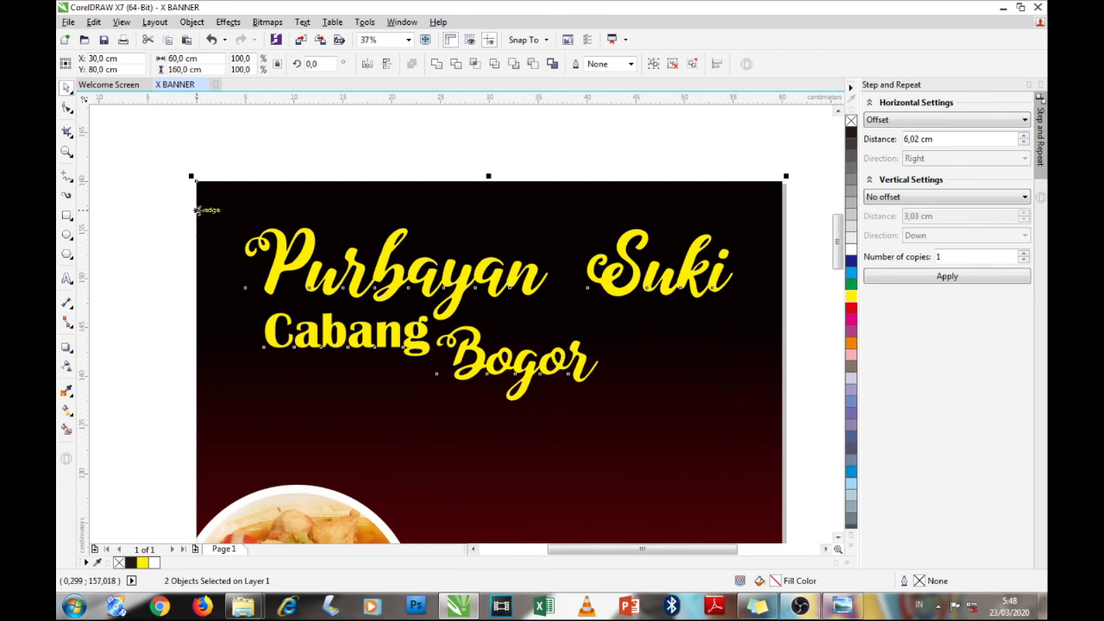
left_click(404, 172)
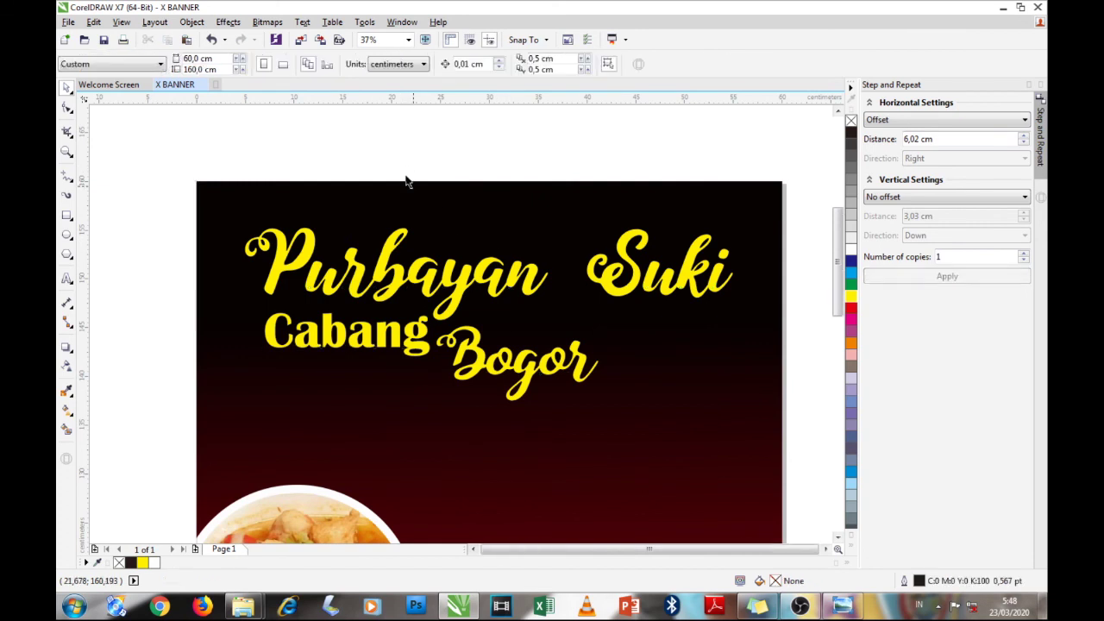
Switch to the file explorer and open the LOGO logo folder on Local Disk (D:)
scroll(520, 259, "down", 4)
scroll(498, 259, "up", 2)
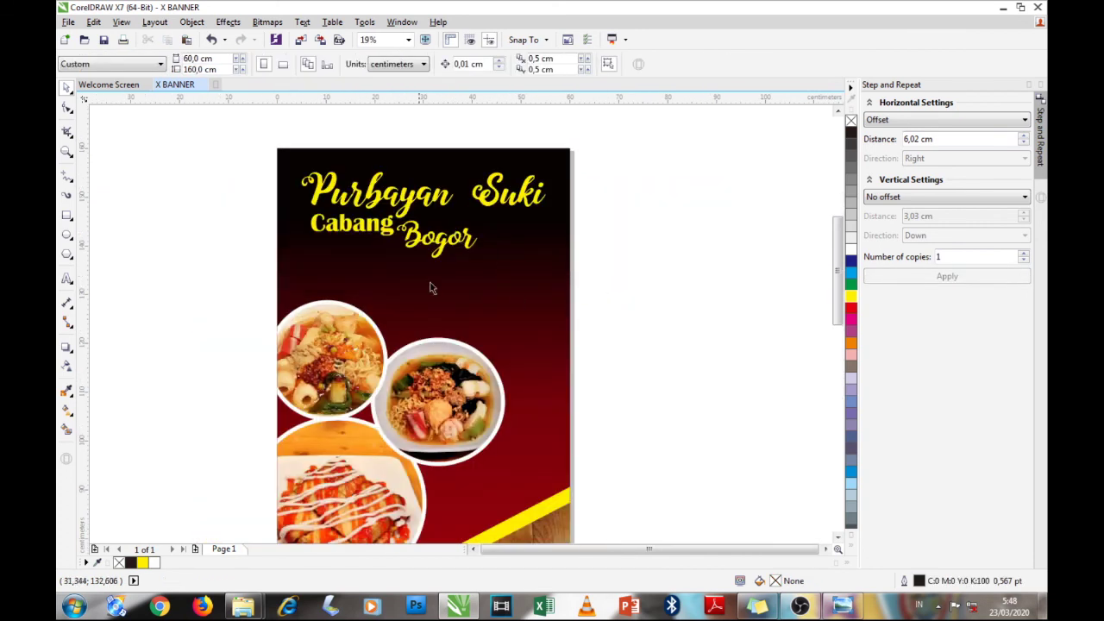
scroll(473, 286, "up", 2)
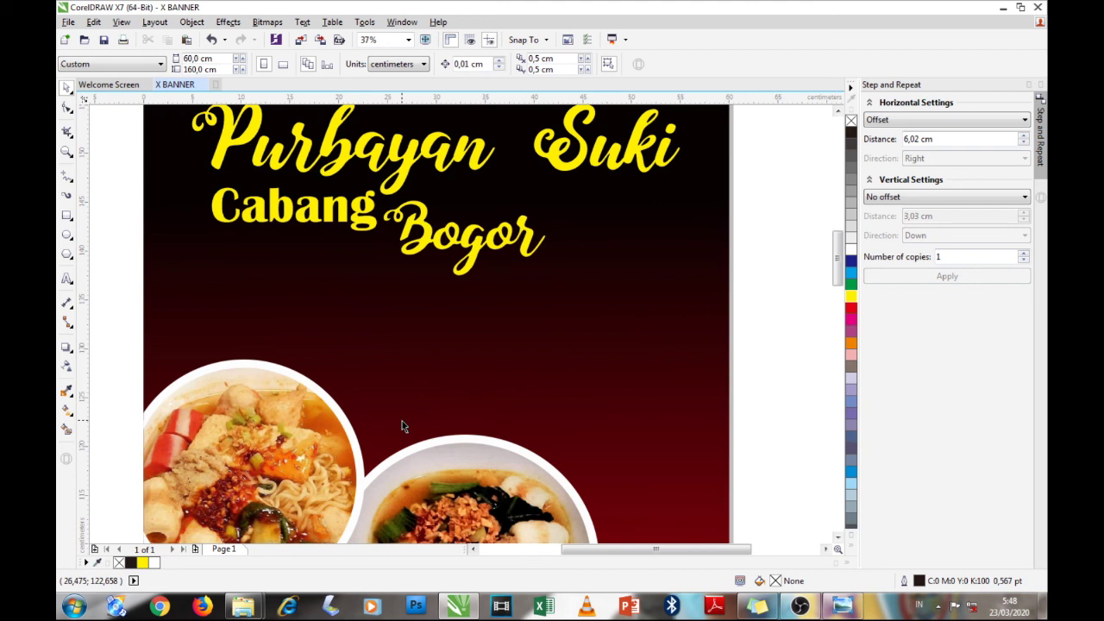
mouse_move(248, 609)
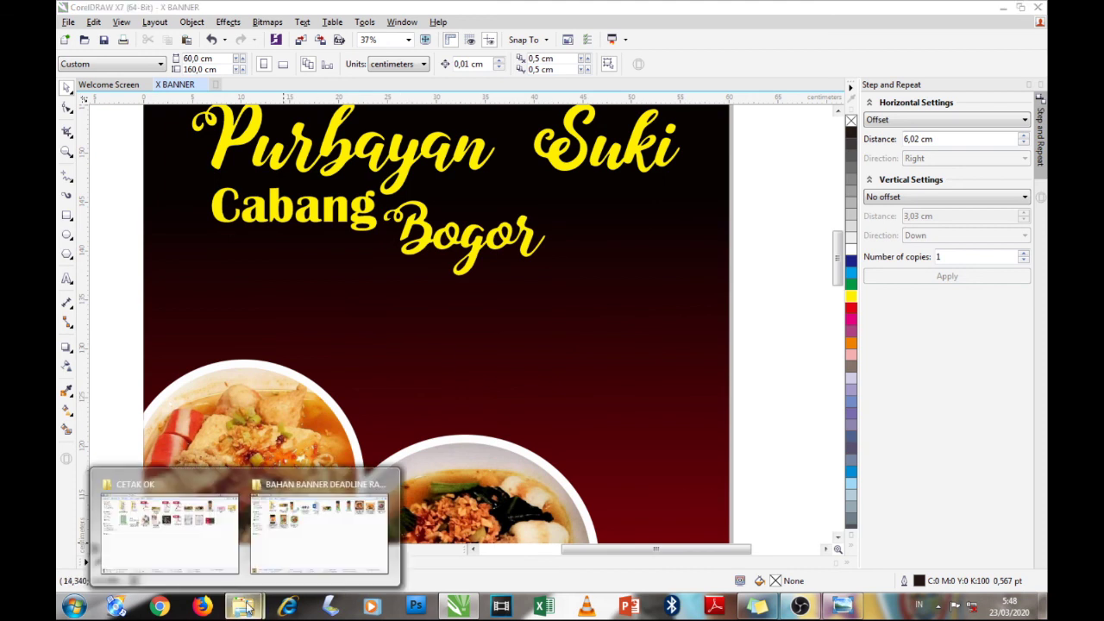
left_click(198, 557)
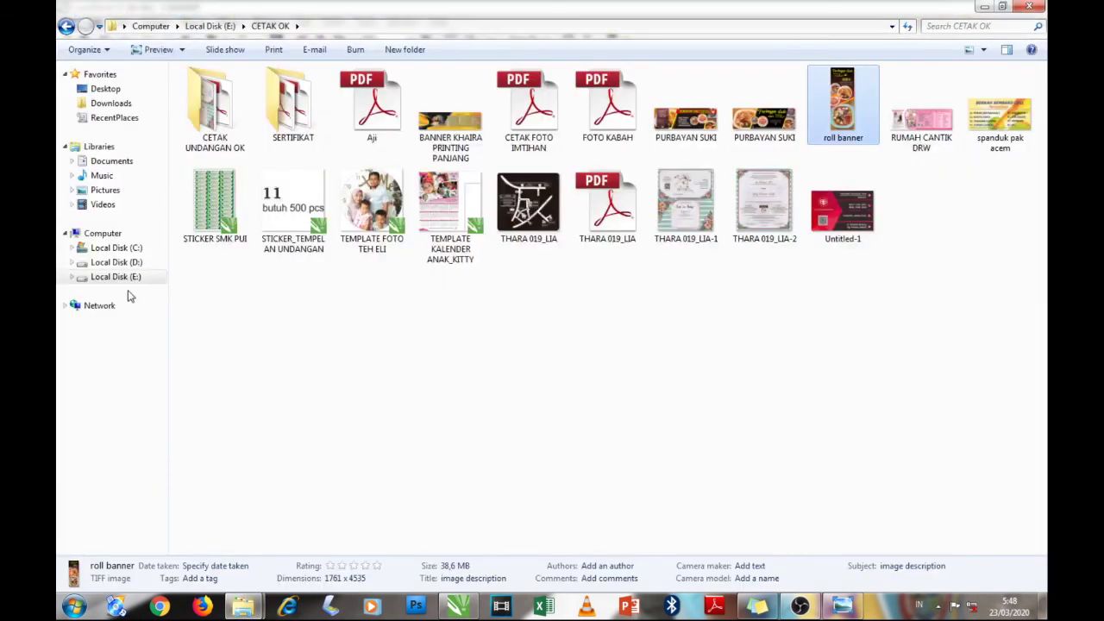
left_click(131, 276)
left_click(130, 263)
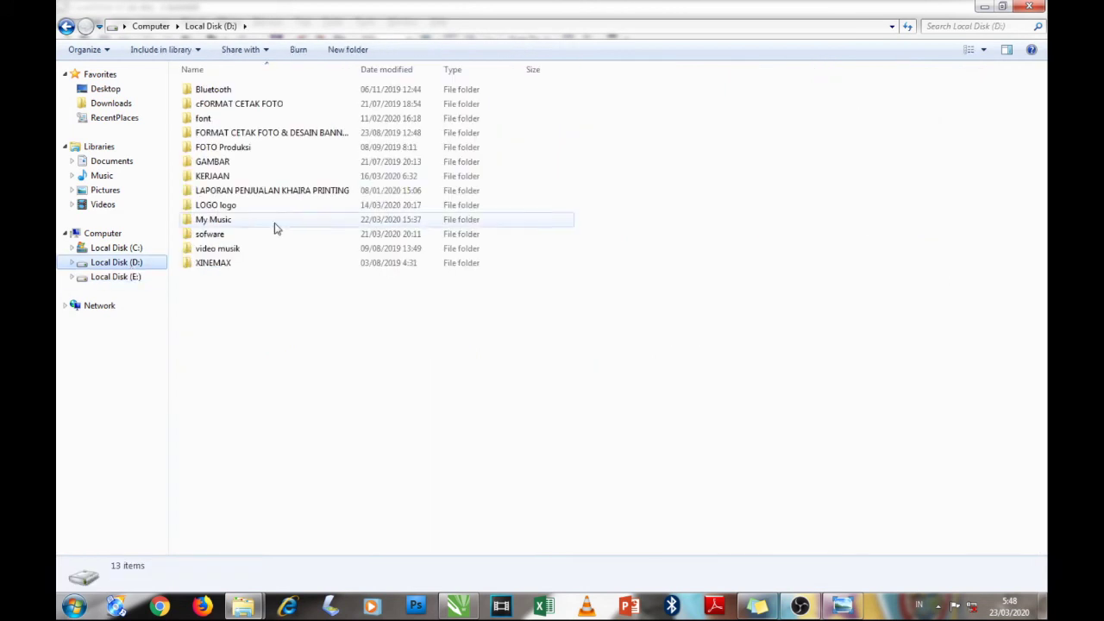
double_click(259, 181)
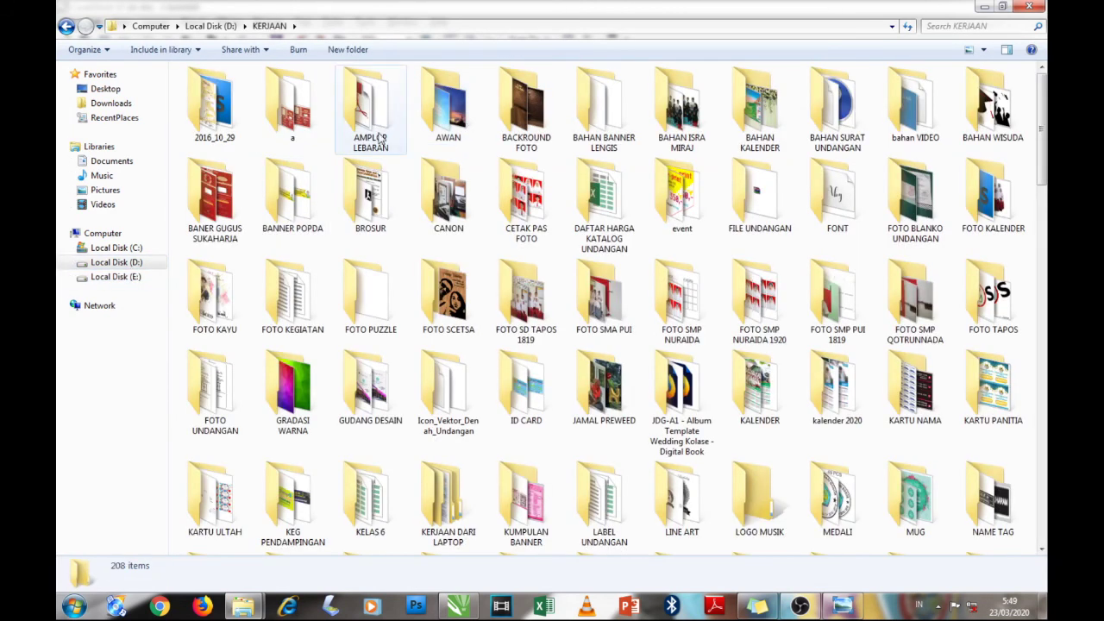
left_click(131, 263)
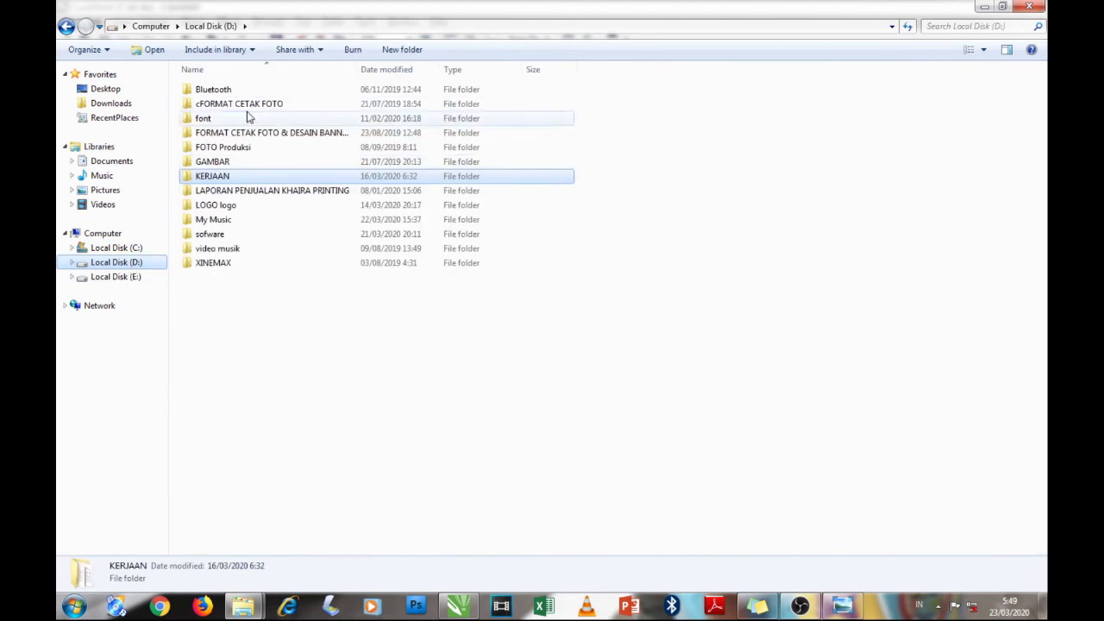
double_click(229, 206)
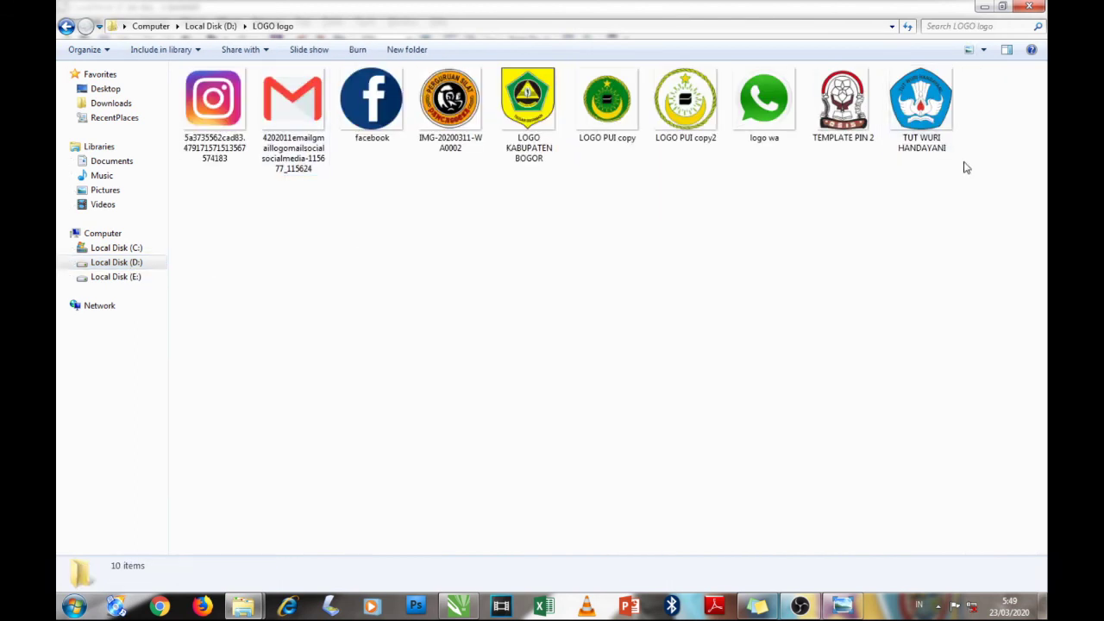
Select the Instagram, Facebook and WhatsApp logo images together and bring them onto the banner
left_click(213, 121)
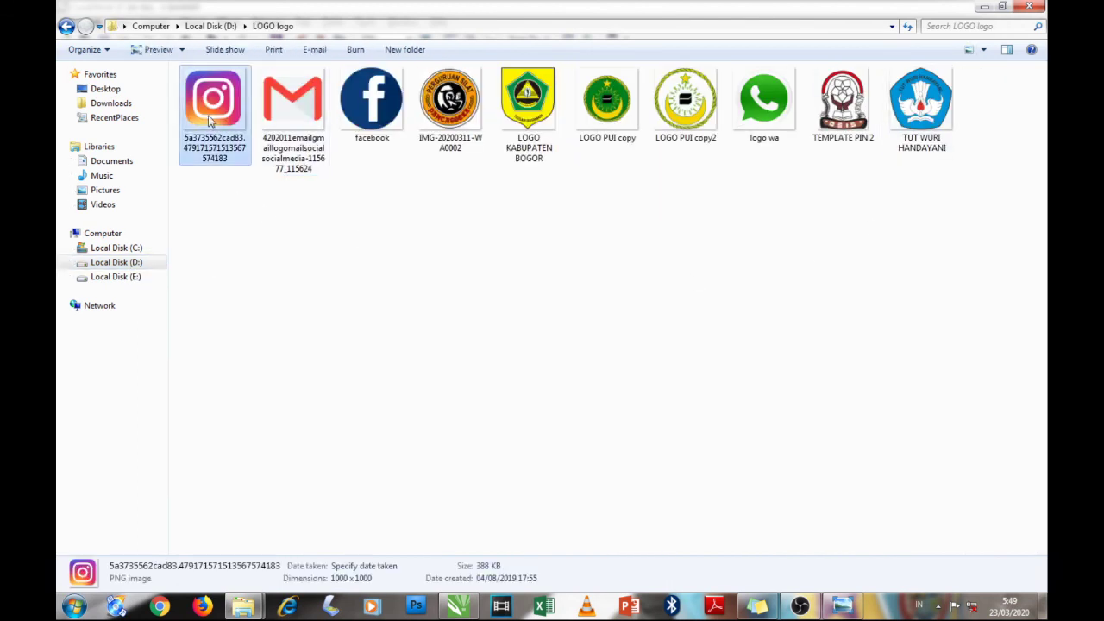
left_click(359, 107, "ctrl")
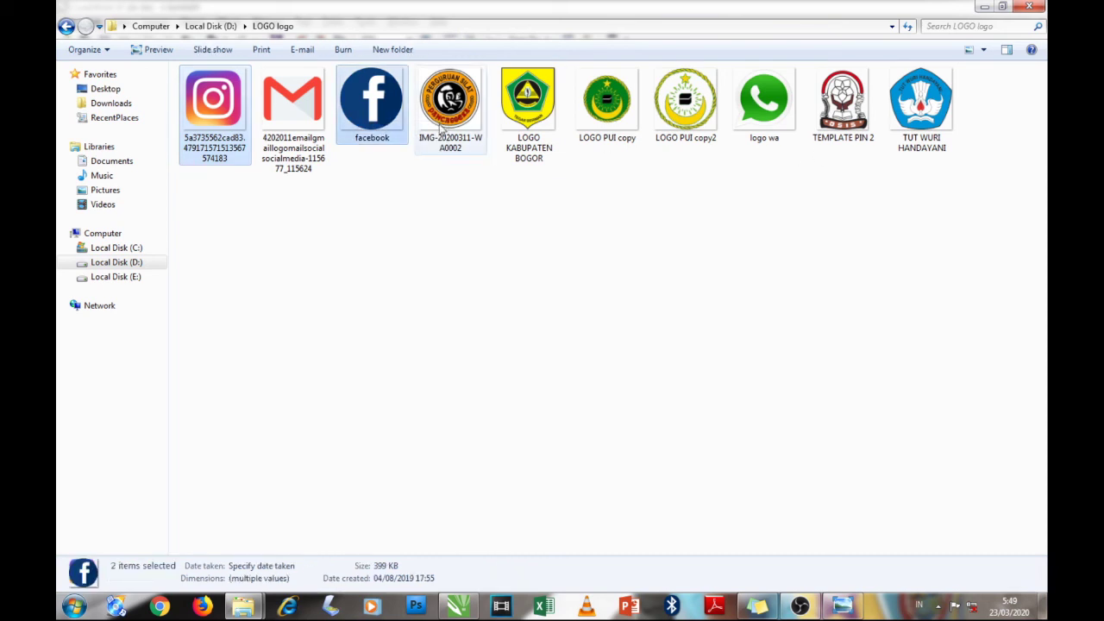
left_click(783, 153)
left_click(215, 103)
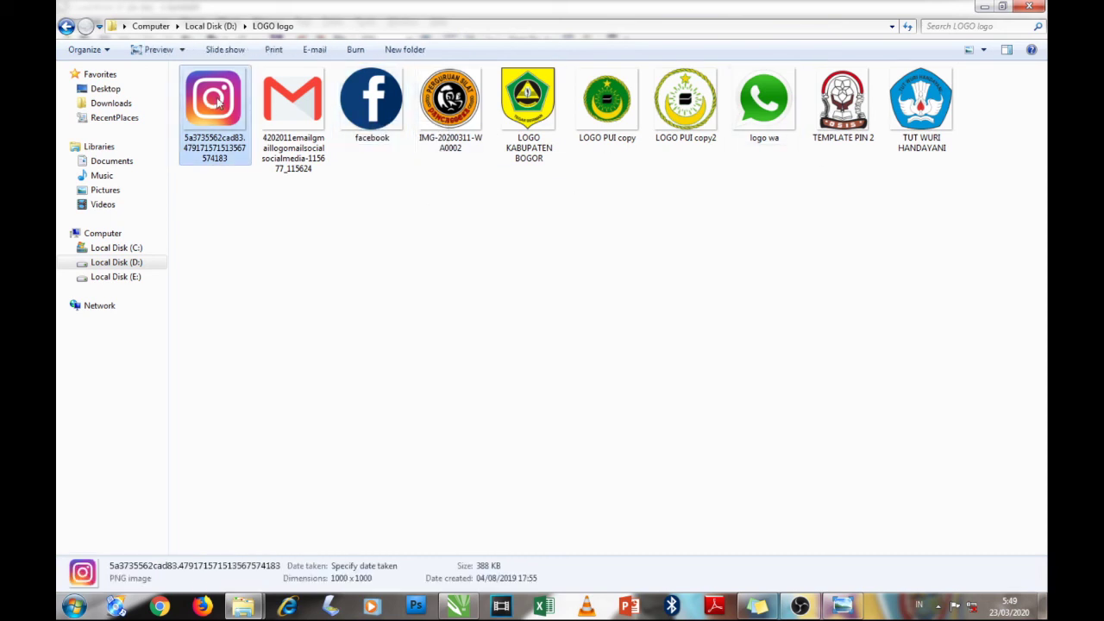
left_click(372, 103, "ctrl")
left_click(763, 104, "ctrl")
left_click_drag(763, 103, 496, 355)
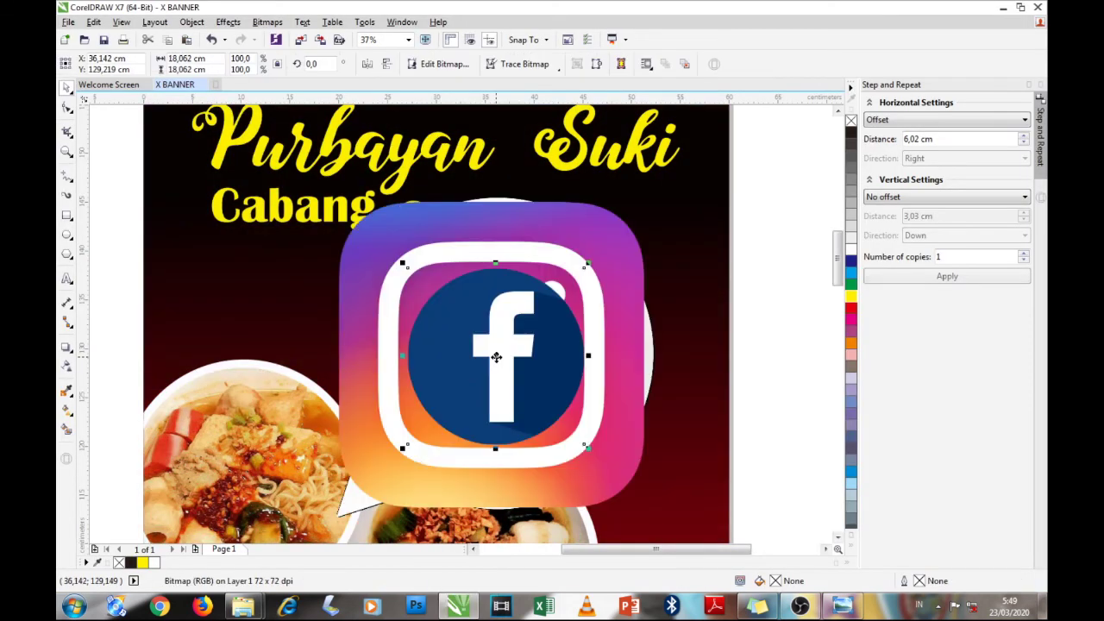
Try moving the Facebook logo off the banner to its right side, and undo the move
scroll(493, 353, "down", 2)
left_click_drag(650, 474, 382, 288)
left_click(643, 342)
left_click_drag(492, 356, 715, 319)
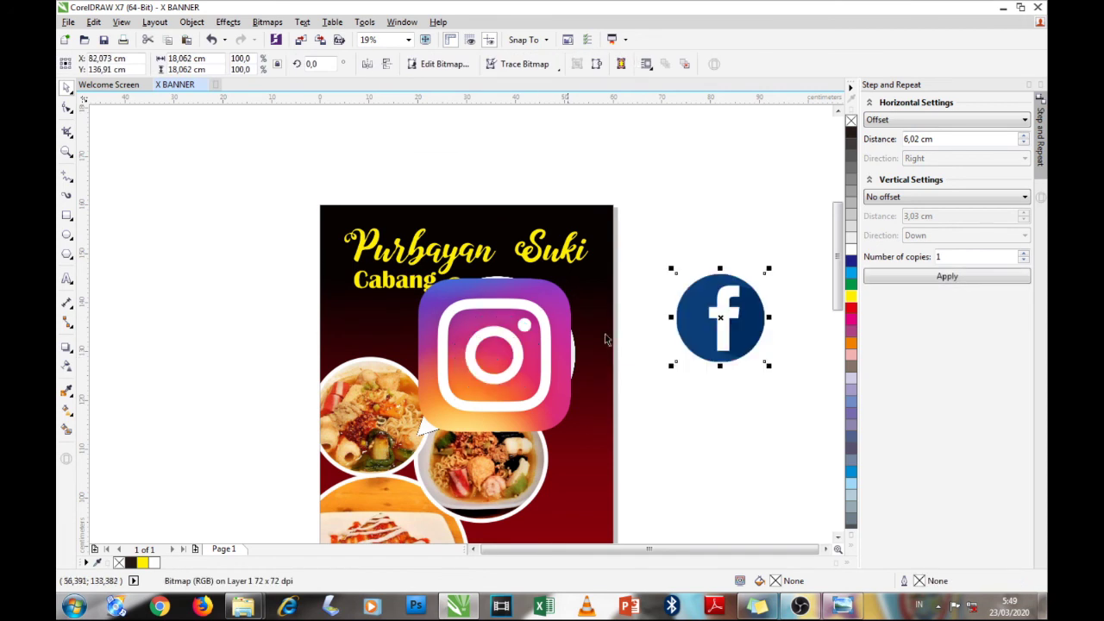
key("ctrl+z")
Scale the three stacked logos down together to about 9.24 cm and place them just below the "Bogor" text
left_click_drag(662, 470, 355, 249)
left_click_drag(589, 264, 500, 372)
left_click_drag(435, 406, 517, 342)
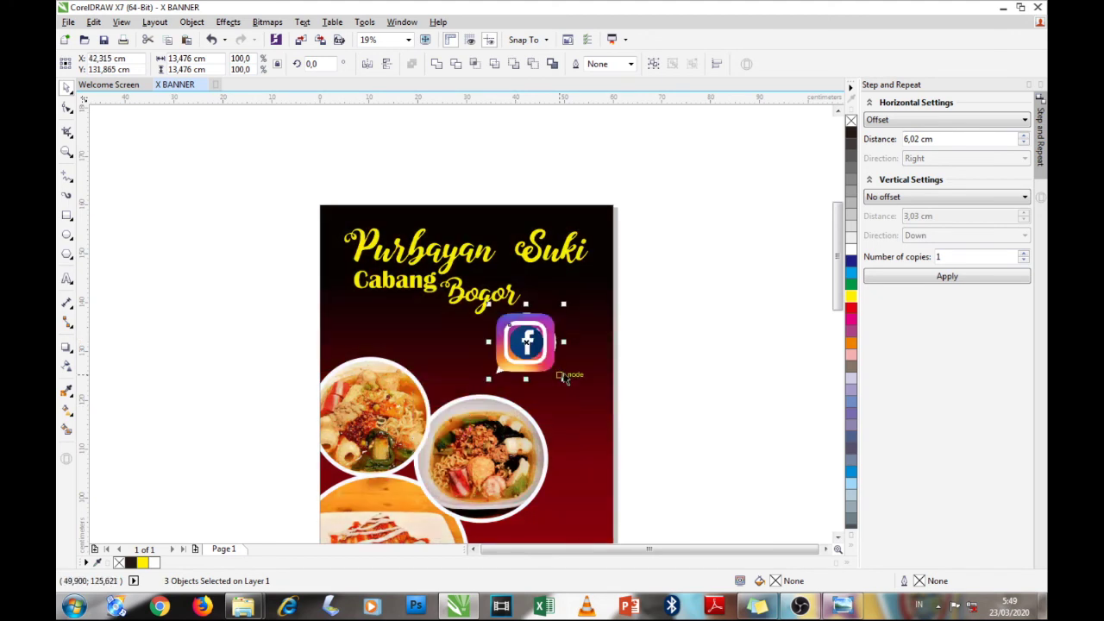
left_click_drag(562, 379, 542, 359)
scroll(544, 346, "up", 2)
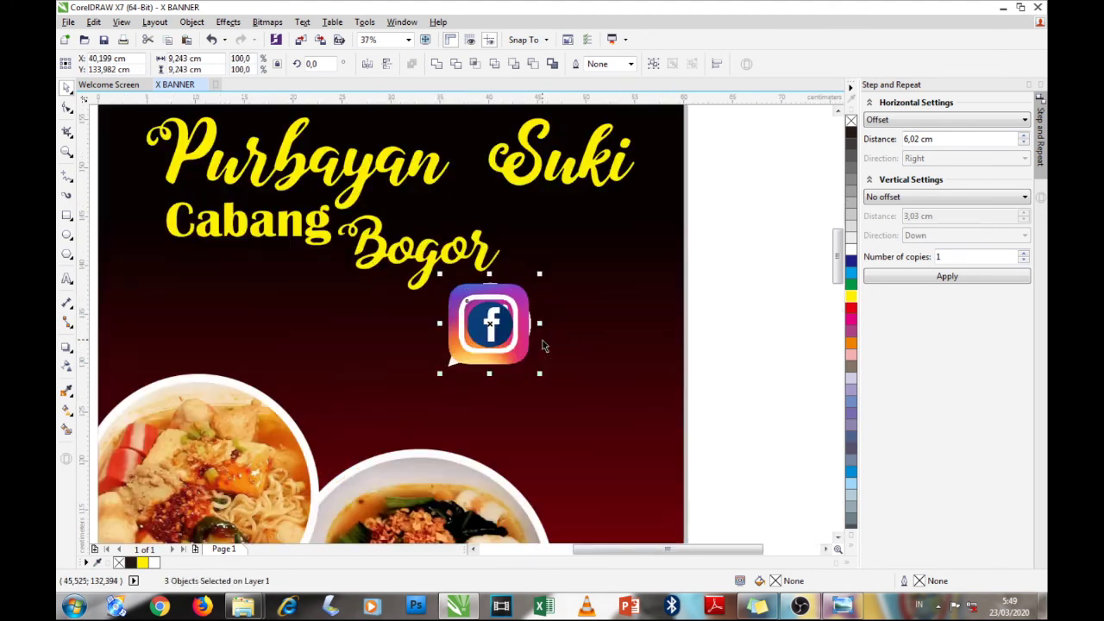
Separate the three stacked logos, shrink Facebook and Instagram, and place Instagram below Facebook
left_click(779, 303)
left_click_drag(489, 323, 655, 288)
left_click(422, 354)
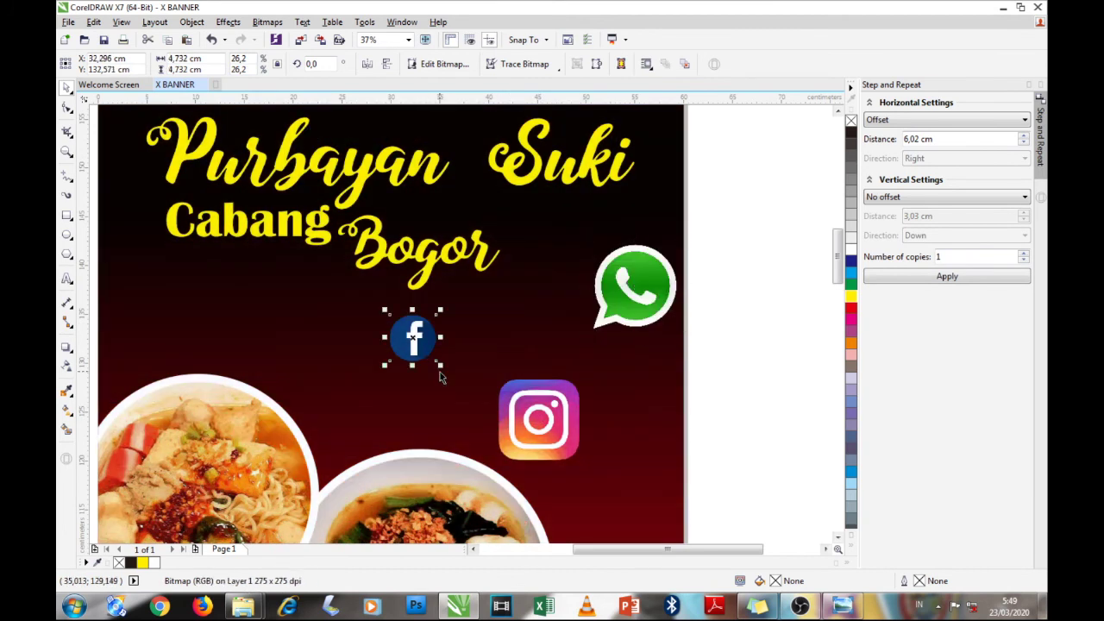
left_click_drag(440, 366, 430, 356)
left_click_drag(561, 442, 465, 438)
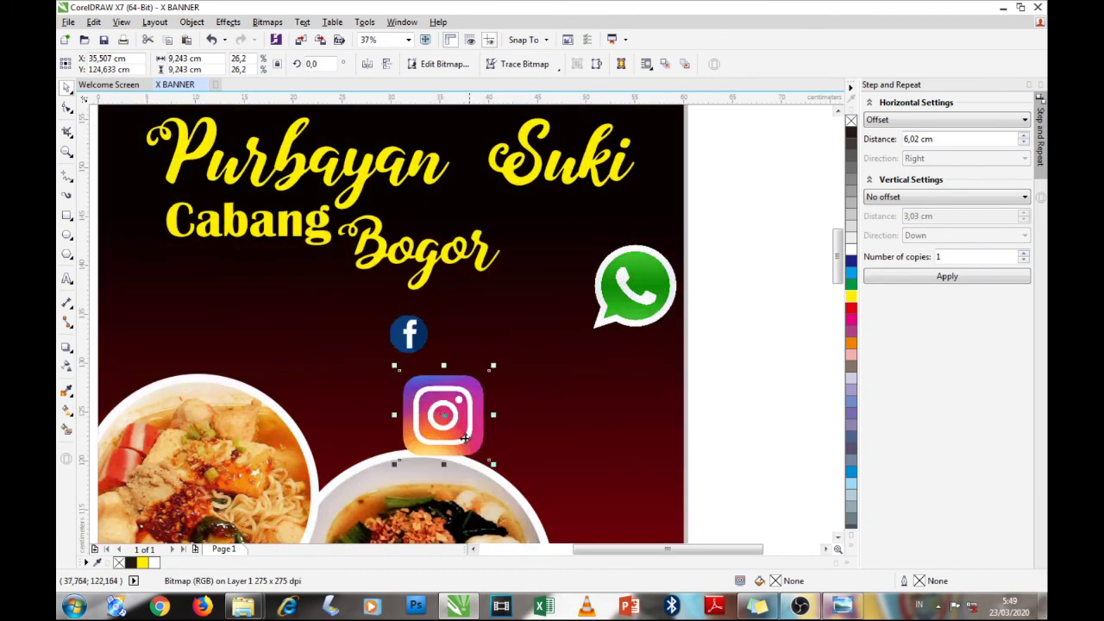
left_click_drag(497, 472, 397, 390)
Shrink the Facebook logo further, move the WhatsApp logo closer to it and scale WhatsApp down
left_click(410, 337)
left_click_drag(435, 312, 421, 323)
left_click_drag(632, 287, 537, 313)
left_click_drag(591, 271, 496, 322)
Arrange the logos in a column below the title's right end, WhatsApp above Facebook above Instagram, with Facebook about 2.54 cm wide
scroll(508, 360, "up", 2)
left_click_drag(312, 318, 501, 371)
left_click_drag(498, 290, 505, 256)
left_click_drag(500, 391, 518, 373)
left_click_drag(496, 336, 503, 343)
left_click_drag(290, 416, 513, 445)
Center the Facebook logo under the WhatsApp logo and shift Facebook slightly up to about Y 131.37 cm
left_click(503, 358)
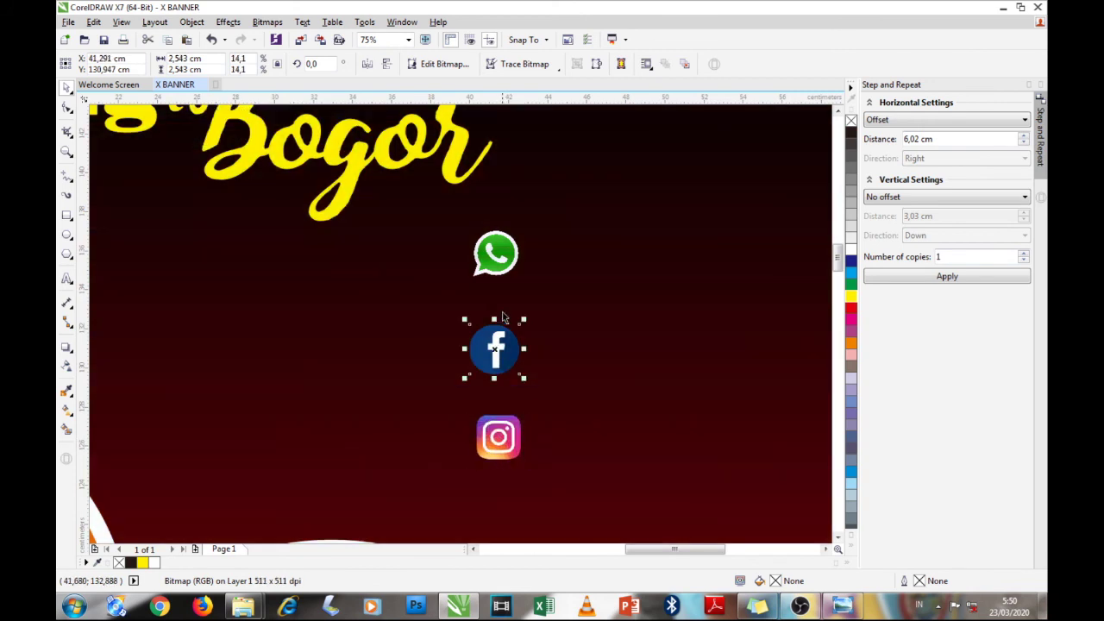
left_click(510, 265, "shift")
left_click(498, 431)
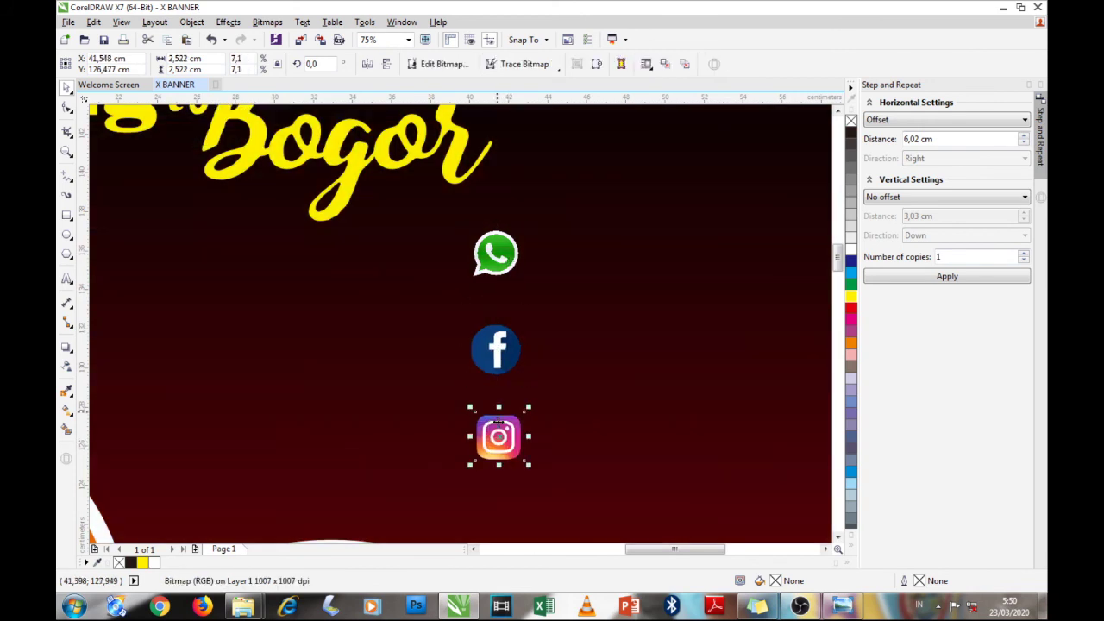
left_click(373, 411)
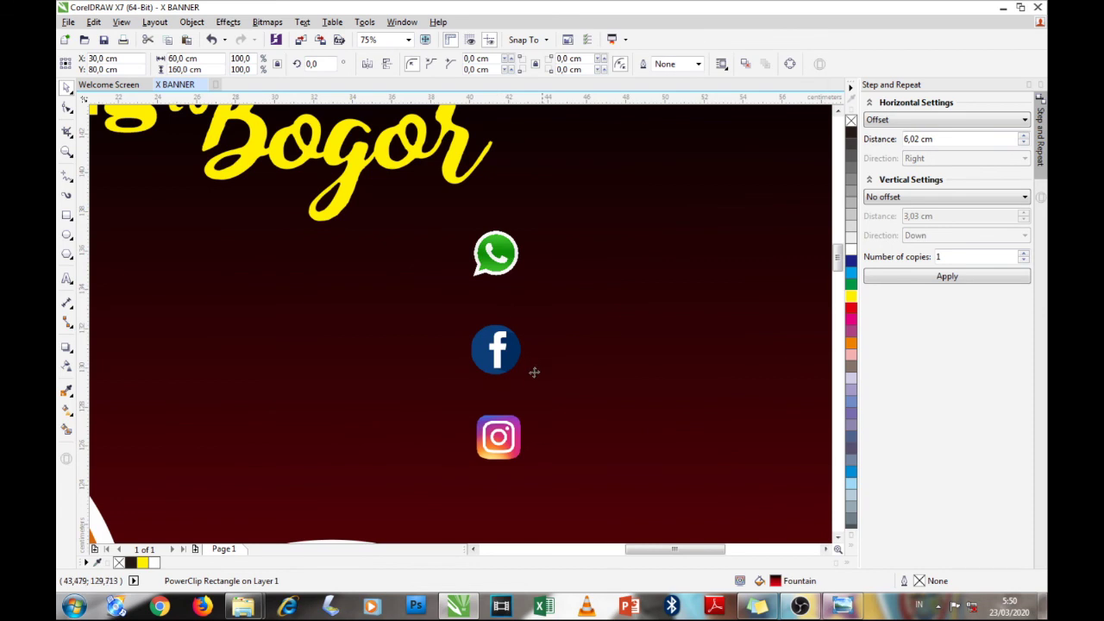
left_click(504, 257)
left_click_drag(507, 350, 507, 342)
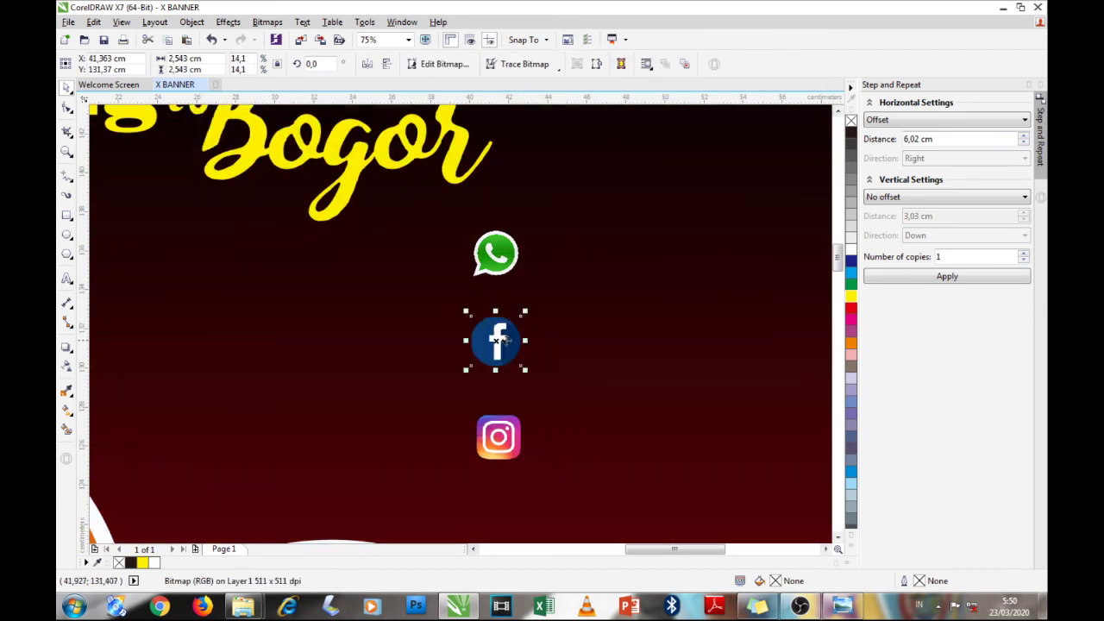
left_click(496, 253)
left_click(584, 274)
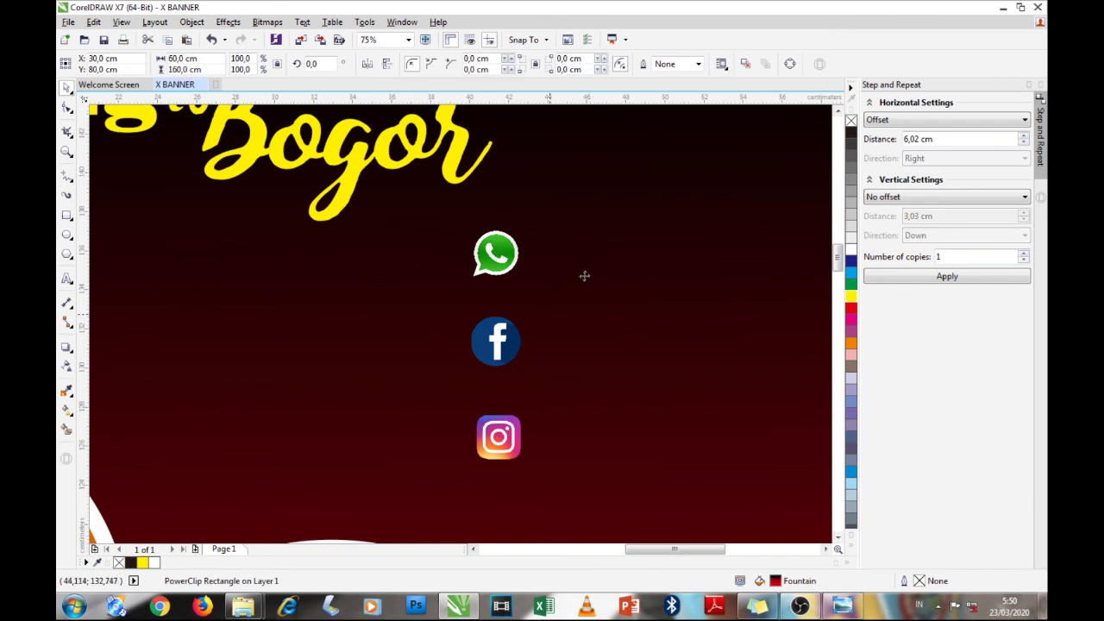
left_click(497, 347)
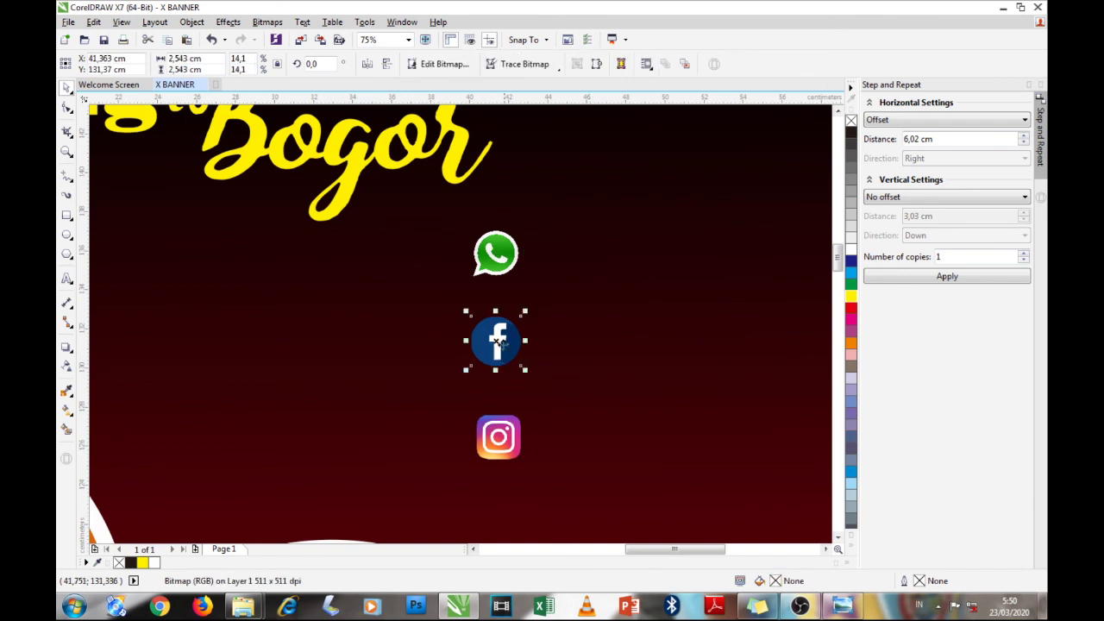
left_click(503, 260, "shift")
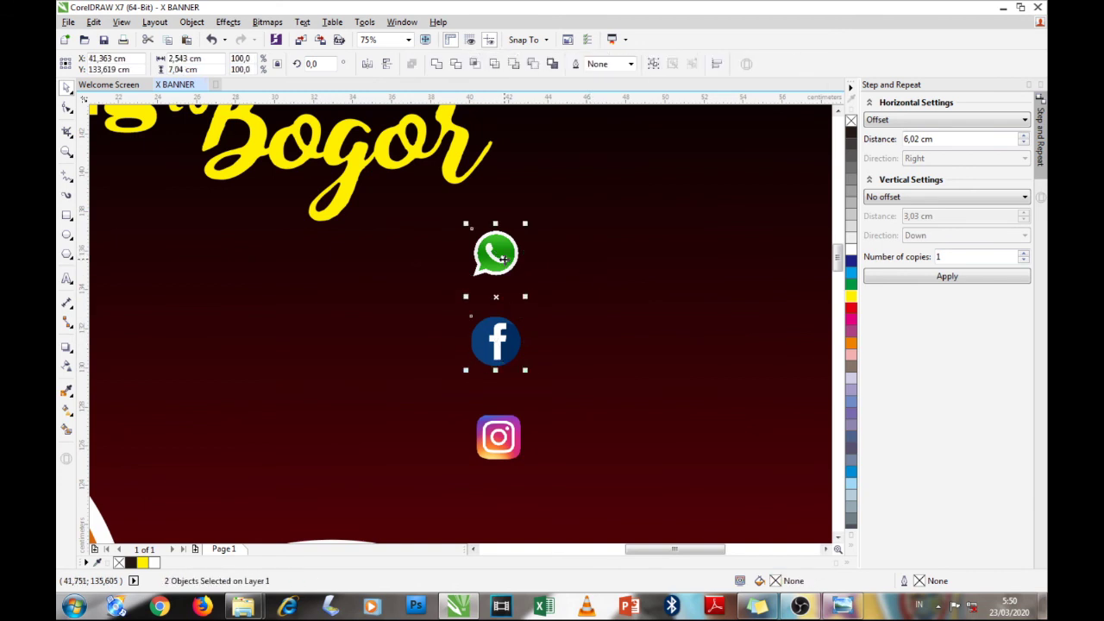
left_click(547, 310)
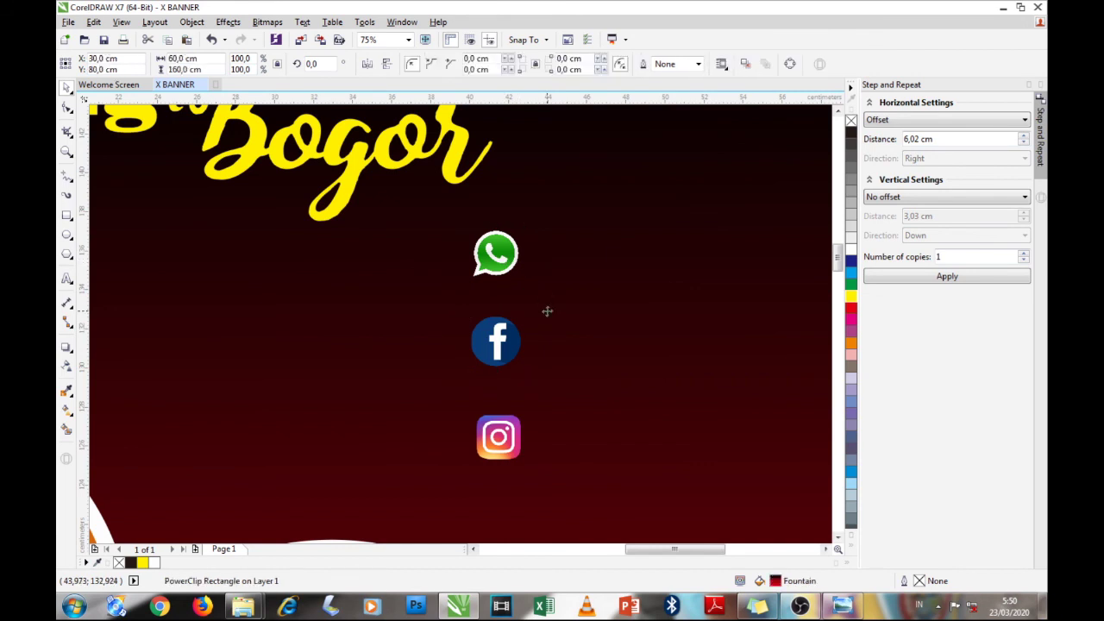
Align the Instagram logo's center horizontally with the Facebook logo above it
left_click_drag(506, 446, 560, 437)
left_click(560, 435)
left_click(498, 360, "shift")
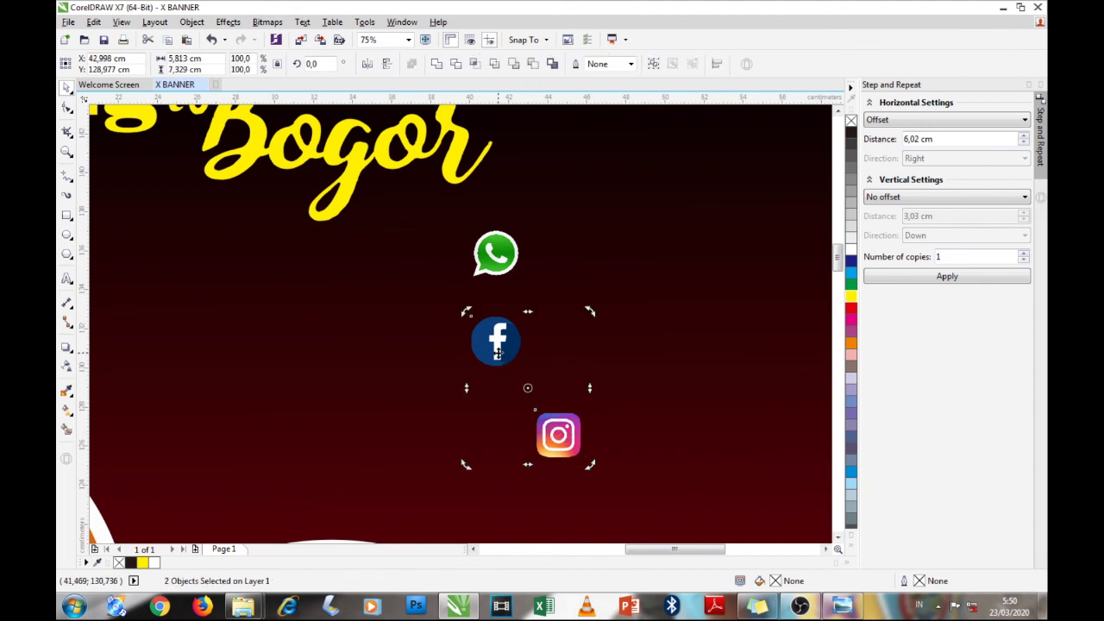
key("c")
left_click(554, 372)
Shift the column of three logos slightly down and left, to about X 41.08, Y 130.38 cm
scroll(555, 373, "down", 2)
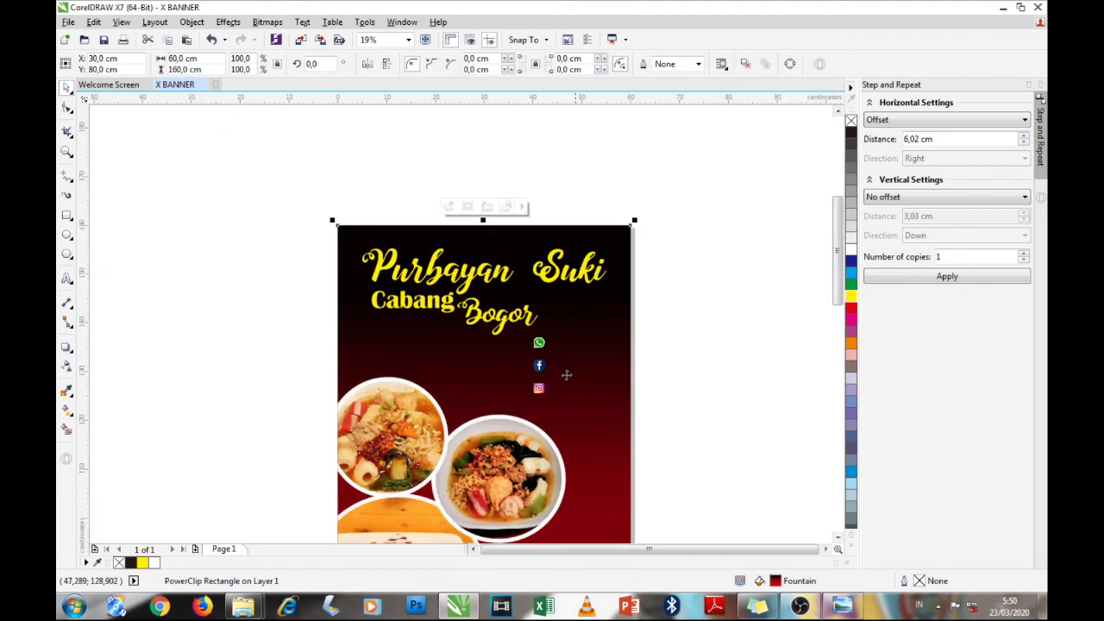
scroll(584, 387, "up", 1)
left_click_drag(703, 429, 464, 288)
left_click_drag(494, 346, 496, 357)
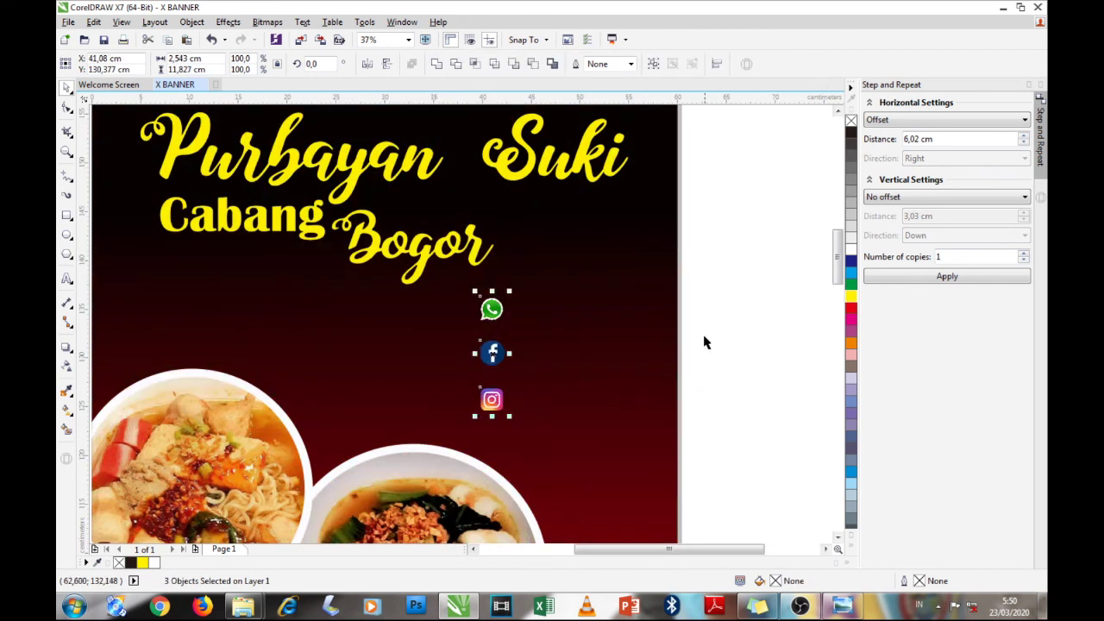
left_click(707, 337)
Add the contact phone number as a 24 pt Arial text directly to the right of the WhatsApp logo
left_click(68, 281)
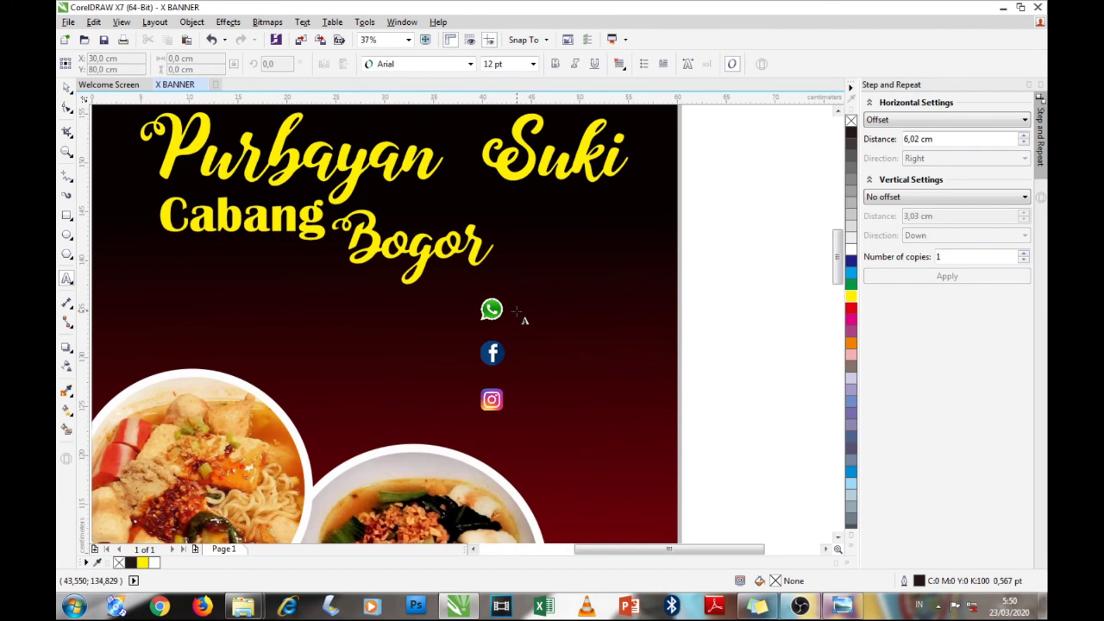
left_click(518, 307)
scroll(521, 304, "up", 3)
type("0857")
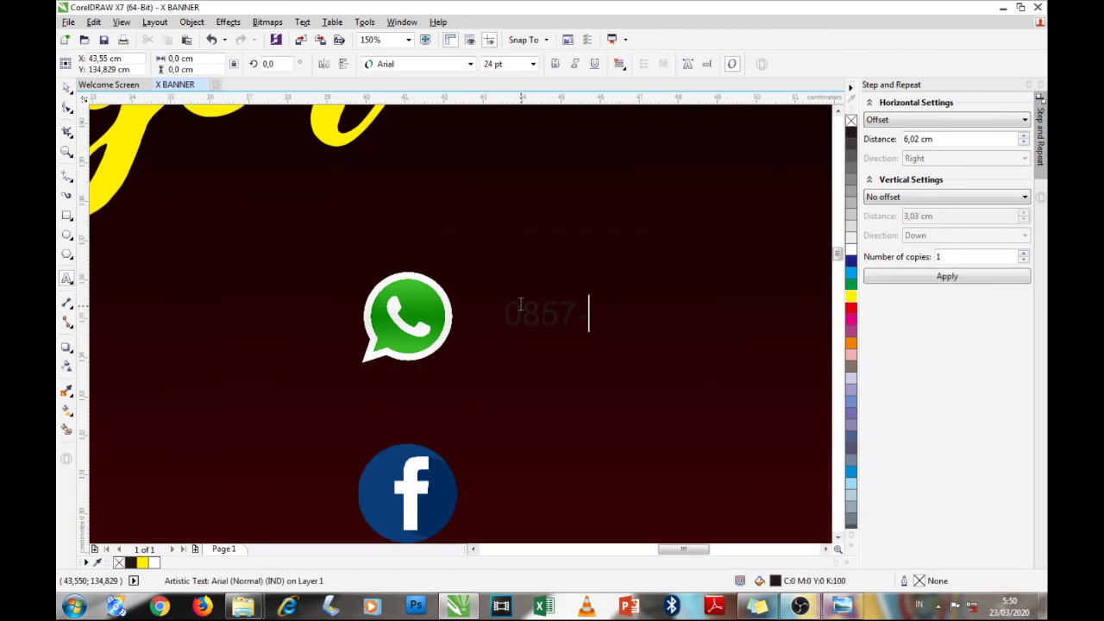
type("-1234-5678")
key("Escape")
left_click(67, 88)
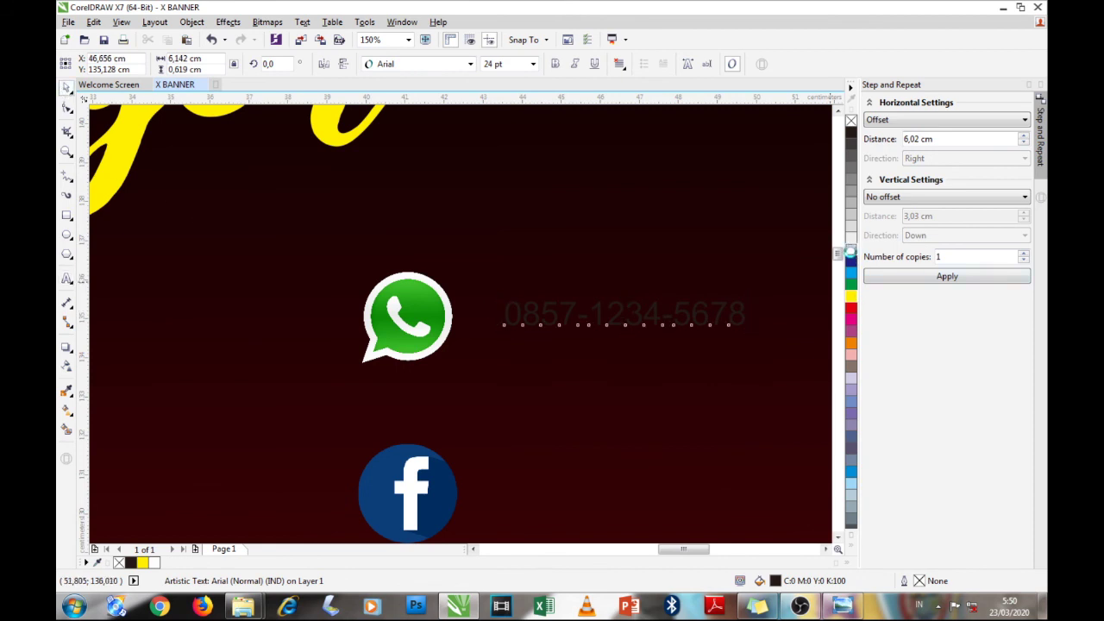
Fill the phone number text white, enlarge it to about 47 pt and line it up with the WhatsApp logo
left_click(851, 248)
scroll(540, 264, "down", 1)
left_click_drag(647, 299, 764, 365)
left_click_drag(656, 299, 642, 290)
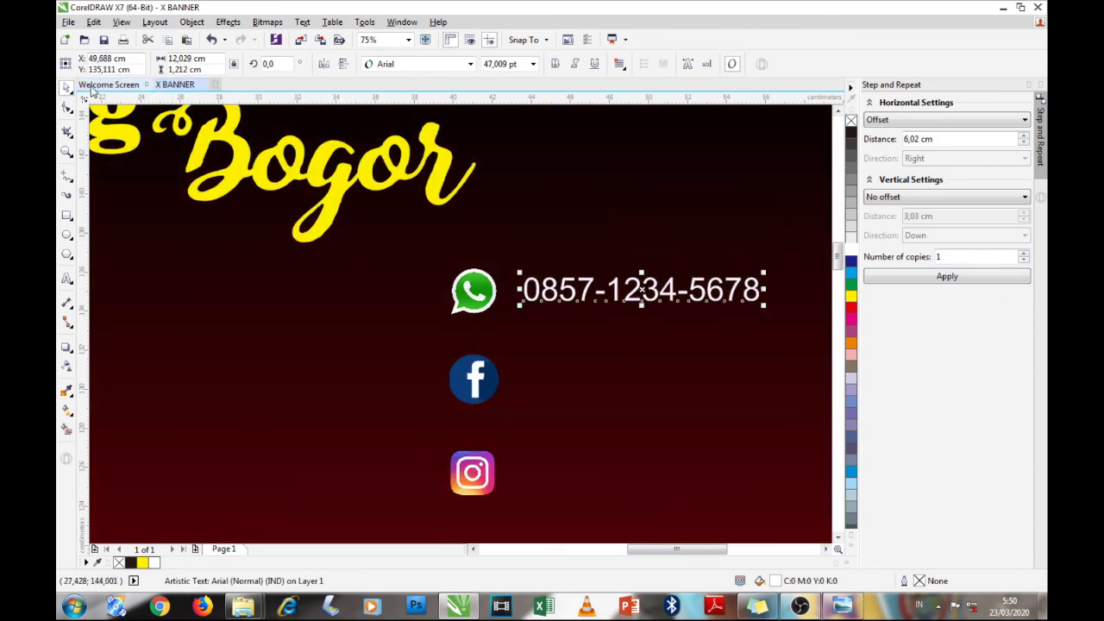
Change the font of the phone number beside the WhatsApp logo to Calibri
left_click(555, 293)
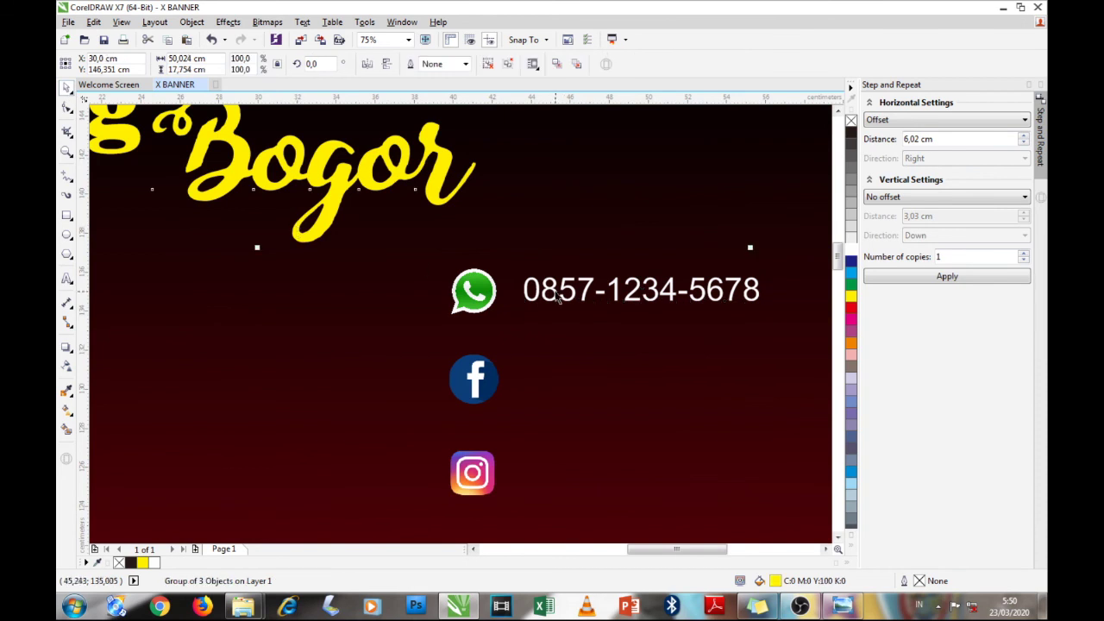
left_click(564, 293)
left_click(471, 64)
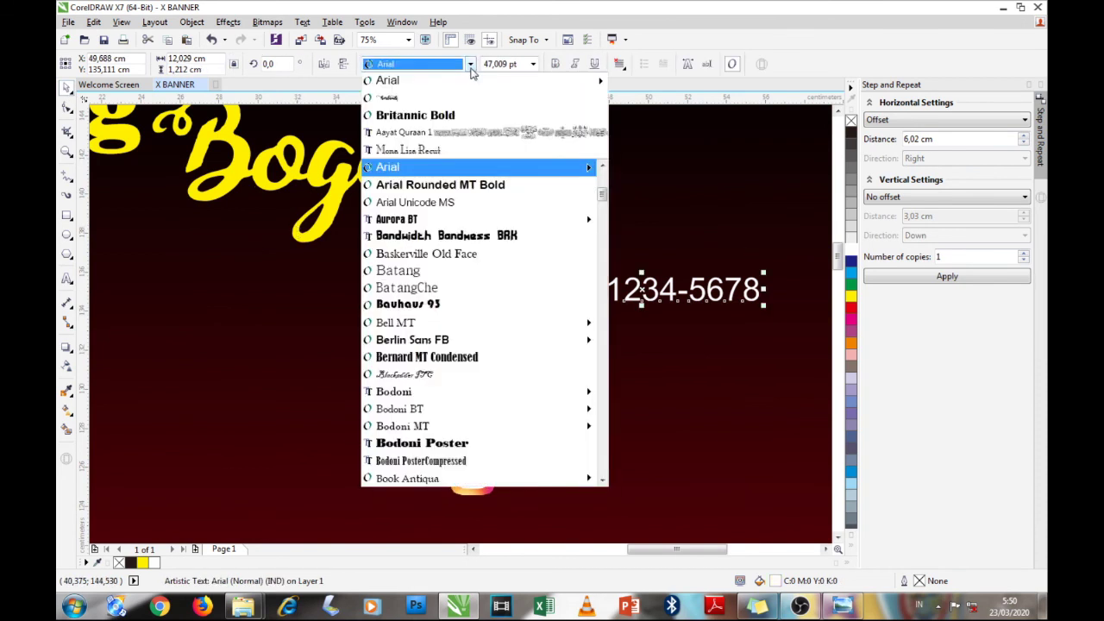
scroll(480, 369, "down", 3)
scroll(477, 389, "down", 6)
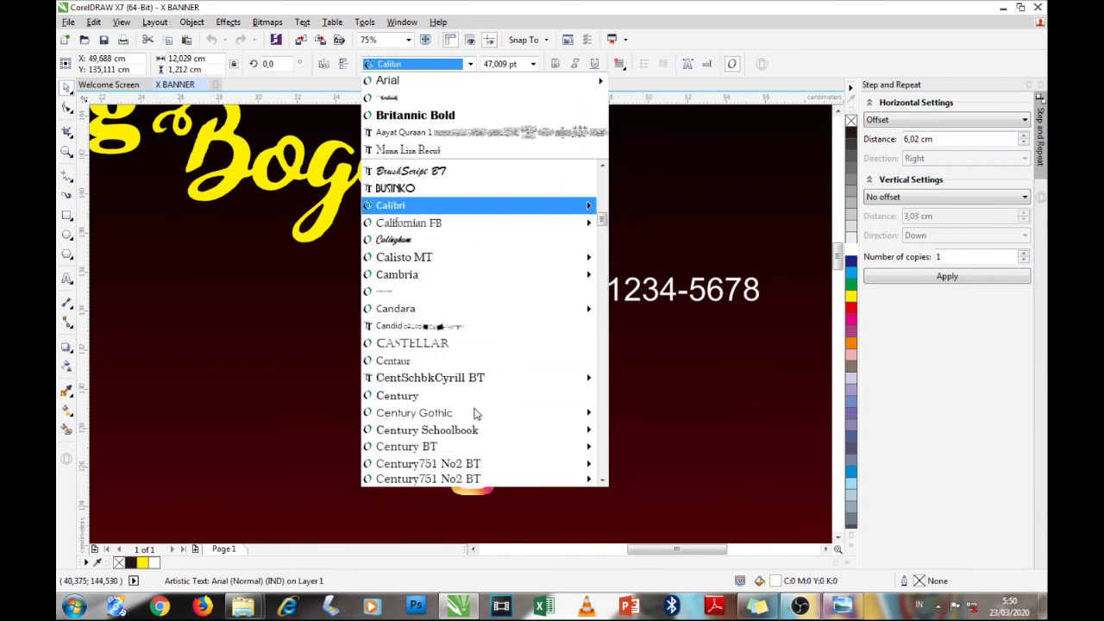
mouse_move(448, 211)
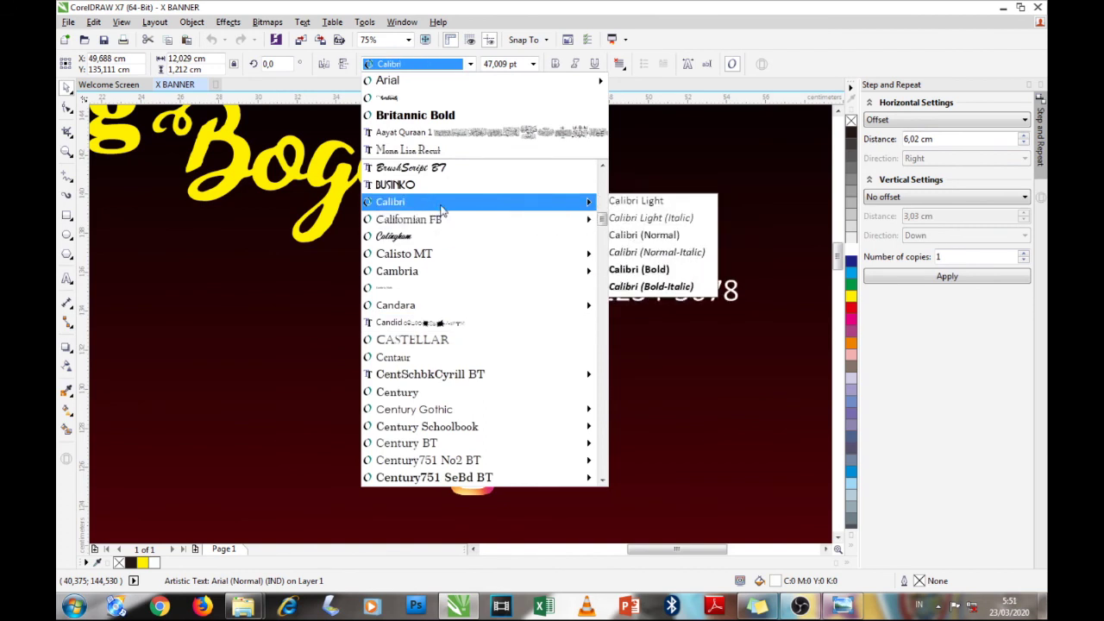
left_click(441, 207)
Enlarge the phone number text to about 58 pt and place it beside the WhatsApp logo at about X 50.18, Y 135.15 cm
left_click_drag(632, 293, 634, 294)
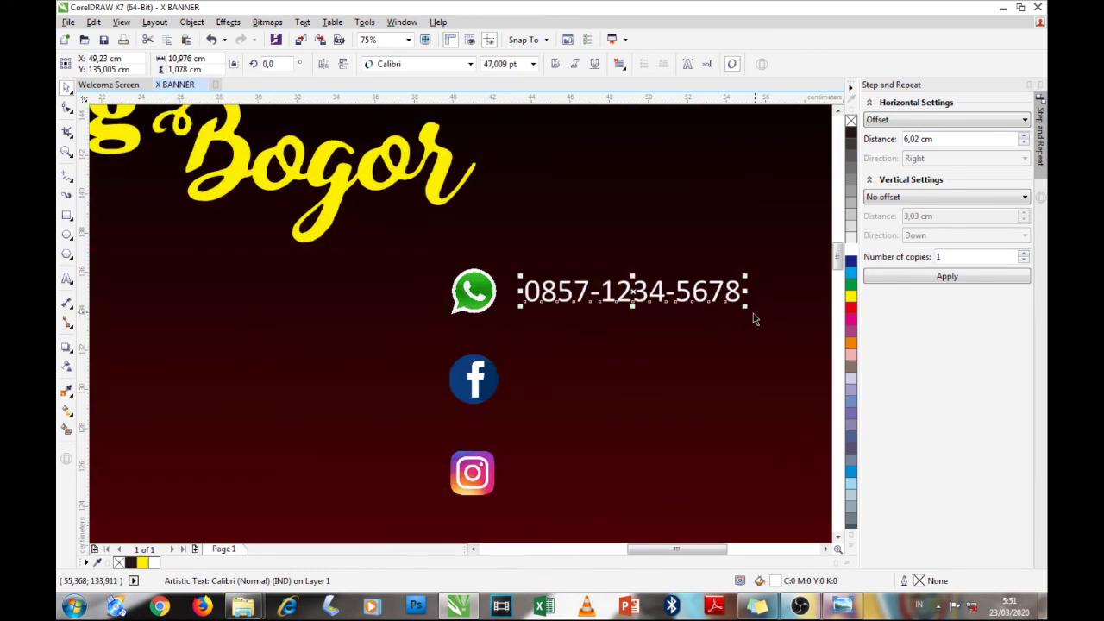
left_click_drag(746, 306, 794, 366)
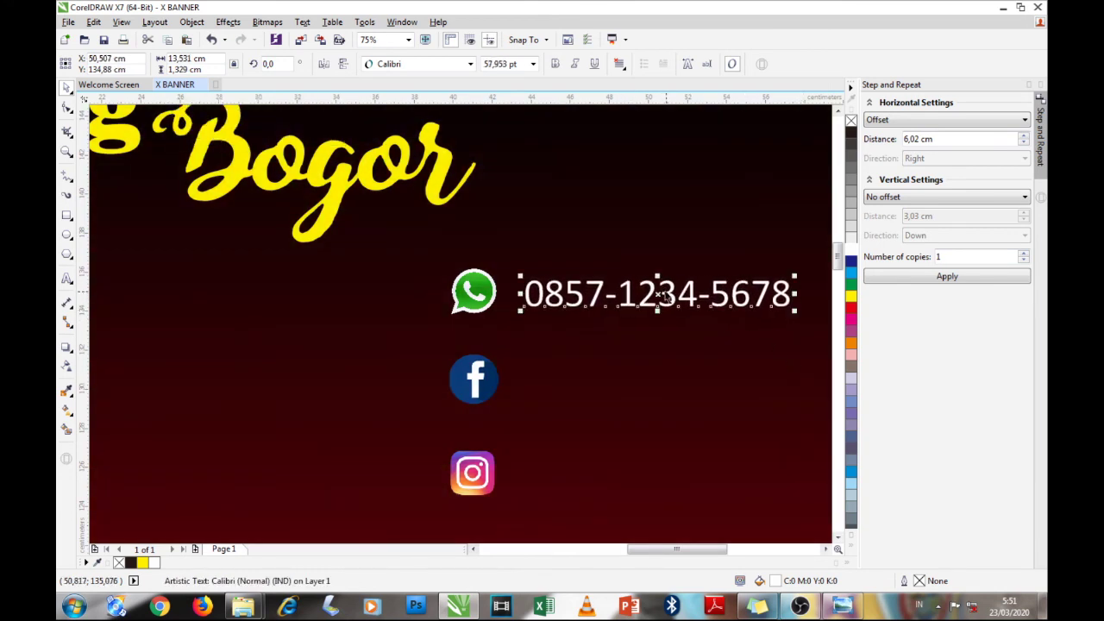
left_click_drag(657, 294, 651, 289)
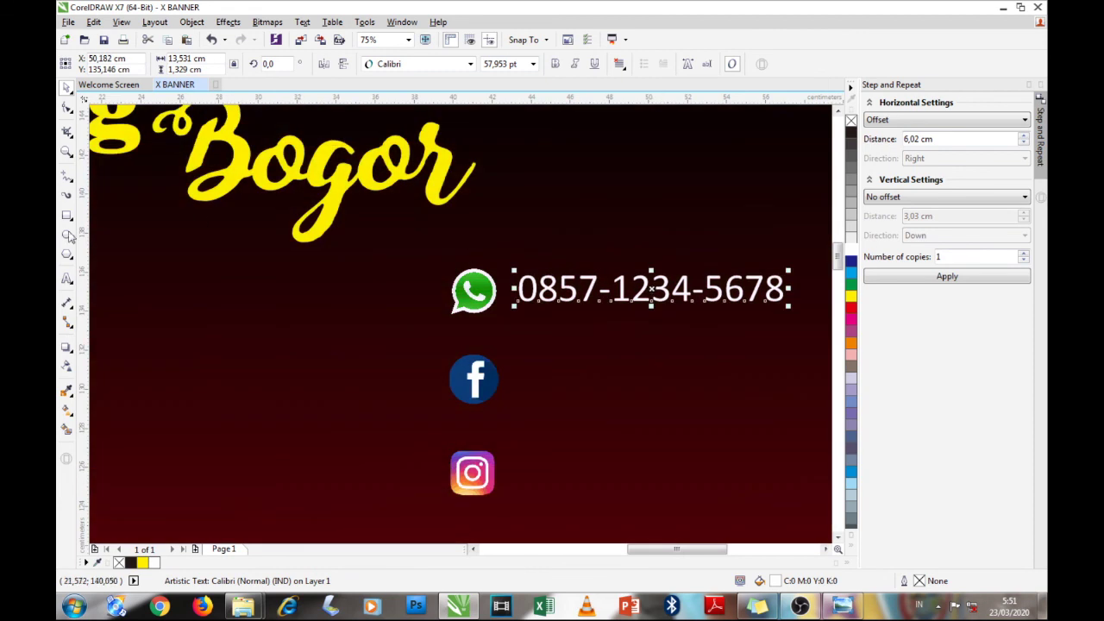
Add the text "purbayan suki" in 24 pt Arial beside the Facebook logo and fill it white
left_click(69, 282)
left_click(540, 388)
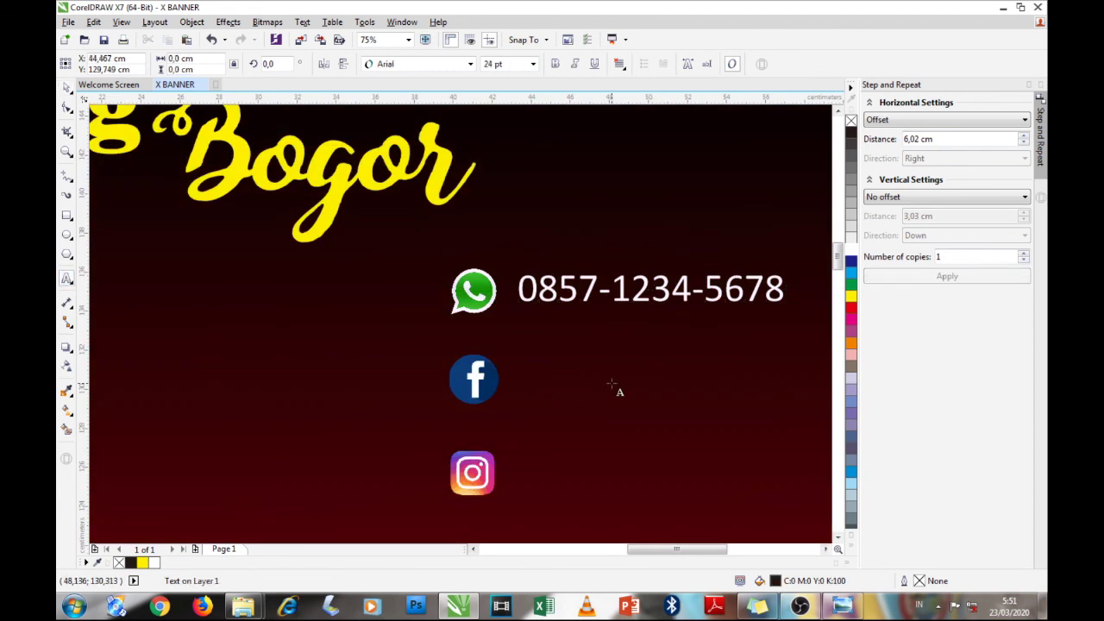
type("purn")
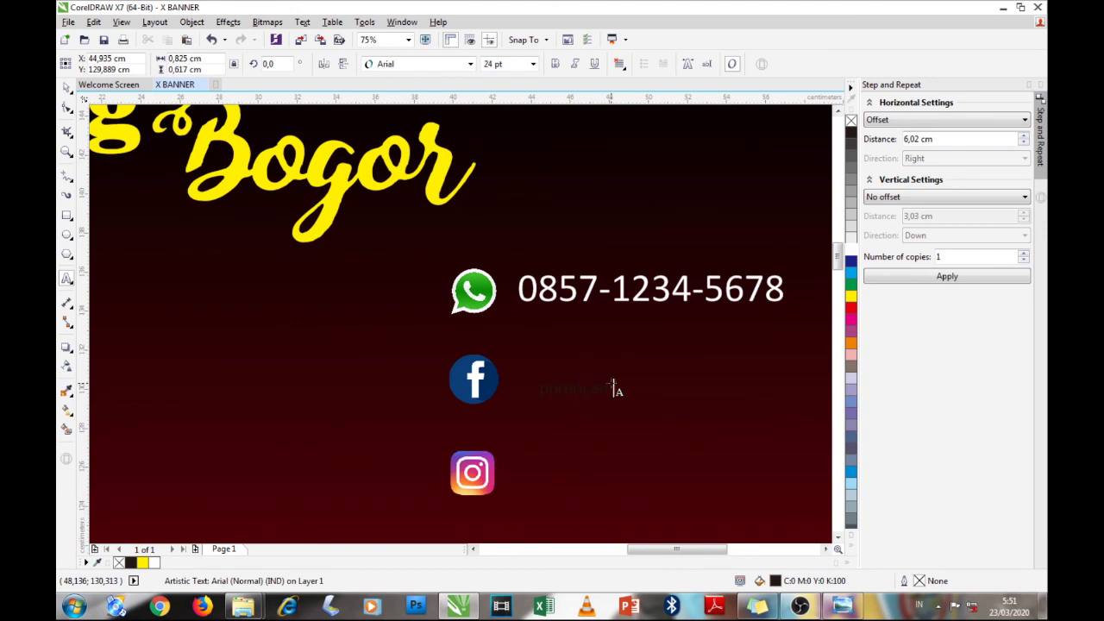
key("ctrl+space")
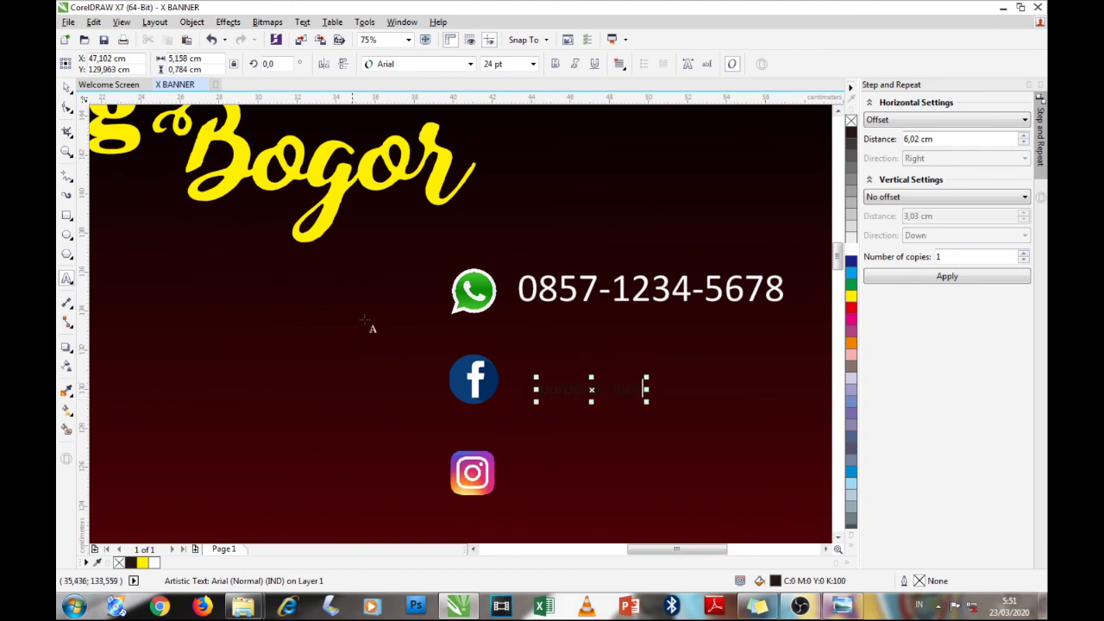
left_click(852, 261)
left_click(851, 248)
Enlarge the Facebook "purbayan suki" text to about 60.5 pt and position it level with the Facebook logo
left_click_drag(646, 402, 765, 459)
left_click_drag(658, 399, 643, 375)
left_click_drag(751, 353, 793, 326)
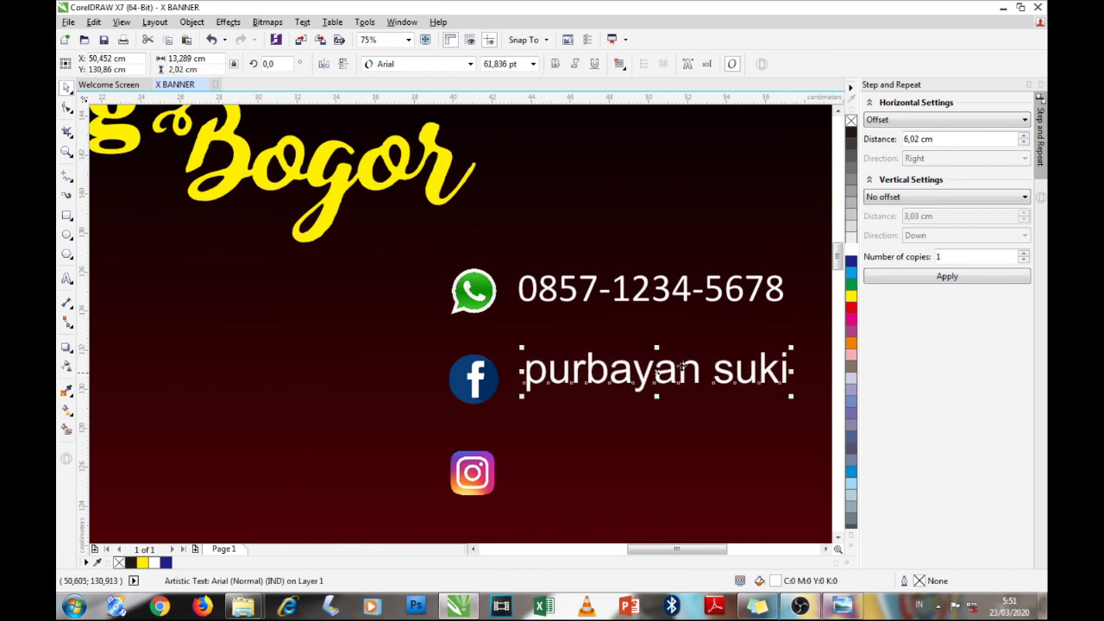
left_click_drag(790, 398, 773, 395)
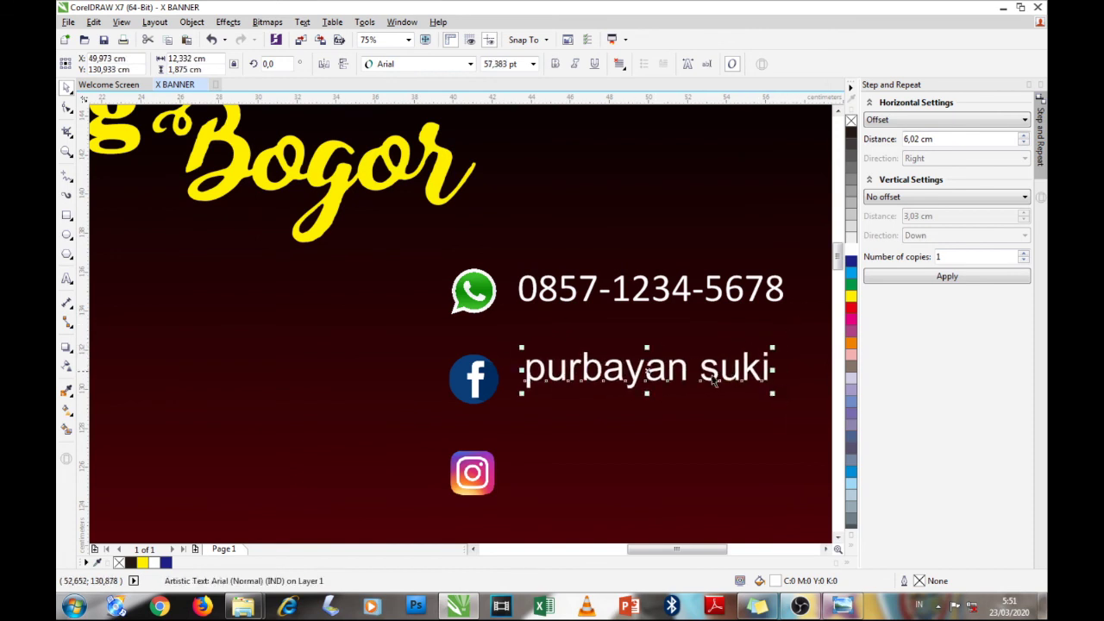
left_click_drag(649, 373, 644, 374)
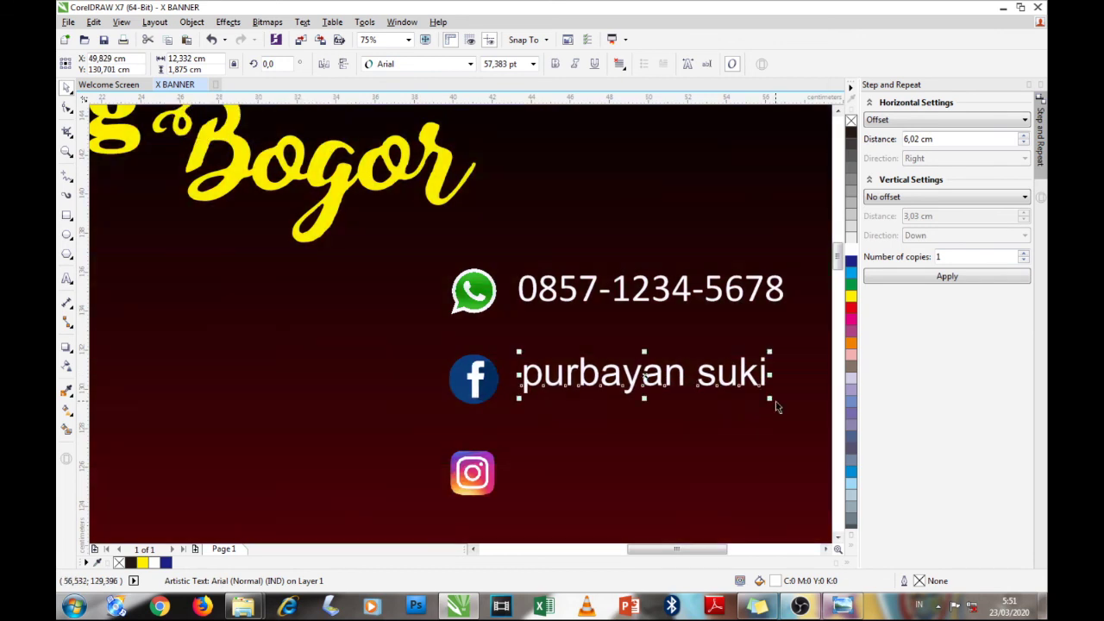
left_click_drag(767, 400, 781, 399)
left_click_drag(623, 377, 638, 375)
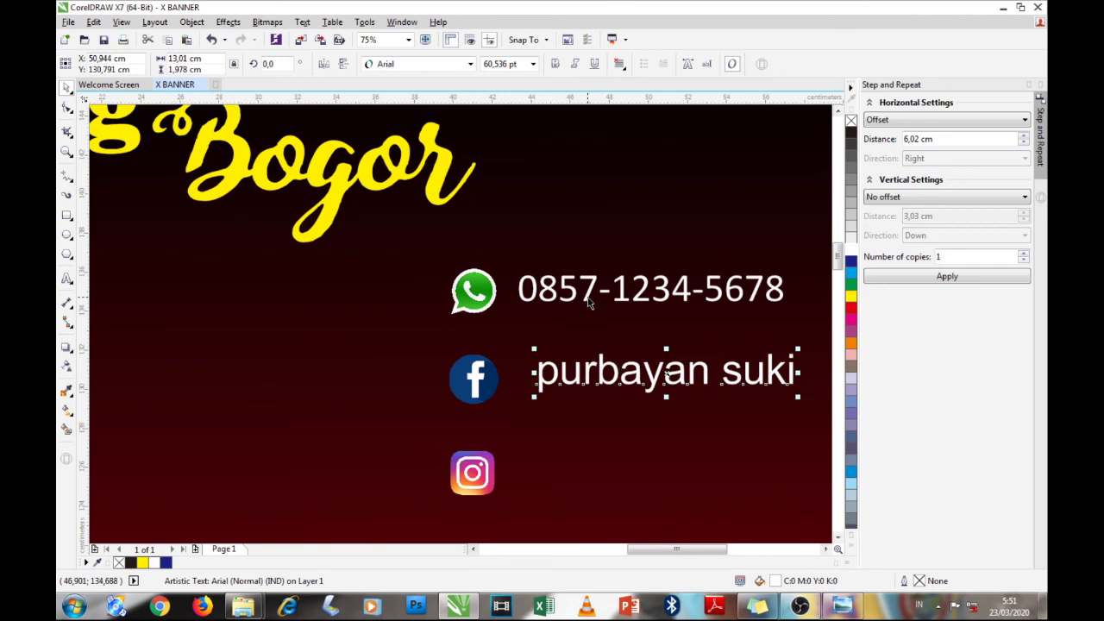
left_click(588, 301, "shift")
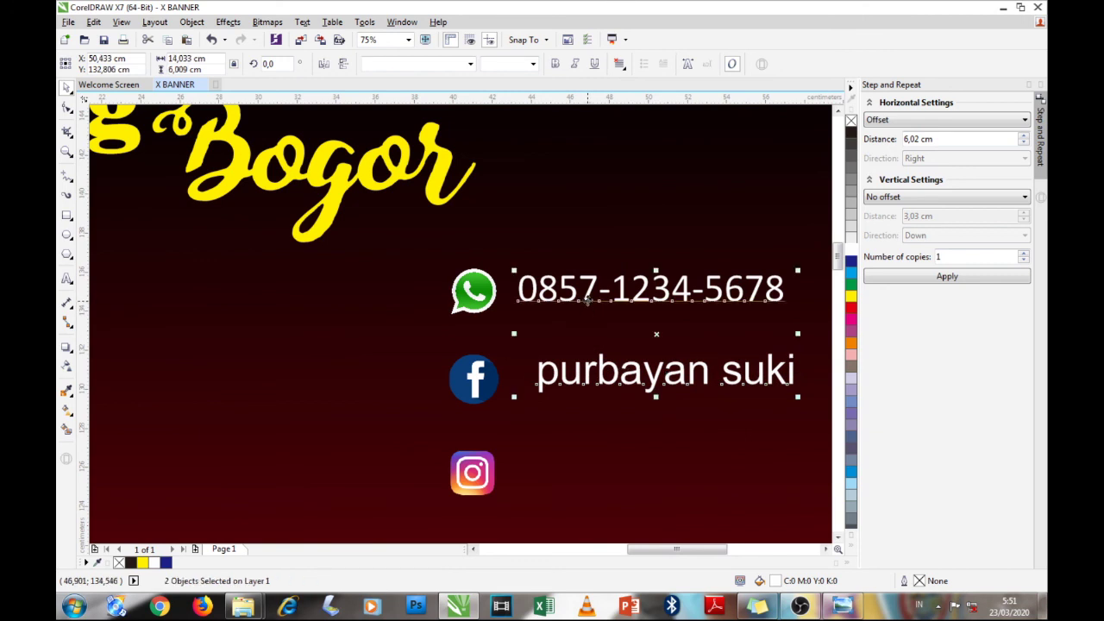
key("l")
key("ctrl+z")
Align the left edge of the Facebook "purbayan suki" text with the phone number above it
left_click(623, 413)
left_click(624, 379)
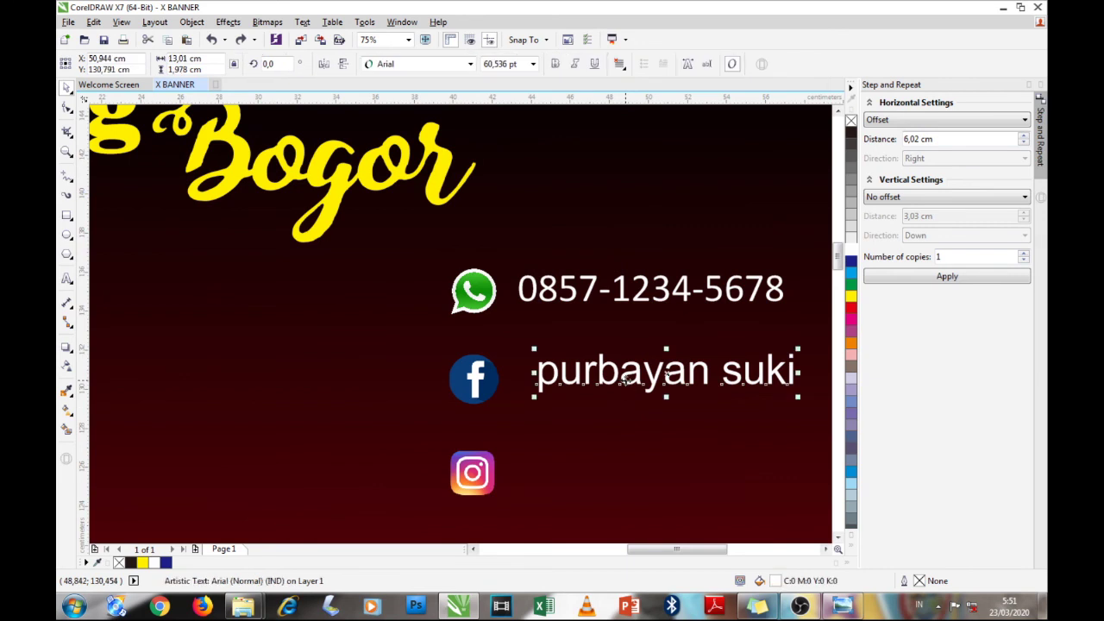
left_click(590, 295, "shift")
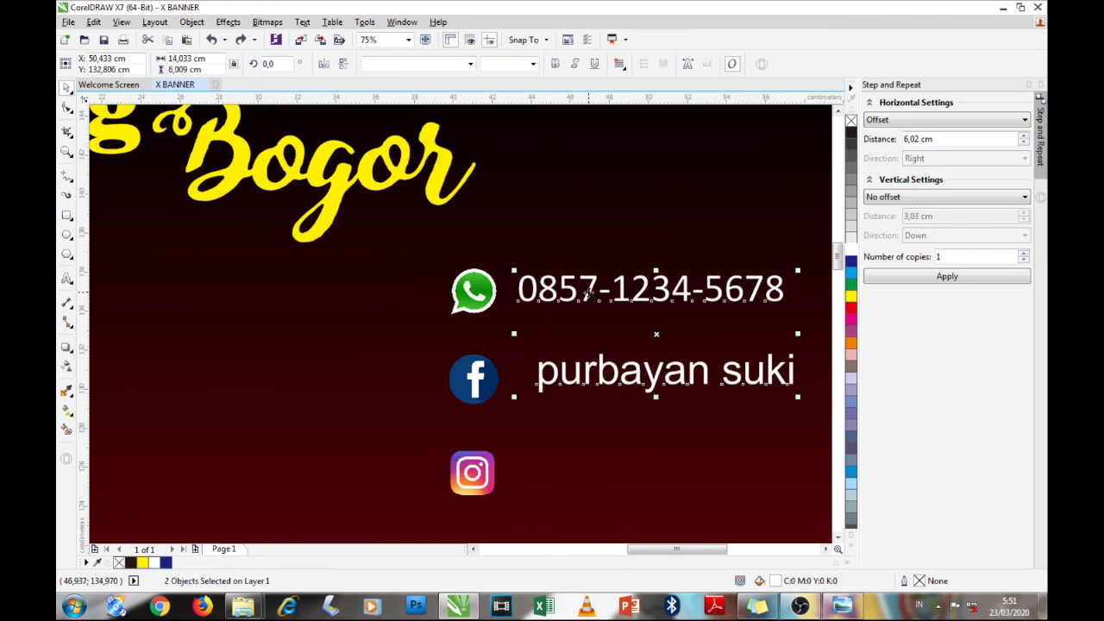
key("l")
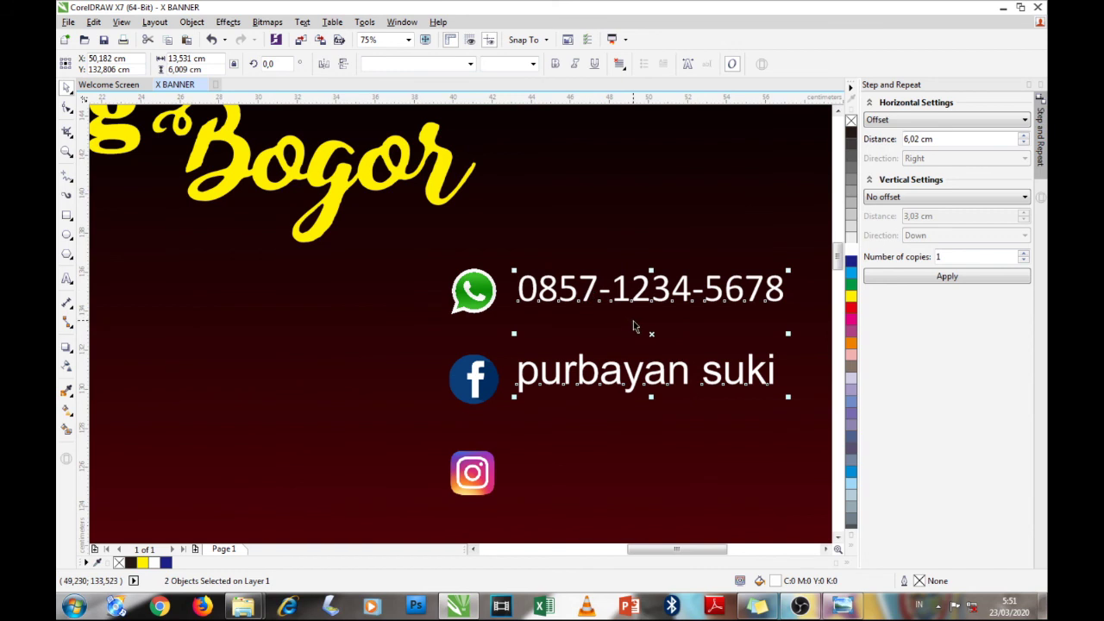
Add a second "purbayan suki" text in 24 pt Arial beside the Instagram logo and fill it white
scroll(634, 322, "down", 2)
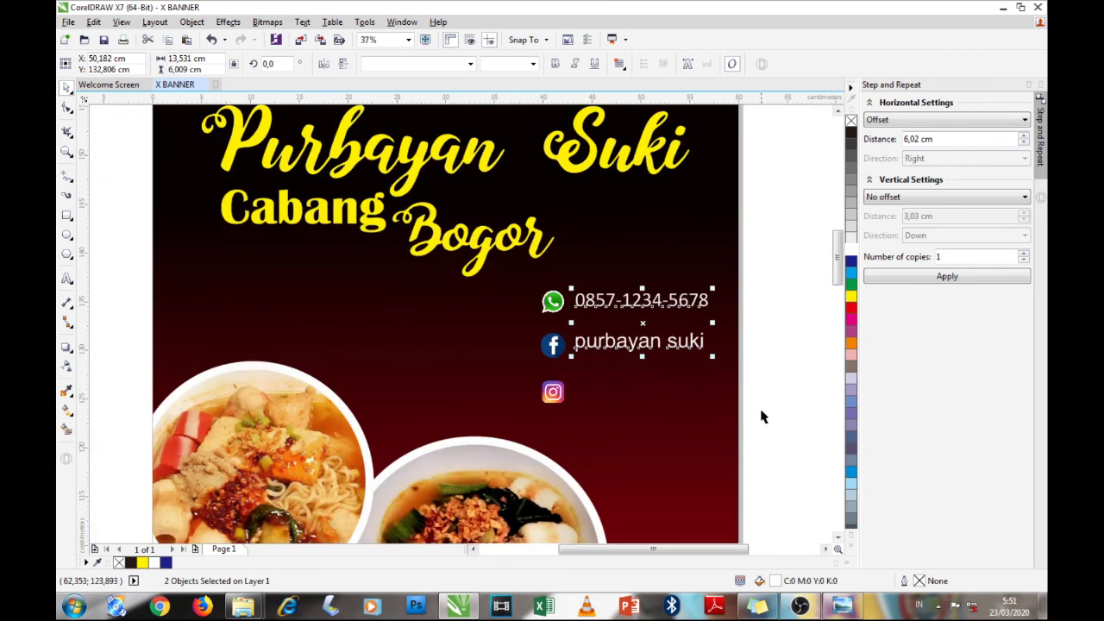
scroll(762, 416, "up", 2)
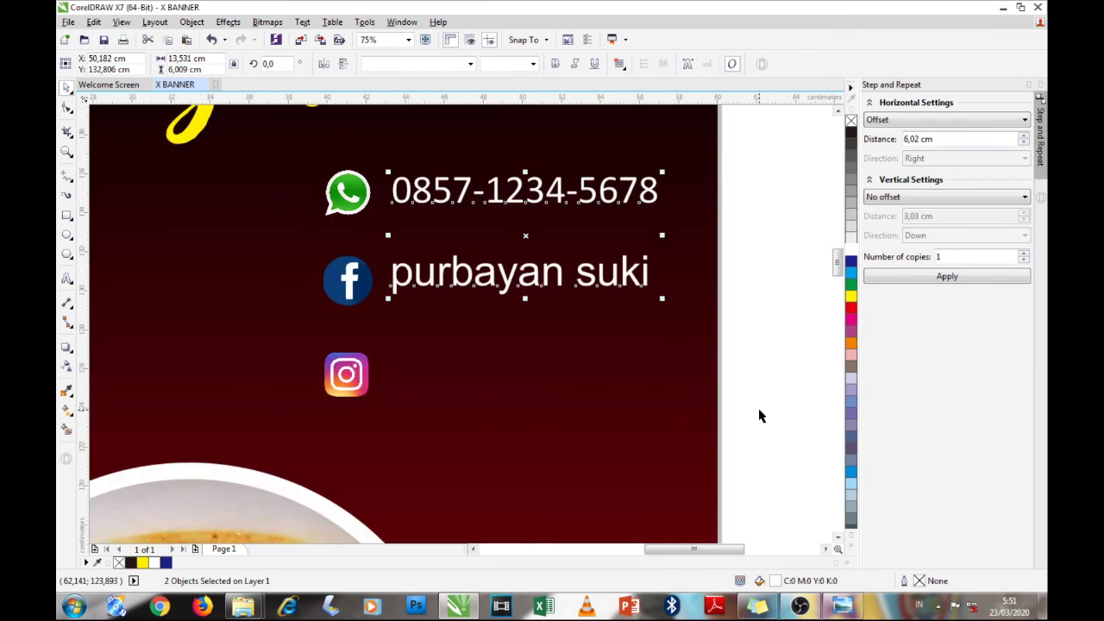
left_click(748, 288)
left_click(552, 289)
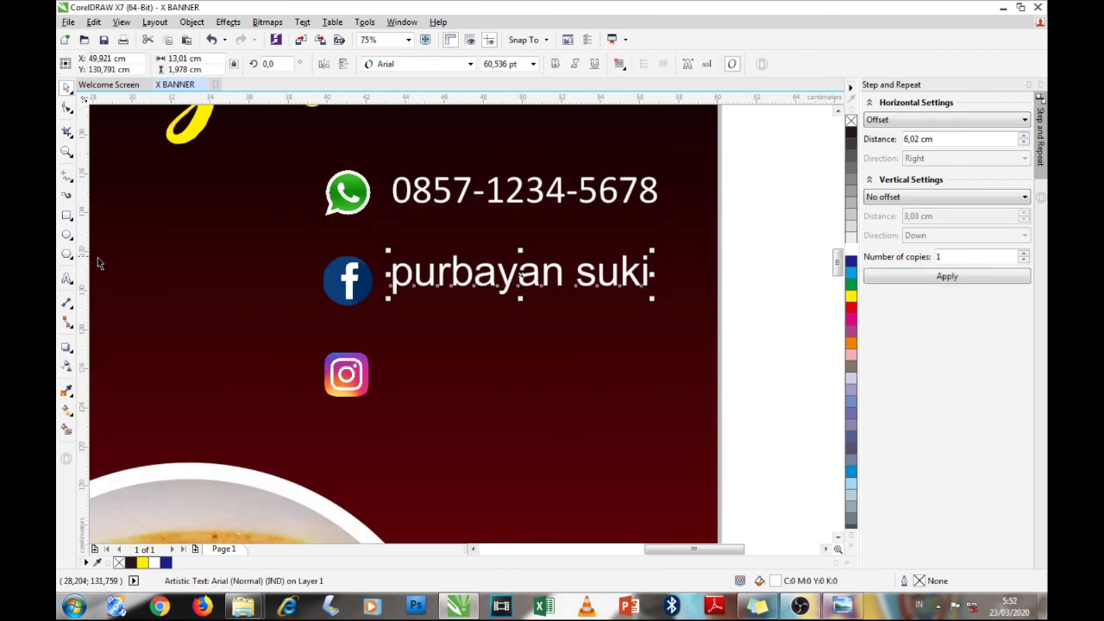
left_click(67, 277)
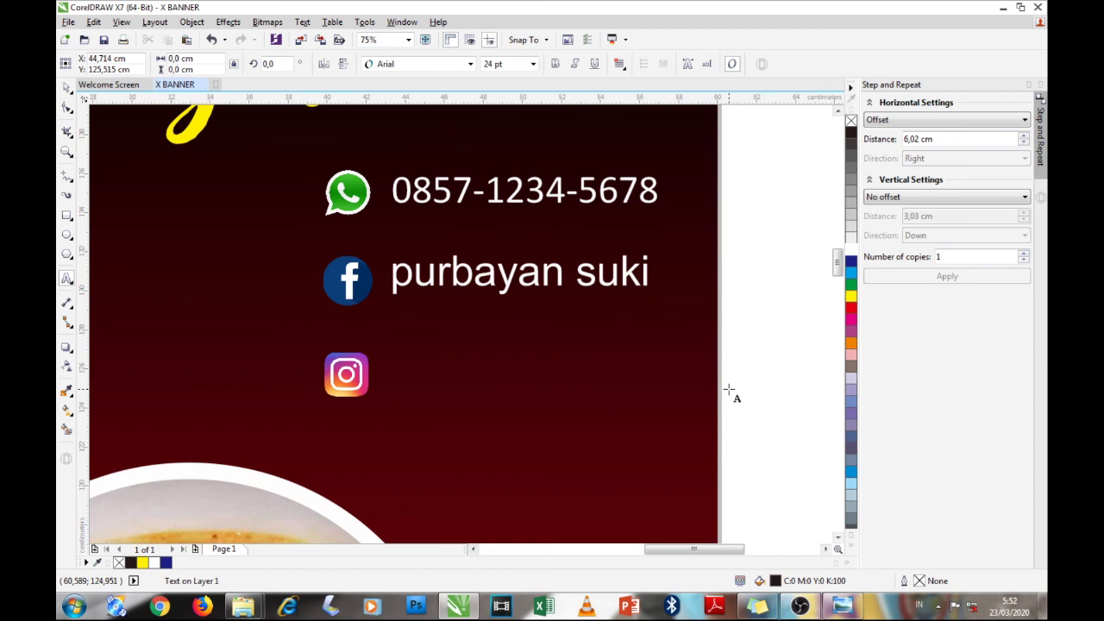
type("purbayan suki")
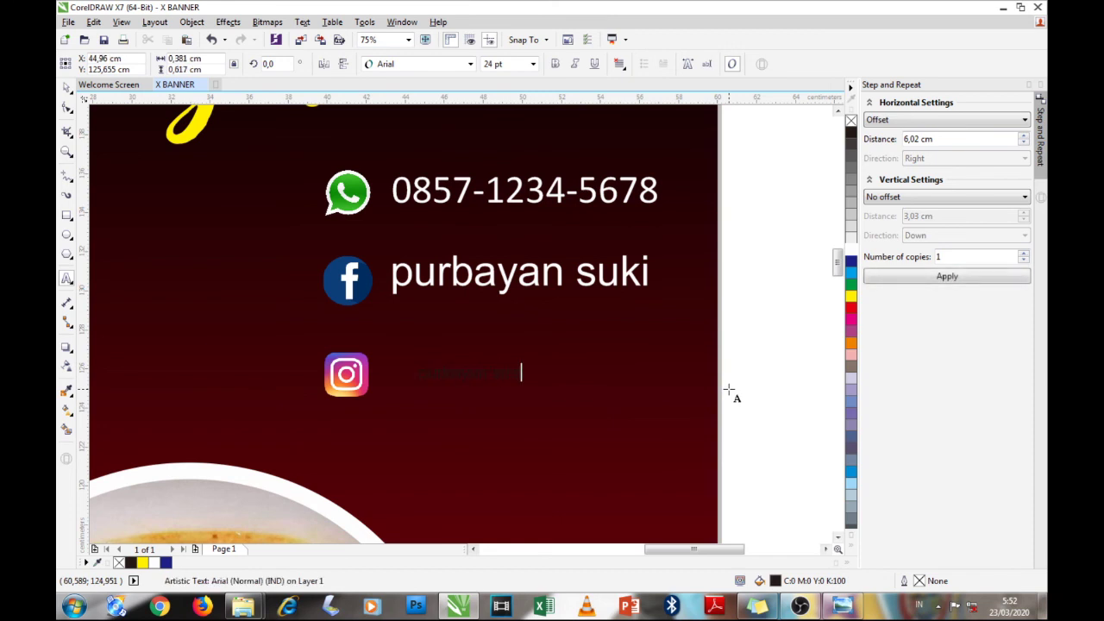
left_click(68, 92)
left_click(851, 248)
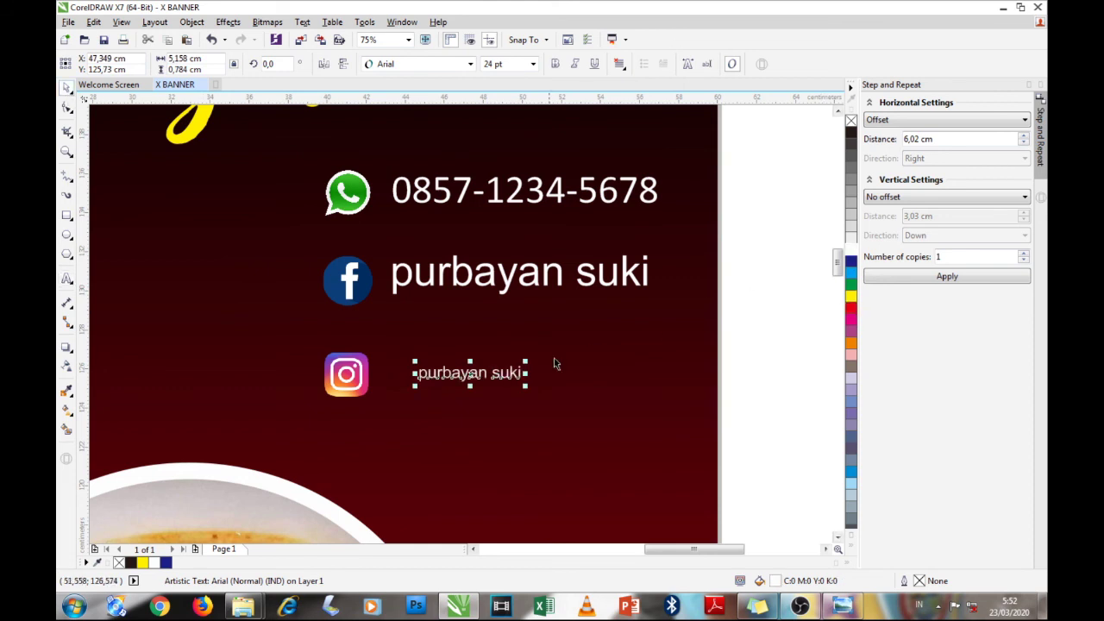
Copy the Facebook text's font size of 60.536 pt to the Instagram text
left_click(526, 285)
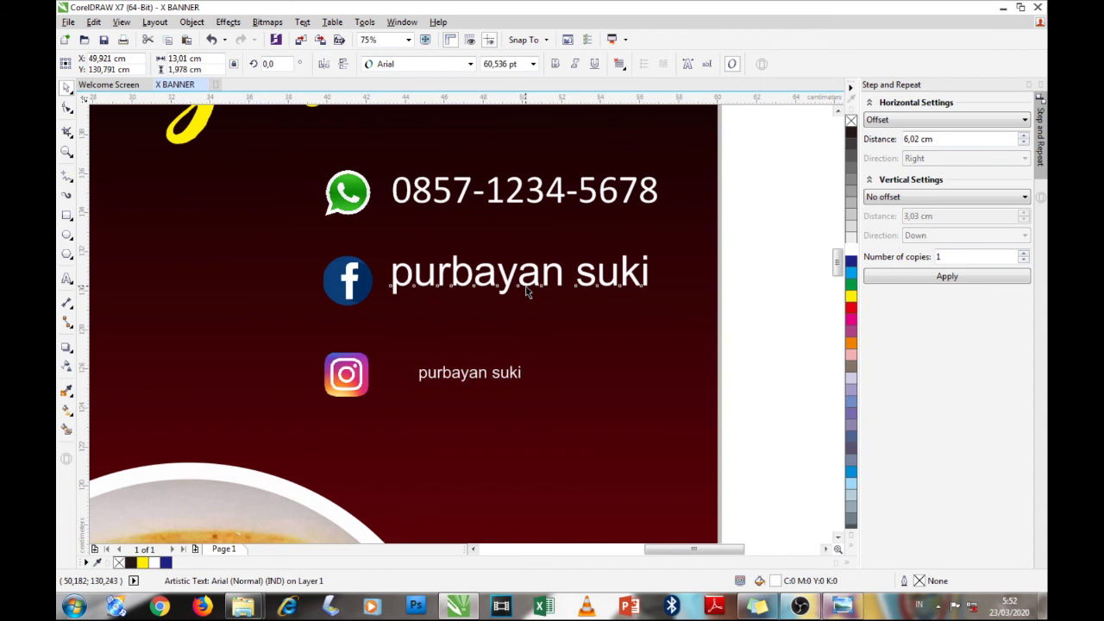
left_click(509, 64)
key("ctrl+c")
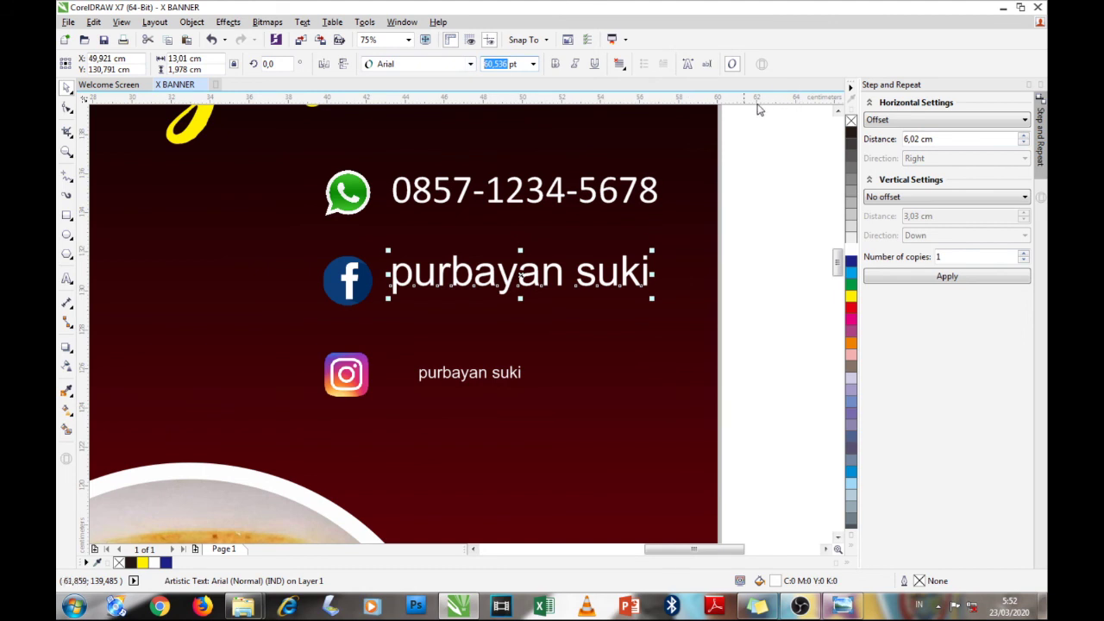
left_click(463, 388)
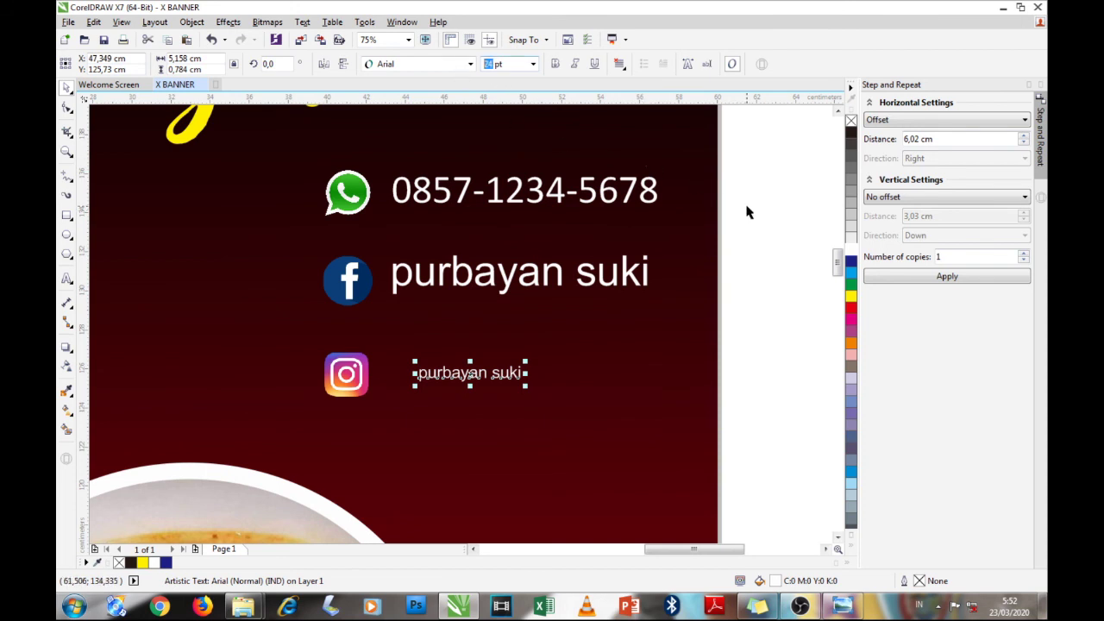
key("ctrl+v")
key("Return")
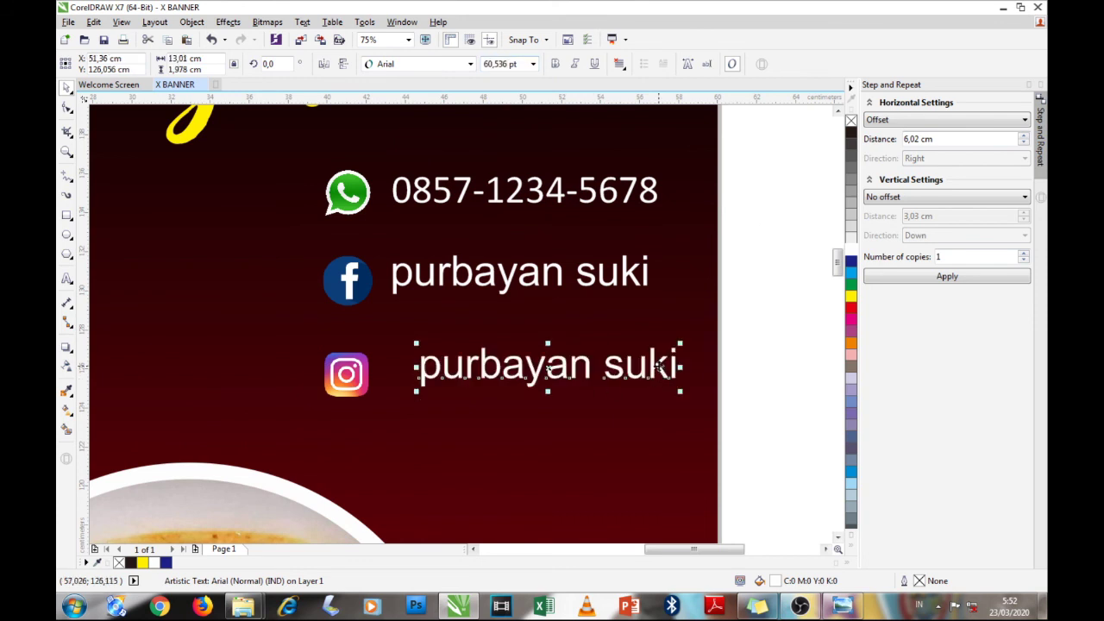
Nudge the Instagram text down level with its logo and align its left edge with the Facebook text
left_click_drag(549, 369, 549, 373)
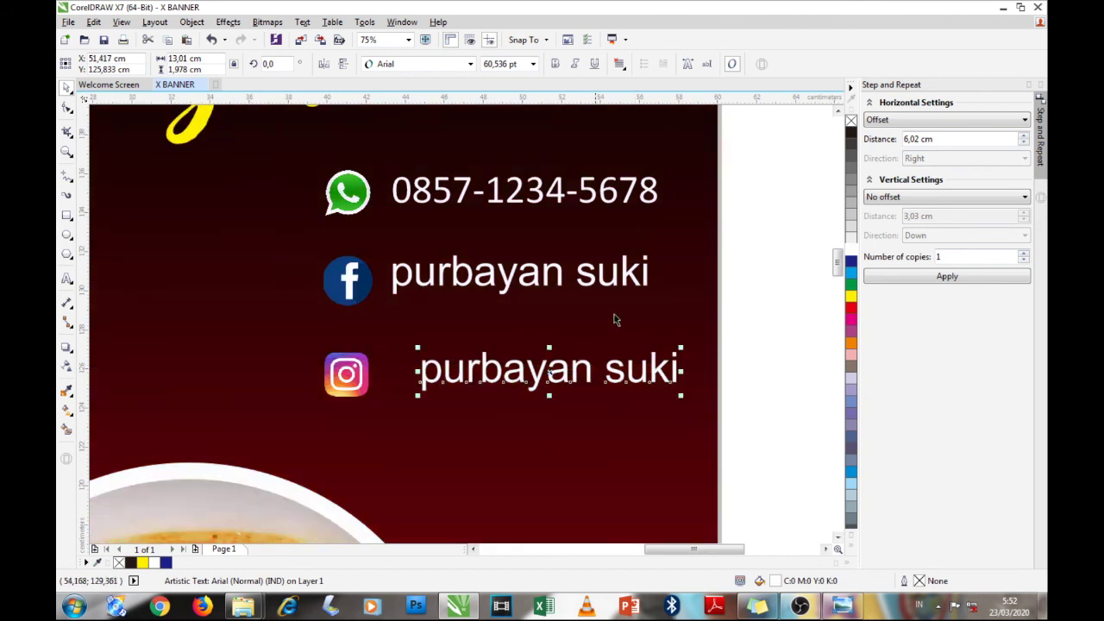
left_click(510, 285, "shift")
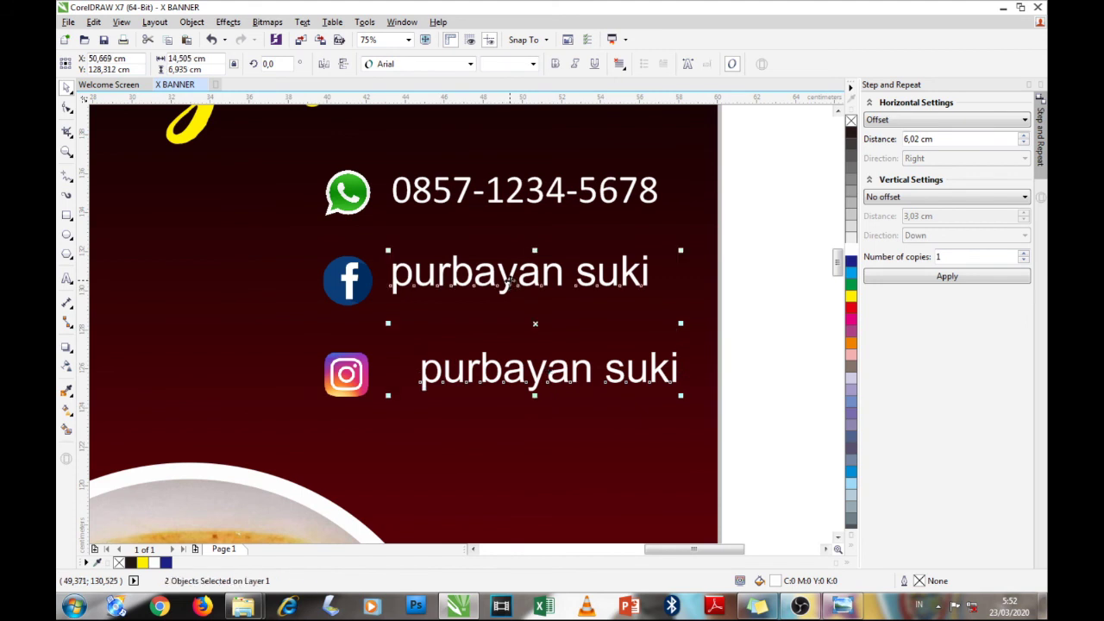
key("l")
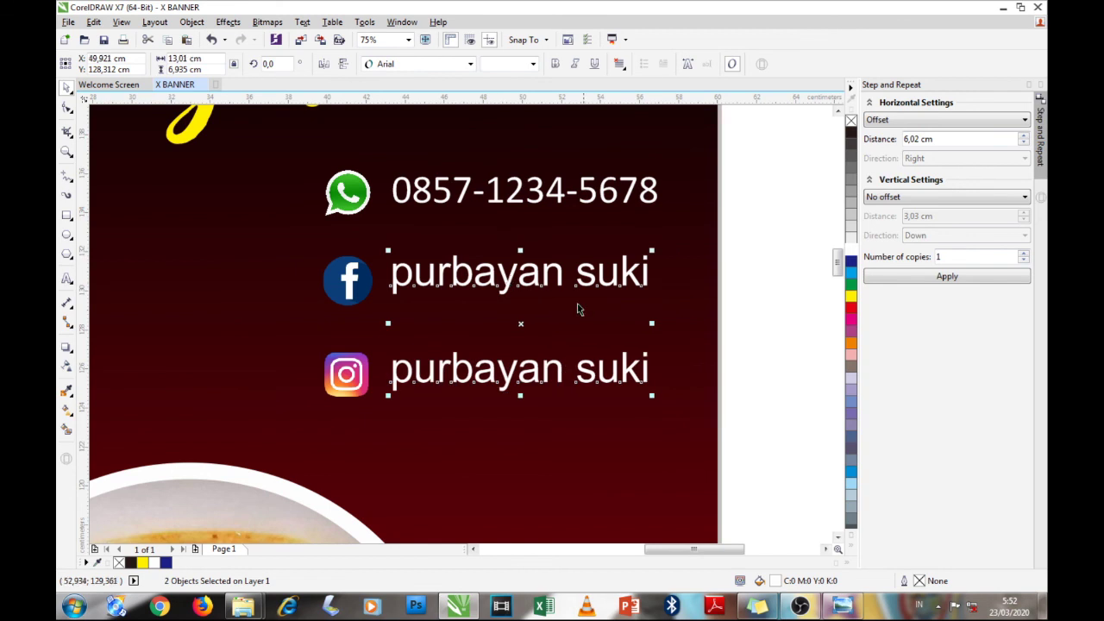
Move the three logos and their contact texts together slightly left and down, to about X 46.62, Y 129.38 cm
scroll(751, 315, "down", 3)
left_click_drag(732, 363, 571, 276)
scroll(571, 276, "up", 2)
left_click_drag(651, 297, 641, 306)
left_click(767, 301)
left_click_drag(783, 390, 543, 243)
left_click_drag(639, 304, 634, 304)
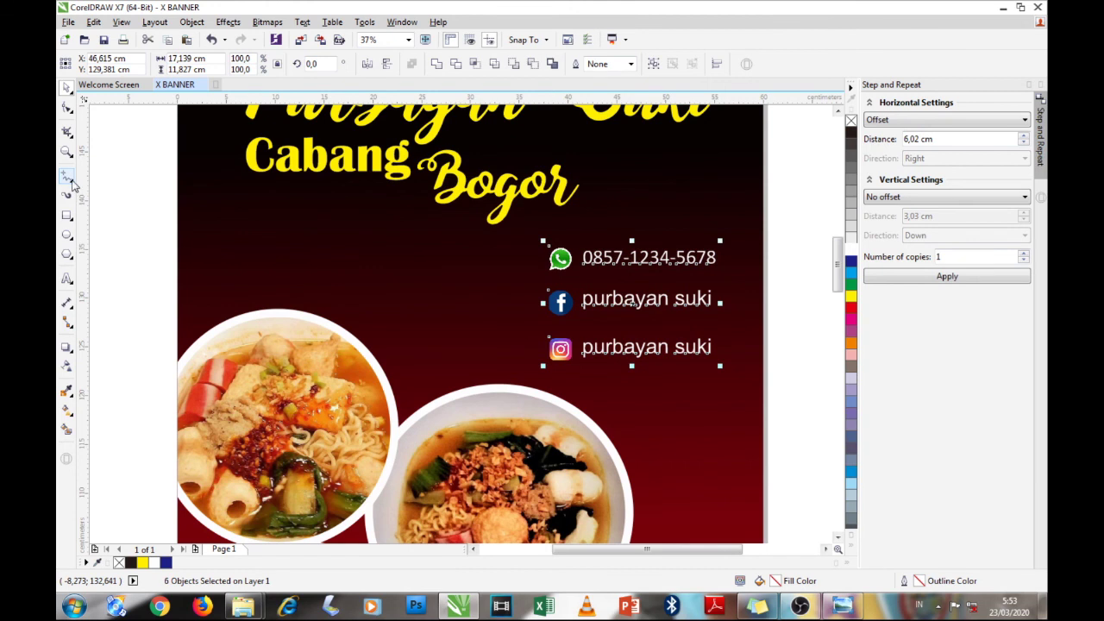
Draw a vertical line about 12.84 cm long just left of the contact block and set its outline to 20% black
left_click(67, 176)
left_click(516, 234)
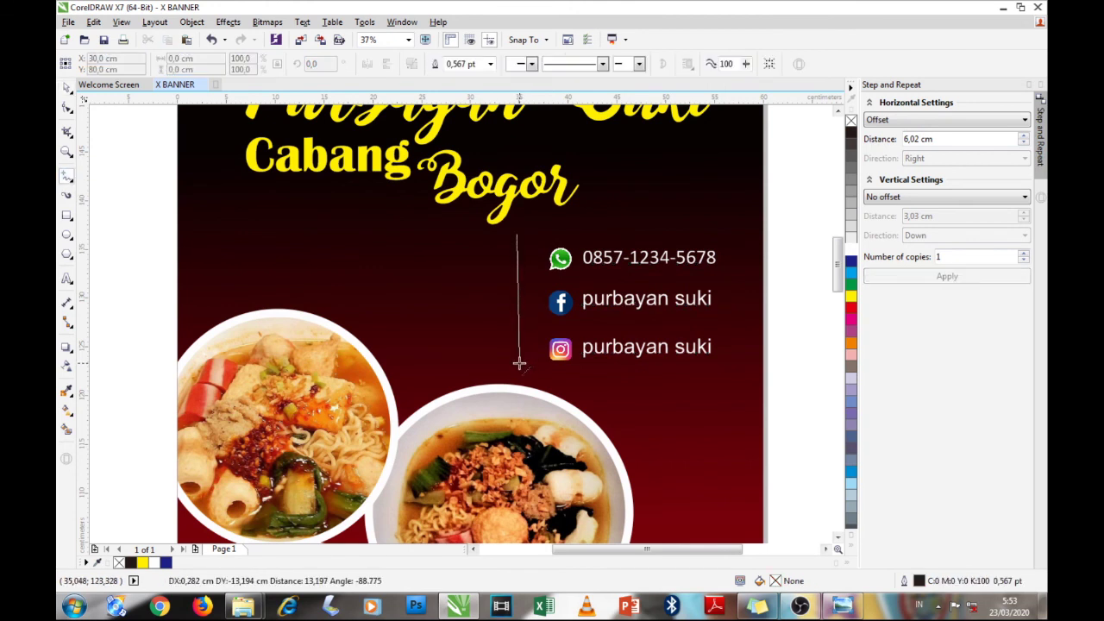
left_click(516, 360)
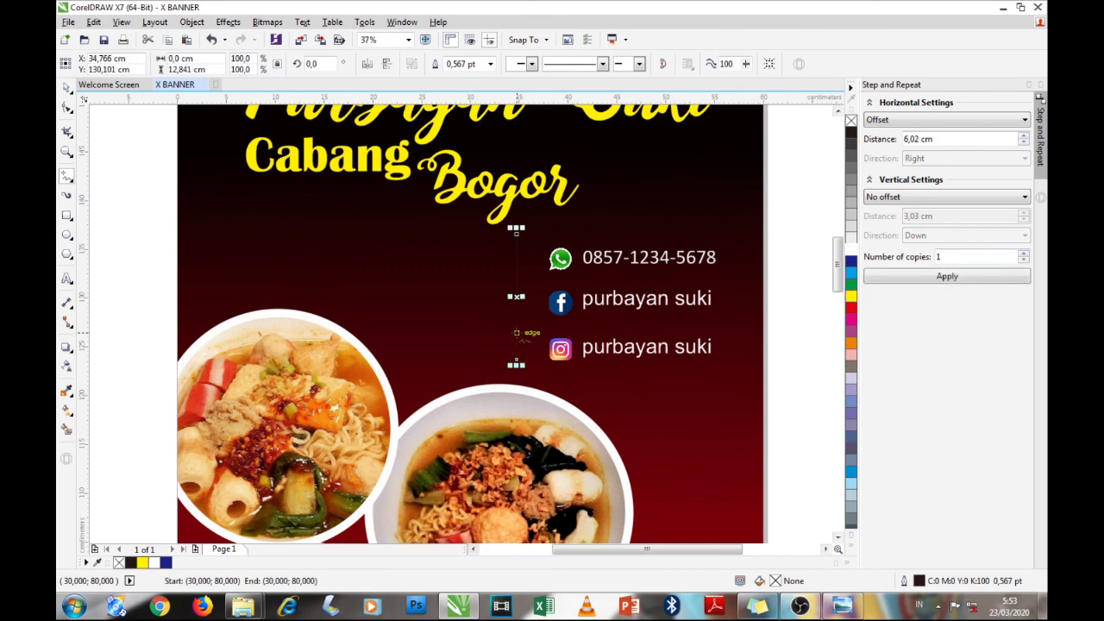
right_click(851, 228)
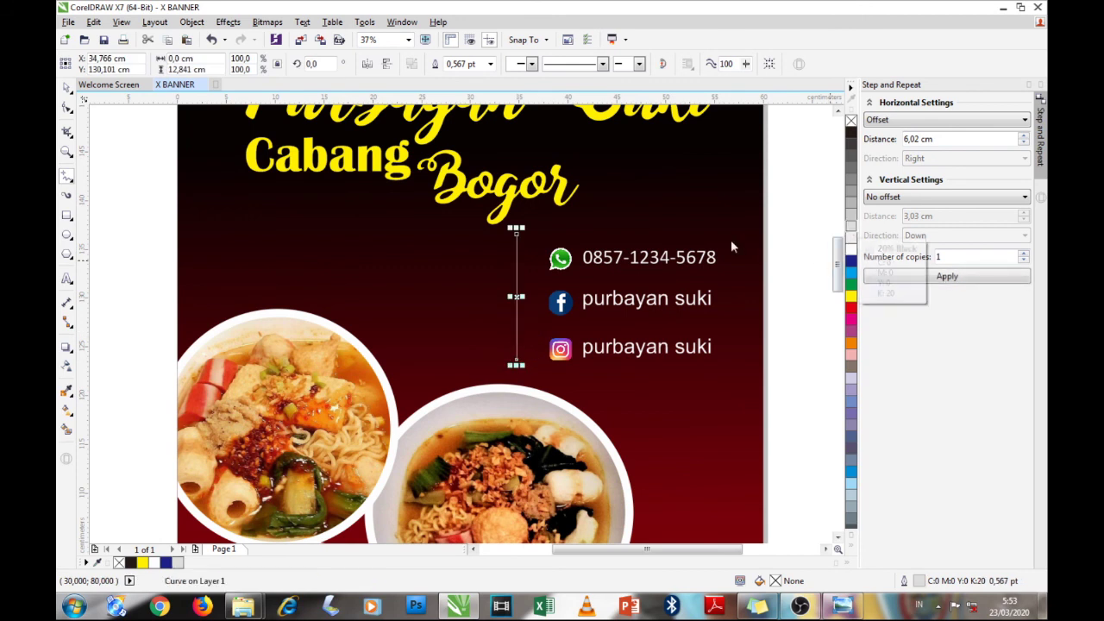
Set the vertical line's outline colour to 40% black and its outline width to 8 pt
right_click(852, 205)
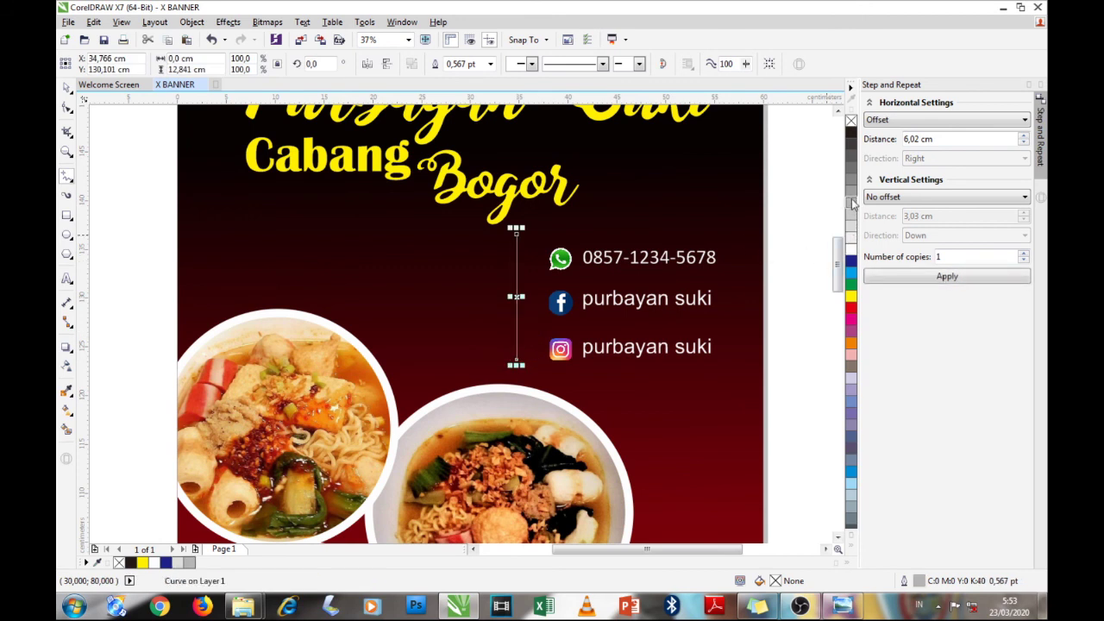
left_click(490, 66)
left_click(462, 181)
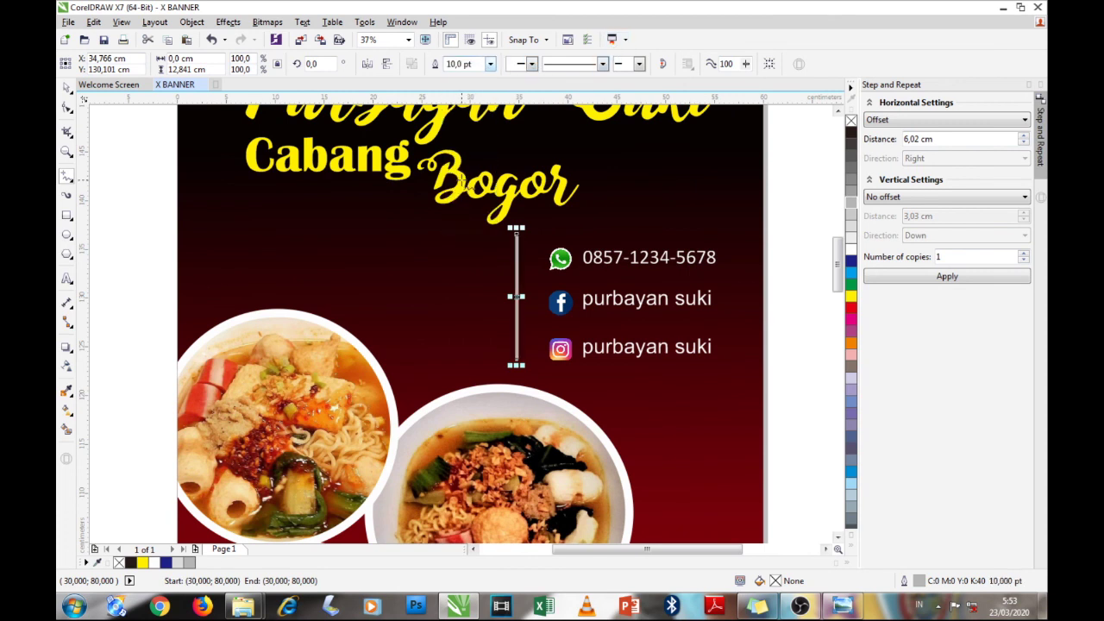
left_click(489, 64)
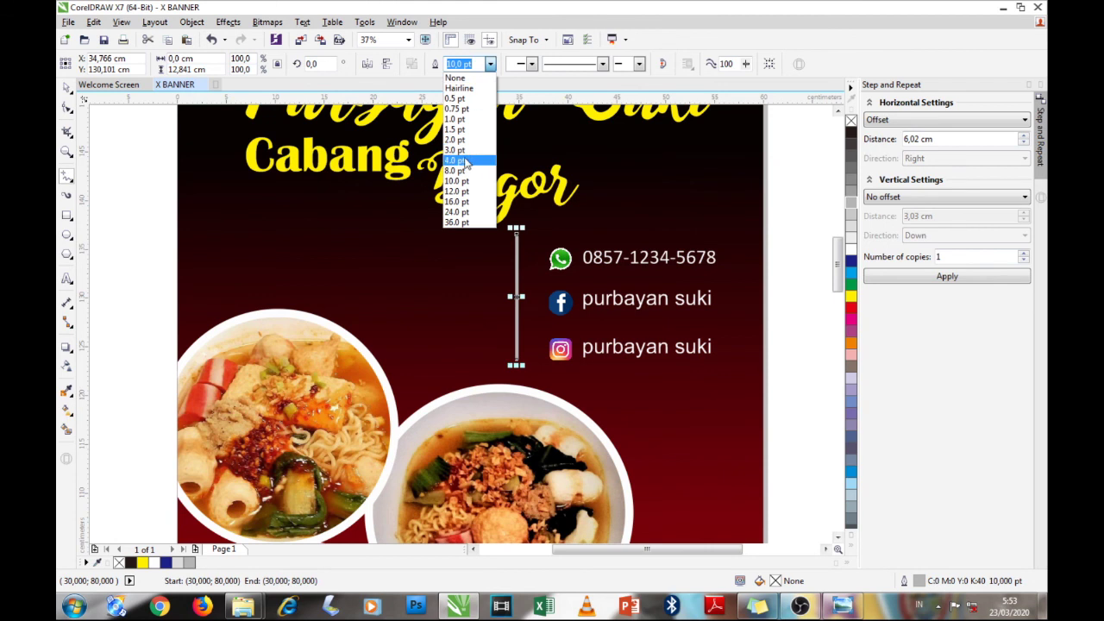
left_click(462, 172)
Shorten the vertical line to about 11.43 cm and move it closer to the contact logos, to about X 36.64, Y 129.18 cm
scroll(517, 285, "up", 2)
left_click_drag(484, 281, 509, 285)
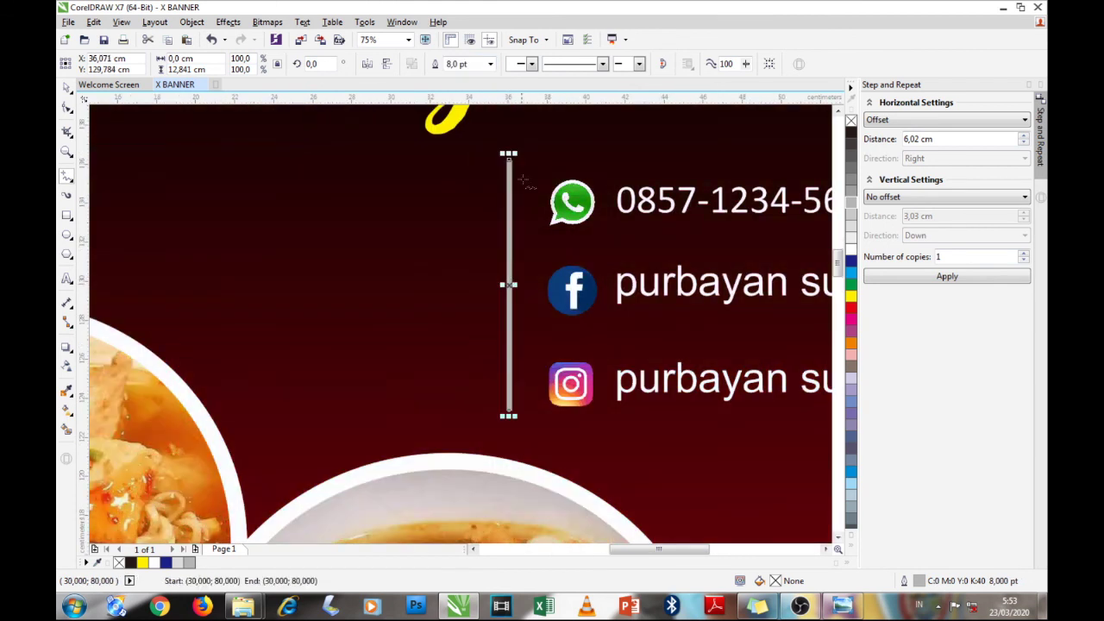
left_click_drag(510, 155, 509, 183)
left_click_drag(510, 299, 518, 297)
scroll(508, 246, "down", 2)
left_click(700, 265)
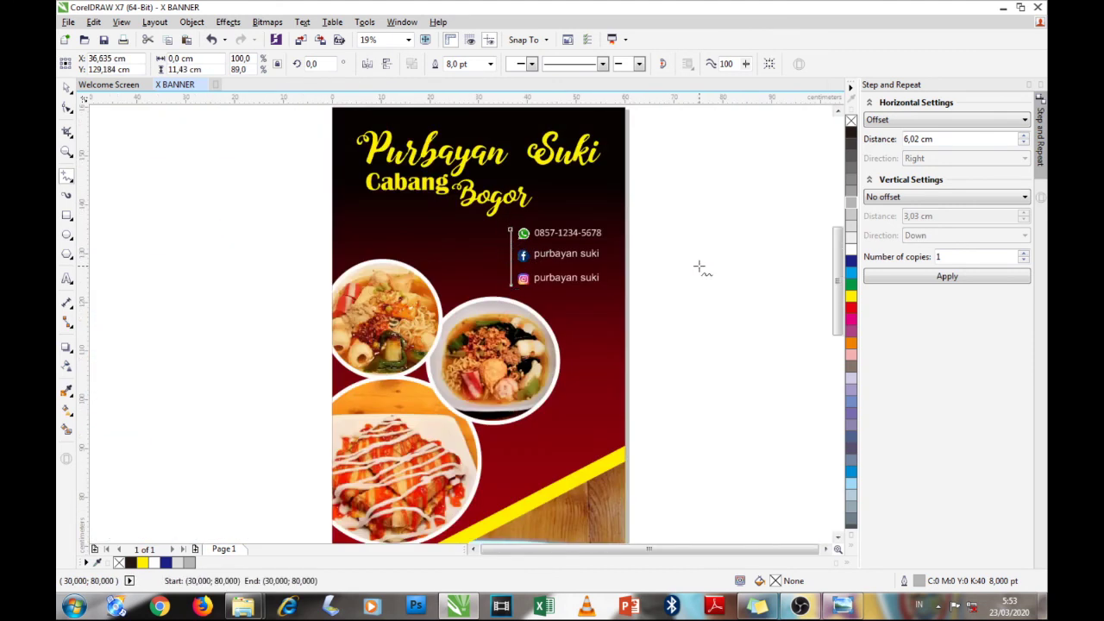
left_click(746, 274)
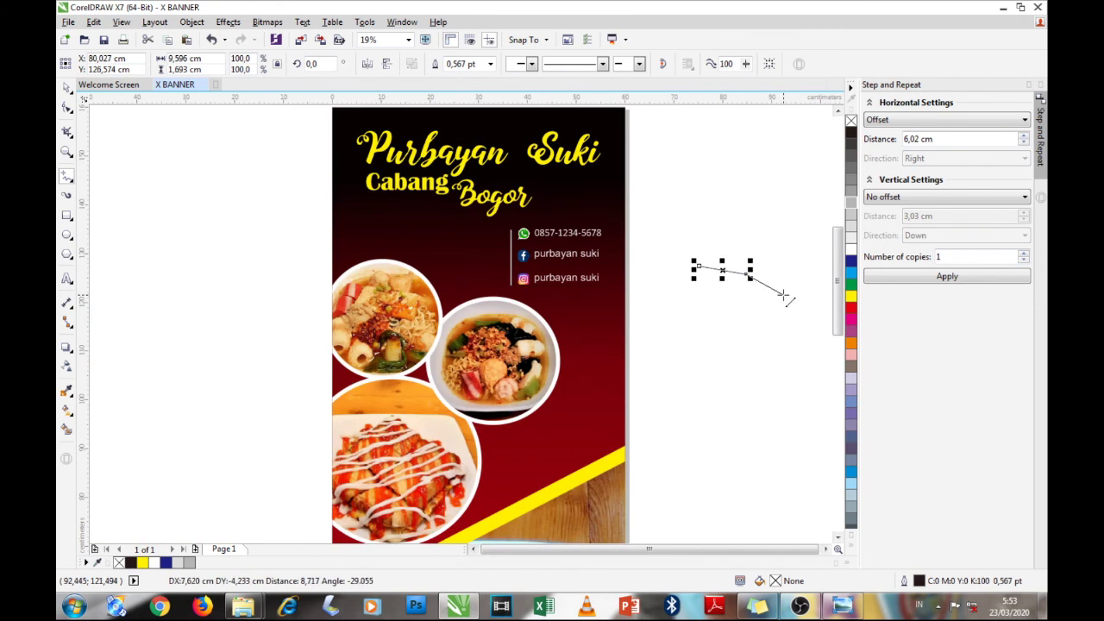
key("Delete")
left_click(700, 284)
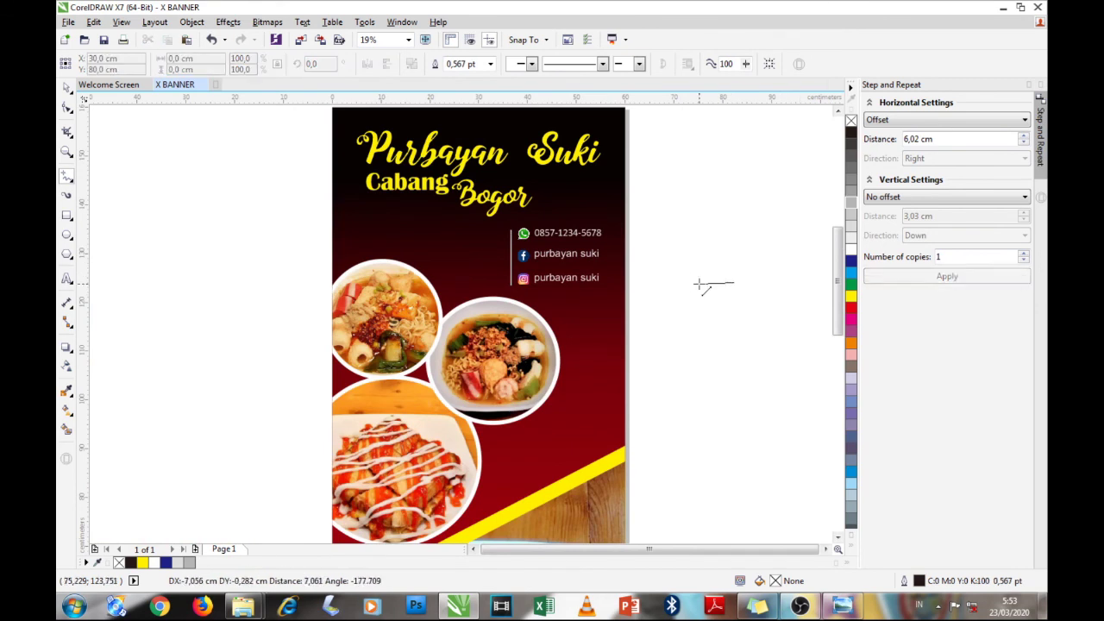
double_click(666, 333)
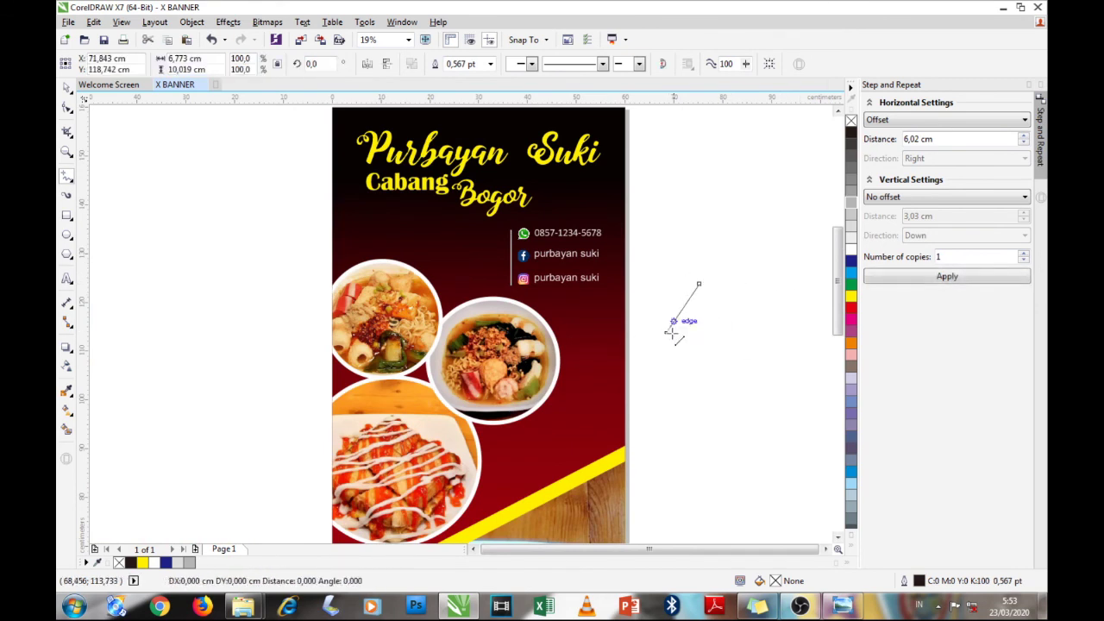
left_click(626, 240)
key("Delete")
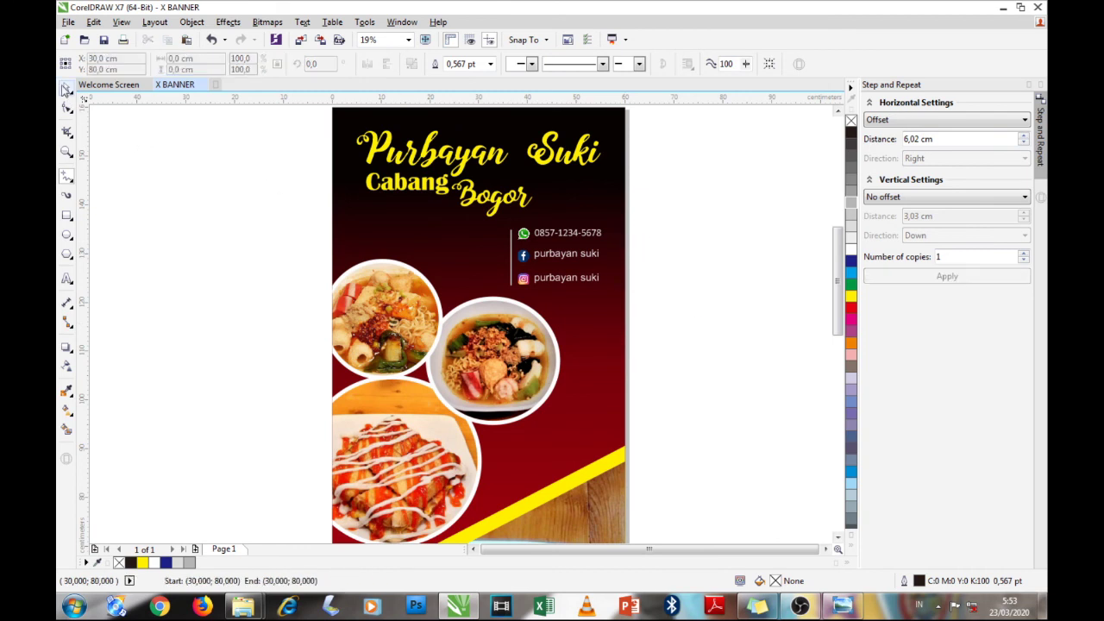
left_click(66, 87)
Examine the whole banner layout at different magnifications, from the title and contacts down to the large soup photo
scroll(571, 266, "down", 2)
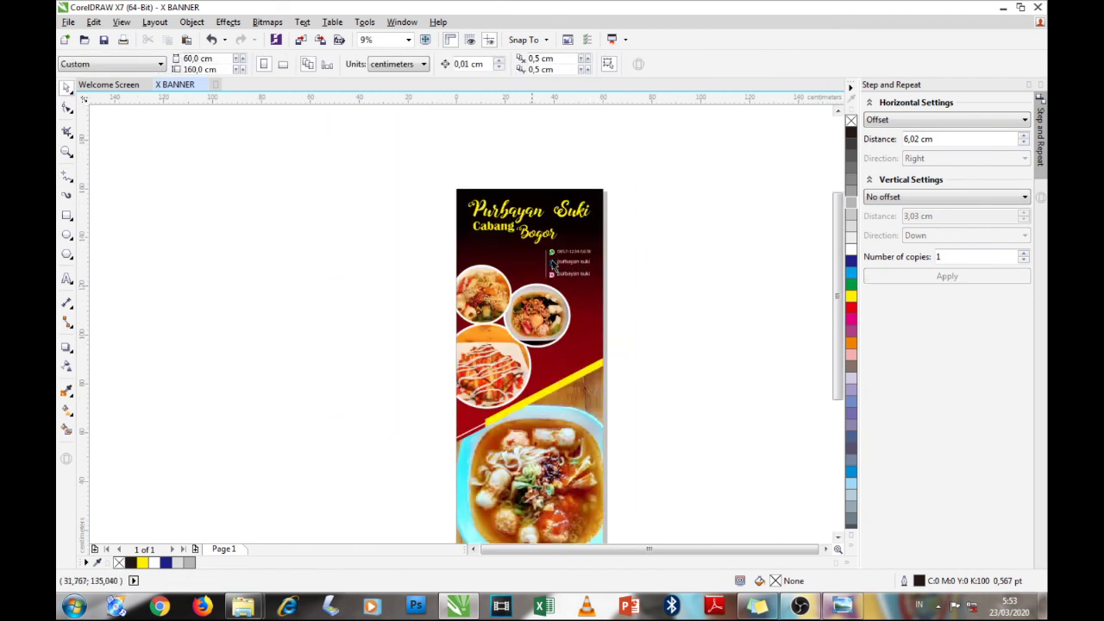
scroll(483, 227, "down", 1)
scroll(503, 297, "up", 1)
scroll(525, 284, "down", 1)
scroll(513, 237, "up", 1)
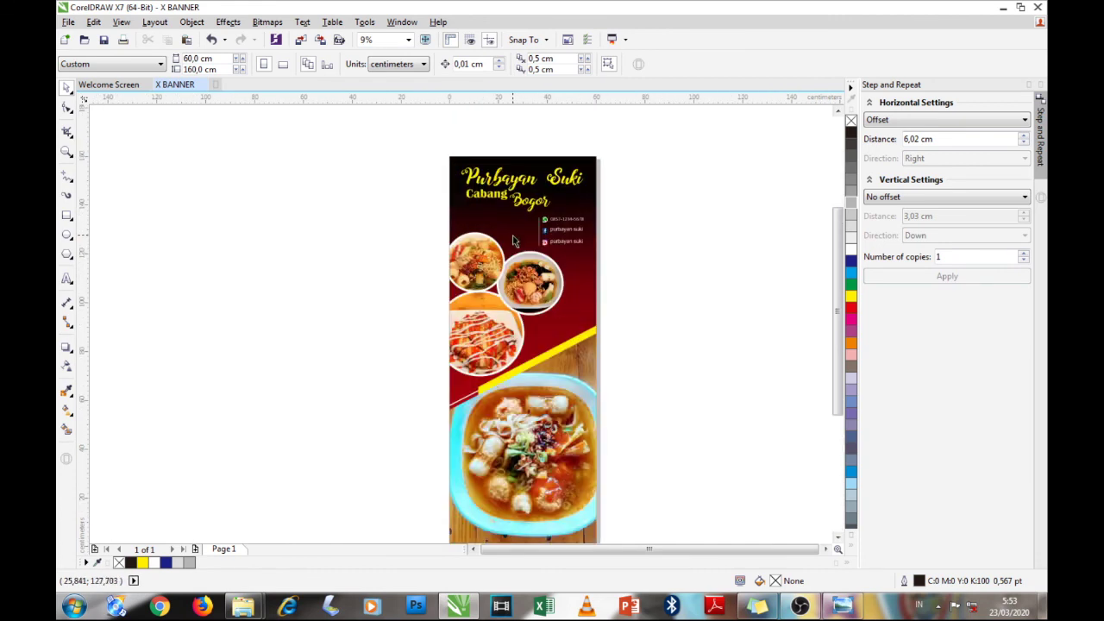
scroll(513, 238, "down", 1)
scroll(533, 289, "up", 1)
scroll(533, 289, "down", 1)
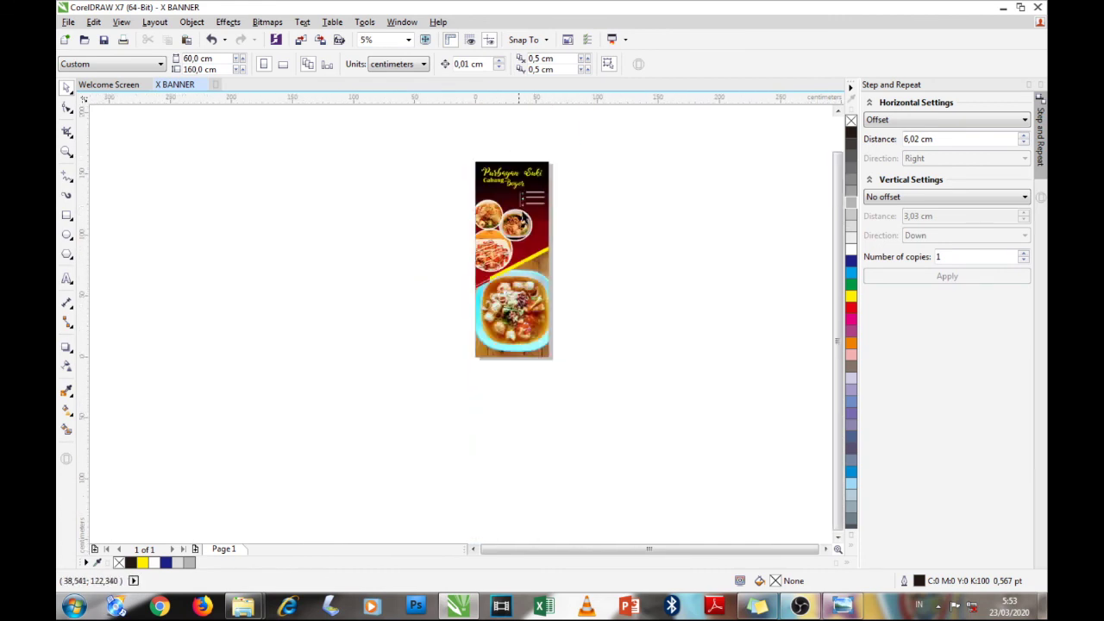
scroll(514, 177, "up", 1)
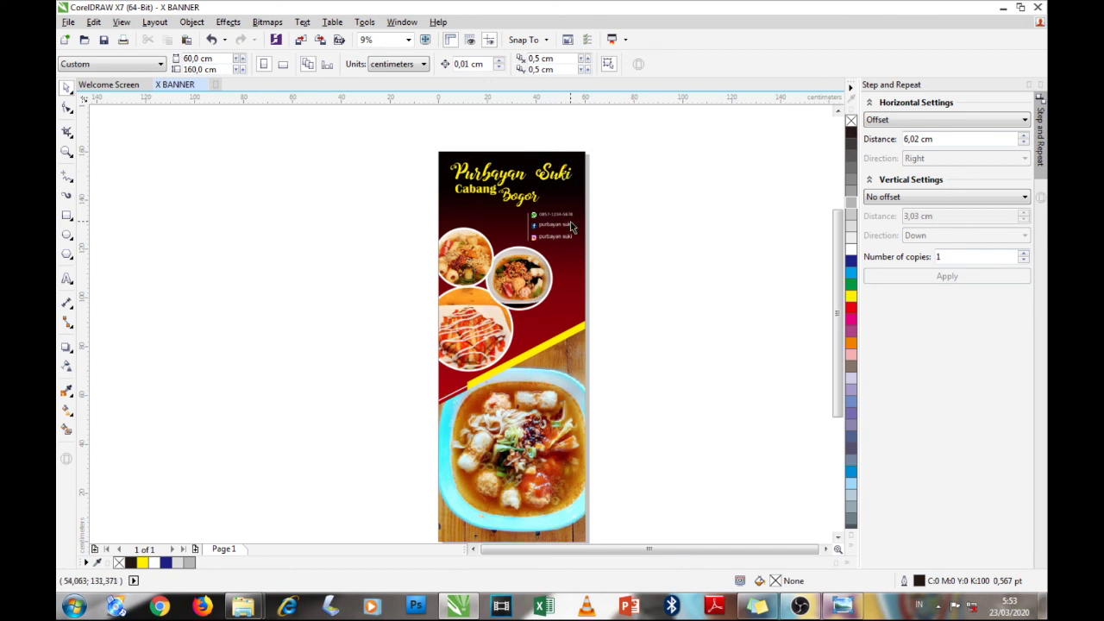
scroll(574, 224, "down", 2)
scroll(585, 307, "up", 2)
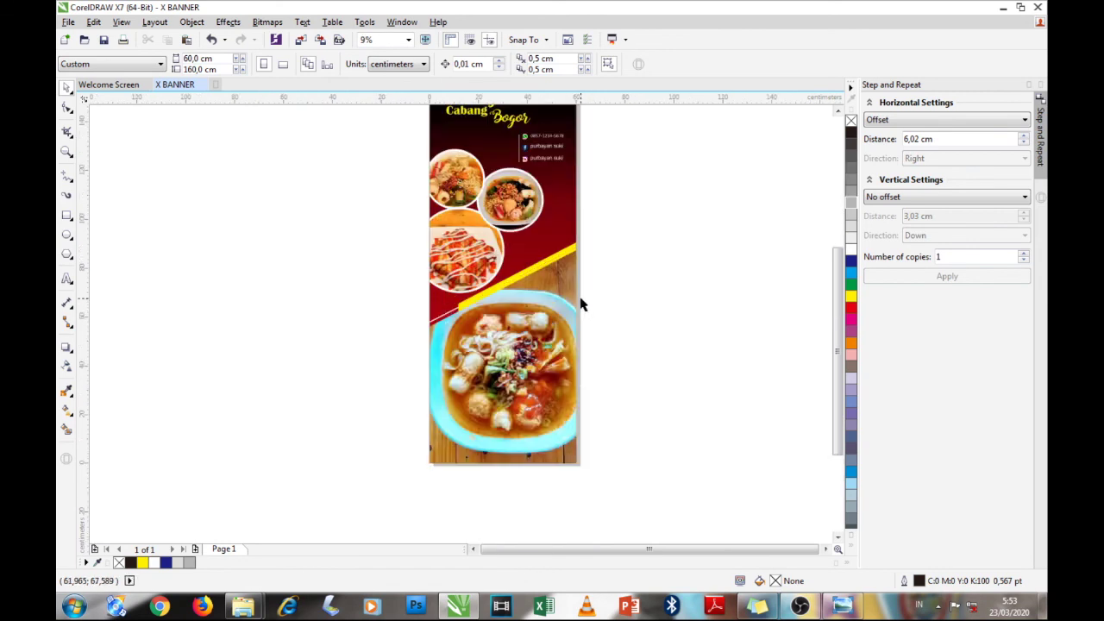
scroll(571, 245, "down", 2)
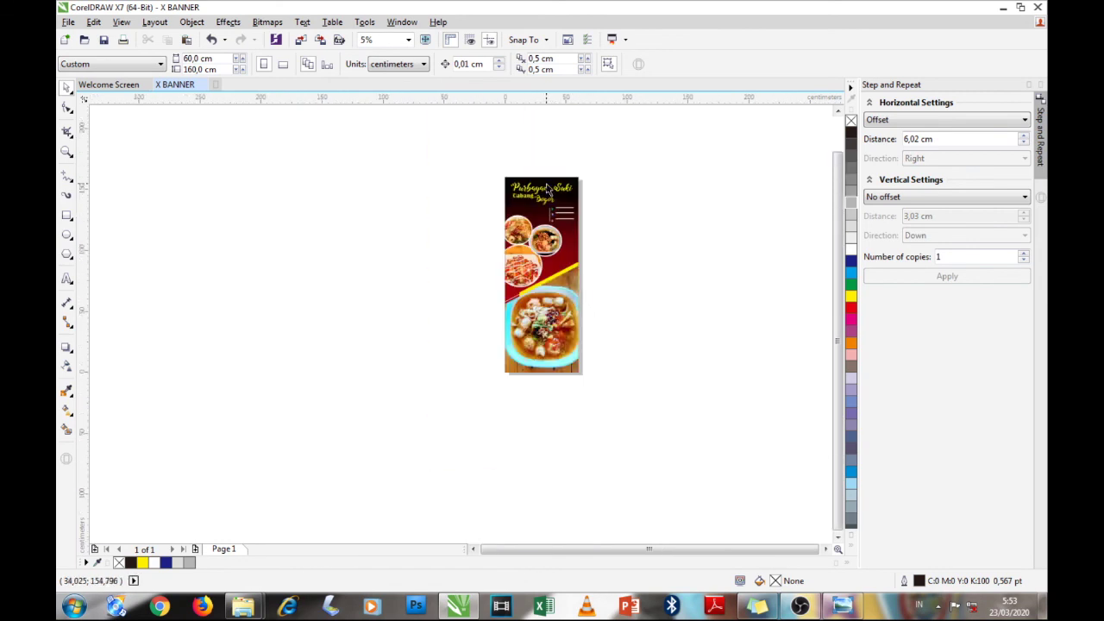
scroll(562, 197, "up", 2)
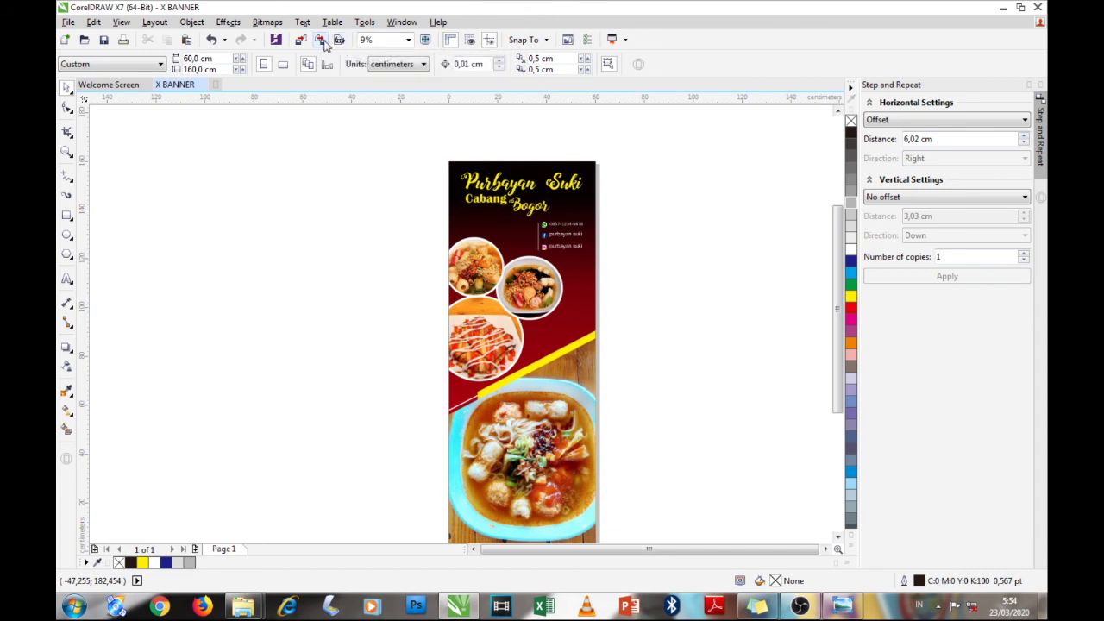
Start exporting the banner, choose the Desktop as destination and name the file "X BANNER ok"
left_click(320, 41)
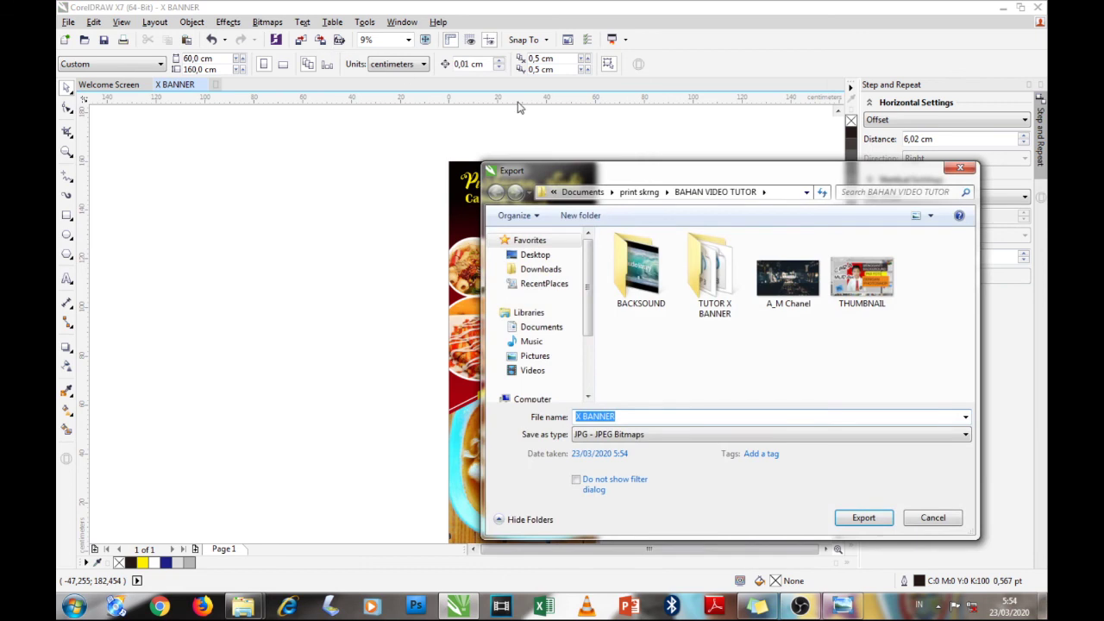
left_click_drag(528, 135, 446, 119)
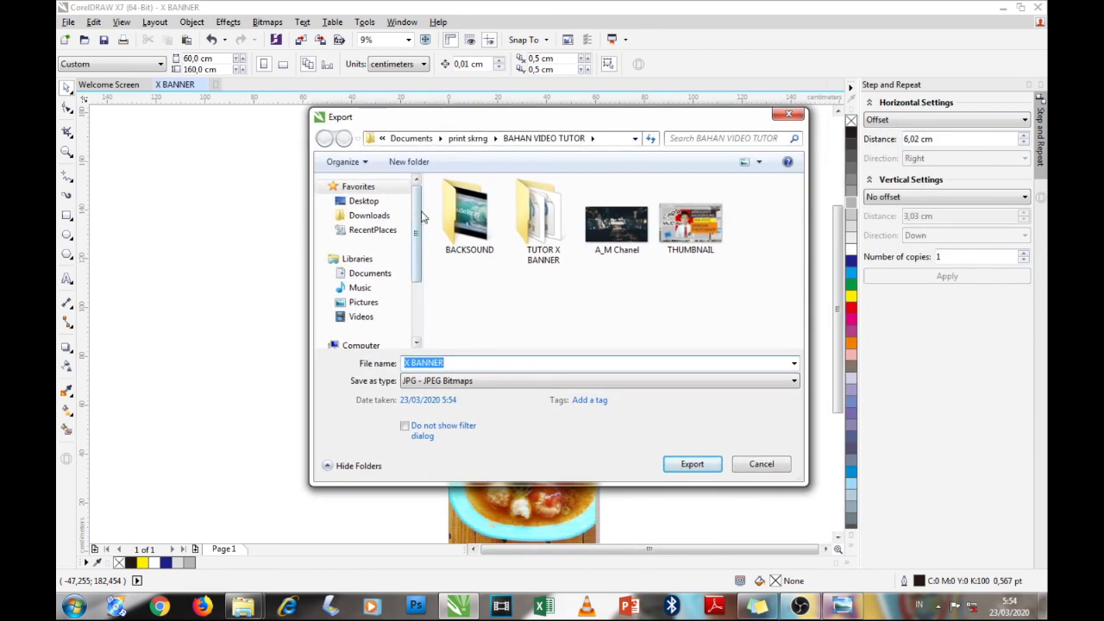
scroll(380, 258, "down", 3)
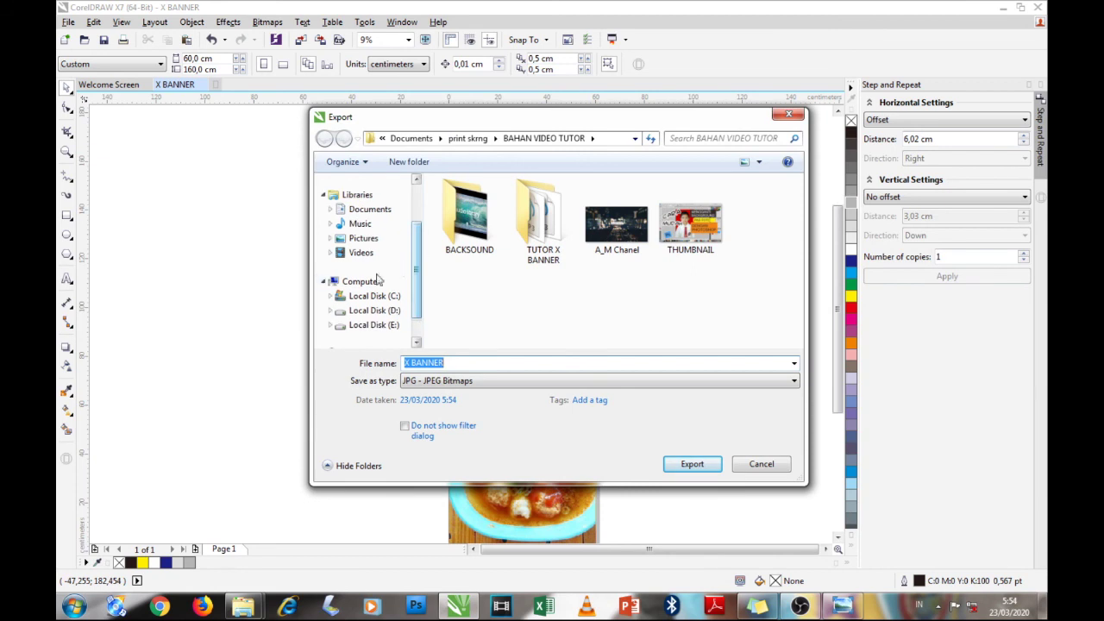
left_click(377, 281)
scroll(408, 273, "down", 1)
scroll(397, 250, "up", 4)
left_click(370, 201)
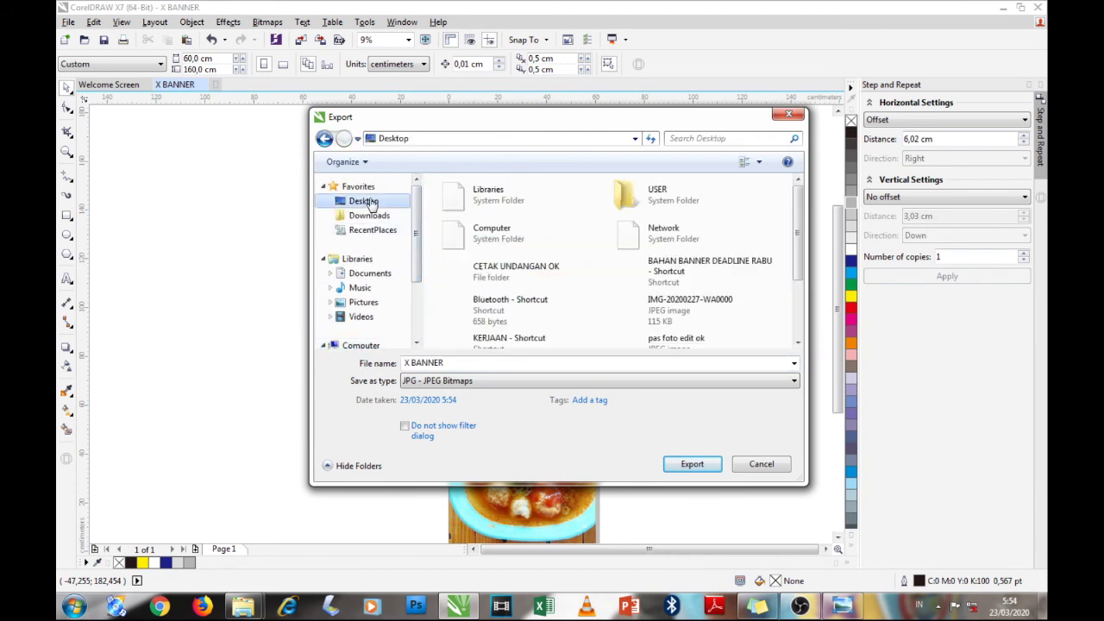
left_click(457, 363)
left_click(461, 365)
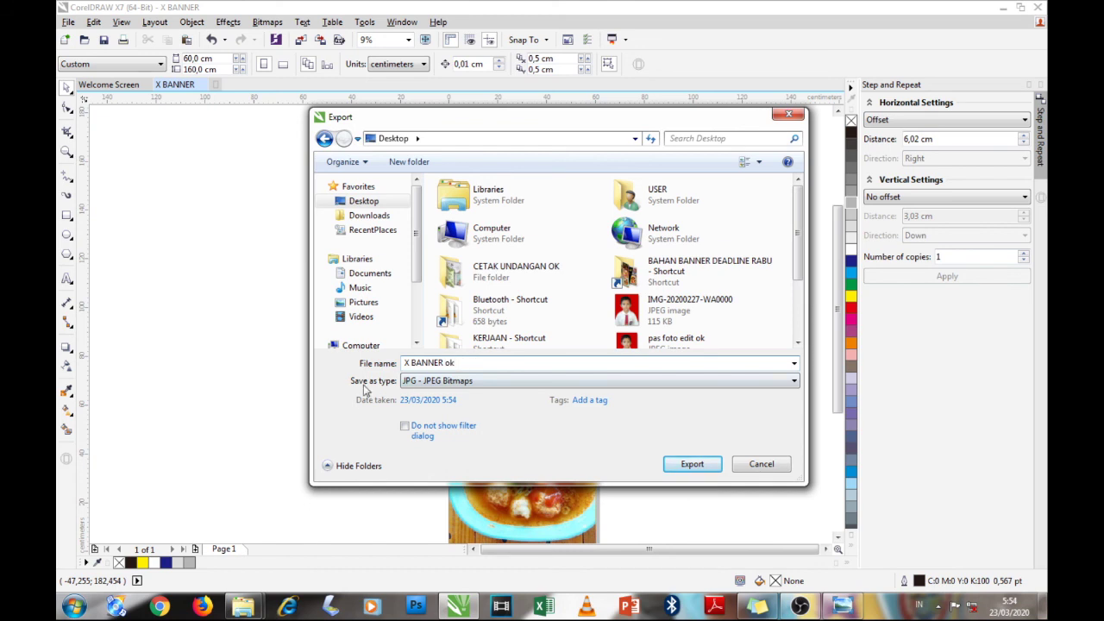
Export the banner in the TIF - TIFF Bitmap format and accept the bitmap conversion settings
left_click(794, 381)
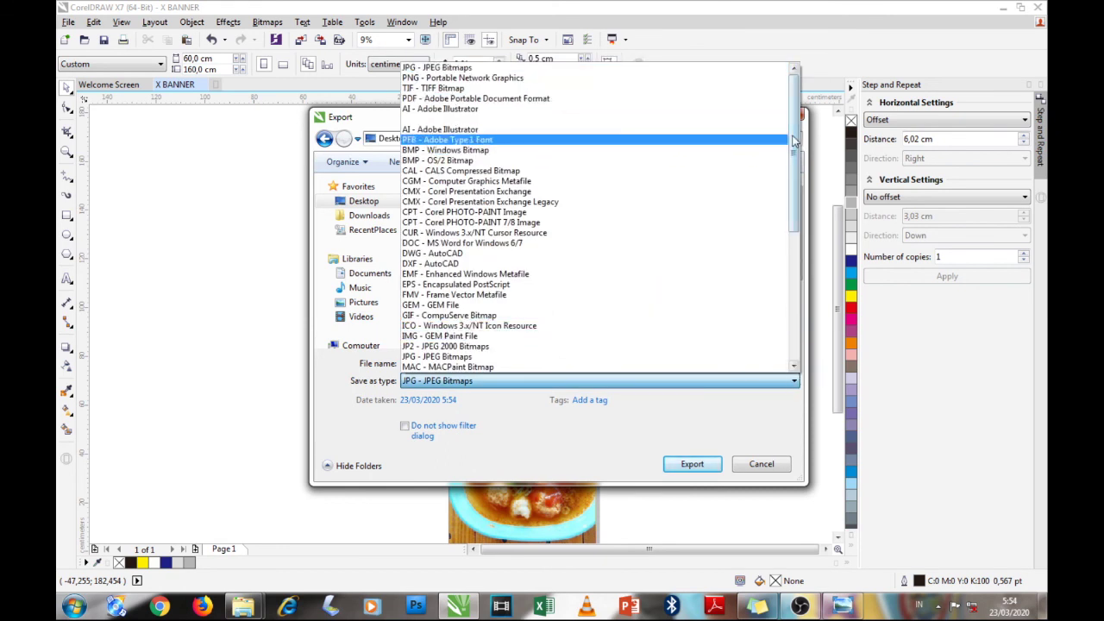
mouse_move(792, 139)
left_mouse_down()
mouse_move(776, 305)
mouse_move(786, 256)
mouse_move(781, 131)
left_mouse_up()
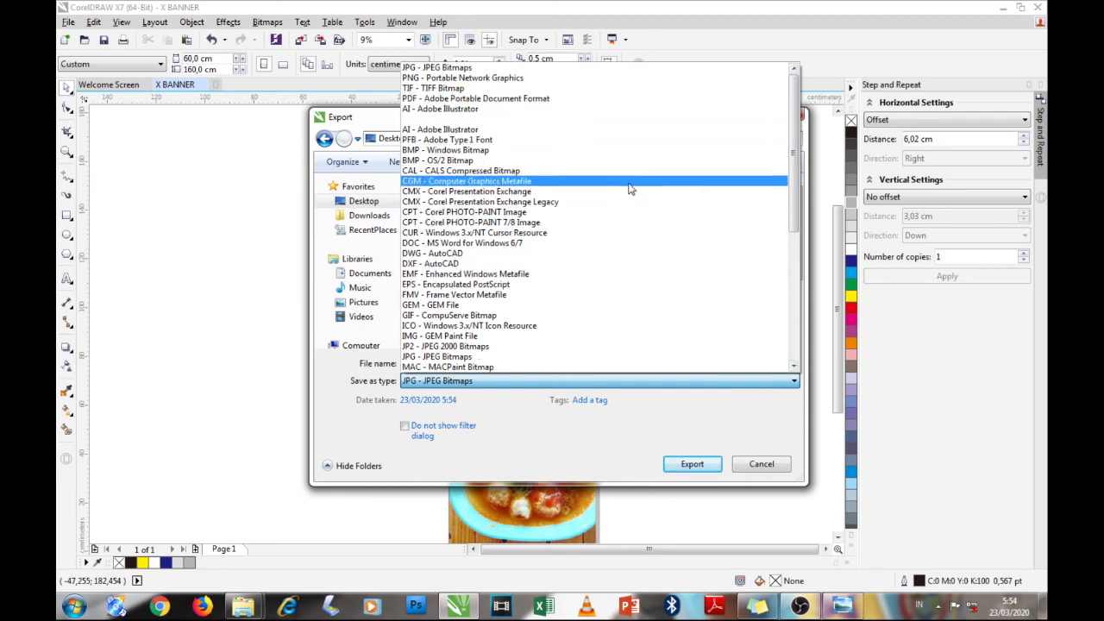
left_click(446, 90)
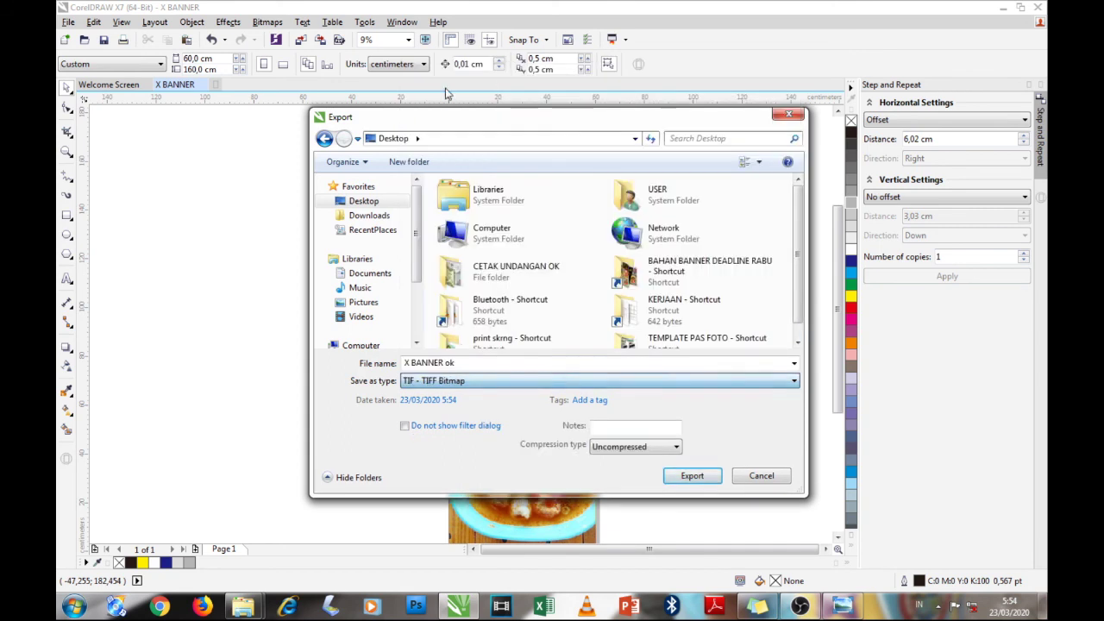
left_click(691, 476)
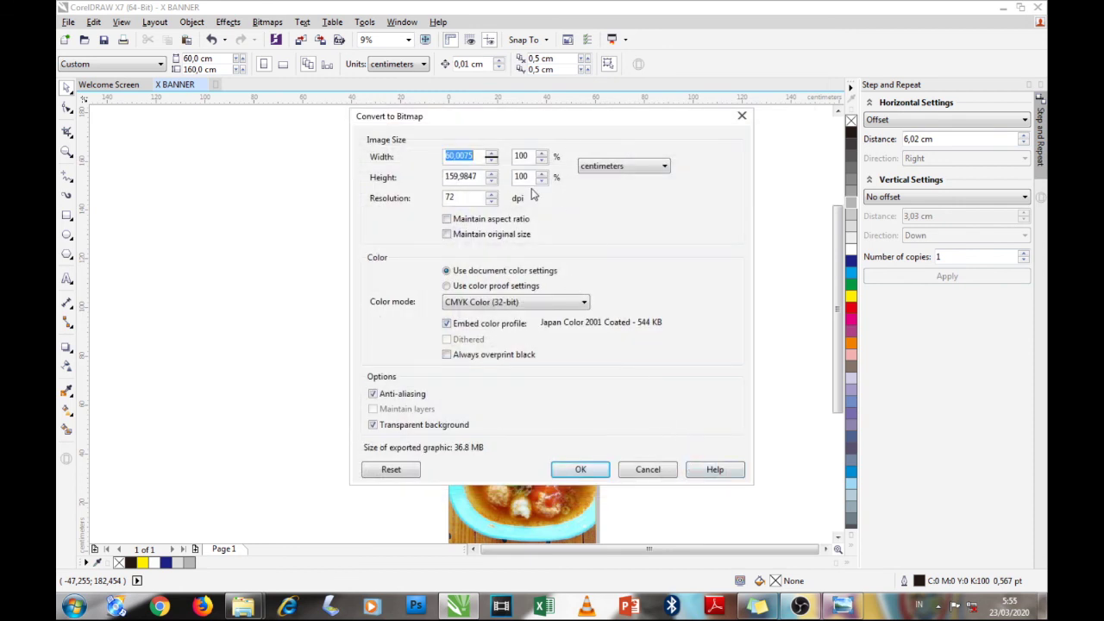
left_click(469, 198)
left_click(573, 471)
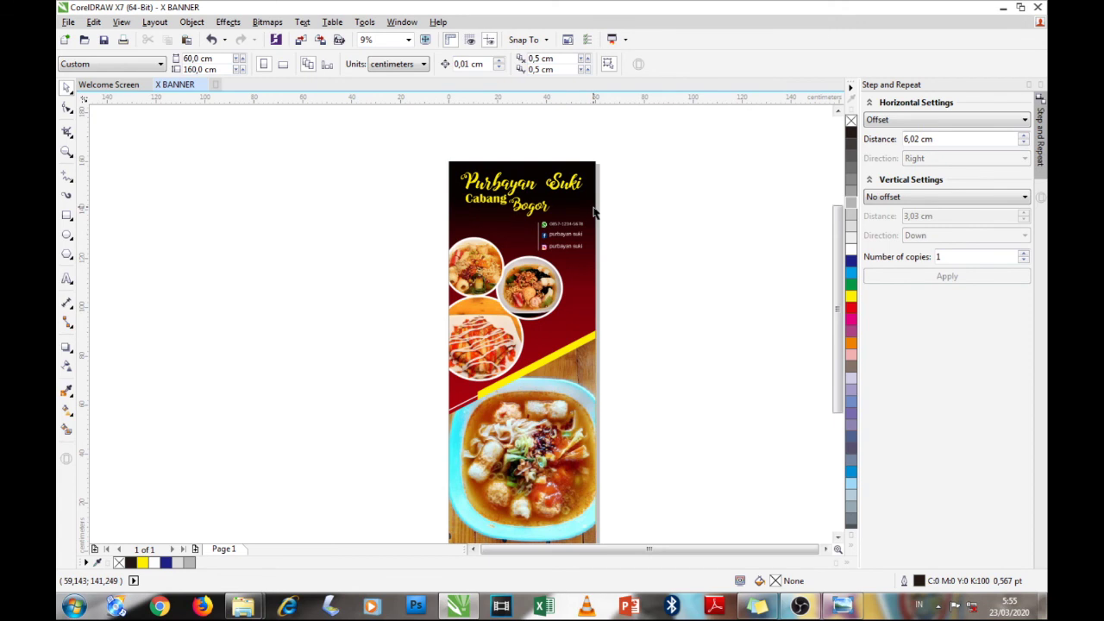
Show the desktop, move the exported X BANNER ok file to a free area and open it to check the finished banner
scroll(457, 231, "down", 2)
scroll(465, 234, "up", 2)
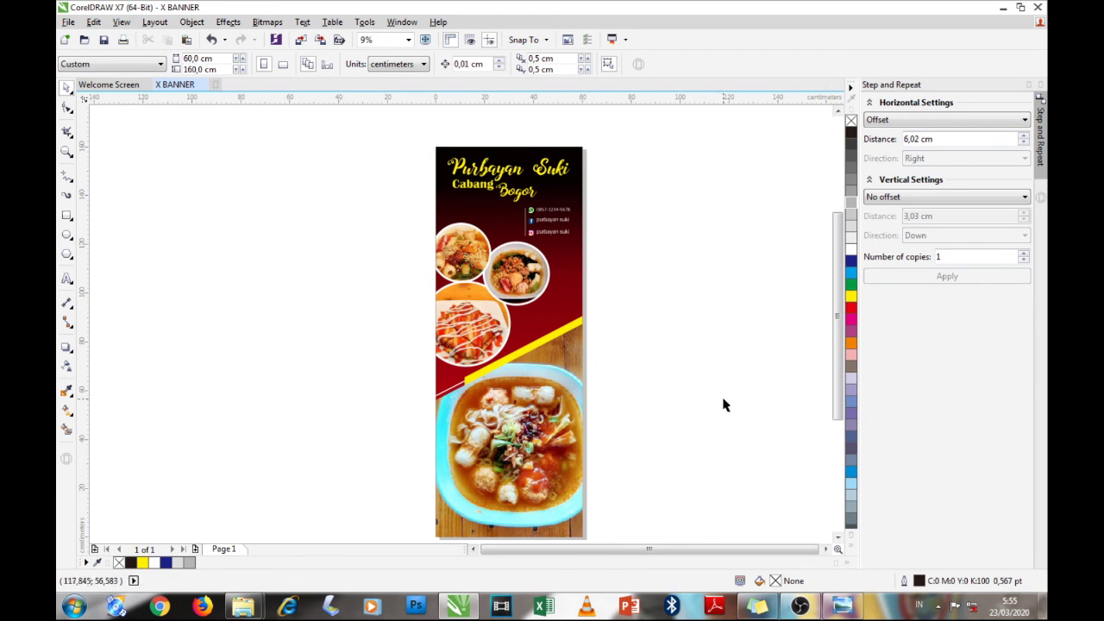
left_click(1043, 606)
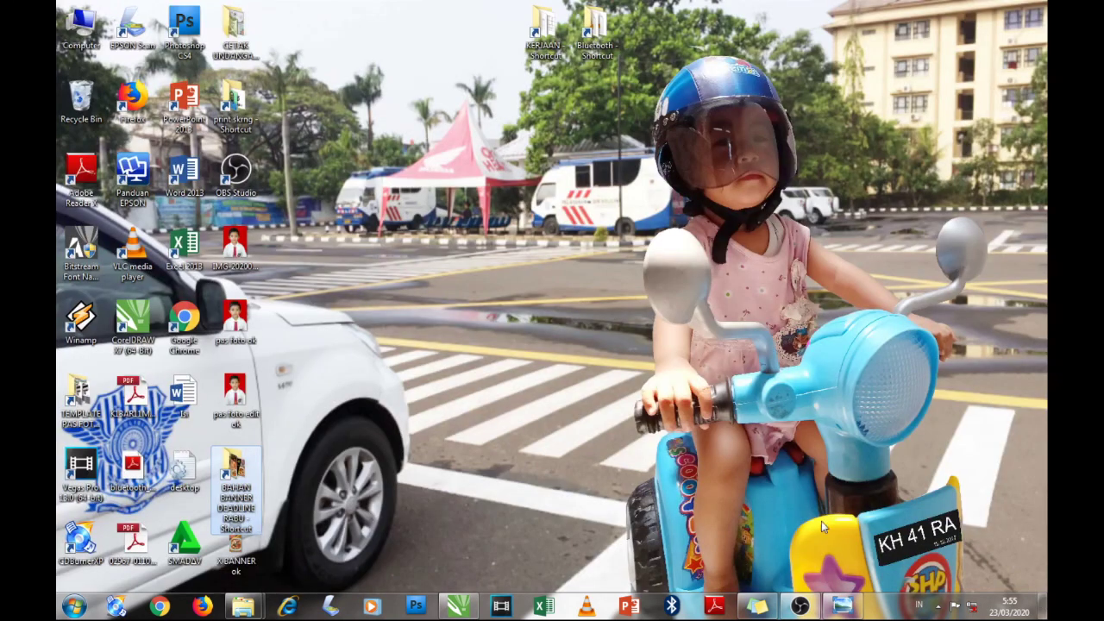
left_click(380, 471)
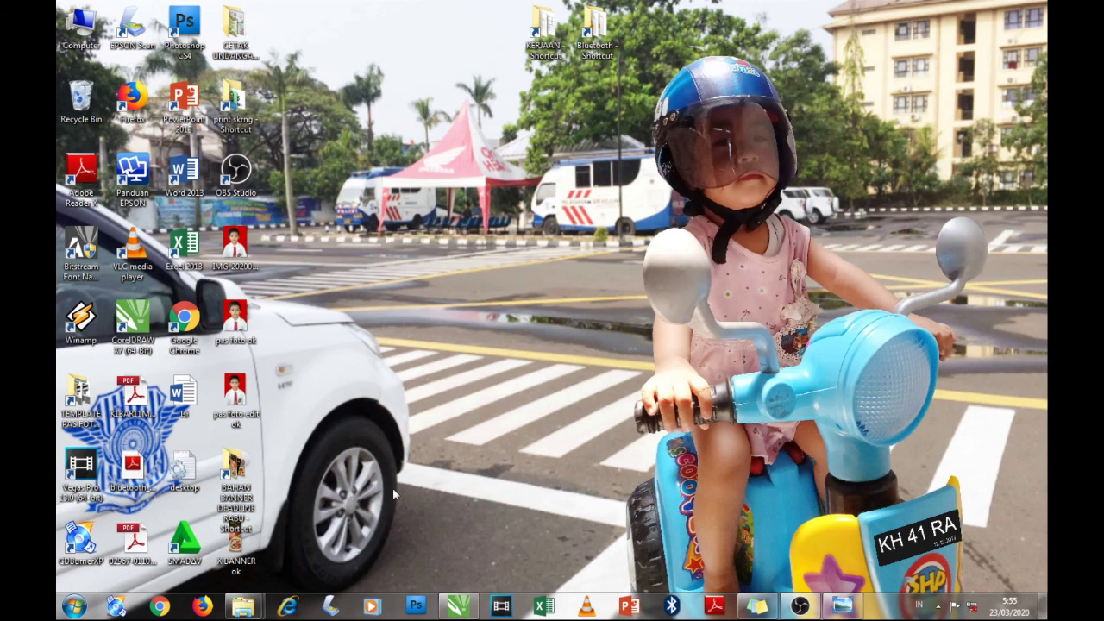
left_click_drag(236, 543, 444, 335)
double_click(443, 335)
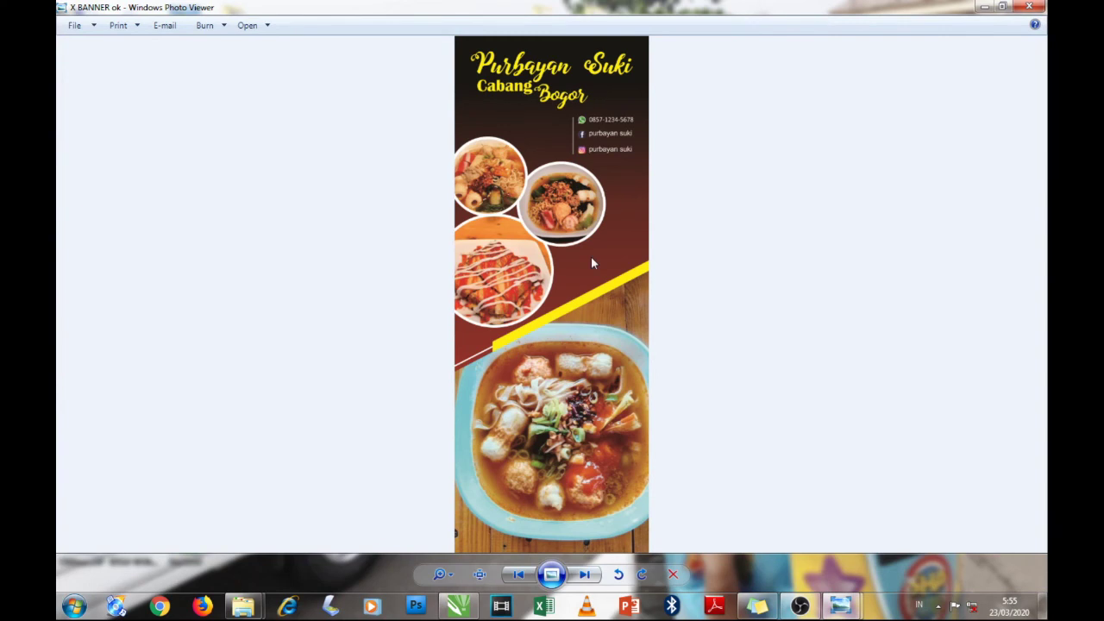
scroll(594, 256, "up", 1)
scroll(595, 256, "down", 1)
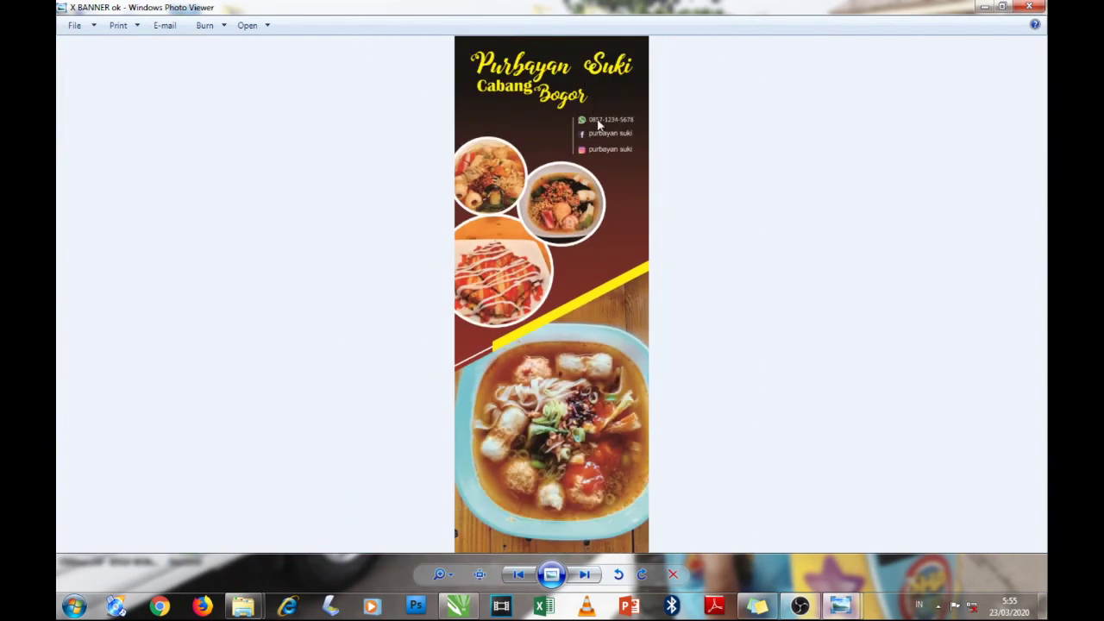